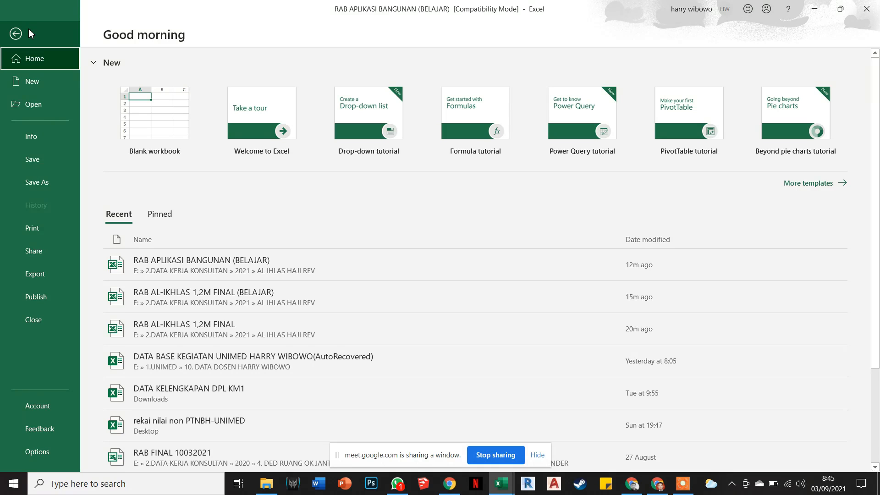
Return to the Rekap sheet and examine its header fields and the cell links behind the work descriptions
click(28, 33)
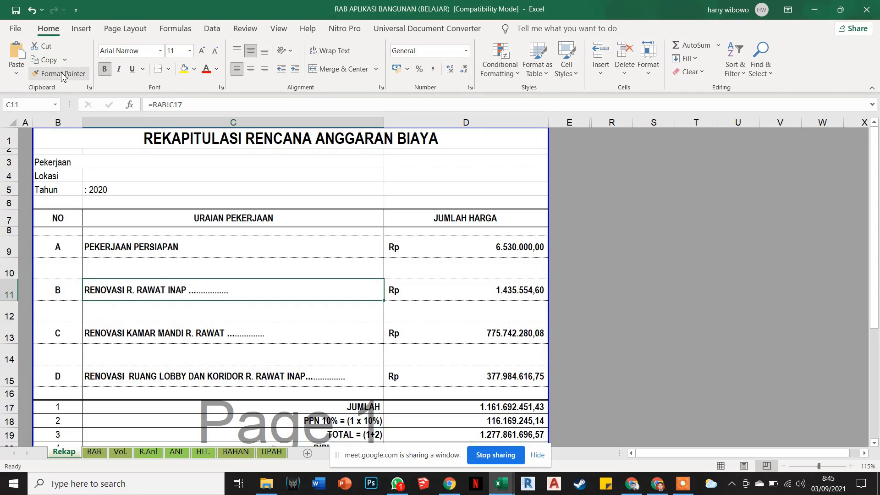
click(339, 174)
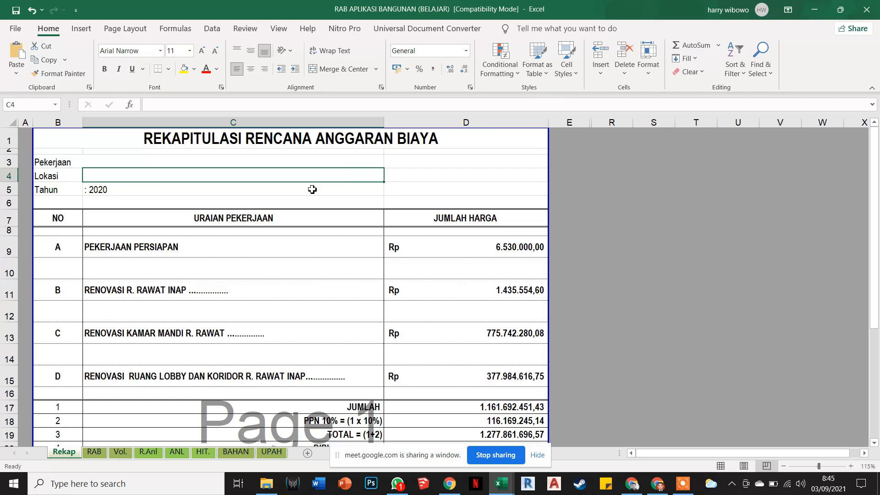
click(154, 376)
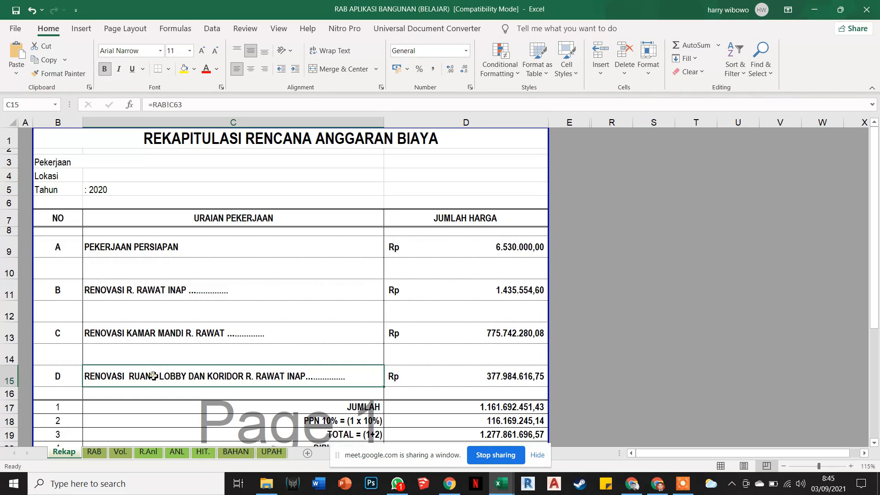
click(114, 247)
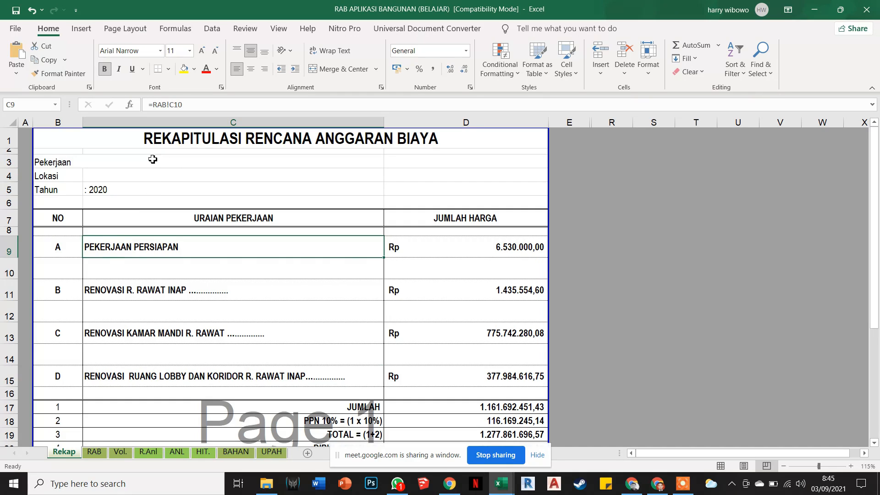
click(53, 165)
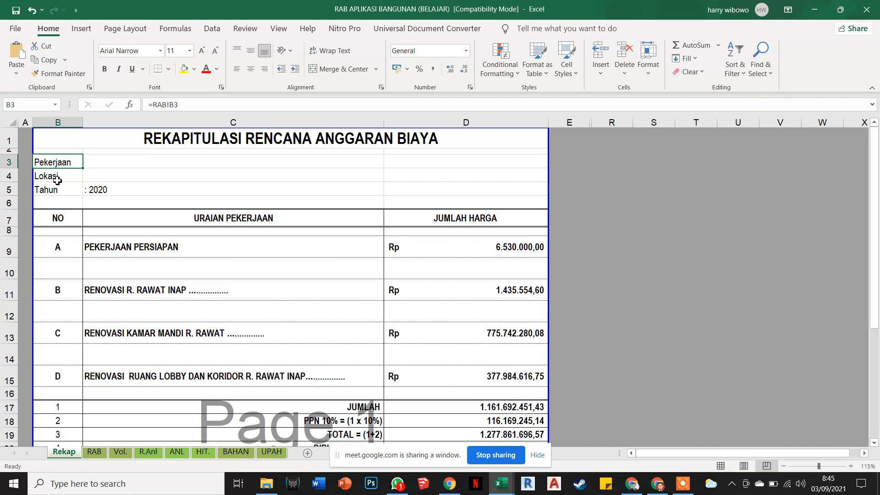
Enter RENOVASI GEDUNG RUMAH SAKIT as the Pekerjaan value in cell C3
click(101, 166)
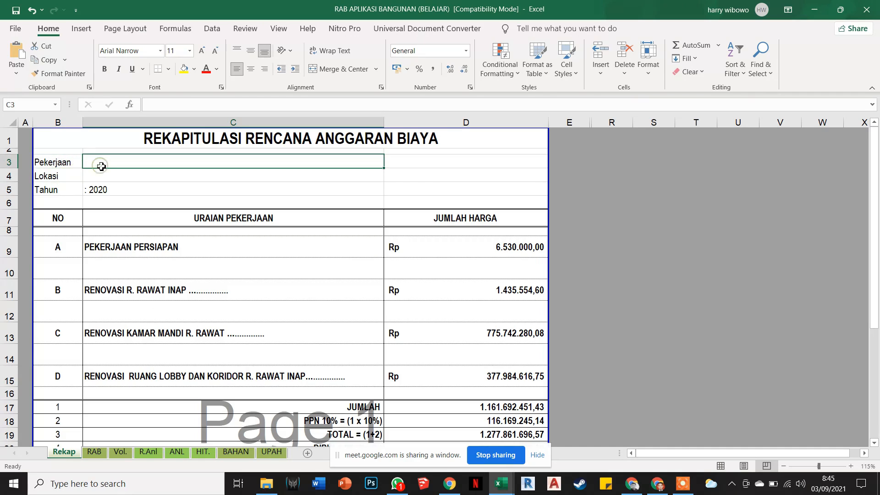
double_click(103, 163)
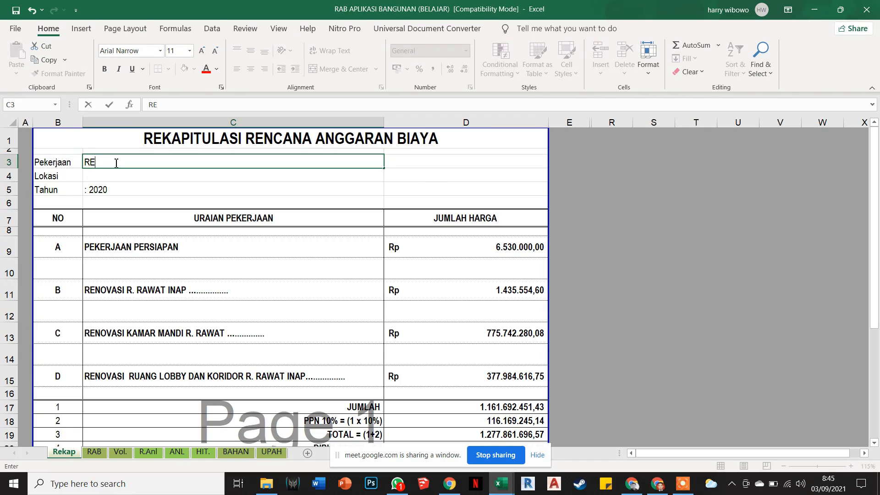
text(RENOVASI GEDUNG)
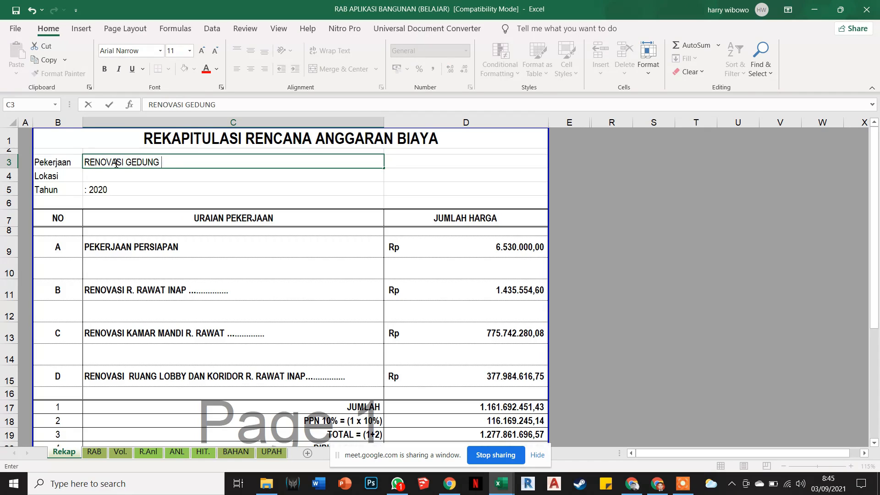
text( RUMAH SAKI)
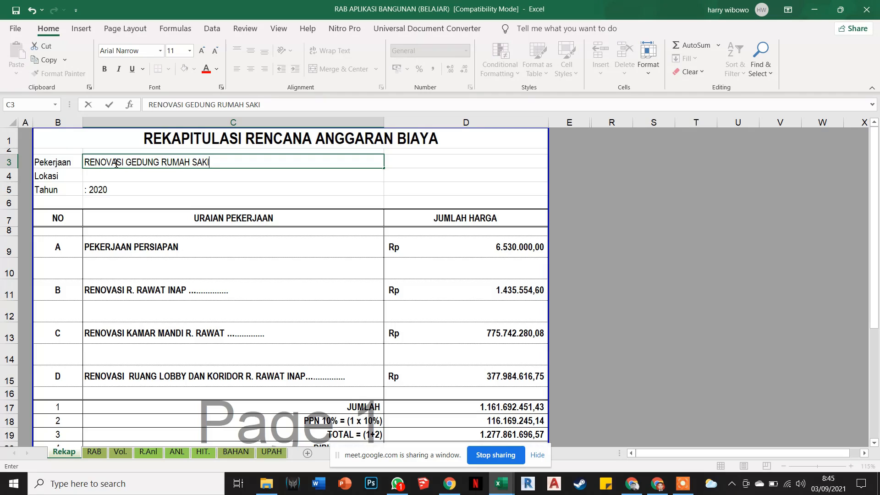
text(T)
click(99, 224)
Enter MEDAN as the Lokasi value in cell C4
click(104, 176)
double_click(104, 176)
text(IDNONE)
key(BackSpace)
key(BackSpace)
key(BackSpace)
key(BackSpace)
key(BackSpace)
key(BackSpace)
text(MEDA)
click(122, 192)
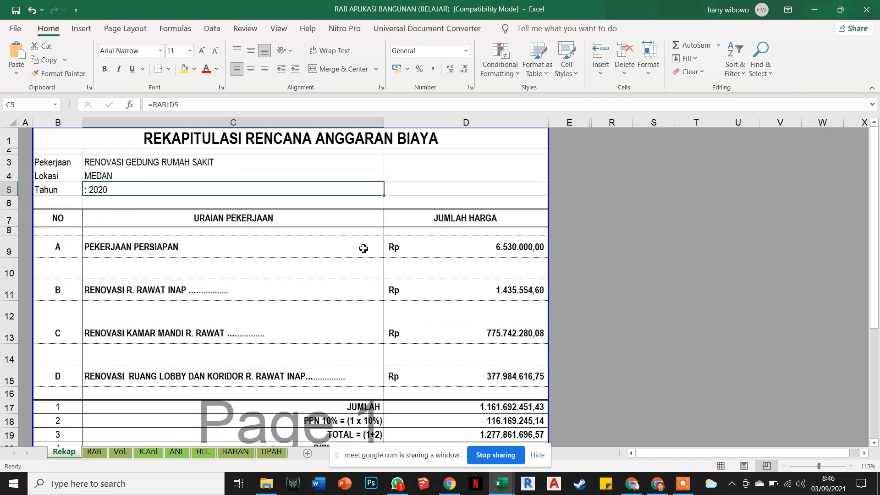
Insert 13 blank rows above the recap table's header, starting at row 7
scroll(355, 335, down, 3)
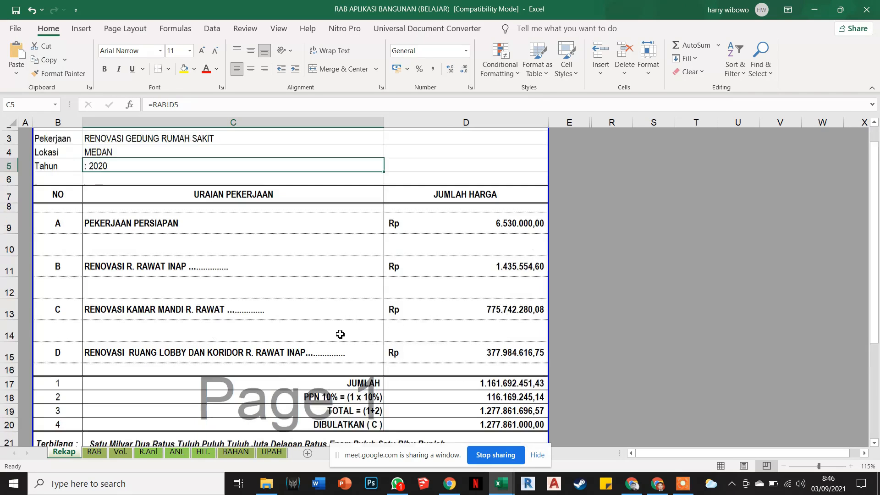
scroll(236, 305, up, 3)
drag(9, 219, 11, 435)
right_click(9, 367)
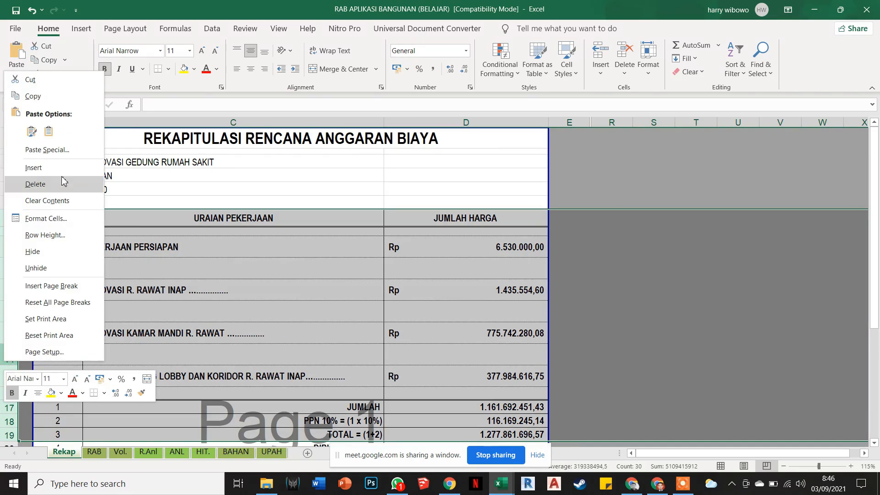
click(28, 167)
click(129, 249)
Apply All Borders to the blank range B7:D16
drag(71, 219, 436, 335)
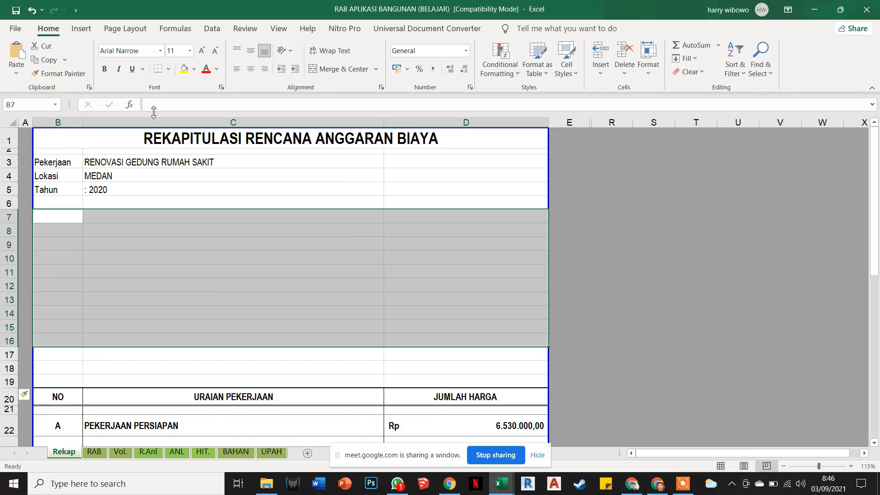
click(168, 70)
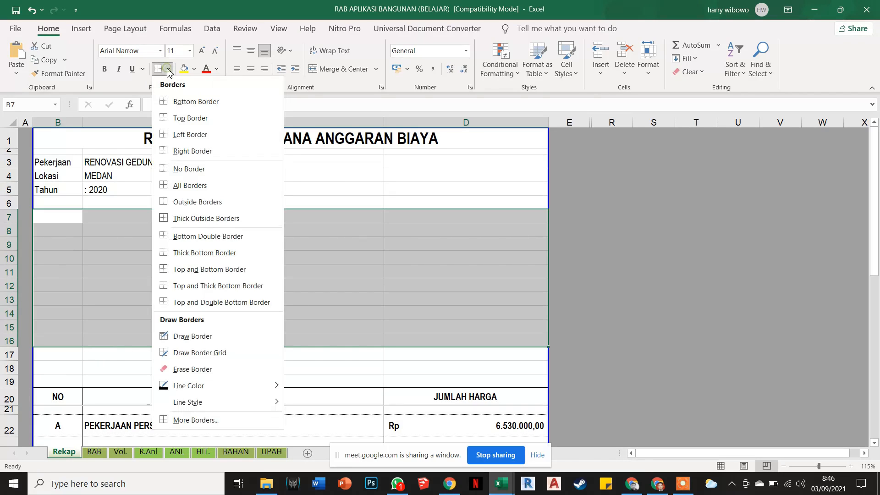
click(174, 186)
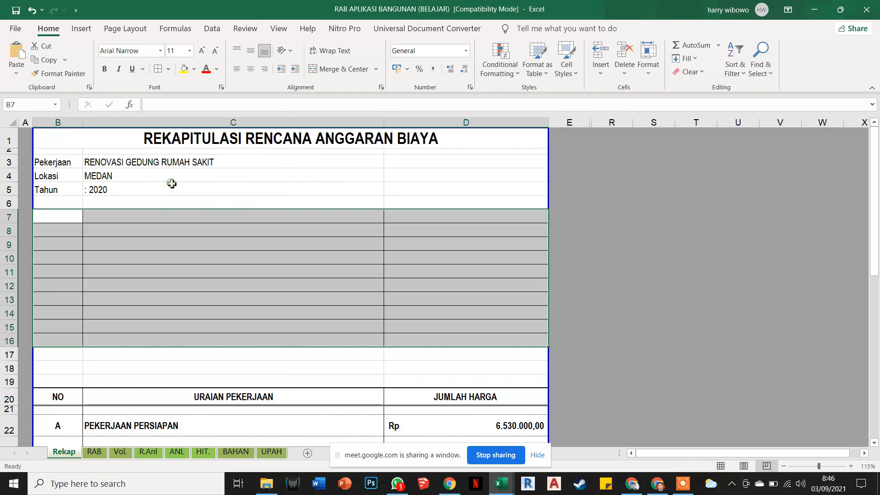
click(212, 274)
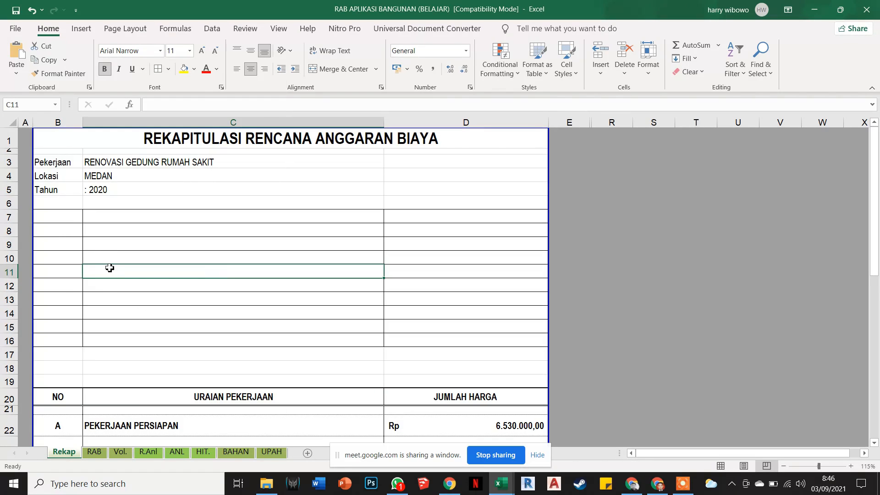
Put Thick Outside Borders around the whole example table B7:D16
scroll(110, 267, down, 1)
scroll(64, 221, up, 1)
drag(65, 221, 424, 342)
click(169, 70)
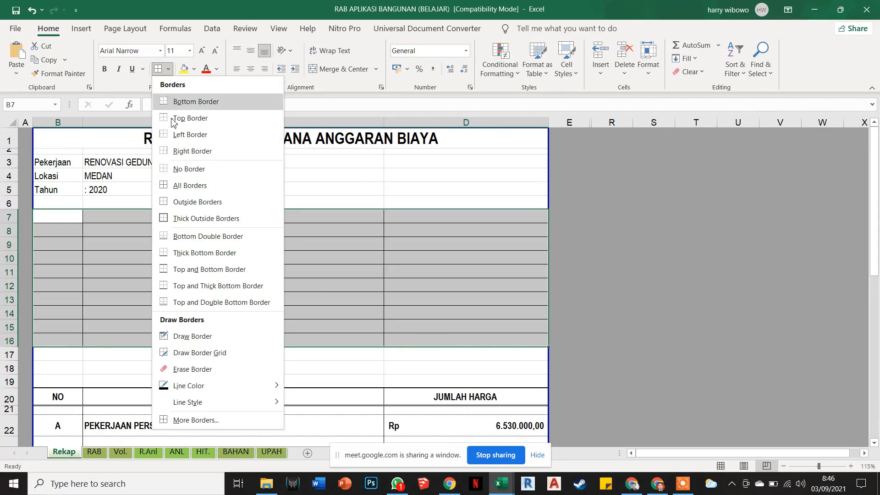
click(178, 219)
click(184, 232)
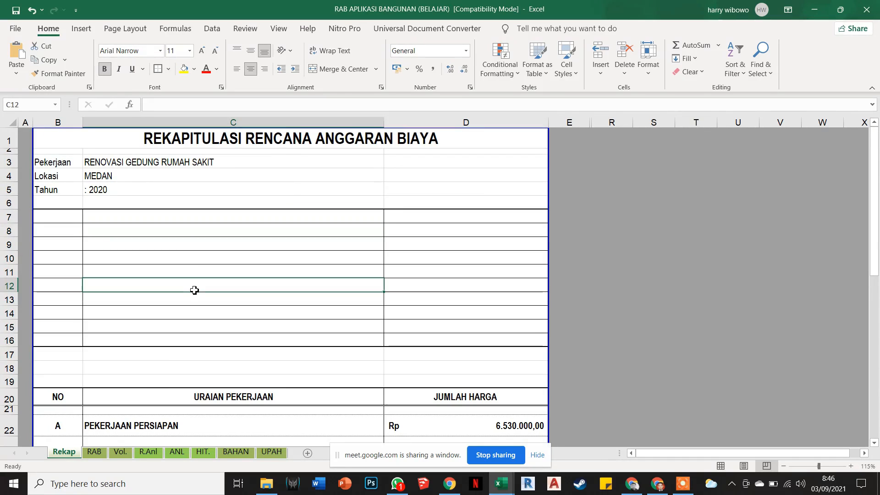
Add Thick Outside Borders around the middle column C7:C16 and around the header row B7:D7
drag(90, 214, 112, 340)
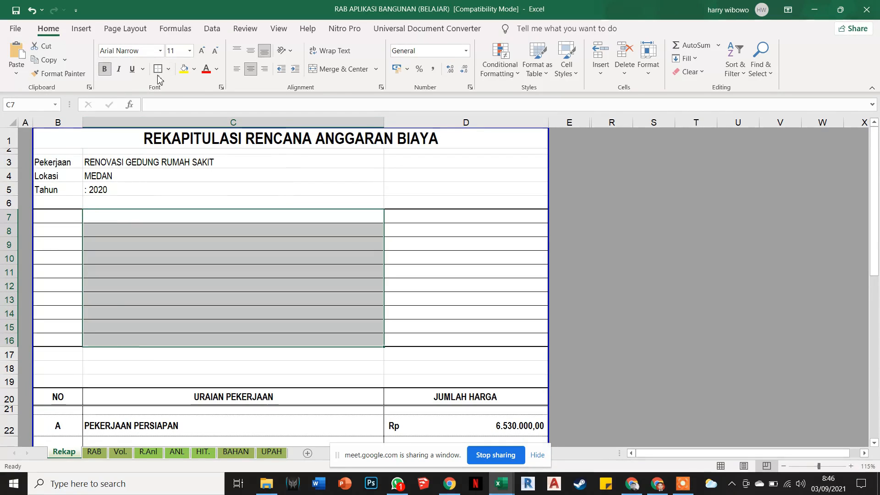
click(290, 202)
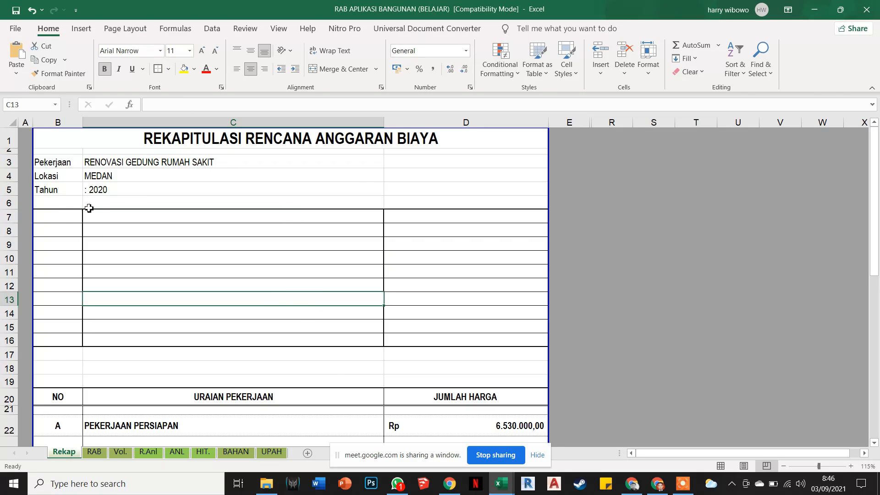
drag(65, 217, 436, 221)
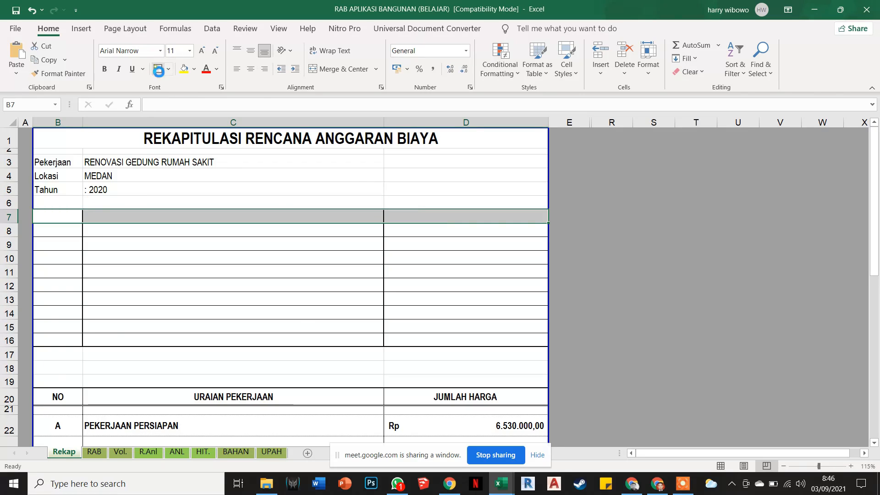
click(200, 162)
Review the recap table and inspect the formula behind the PEKERJAAN PERSIAPAN amount in D22, leaving the edit uncommitted
scroll(188, 228, down, 1)
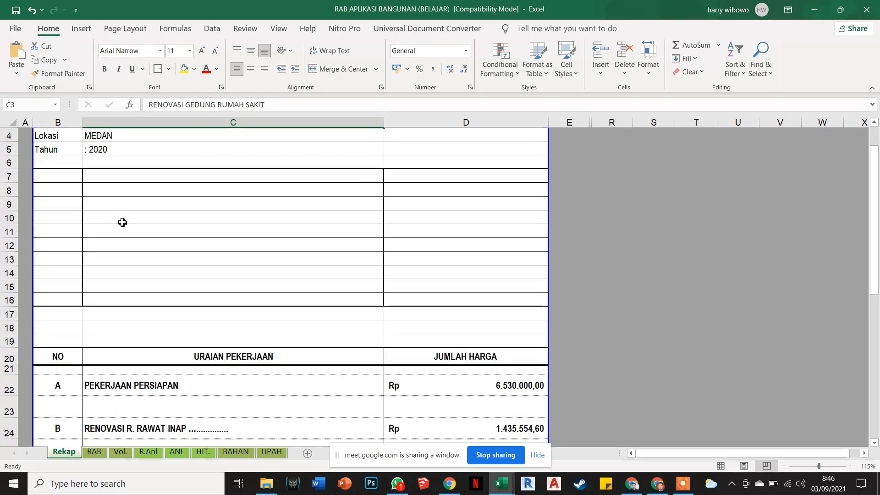
scroll(72, 229, down, 1)
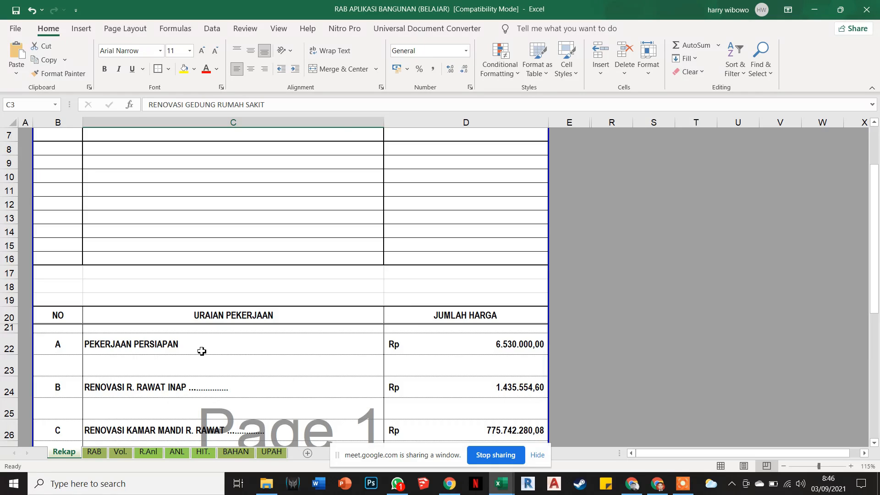
scroll(202, 351, down, 3)
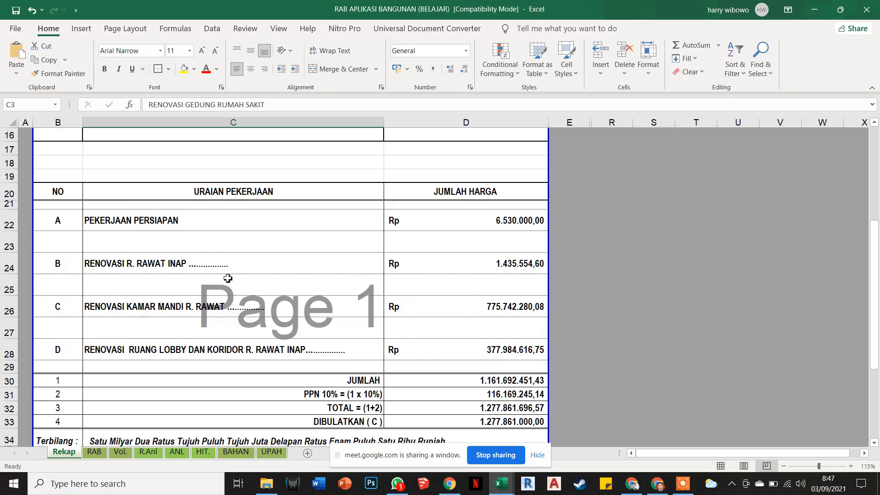
click(467, 215)
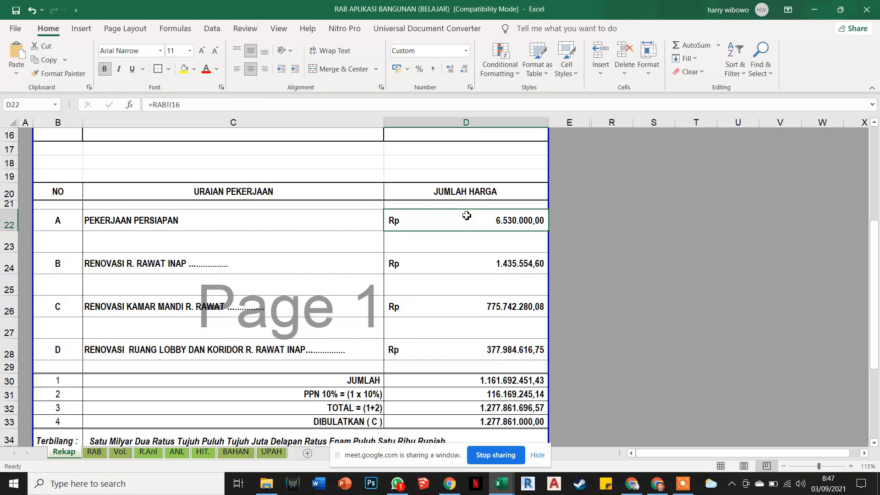
click(172, 104)
drag(181, 105, 154, 105)
click(612, 241)
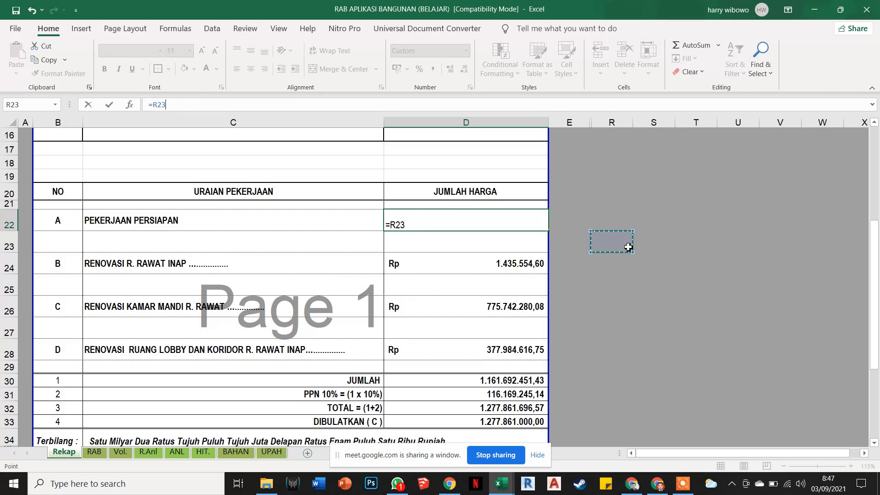
key(Escape)
scroll(569, 257, down, 1)
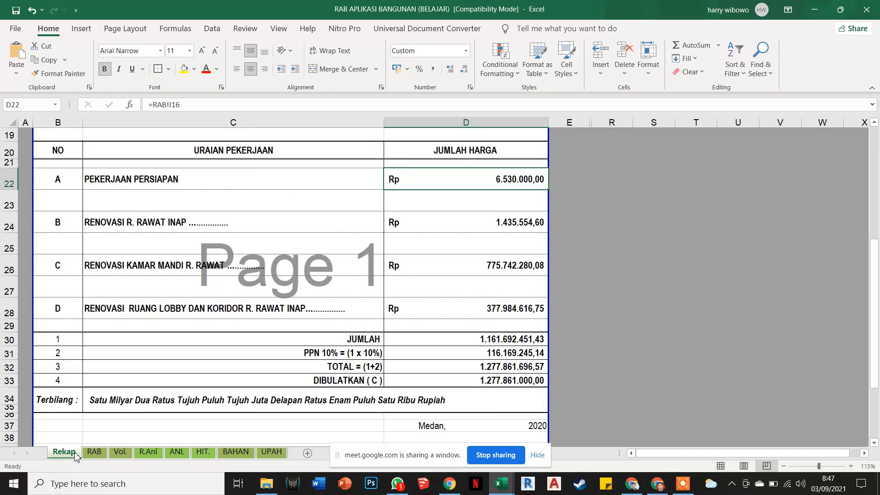
Add a new worksheet after Rekap and name it CONTOH
drag(438, 461, 669, 442)
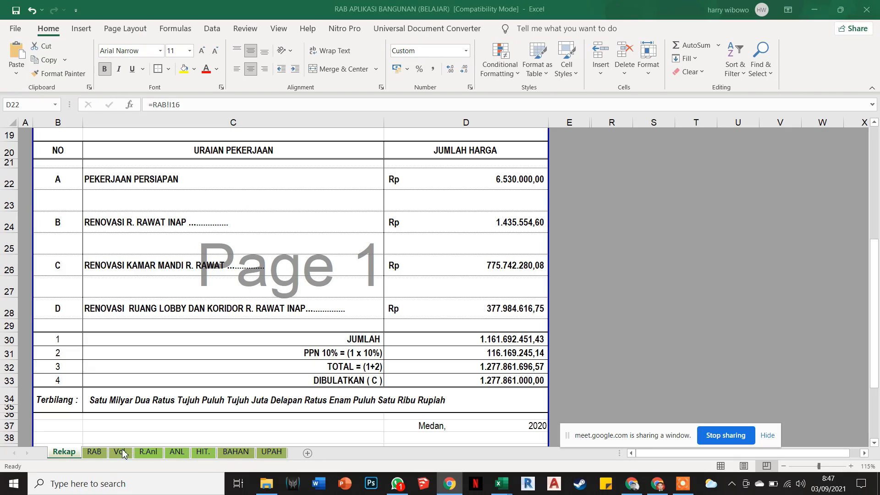
click(308, 454)
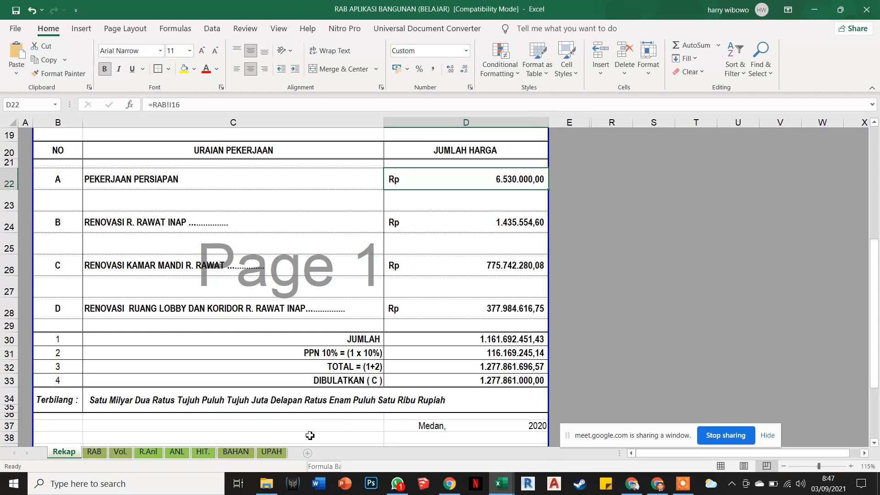
click(308, 454)
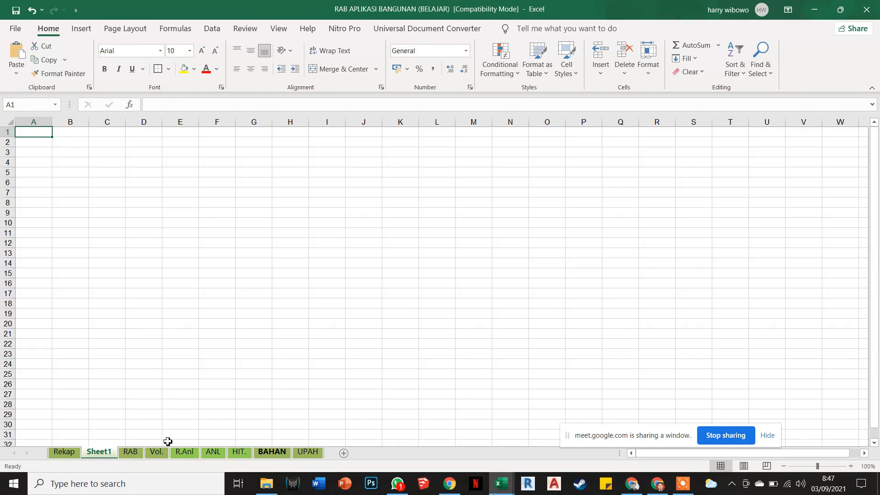
double_click(104, 455)
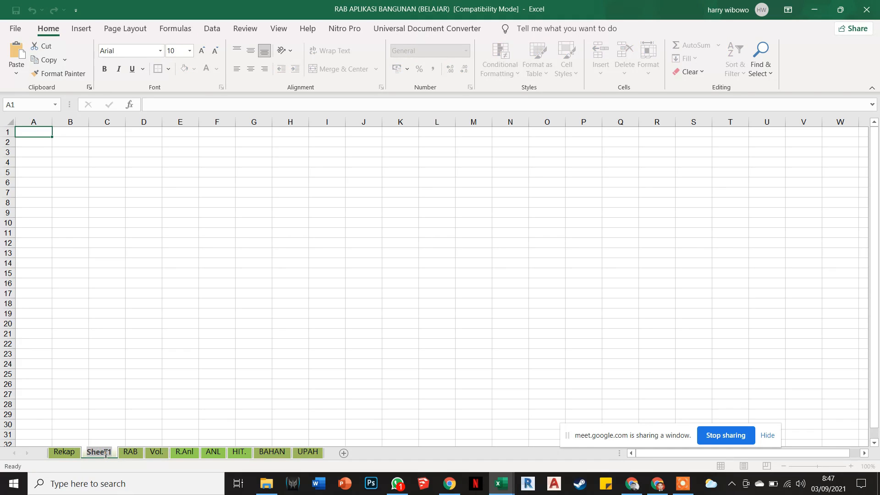
text(CO)
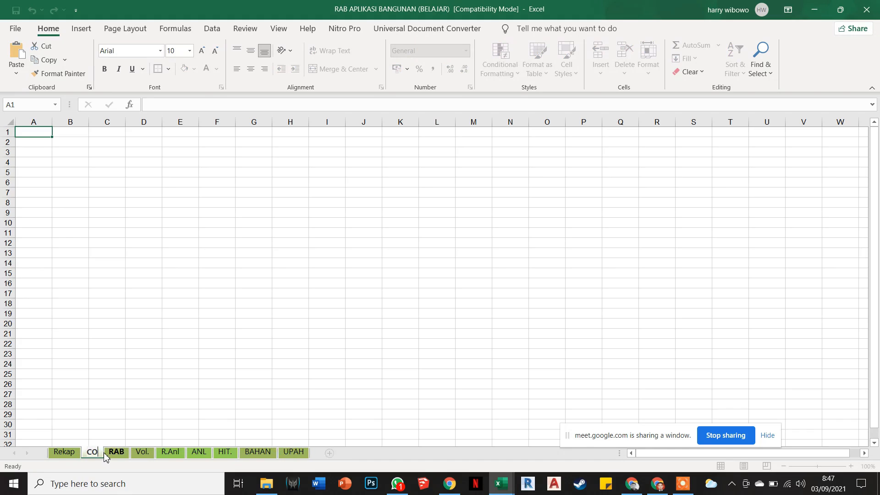
text(NTOH)
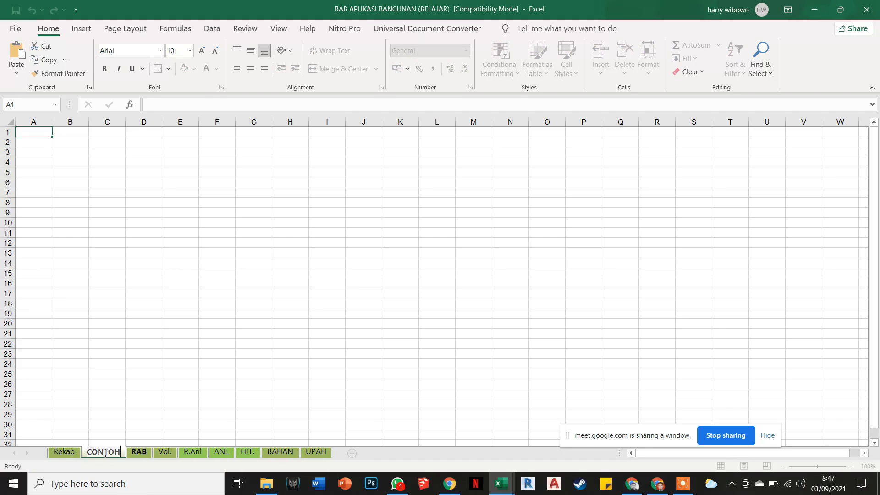
click(152, 403)
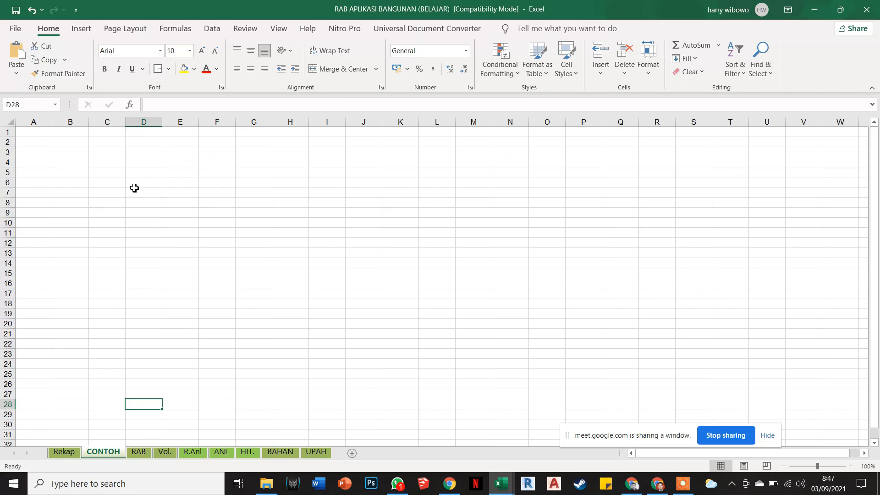
Clear the Pekerjaan, Lokasi and Tahun entries in D3:D5 at the head of the RAB sheet
click(134, 452)
scroll(201, 342, up, 20)
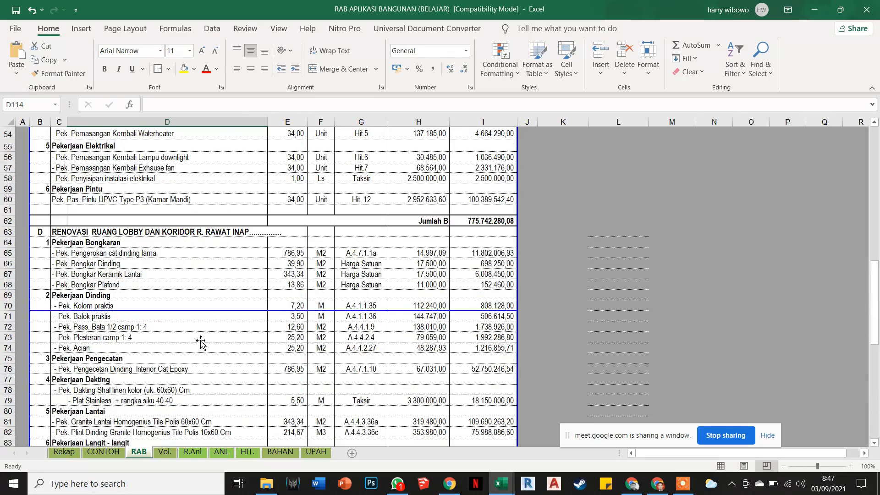
scroll(200, 342, up, 12)
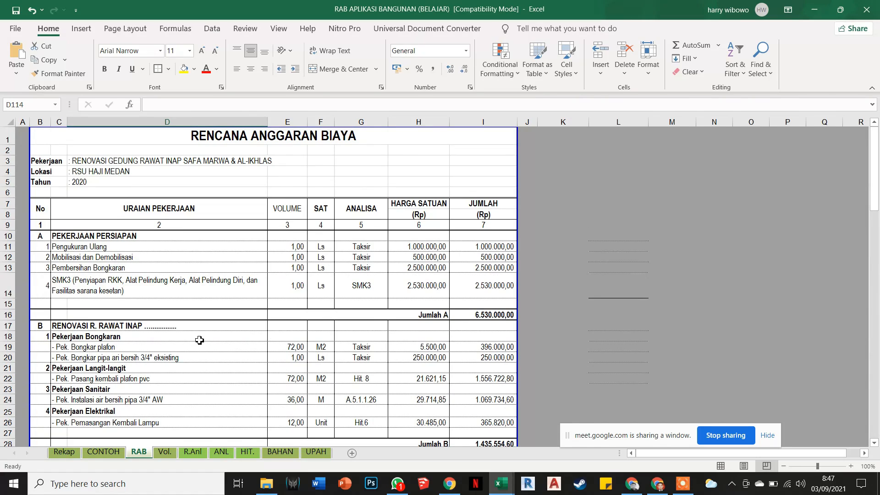
click(84, 161)
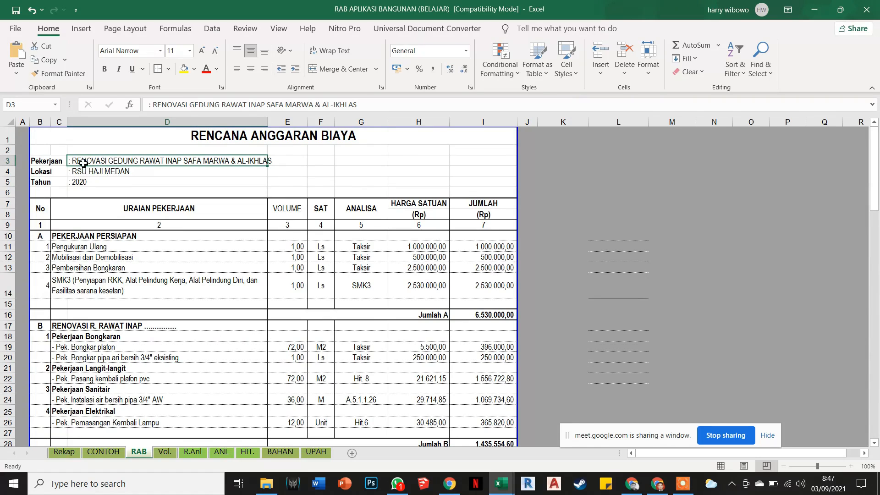
click(90, 182)
click(87, 171)
key(Delete)
click(81, 181)
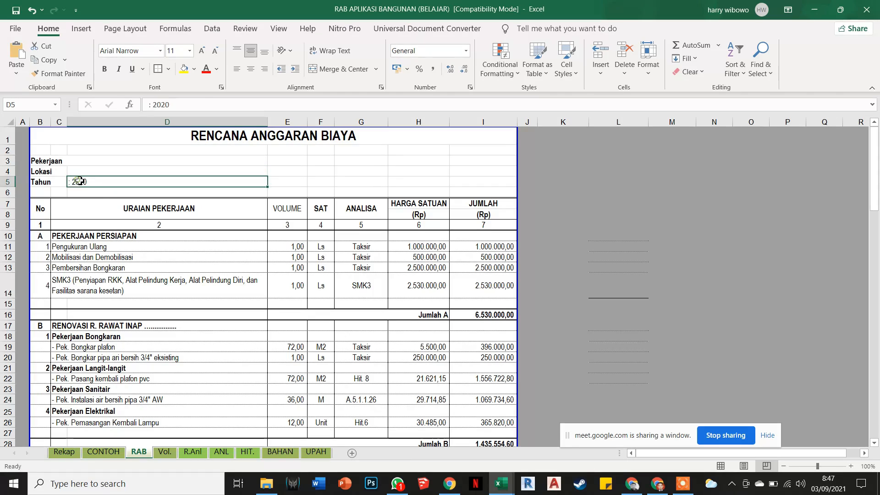
key(Delete)
Go through the RAB table headings URAIAN PEKERJAAN, VOLUME, SAT and ANALISA and the first items under PEKERJAAN PERSIAPAN
click(103, 201)
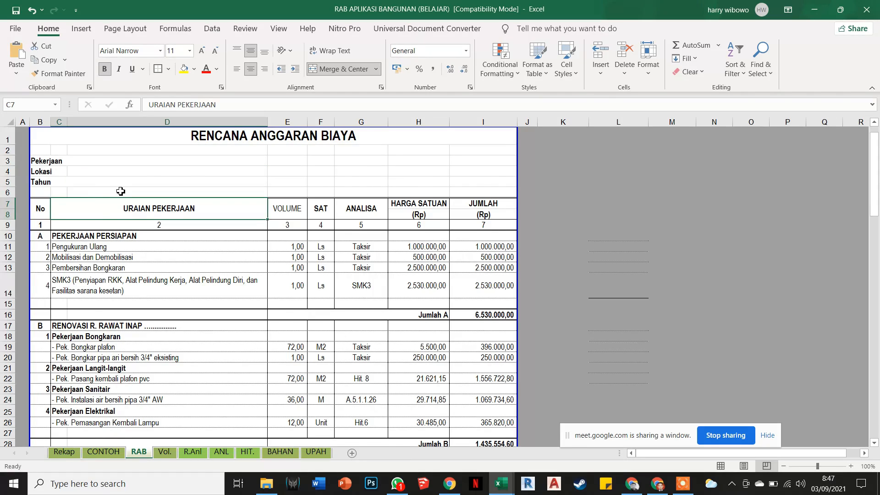
scroll(121, 191, down, 1)
scroll(116, 196, up, 1)
click(90, 191)
click(94, 214)
click(290, 210)
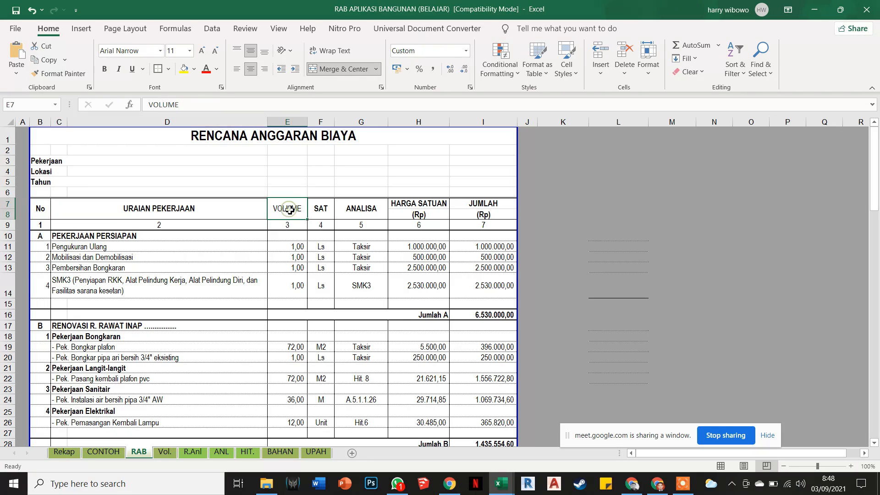
click(331, 204)
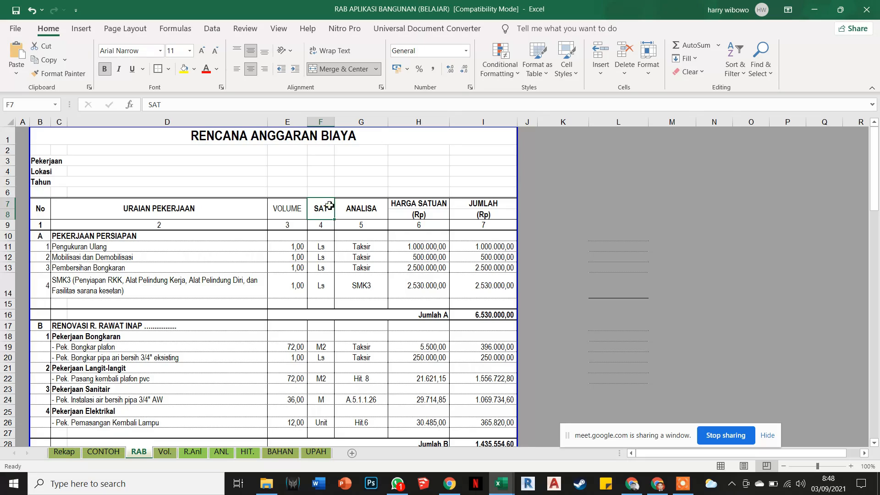
click(361, 204)
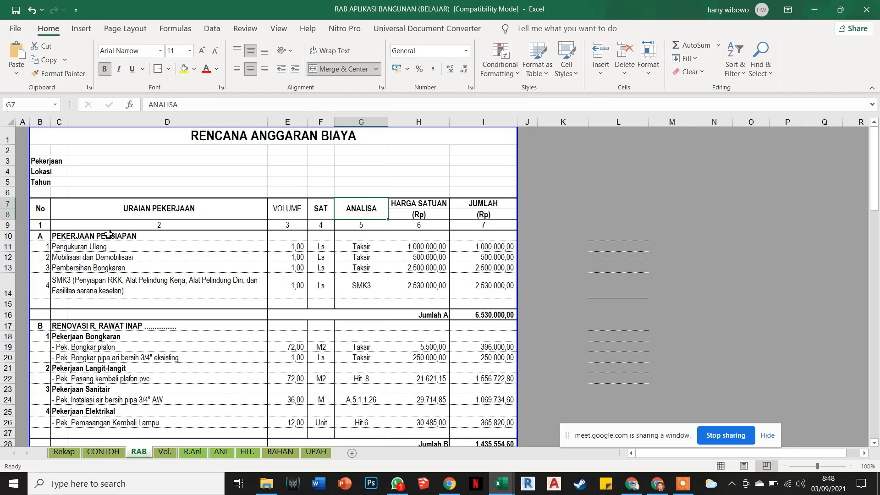
click(74, 247)
click(63, 259)
click(57, 248)
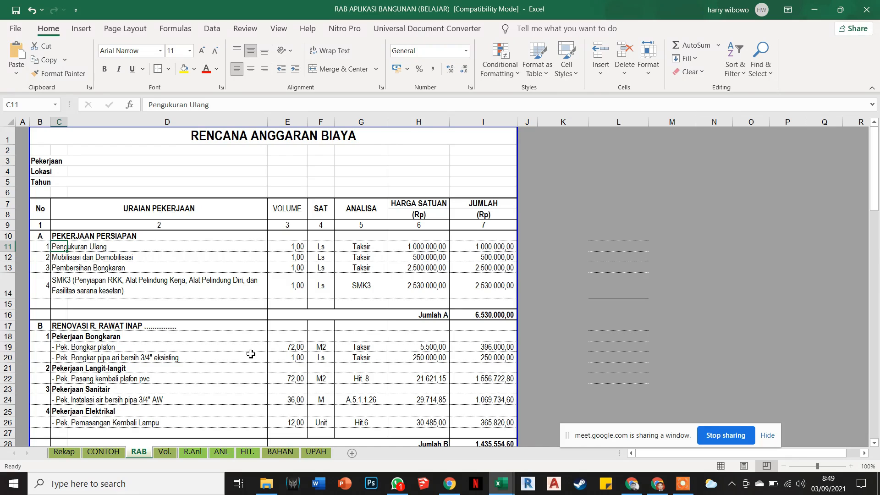
Delete column L beside the RAB table
click(636, 121)
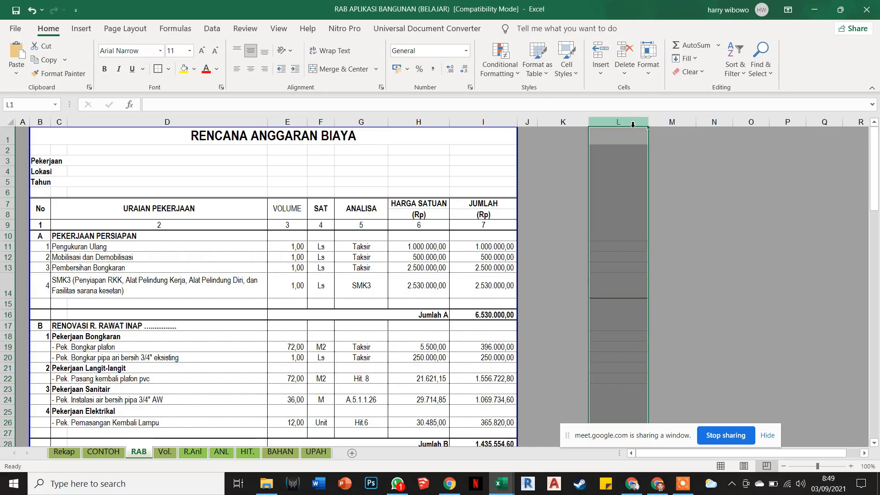
right_click(636, 120)
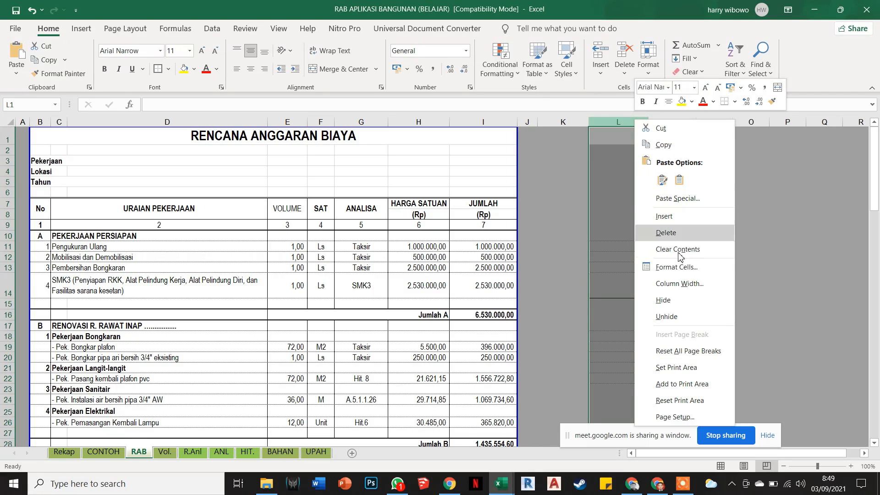
click(681, 231)
click(663, 236)
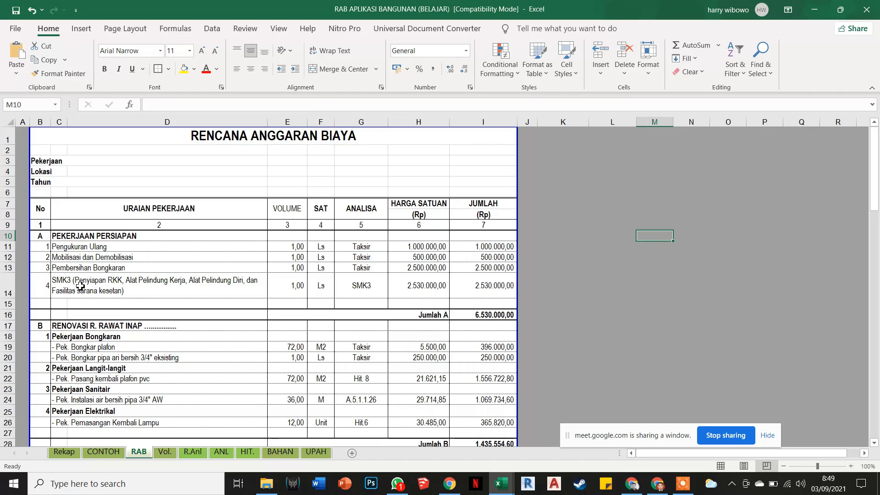
Look over the work sections of the RAB table and inspect the formula behind the Pengukuran Ulang amount in I11
scroll(69, 329, down, 2)
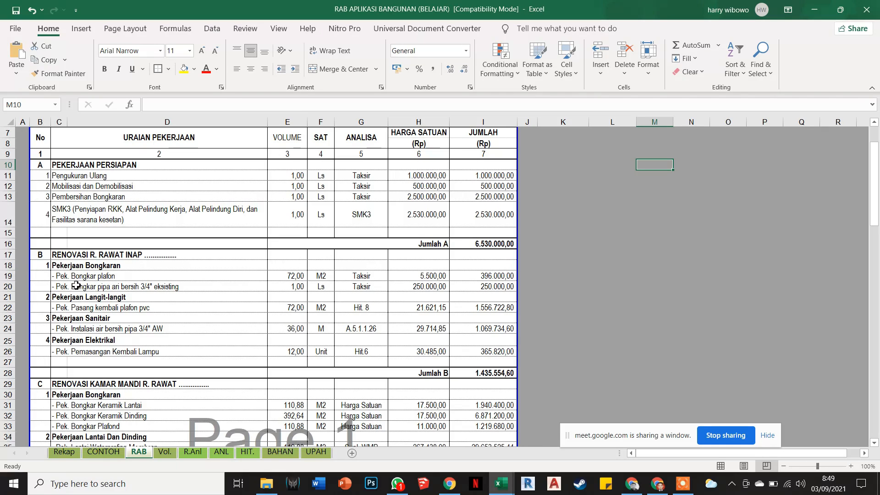
scroll(70, 333, down, 2)
scroll(71, 334, down, 2)
scroll(83, 320, up, 3)
scroll(83, 320, up, 3)
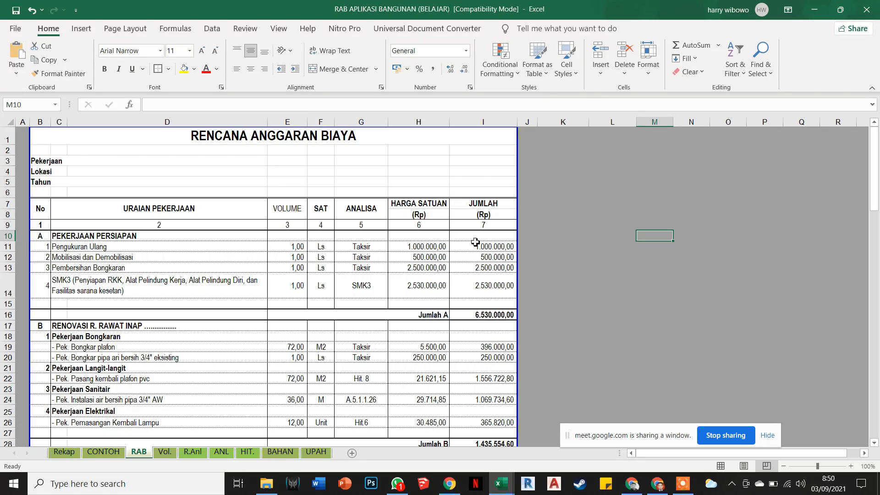
double_click(490, 247)
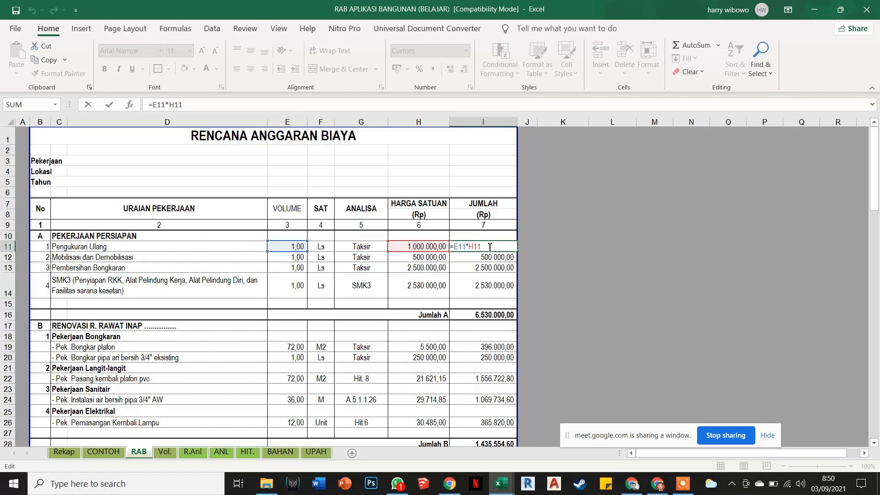
key(Escape)
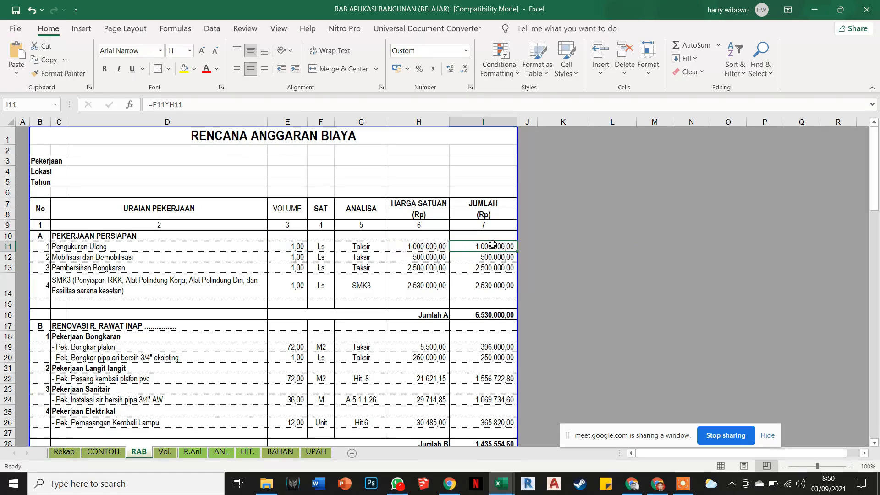
Re-enter the Pengukuran Ulang amount in I11 as unit price times volume, =H11*E11
text(=)
click(402, 246)
text(*)
click(294, 247)
key(Return)
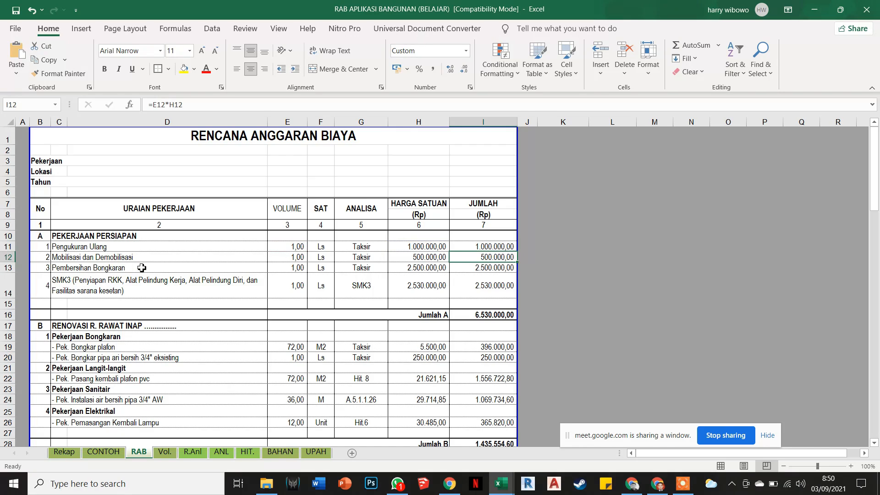
Review sections B and C of the RAB table and inspect the volume cells for Bongkar plafon and the Pekerjaan Bongkaran items
scroll(331, 271, down, 1)
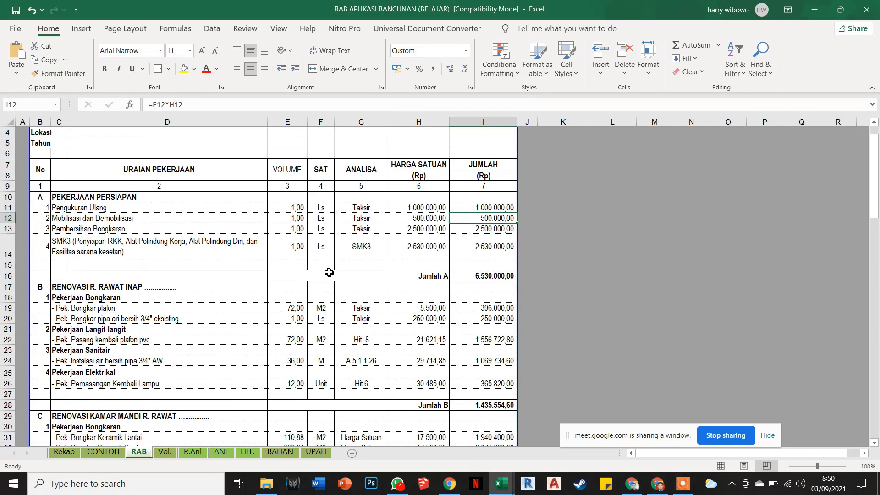
scroll(329, 273, down, 1)
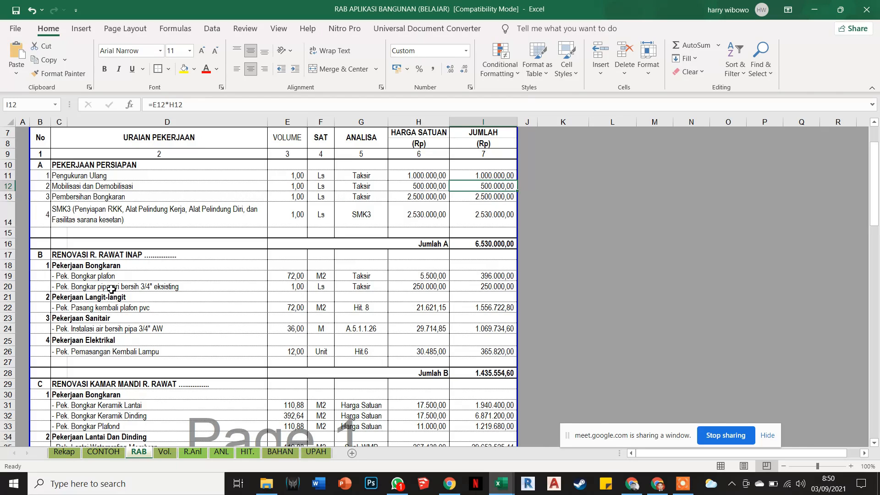
scroll(234, 315, down, 1)
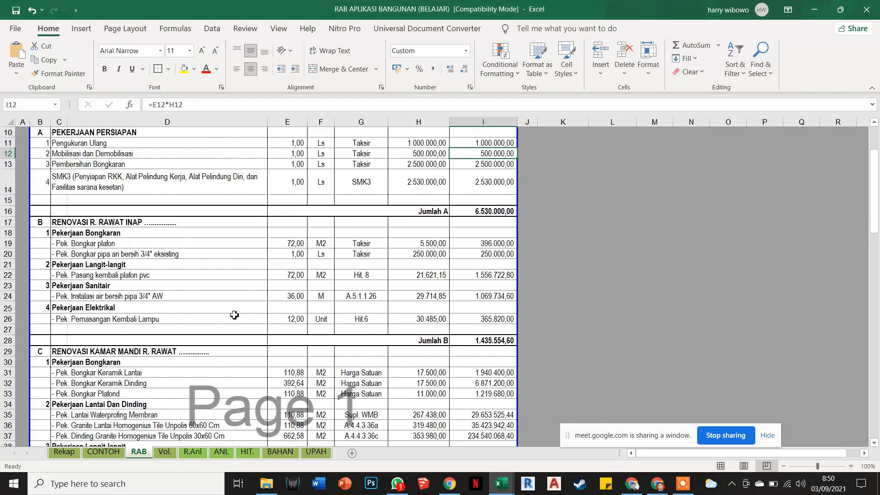
click(291, 241)
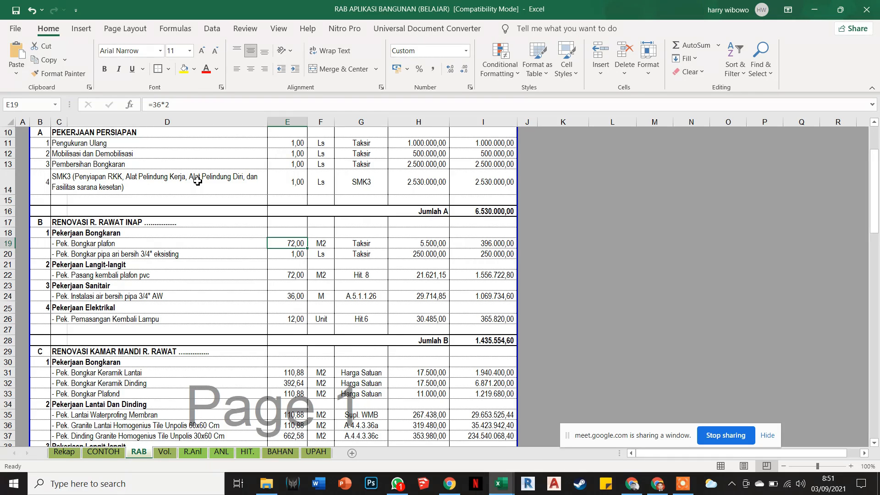
click(405, 201)
scroll(405, 200, down, 3)
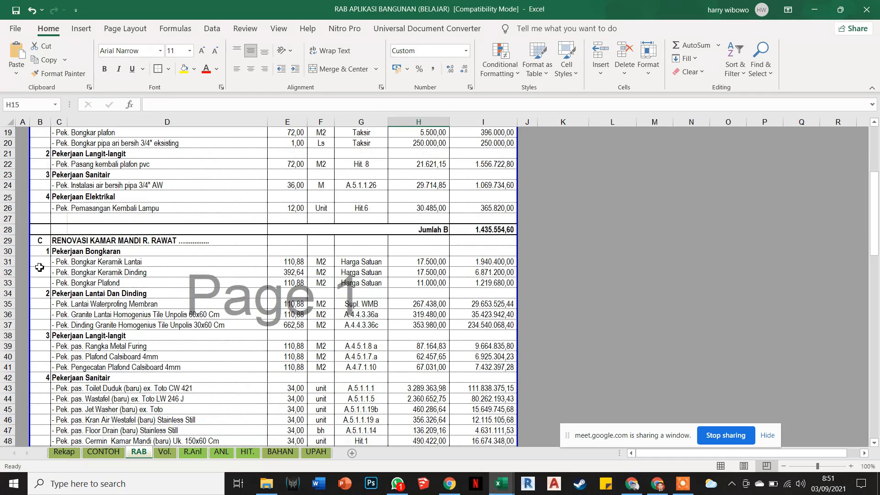
click(287, 274)
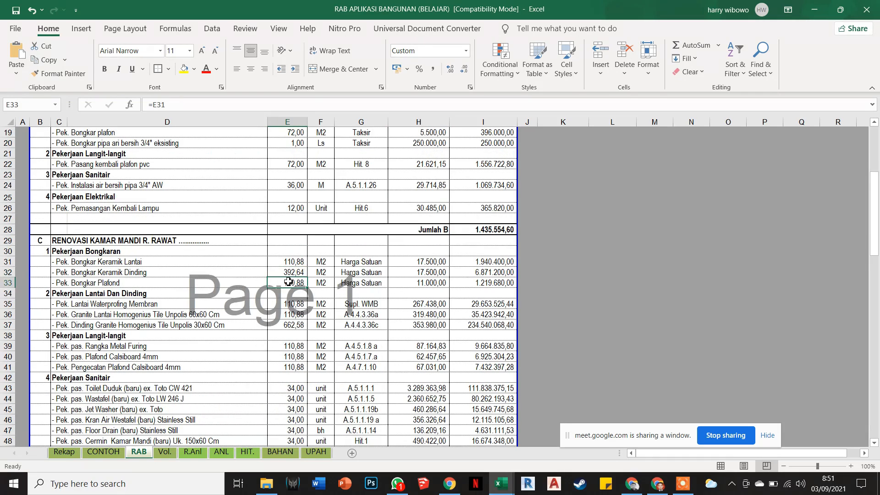
Open the Vol. sheet and look over the BACKUP VOLUME tables up to the start of the sheet
click(163, 453)
scroll(231, 326, up, 7)
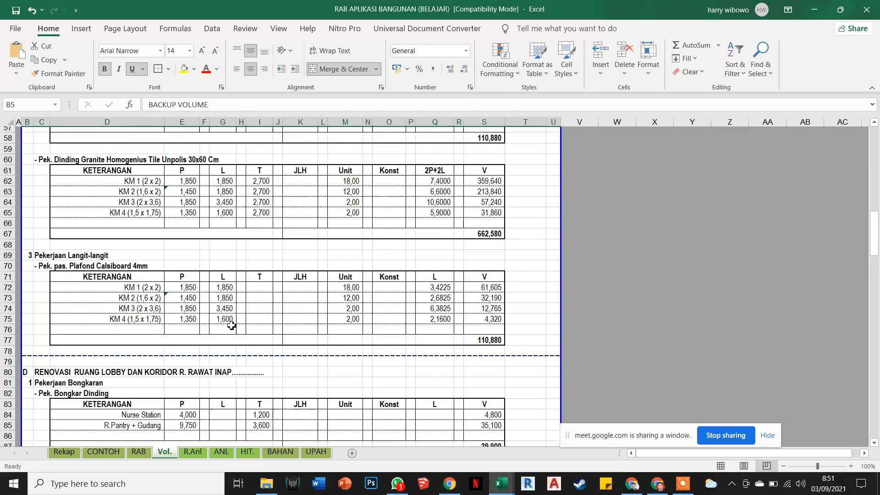
scroll(231, 325, up, 3)
scroll(188, 407, up, 9)
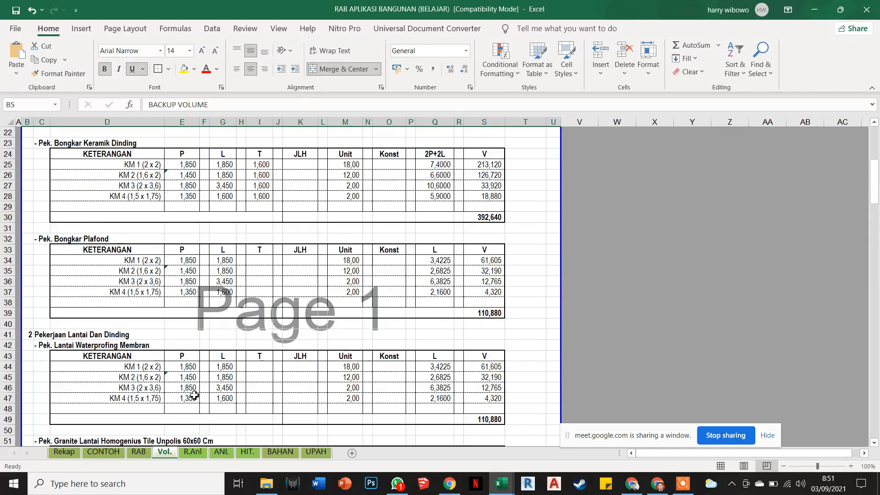
scroll(195, 395, up, 7)
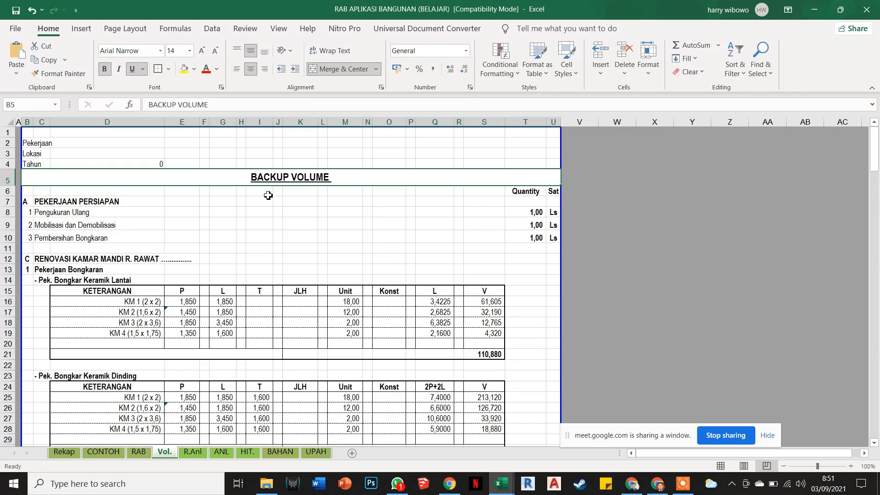
scroll(255, 259, down, 1)
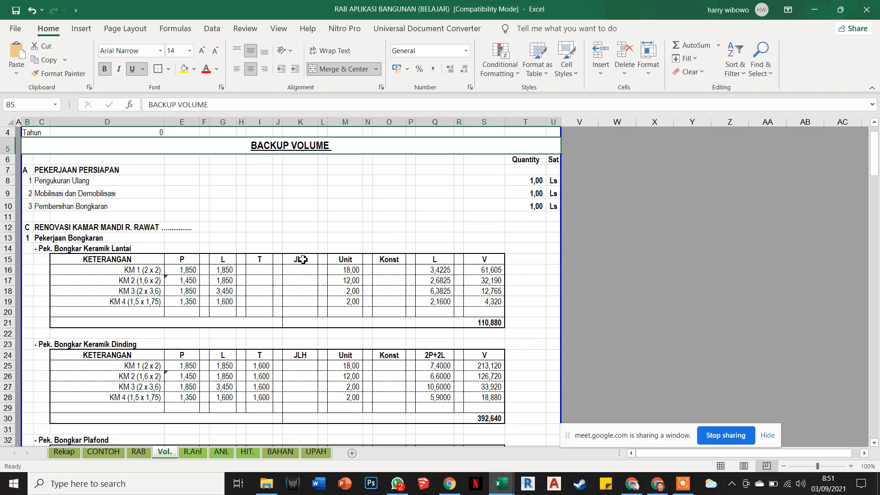
Inspect the Unit value and the L and V formulas of the KM 1 (2 x 2) row under Bongkar Keramik Lantai
click(351, 271)
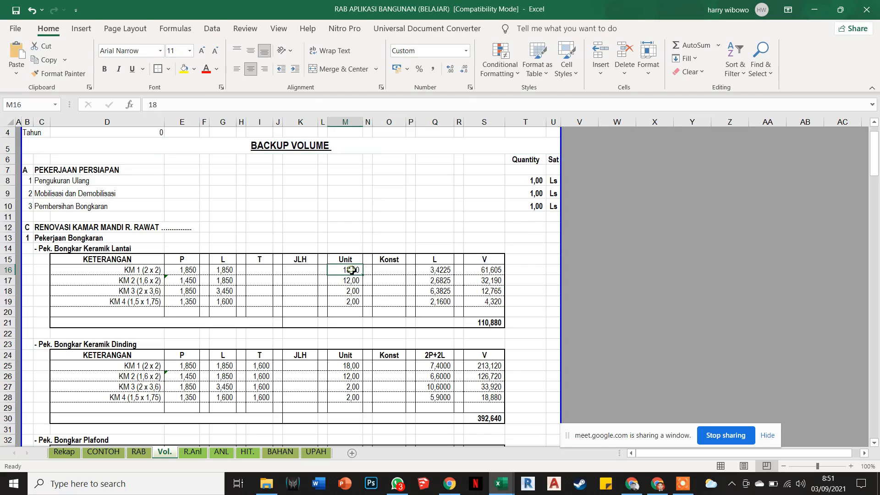
double_click(445, 271)
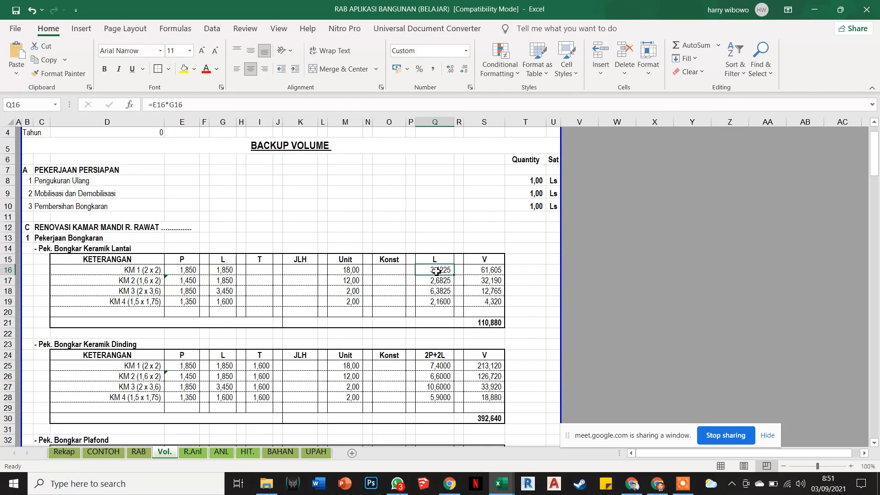
click(493, 270)
double_click(492, 272)
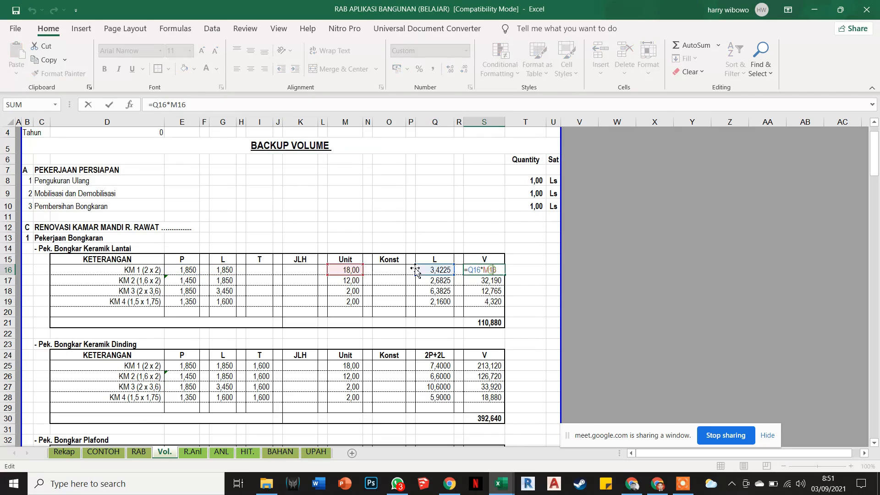
click(507, 262)
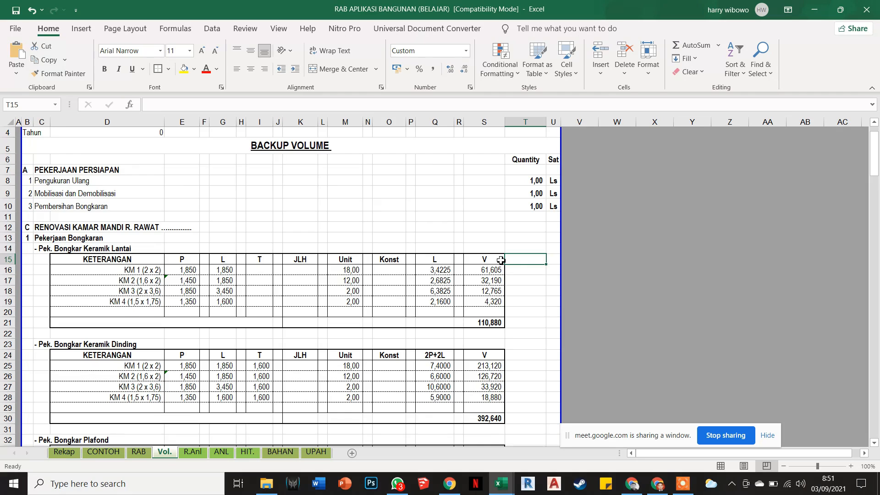
scroll(505, 261, up, 1)
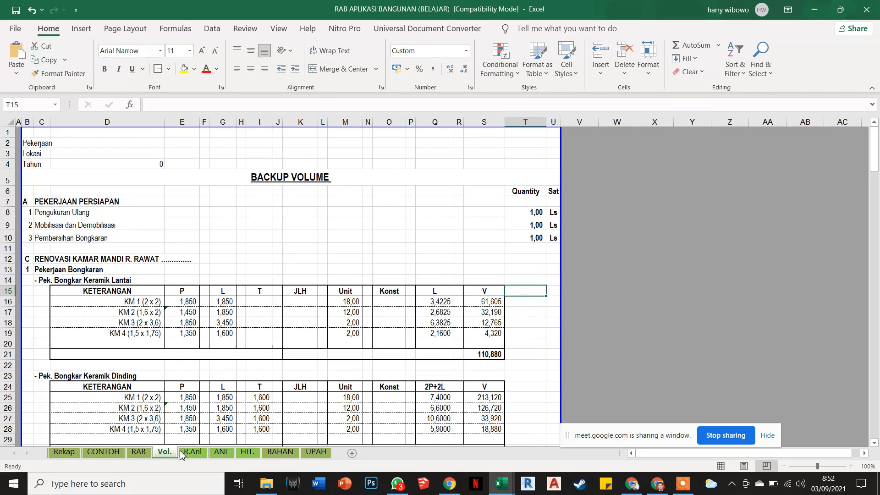
Return to the RAB sheet and inspect the analysis code and unit price references for Rangka Metal Furing in G39 and H39
click(104, 453)
click(138, 452)
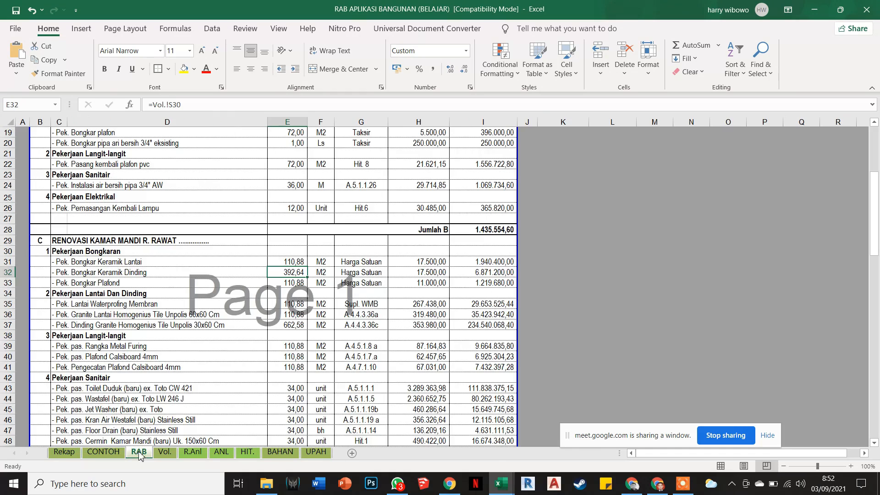
click(365, 347)
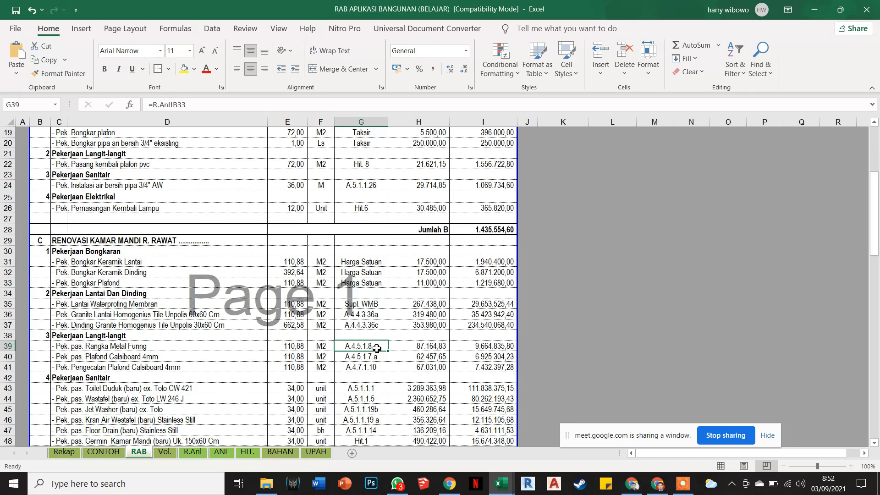
click(412, 344)
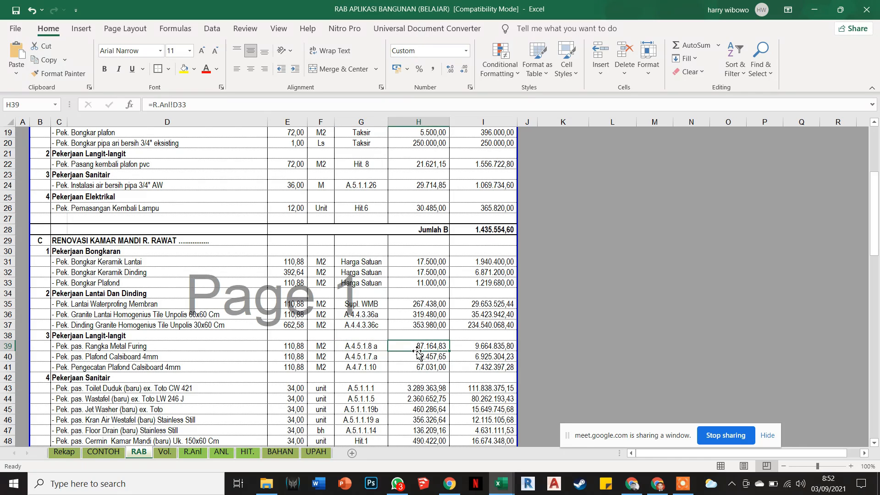
Look through the R.Anl and ANL sheets and examine the labour coefficients F10:F15 of analysis A.4.1.1.35
click(192, 452)
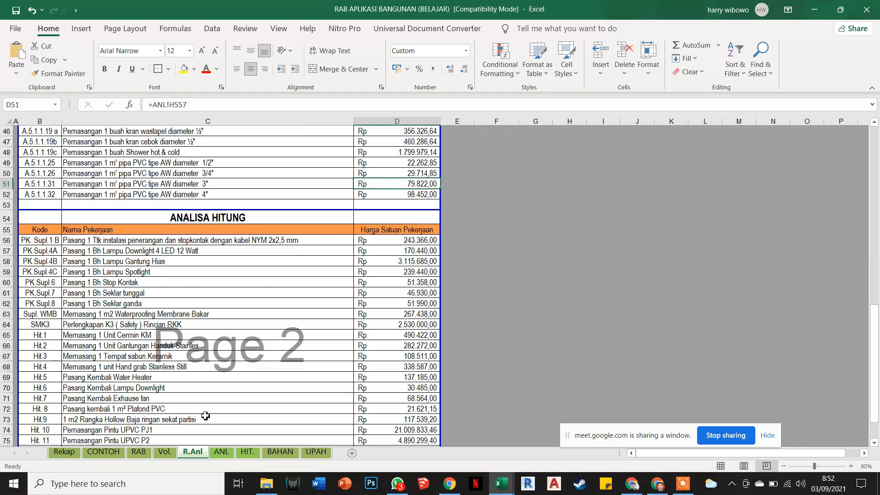
click(162, 452)
click(220, 453)
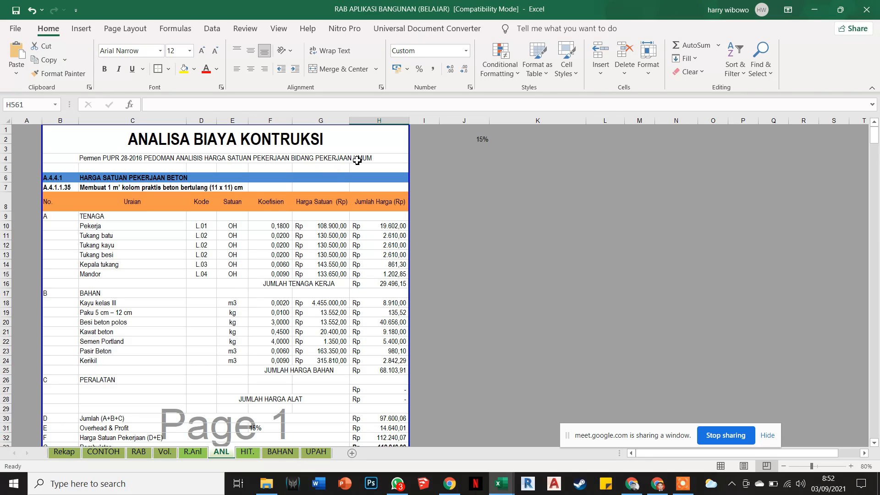
drag(279, 227, 273, 278)
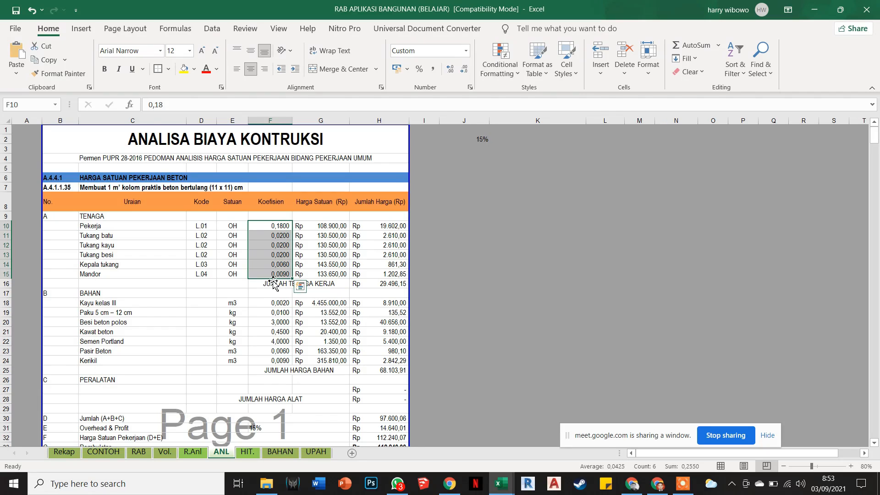
Find brick wall analysis A.4.4.1.9 on the ANL sheet and examine its labour and material units and coefficients
scroll(272, 280, down, 3)
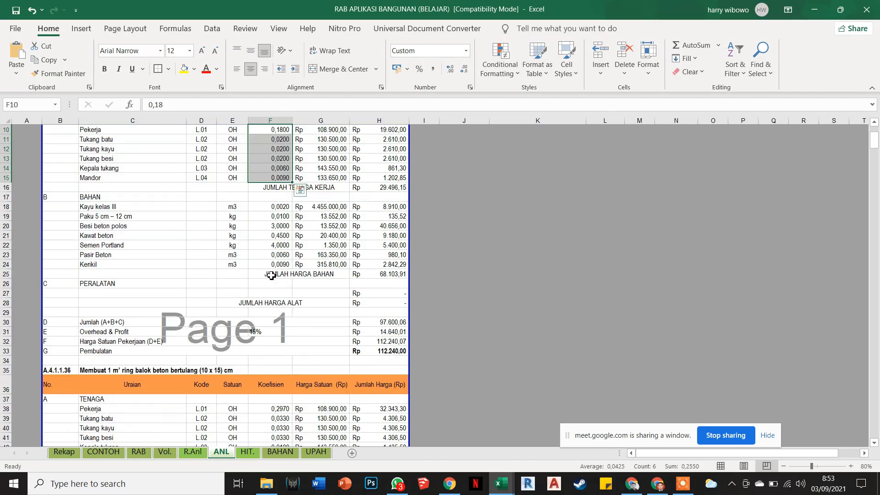
scroll(271, 276, down, 11)
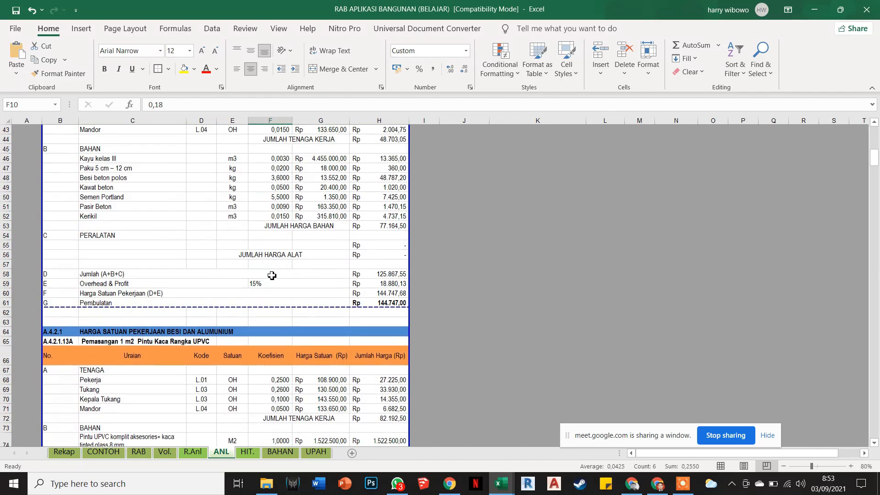
scroll(272, 276, down, 10)
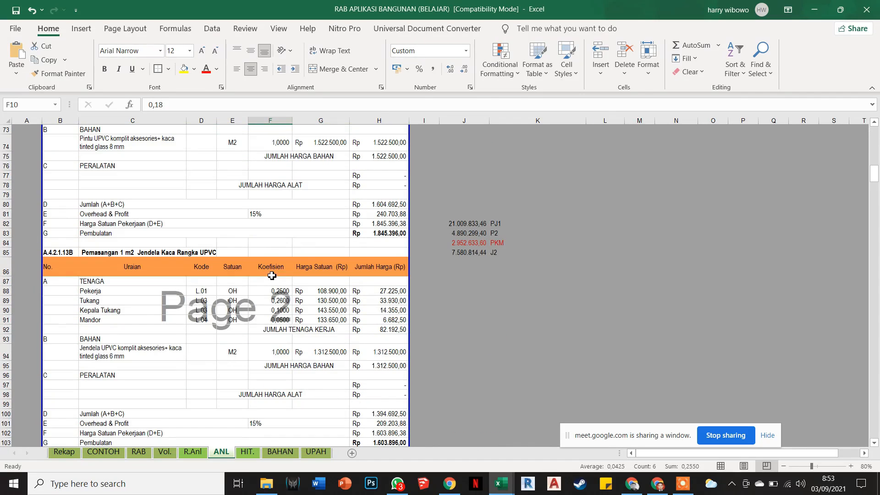
scroll(272, 275, down, 8)
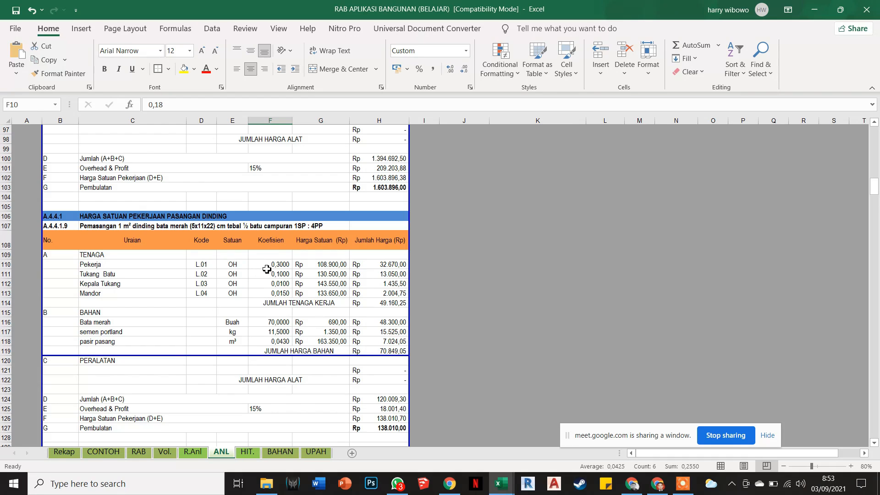
drag(238, 265, 277, 297)
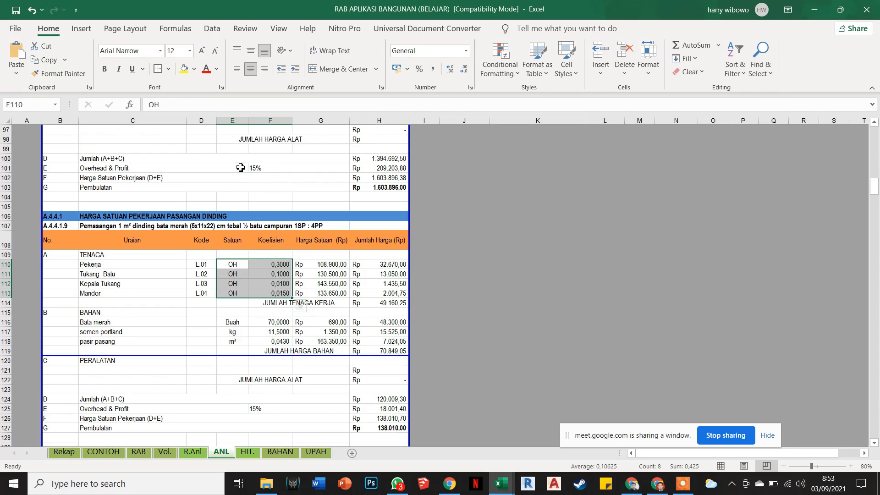
click(277, 323)
drag(272, 266, 238, 296)
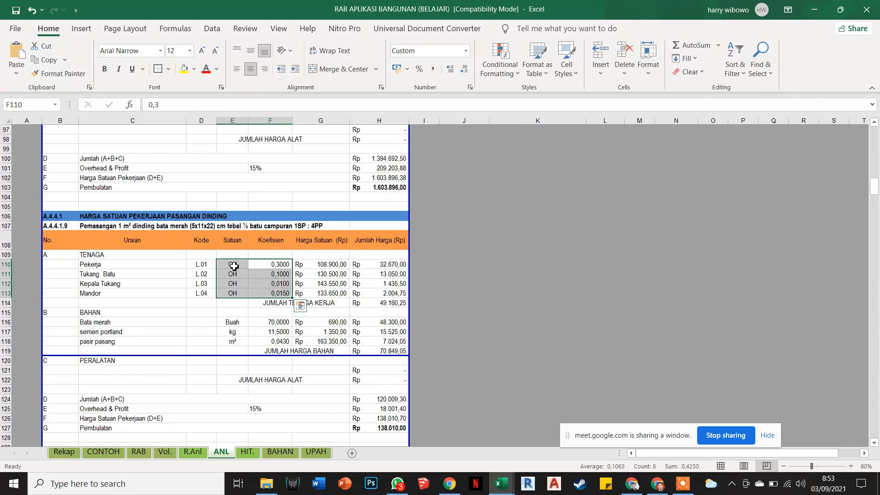
Inspect the total price formula in H113 and the labour and material unit price references in G110:G118 of A.4.4.1.9
click(306, 258)
click(359, 294)
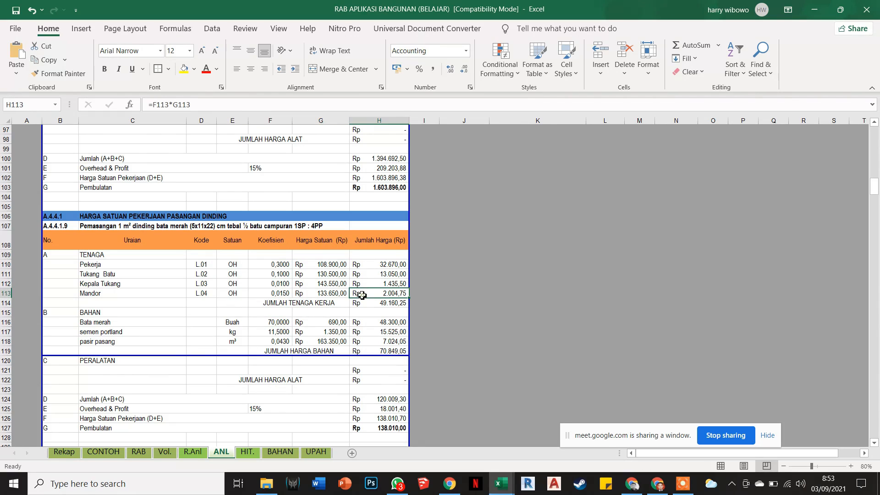
click(328, 264)
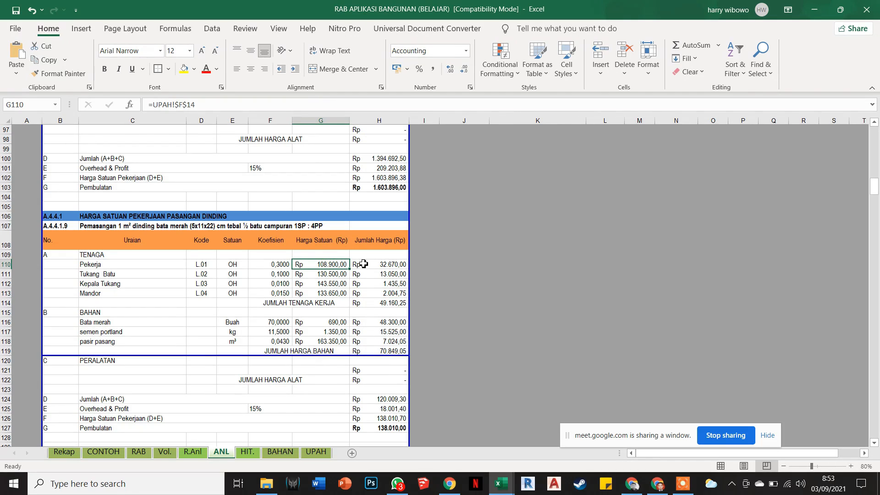
click(336, 276)
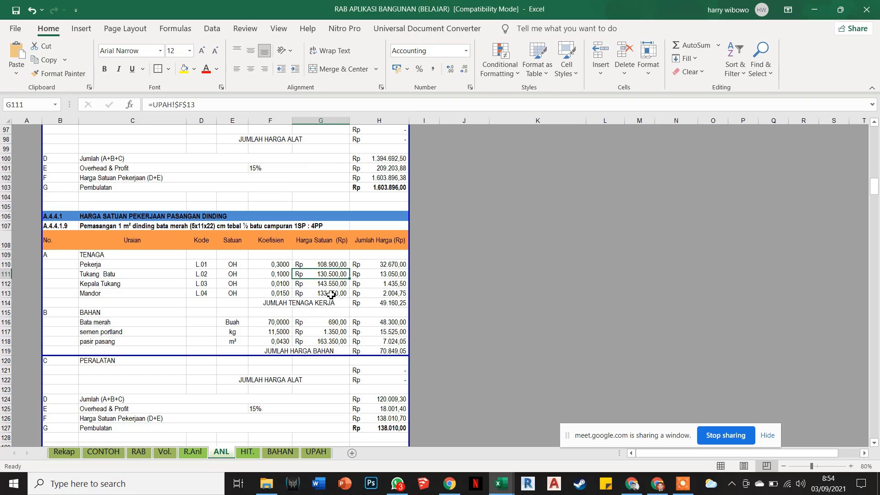
drag(330, 265, 332, 346)
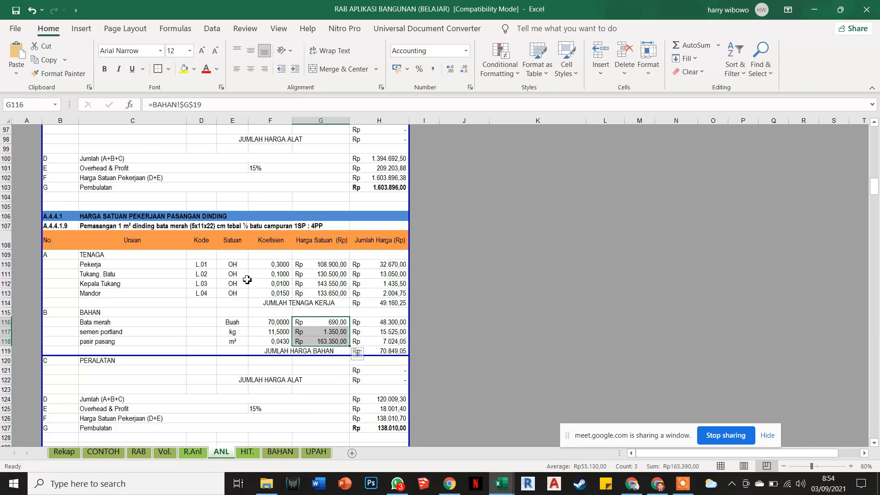
Fill the unit and coefficient cells E110:F113 and E116:F118 of A.4.4.1.9 with yellow
drag(231, 260, 247, 333)
drag(279, 264, 232, 292)
click(251, 69)
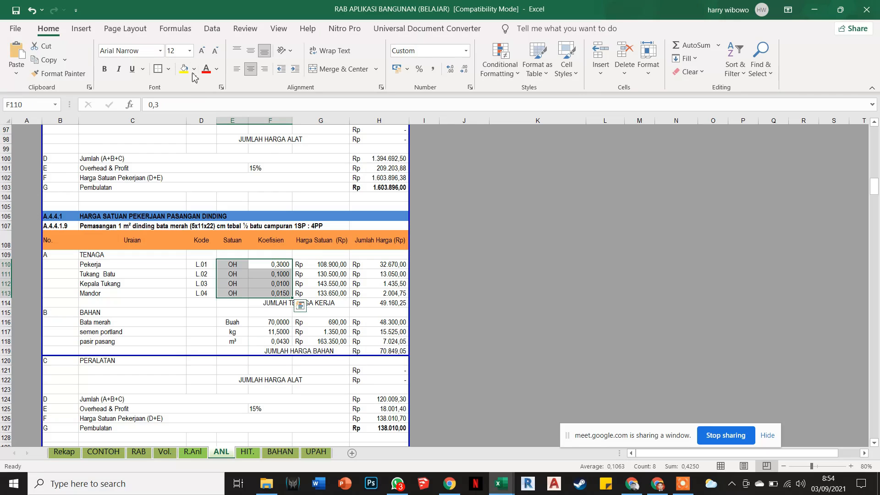
click(184, 69)
drag(232, 322, 275, 341)
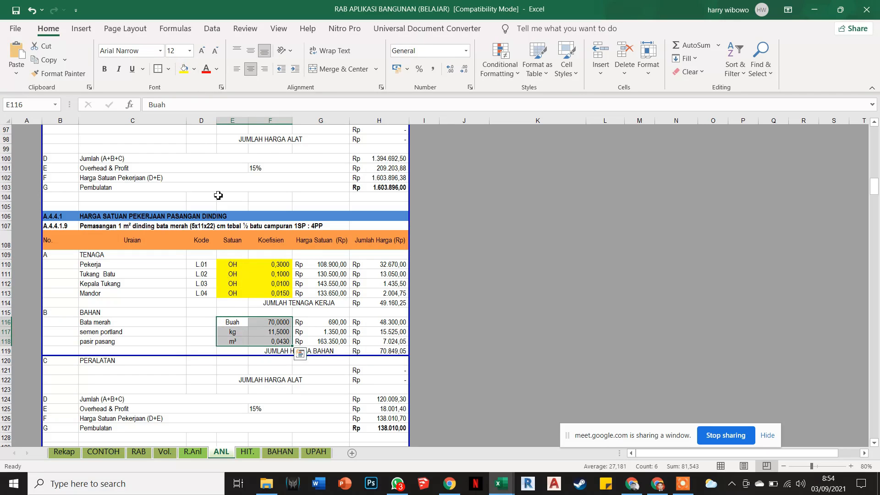
click(184, 68)
Fill the unit price cells G110:G113 and G116:G118 of A.4.4.1.9 with light olive green
click(334, 254)
drag(331, 266, 339, 297)
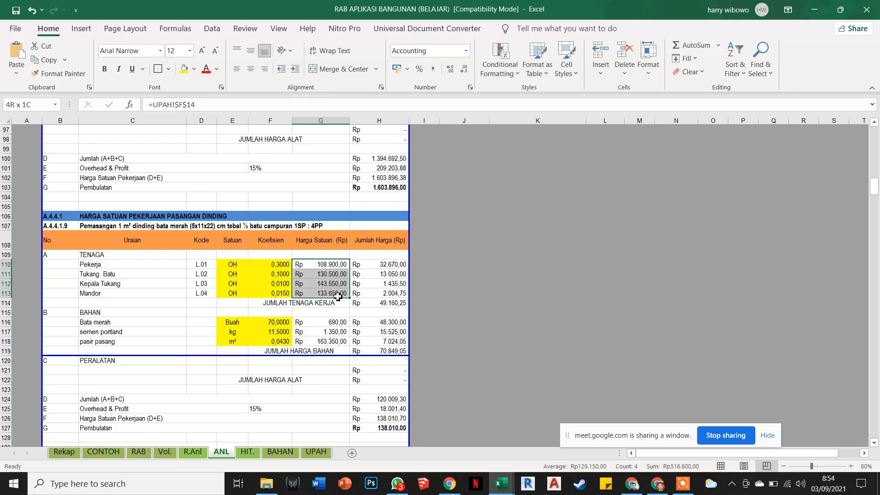
click(194, 69)
click(238, 127)
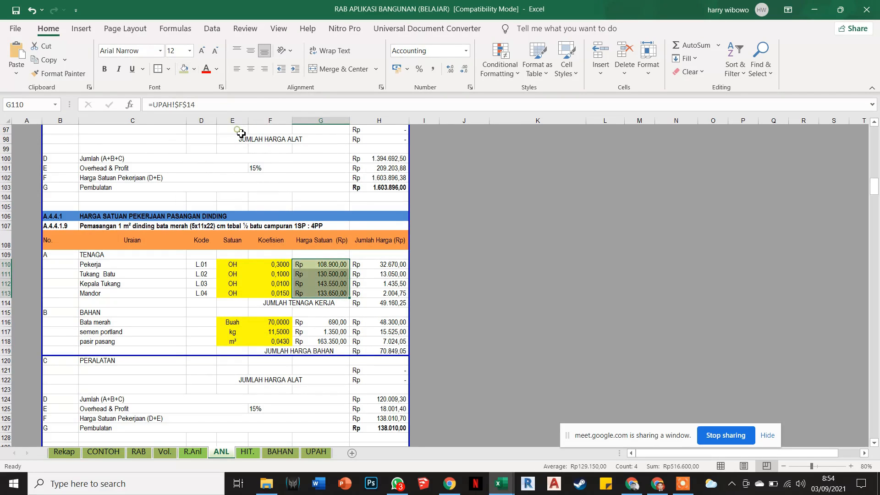
click(340, 308)
click(335, 323)
drag(336, 338, 337, 343)
click(184, 69)
click(339, 214)
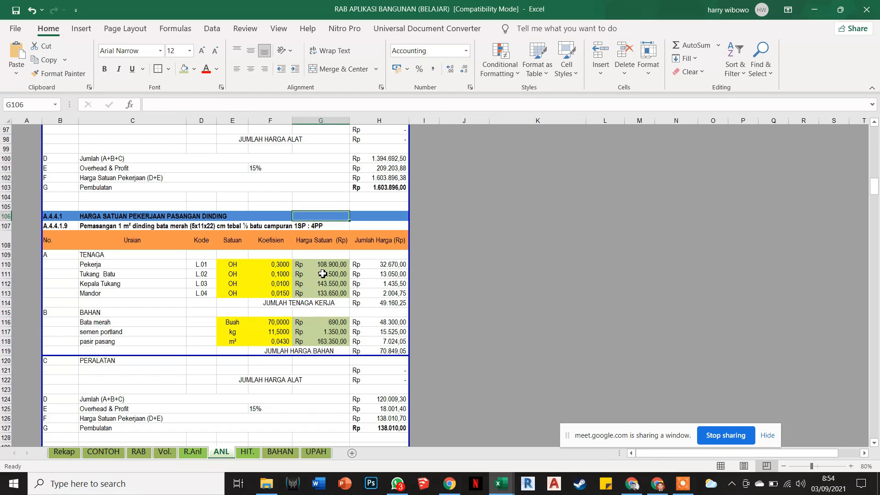
Check the Pekerja coefficient and unit price reference, view the HIT. sheet and show the start of the BAHAN material list
click(280, 266)
click(322, 265)
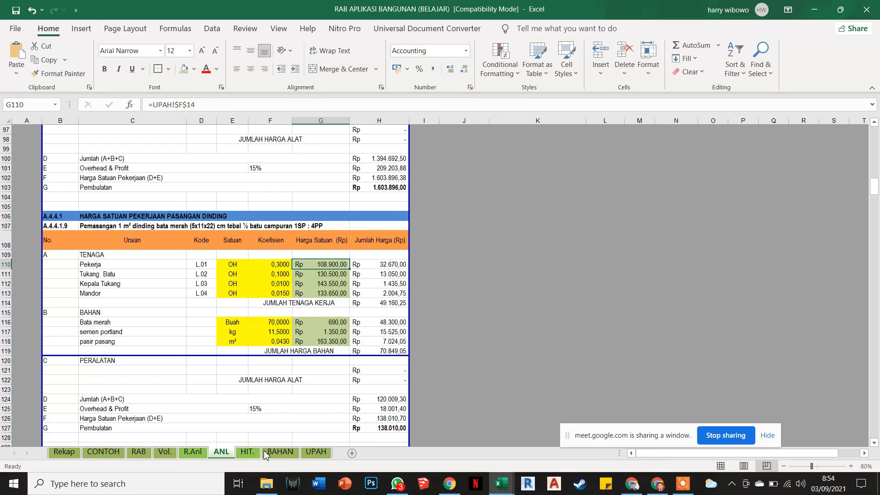
click(249, 454)
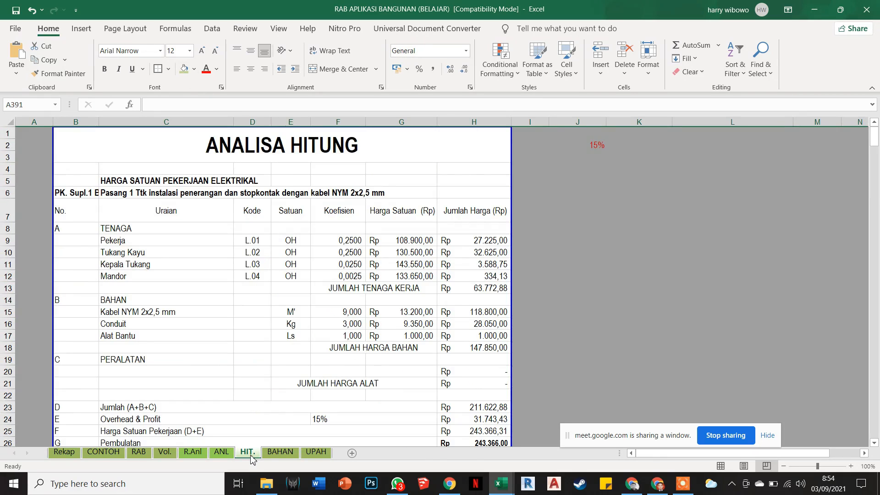
click(280, 452)
scroll(292, 278, up, 10)
scroll(292, 278, up, 14)
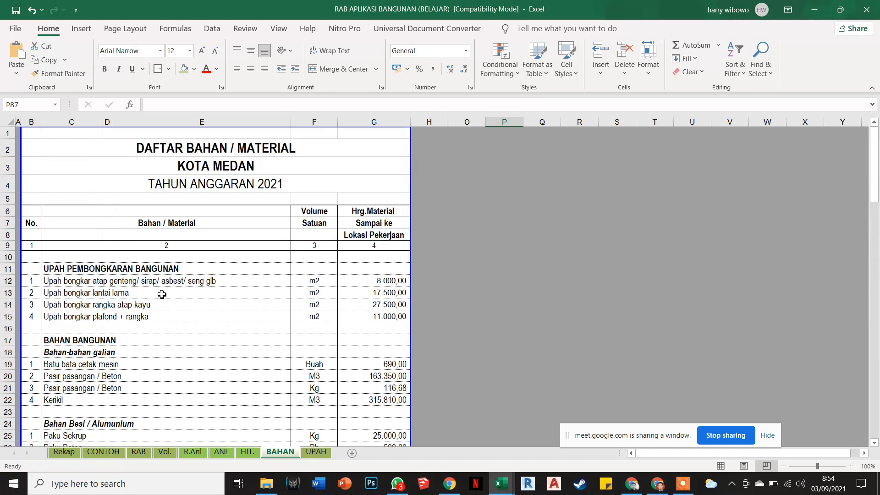
Clear the KOTA MEDAN heading in B3 of the material list and undo the deletion
click(239, 164)
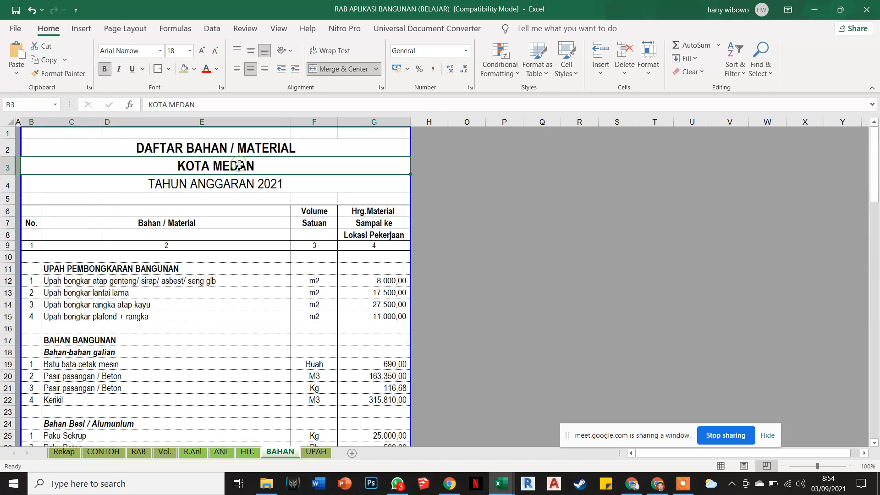
key(Delete)
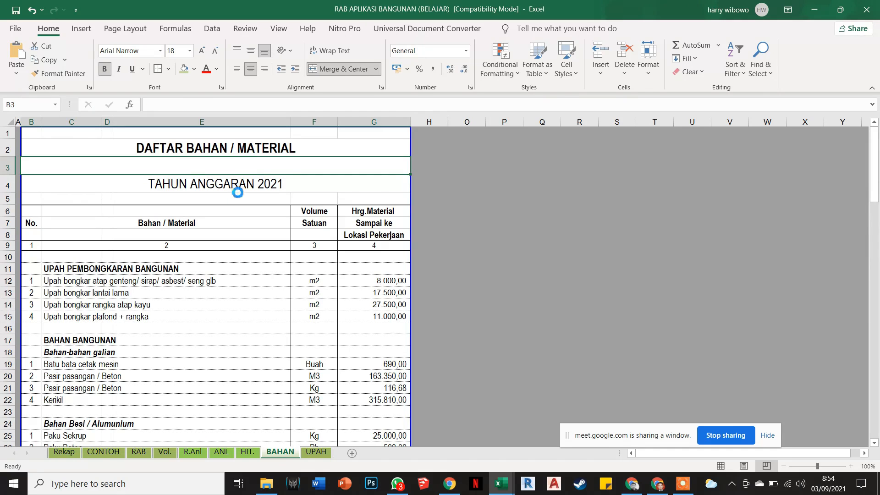
key(ctrl+z)
Look over the BAHAN price list from the demolition wages to the floor and wall covering materials
click(232, 221)
scroll(231, 243, down, 4)
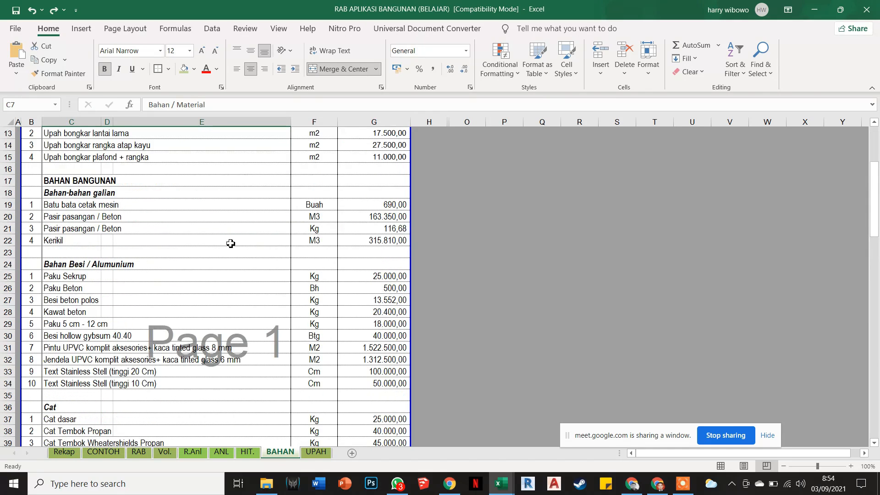
scroll(231, 243, down, 5)
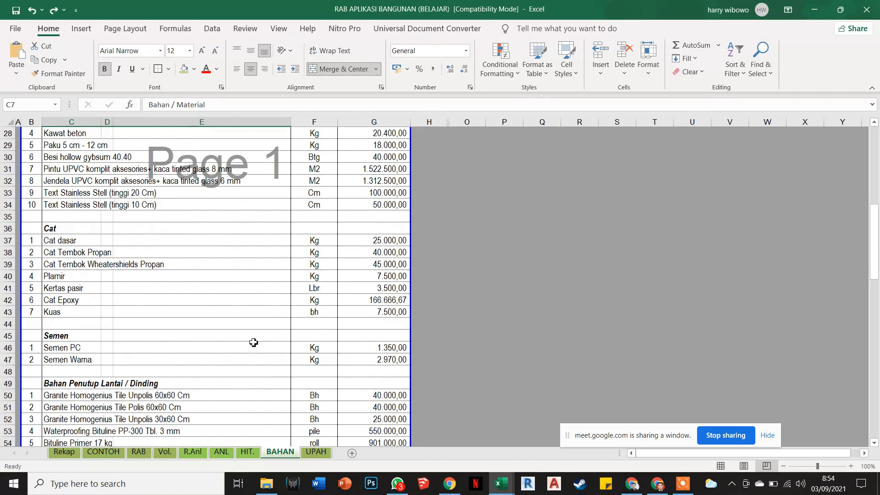
scroll(238, 312, up, 4)
scroll(237, 311, up, 3)
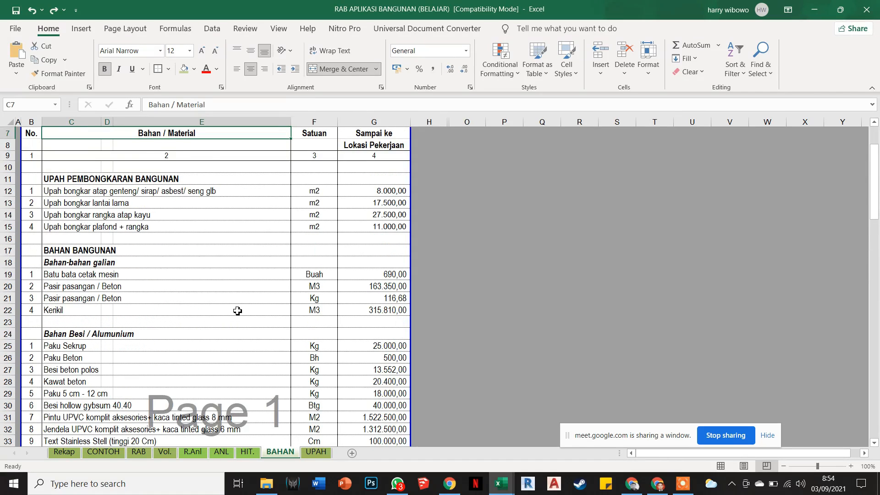
scroll(238, 311, up, 2)
scroll(237, 312, down, 2)
On the UPAH sheet, set the daily wage of Mandor Lapangan in F11 to 150000
key(ctrl+Page_Down)
scroll(263, 348, down, 2)
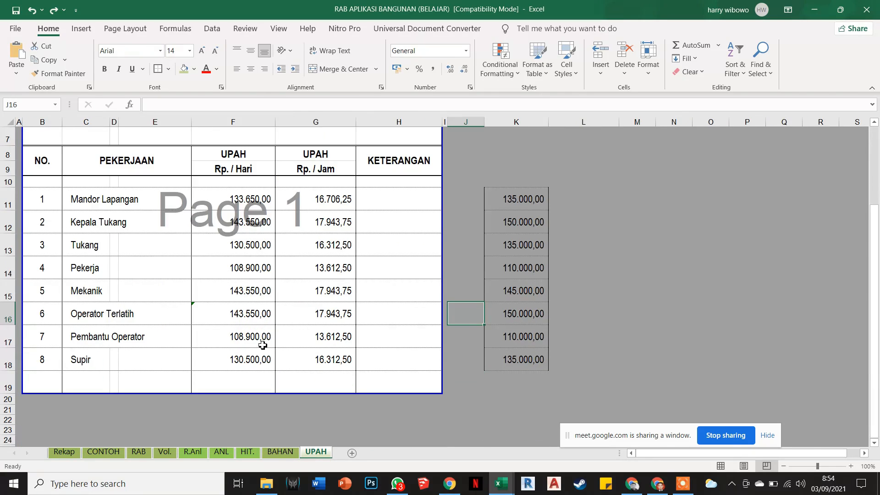
click(239, 202)
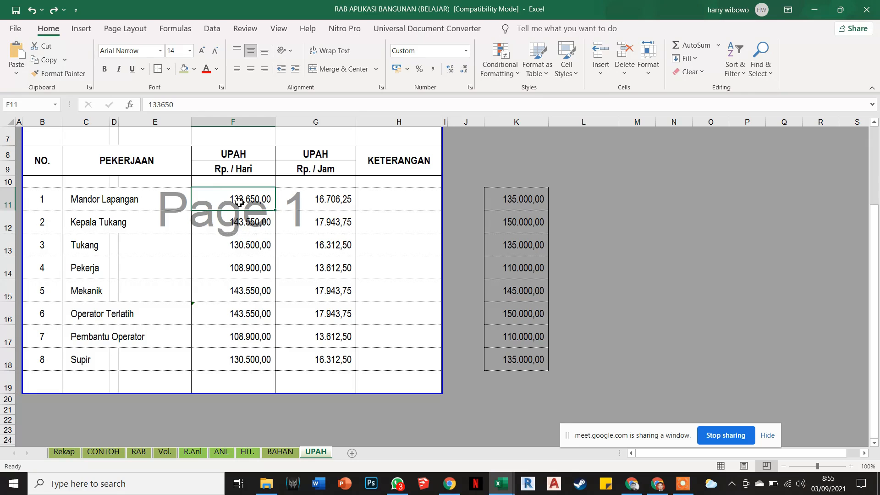
click(253, 216)
click(255, 201)
text(1500)
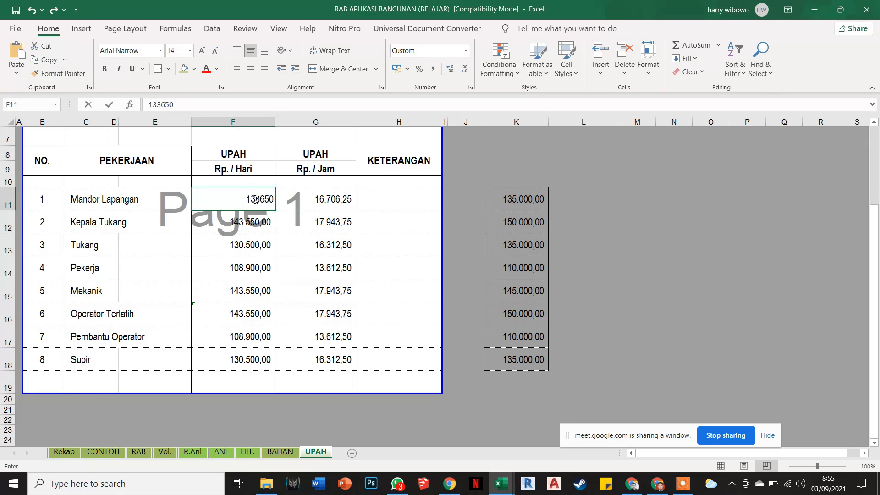
key(BackSpace)
key(Return)
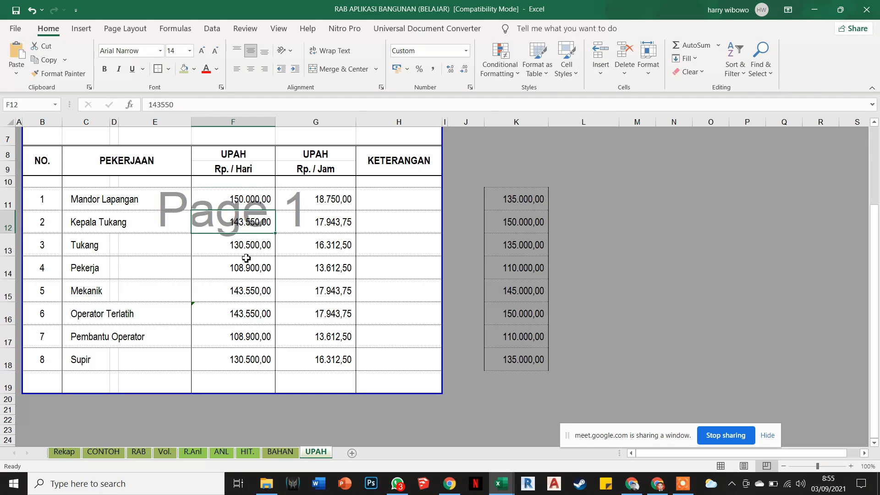
Compare the Mandor unit price reference in ANL G113 with the Mandor Lapangan wage on UPAH, and return to the BAHAN sheet
click(244, 453)
click(227, 453)
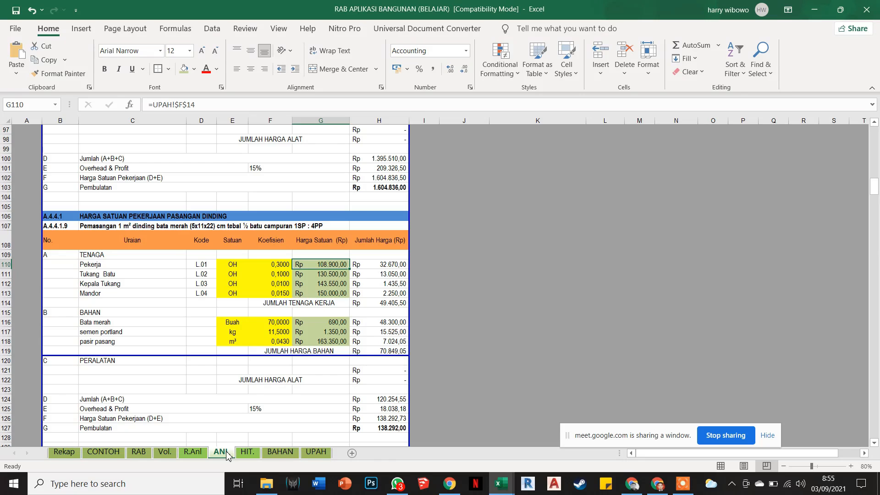
click(319, 294)
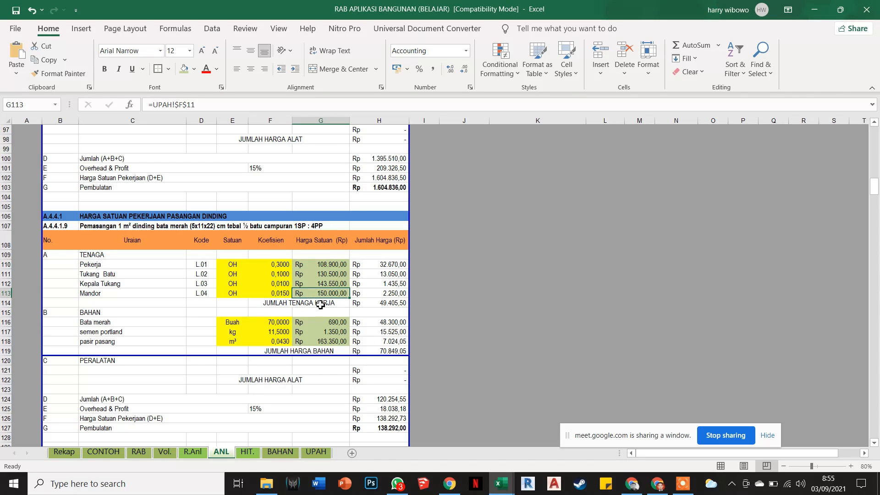
click(316, 452)
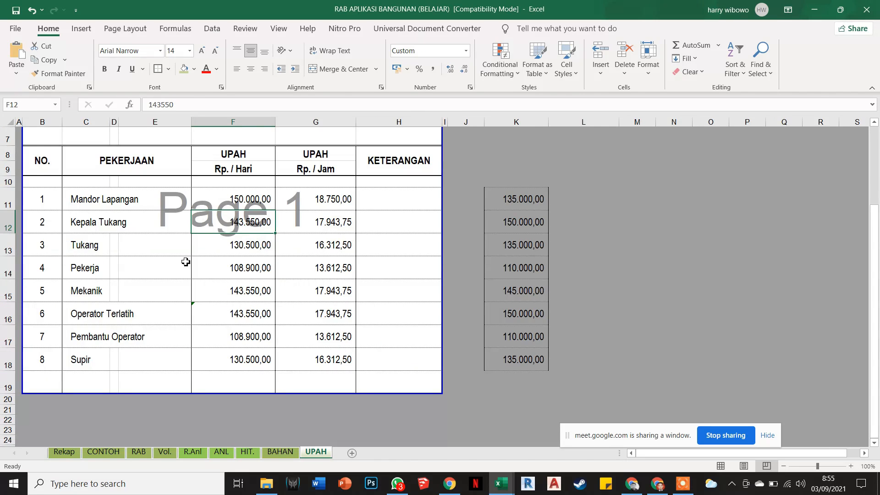
click(243, 453)
click(223, 453)
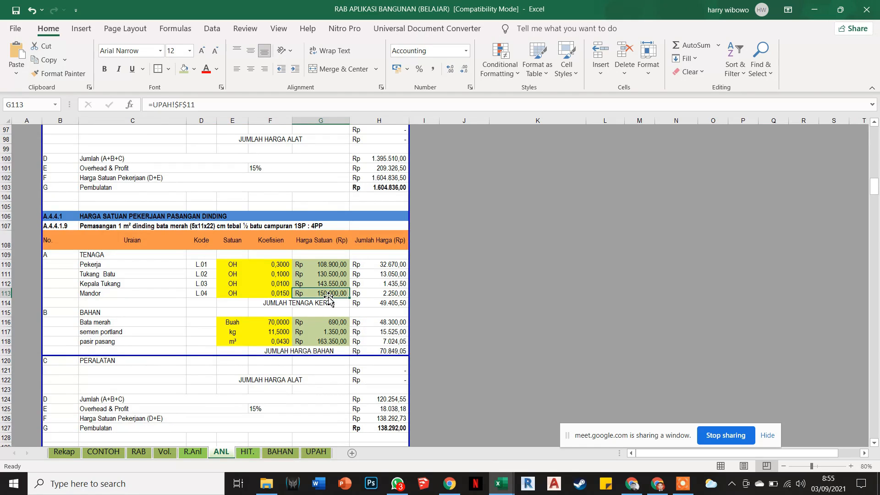
click(284, 453)
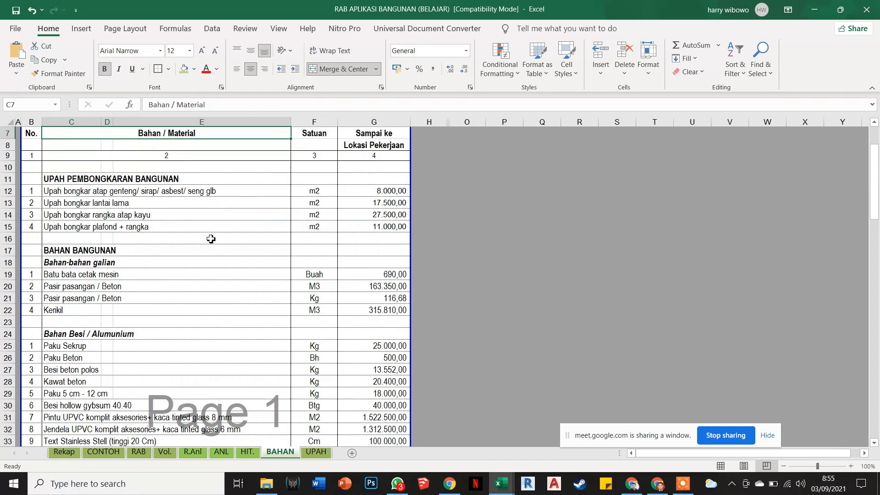
Insert a new blank worksheet directly after the Rekap sheet
scroll(275, 238, up, 2)
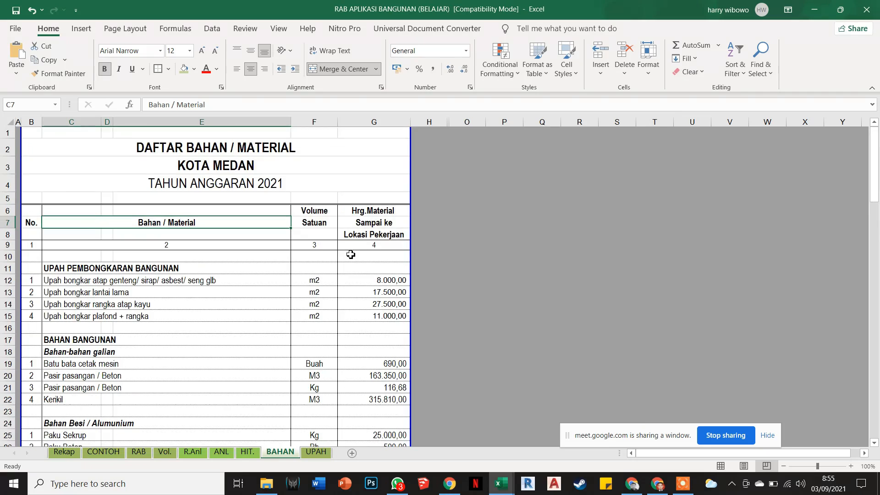
scroll(351, 255, down, 6)
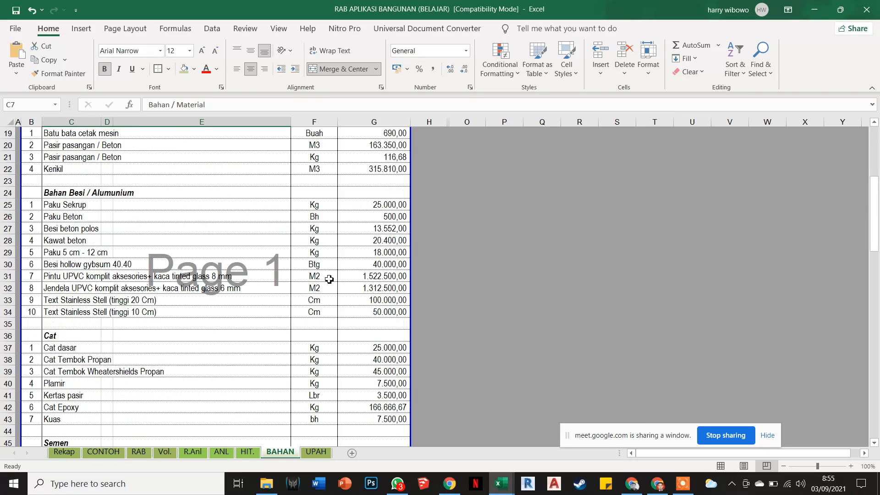
click(64, 452)
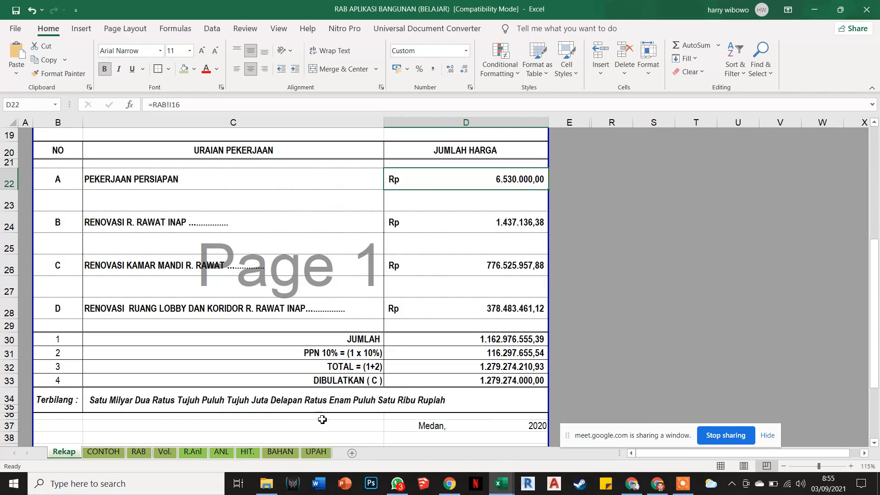
click(354, 453)
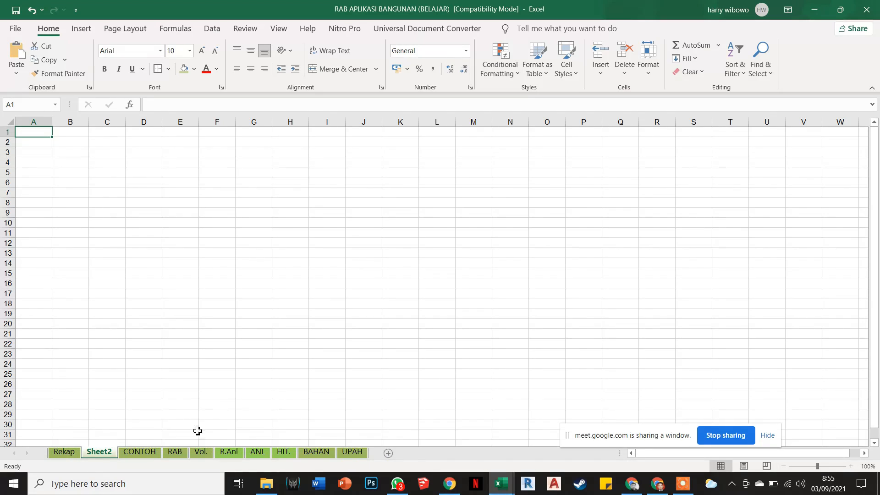
Copy the swimming pool picture from the Book1 workbook and paste it into the CONTOH sheet of the RAB workbook
click(143, 453)
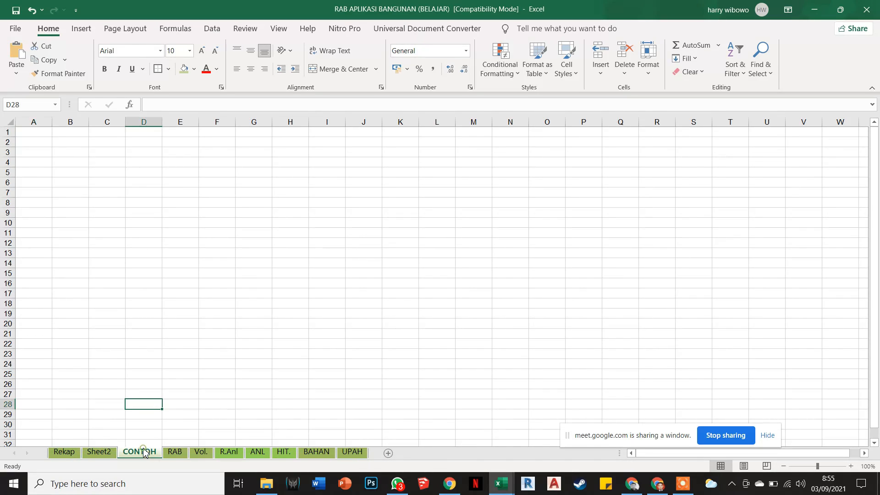
click(181, 236)
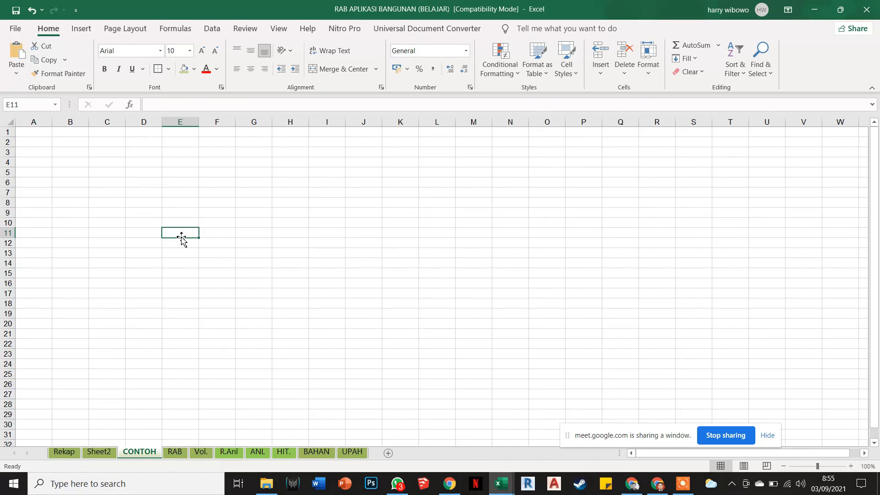
mouse_move(501, 484)
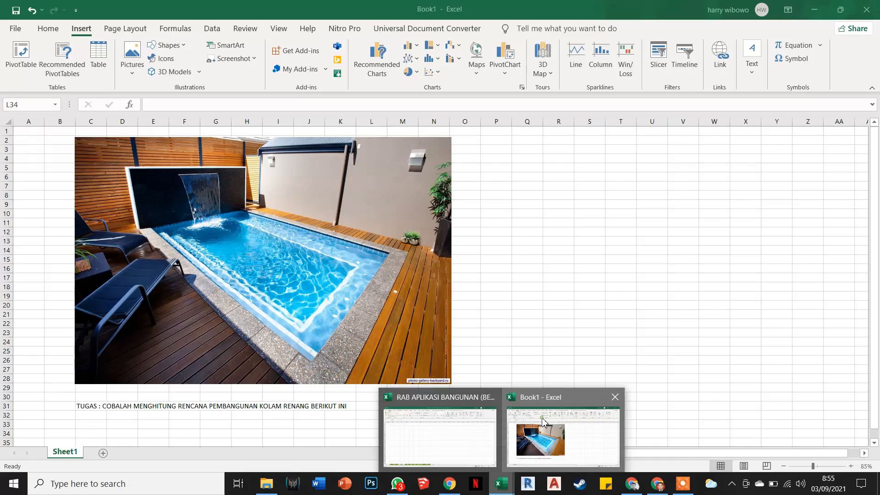
click(543, 422)
click(367, 300)
key(ctrl+c)
mouse_move(502, 484)
click(429, 453)
key(ctrl+v)
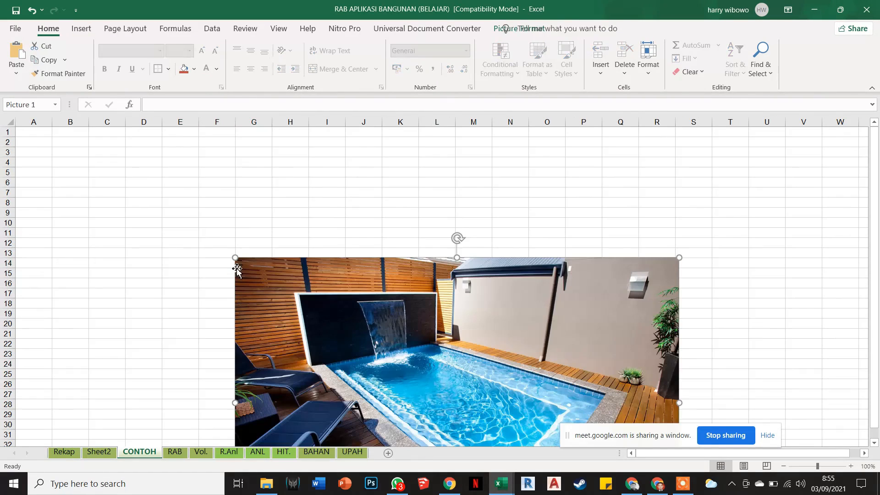
Move the pool picture on CONTOH so its upper-left corner sits at about cell C2, then deselect it
drag(310, 300, 173, 187)
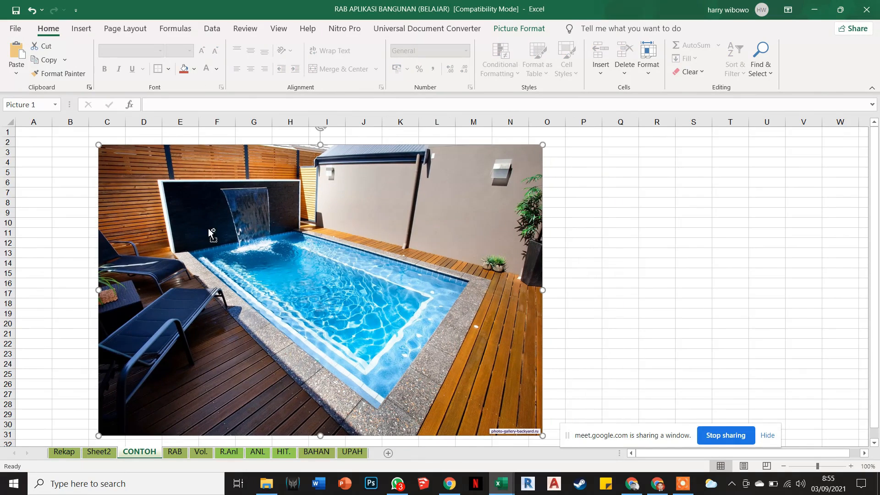
ctrl+scroll(211, 233, down, 1)
click(99, 415)
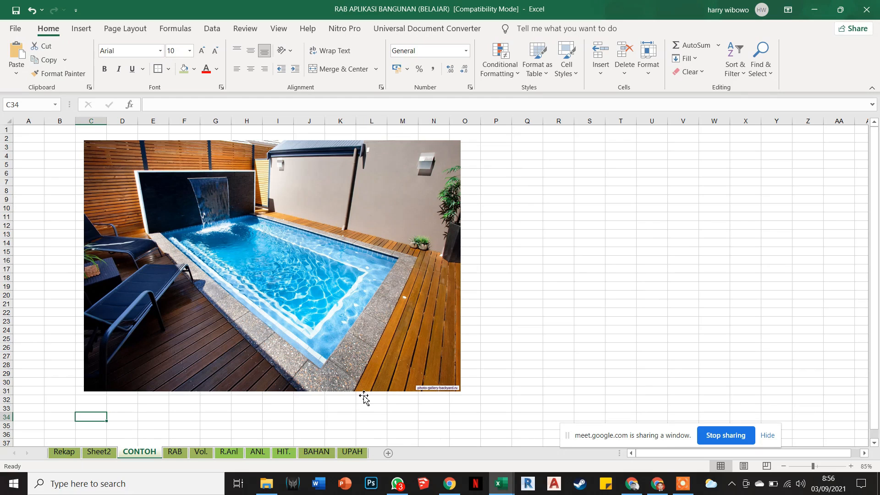
scroll(347, 350, down, 1)
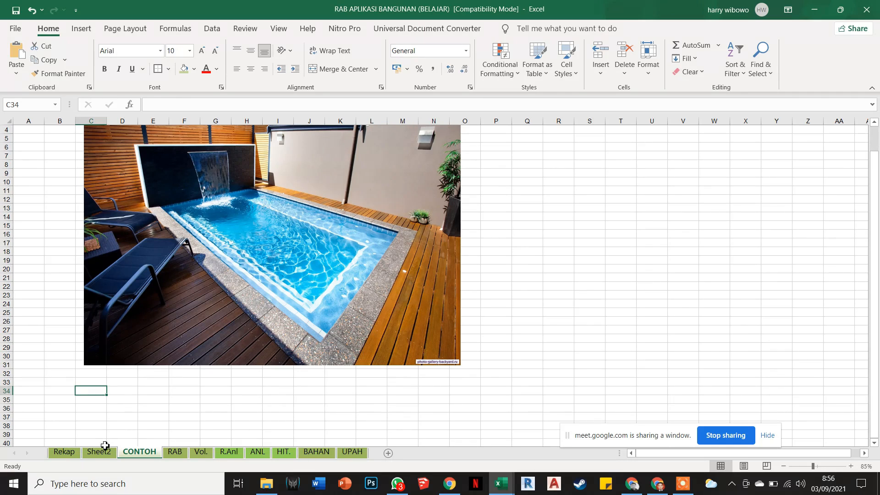
Check the RAB sheet's table layout and enter the heading NO. in cell C35 of CONTOH, below the pool picture
click(175, 452)
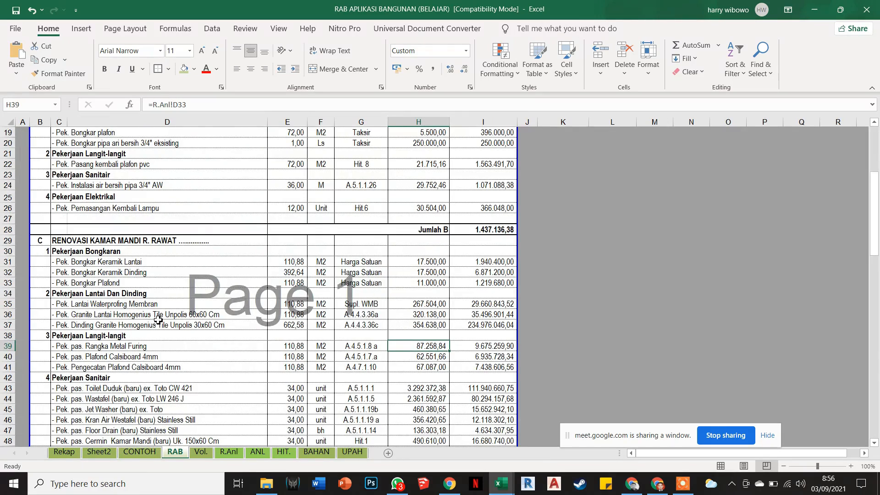
click(140, 452)
click(91, 406)
click(91, 400)
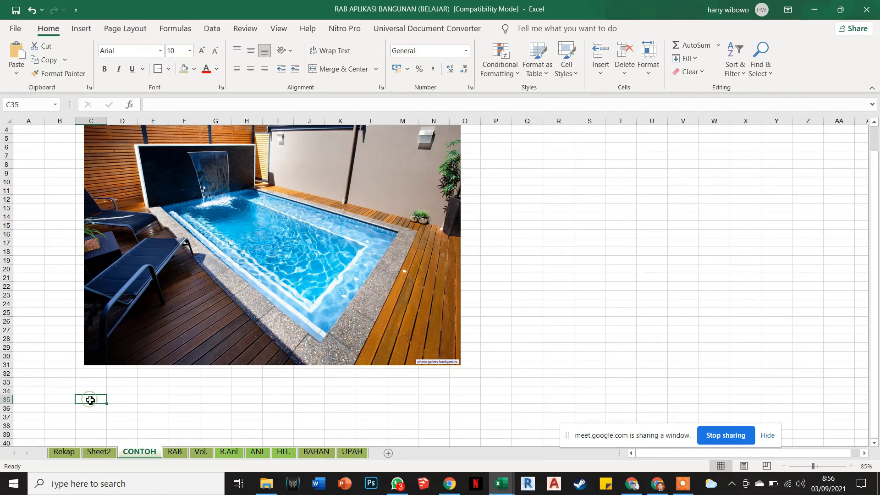
key(Caps_Lock)
text(n)
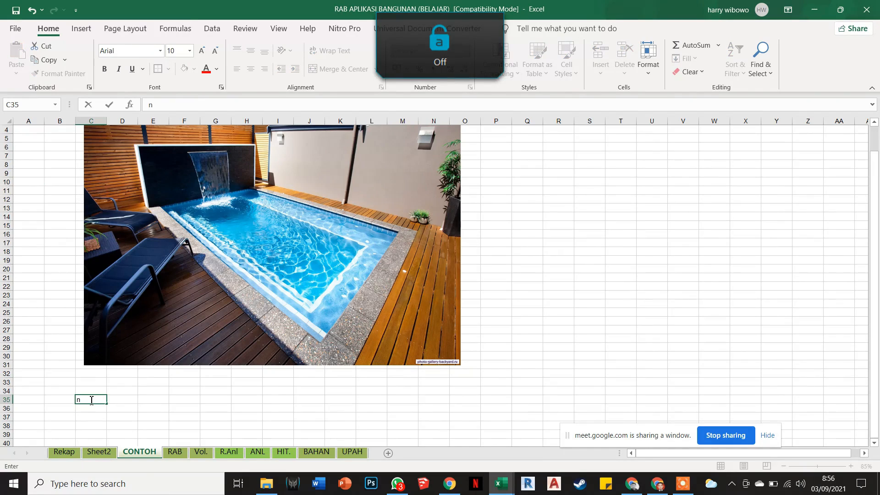
key(BackSpace)
key(BackSpace)
key(BackSpace)
key(Caps_Lock)
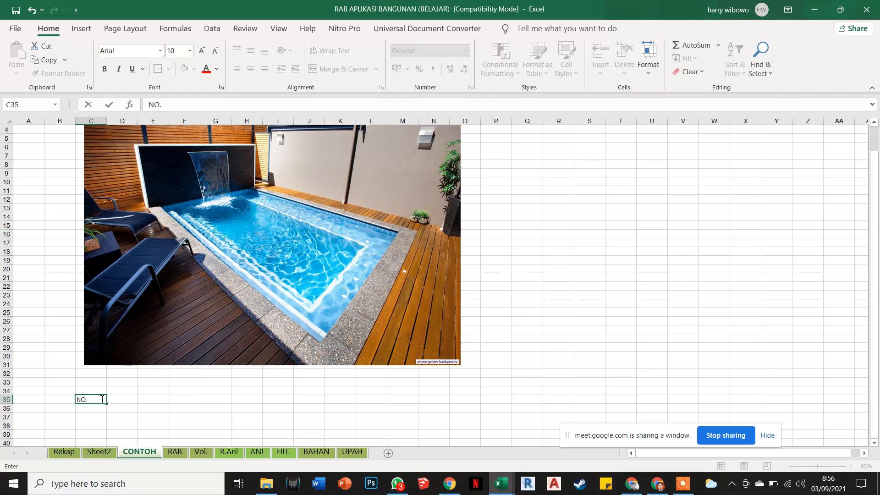
text(.)
Enter the heading URAIAN PEKERJAAN in D35 and widen column D to fit it
click(124, 400)
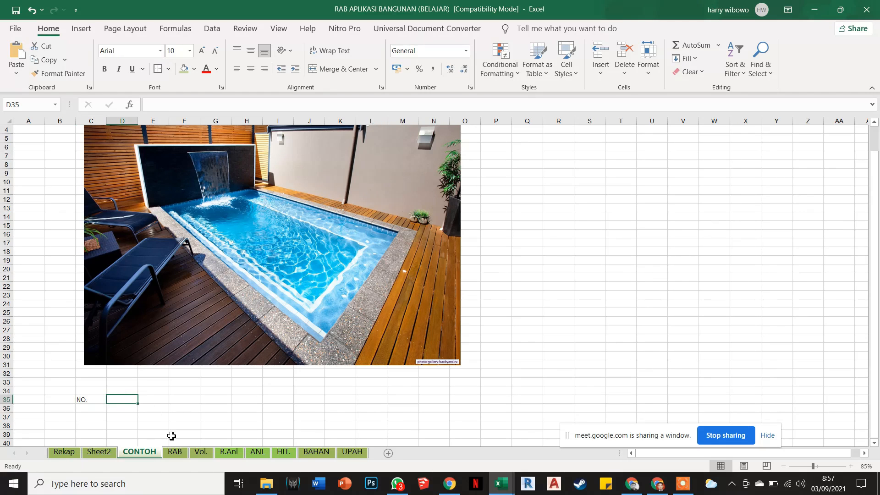
text(URAIAN)
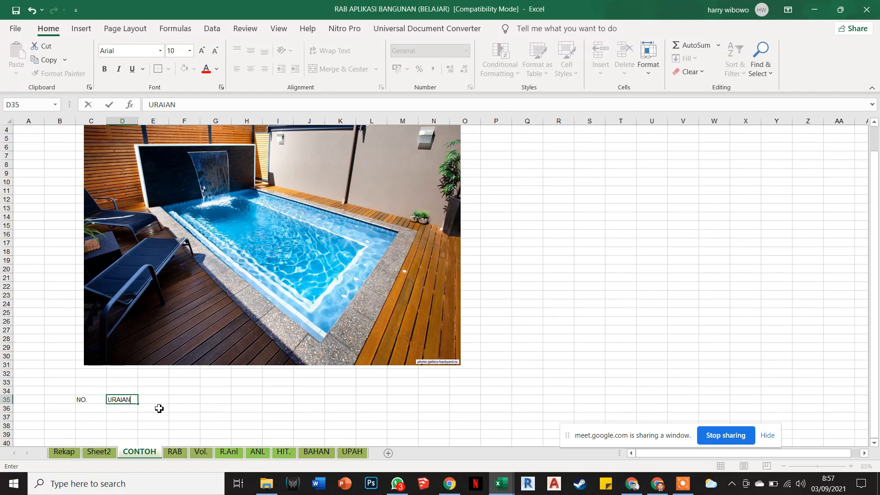
text( PEKERJAAN)
click(218, 416)
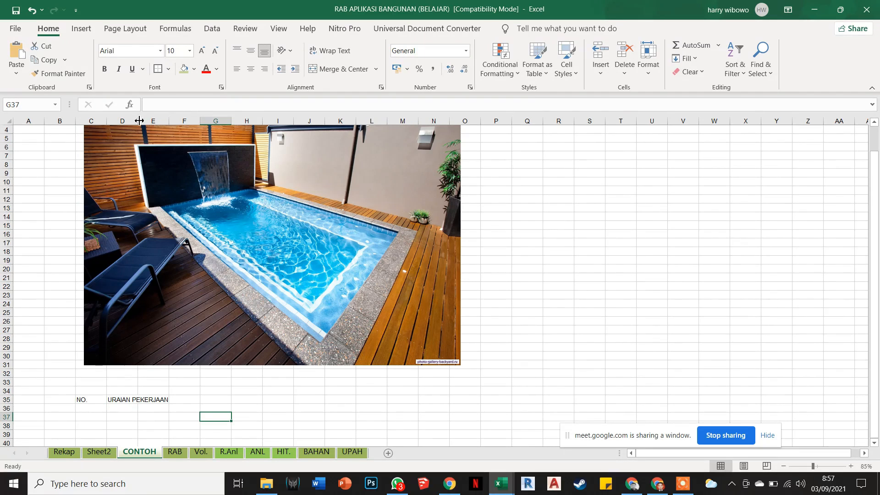
drag(140, 120, 174, 121)
Consult the RAB table headings and enter the heading VOLUME in E35 of the CONTOH sheet
scroll(213, 351, down, 2)
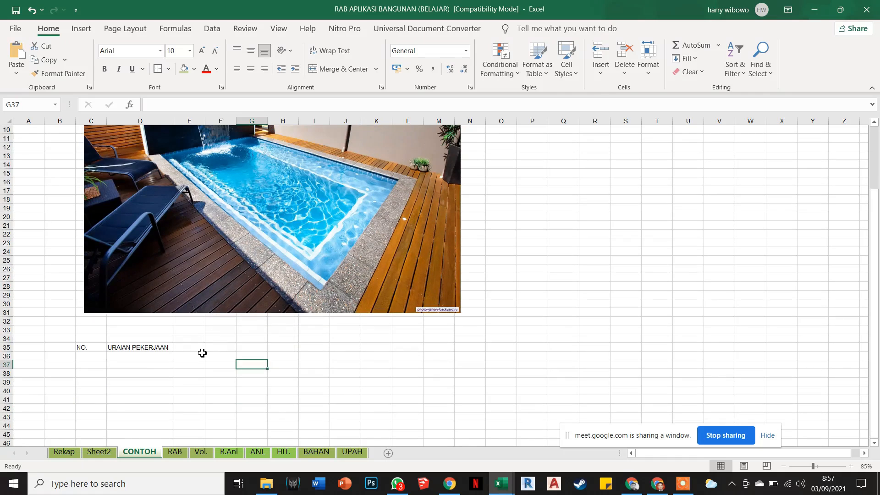
scroll(197, 354, down, 2)
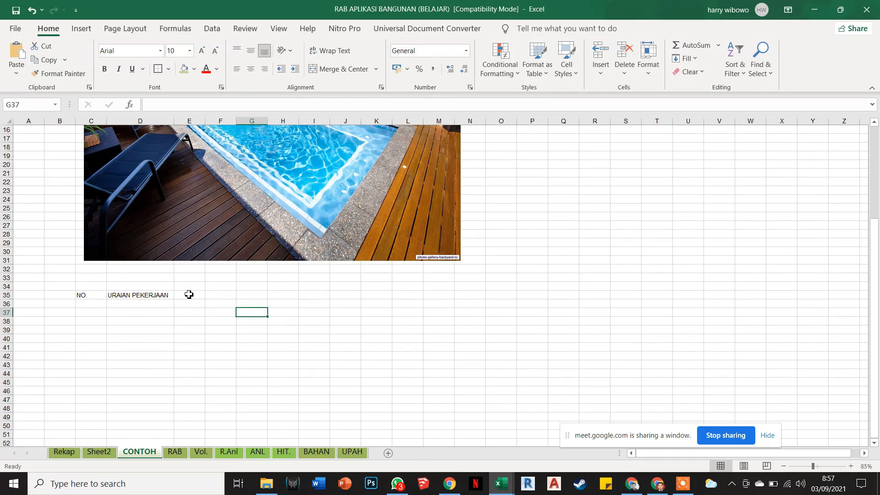
click(180, 453)
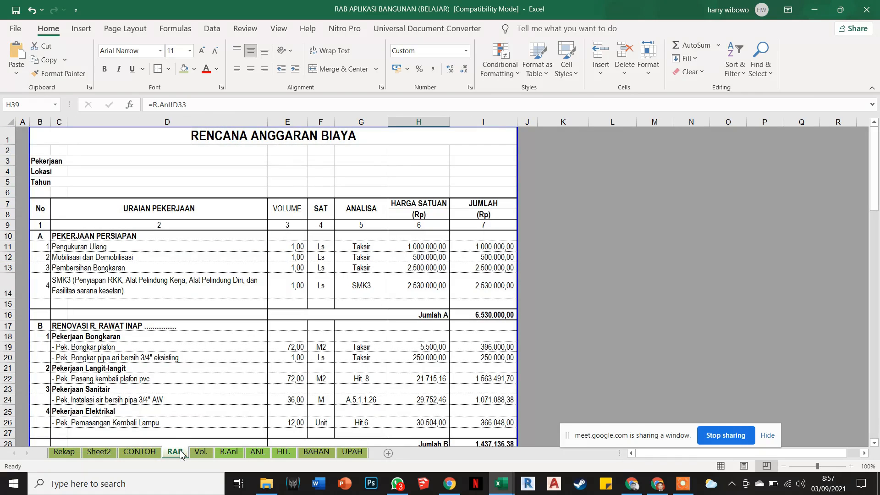
click(132, 453)
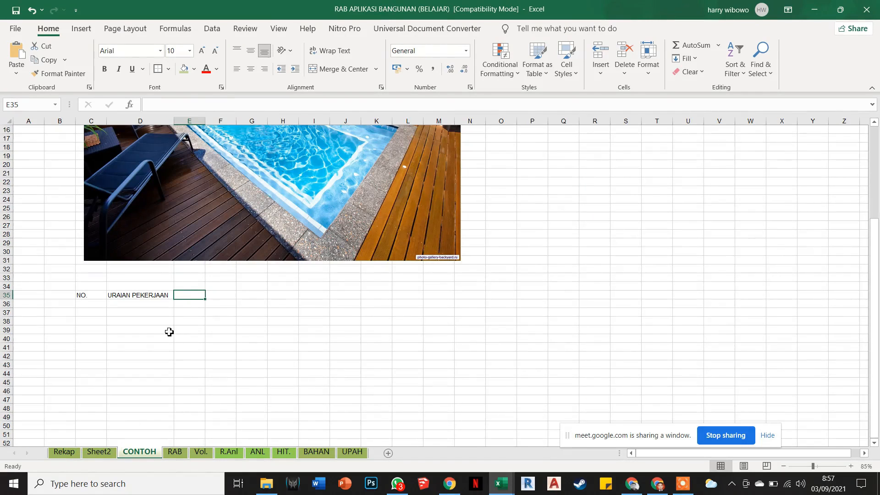
double_click(186, 294)
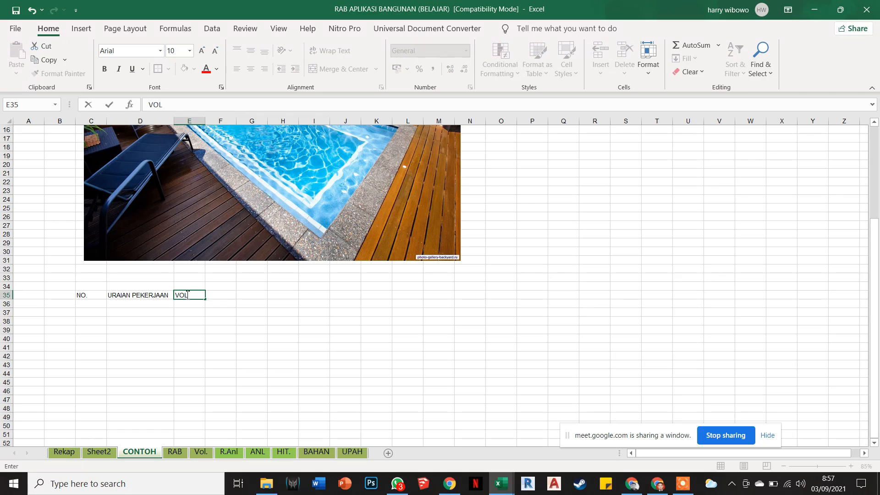
text(VOLUME)
click(208, 314)
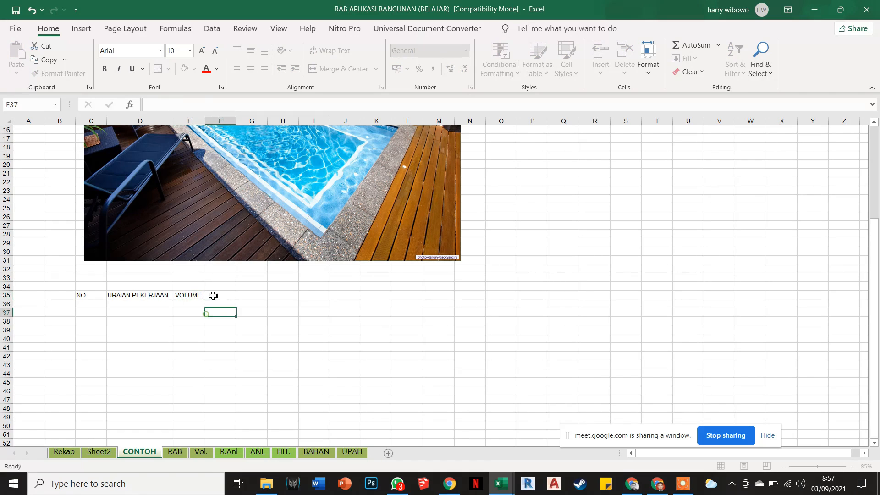
Enter the headings SATUAN in F35 and ANALISA in G35
click(213, 288)
click(220, 303)
click(222, 294)
text(SATUAN)
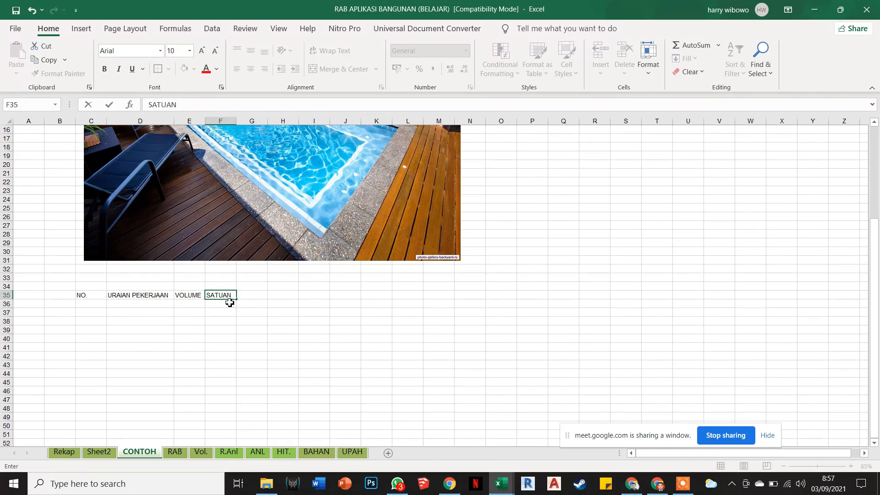
click(280, 306)
click(255, 294)
text(A)
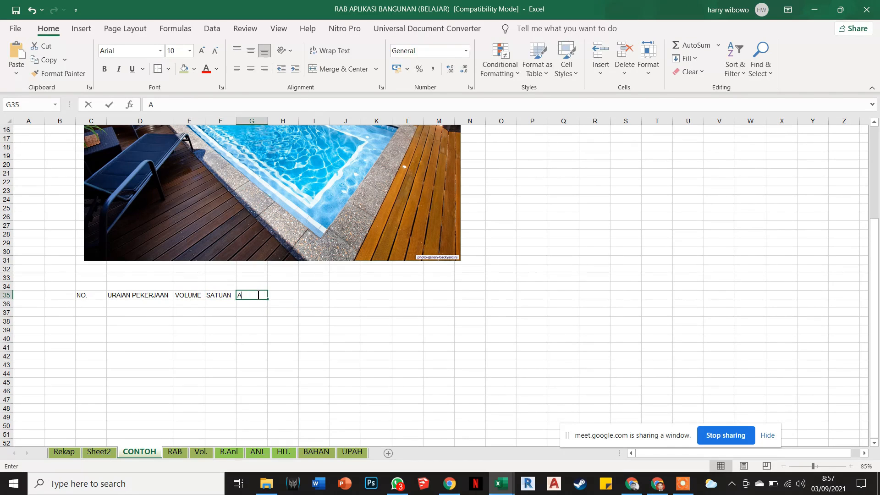
text(NALISA)
click(264, 331)
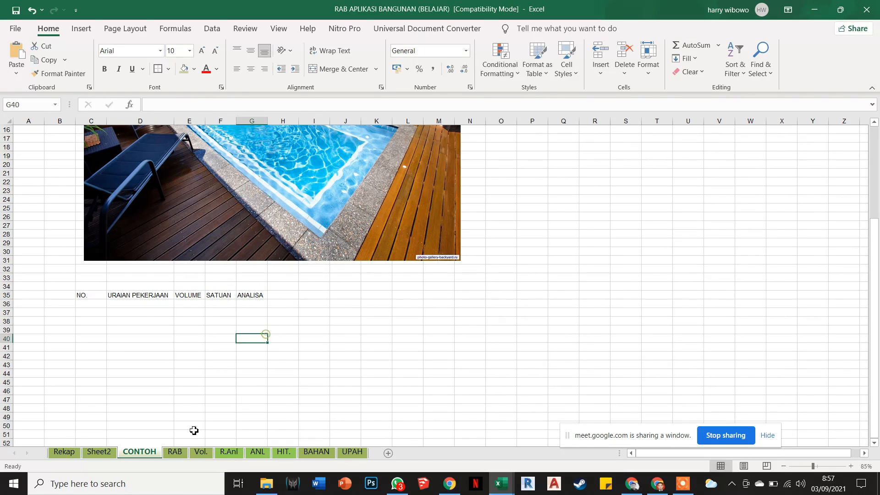
Following the RAB headings, enter HARGA SATUAN in H35 and JUMLAH in I35 of CONTOH, and autofit column H
click(176, 452)
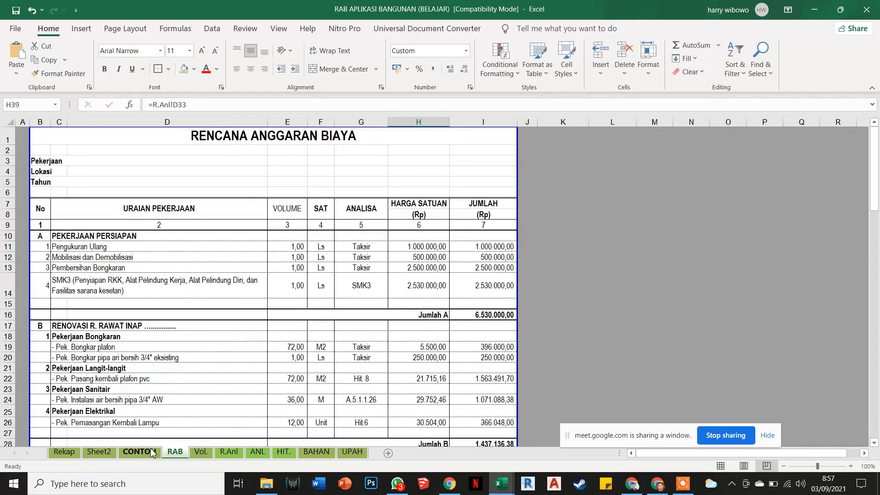
key(ctrl+Page_Up)
click(281, 295)
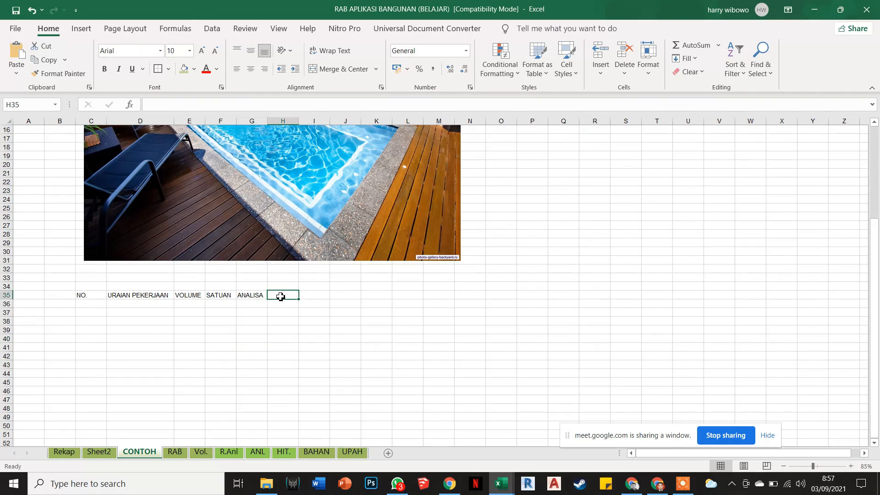
text(HARGA SATUAN)
click(312, 331)
click(328, 295)
text(JUMLAH)
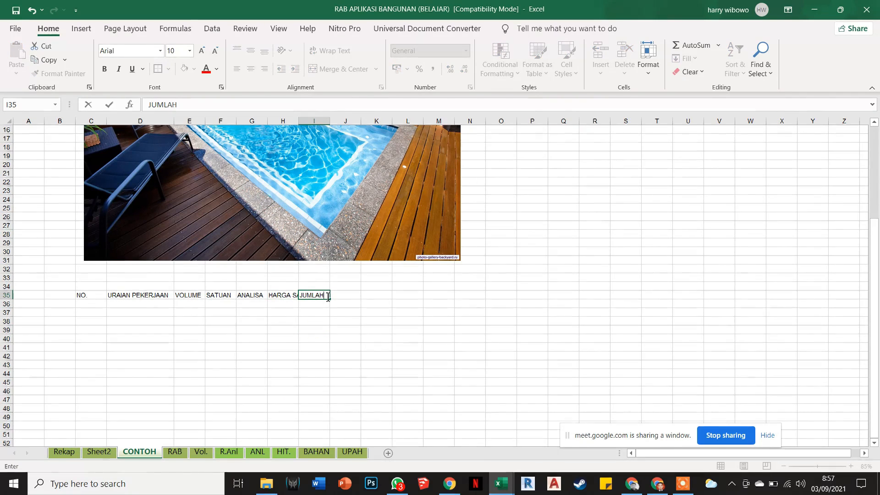
click(343, 347)
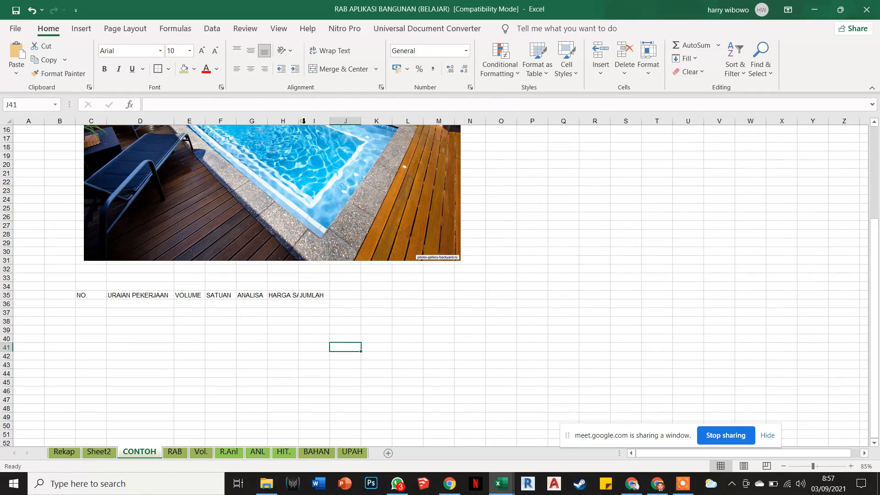
double_click(299, 121)
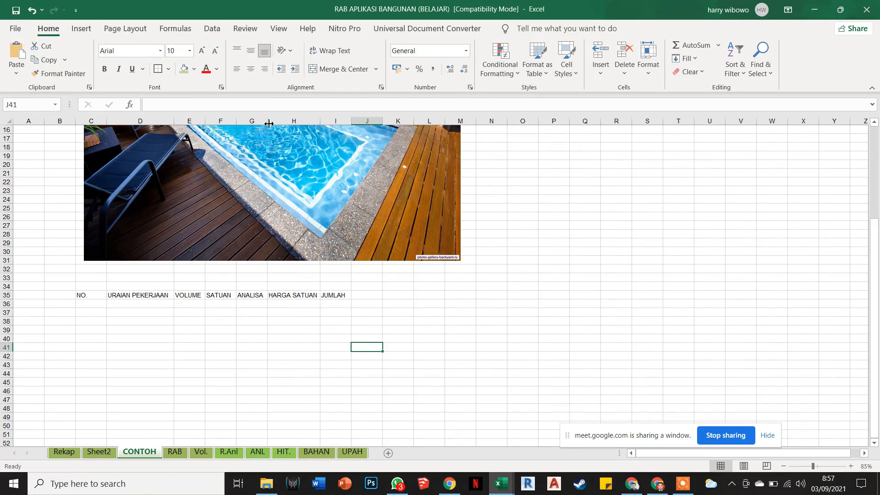
Apply All Borders to the estimate table range C35:I48
drag(78, 297, 328, 409)
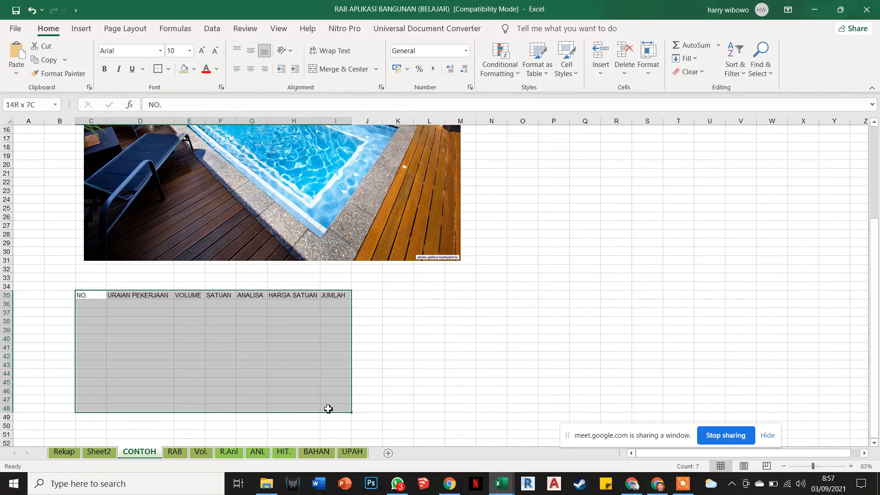
click(168, 69)
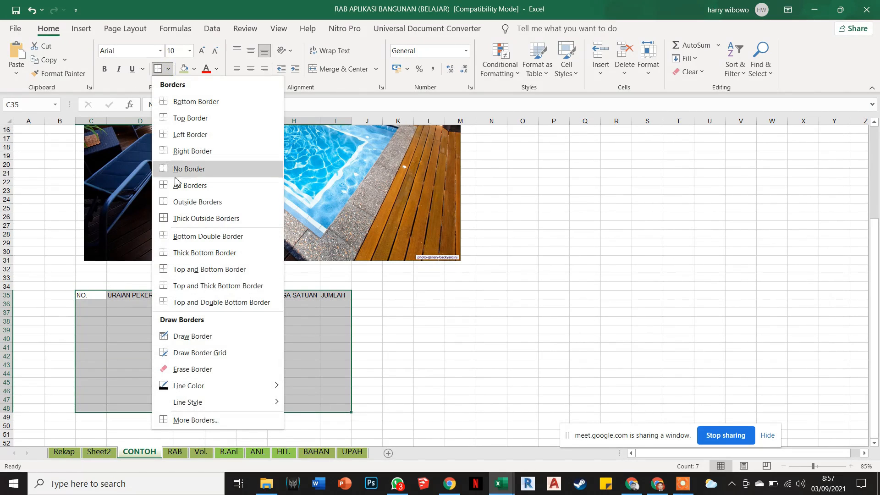
click(189, 185)
click(403, 312)
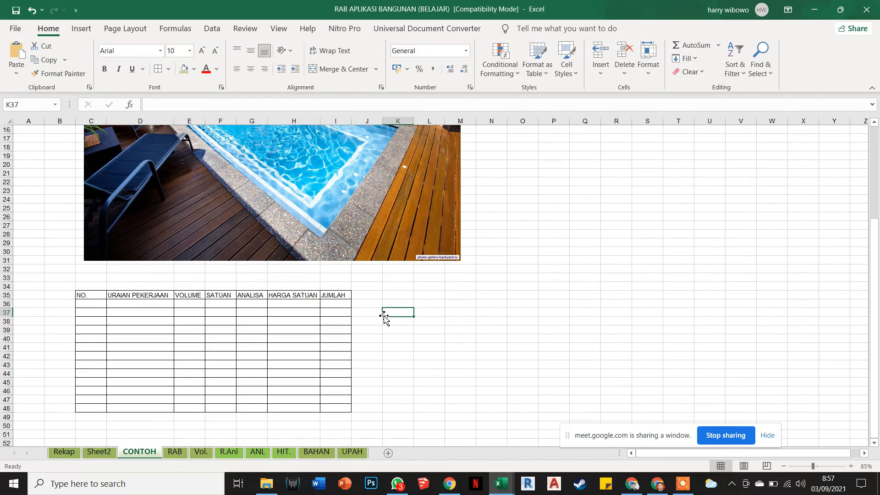
Narrow column C to fit the NO. heading and bold the table headings in C35:I35
scroll(384, 316, up, 1)
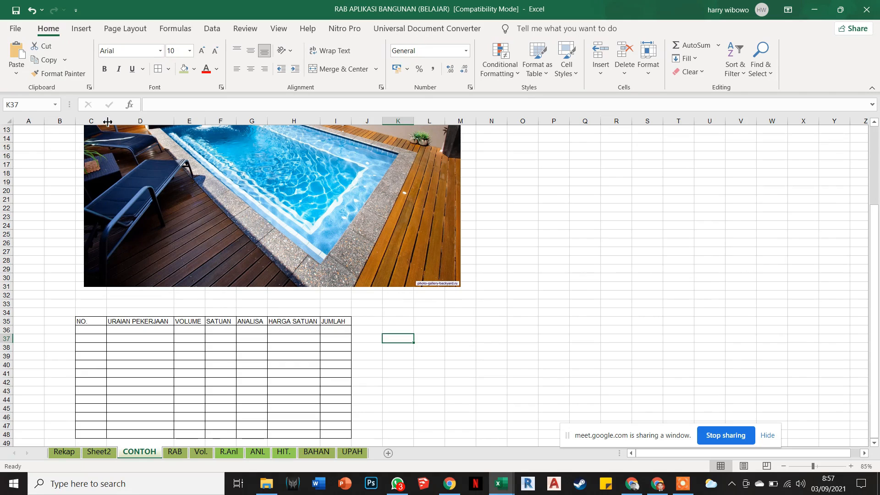
drag(108, 121, 90, 122)
click(456, 356)
drag(96, 319, 324, 320)
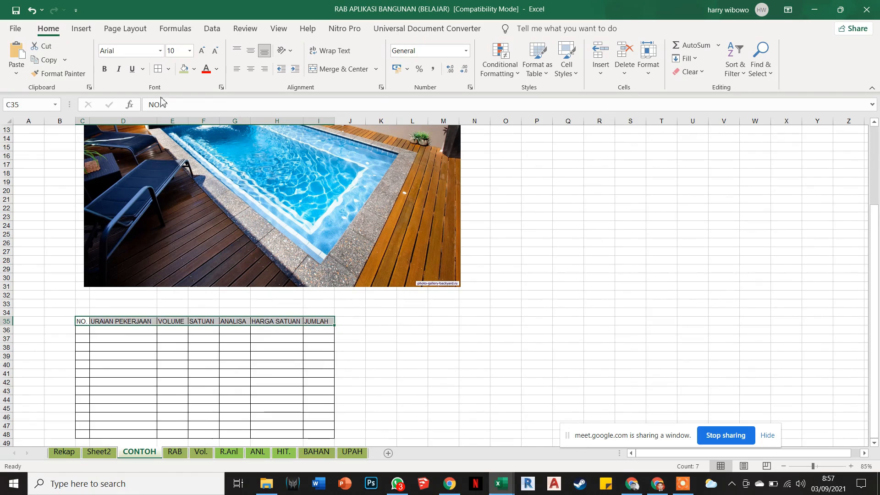
click(105, 69)
click(381, 295)
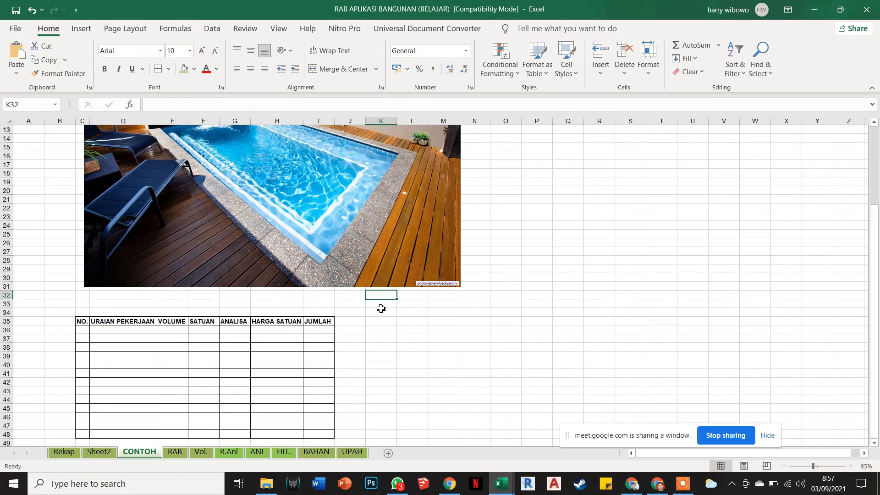
Enter 1 as the first item number in C36 and slightly widen column D
click(82, 332)
text(1)
key(Tab)
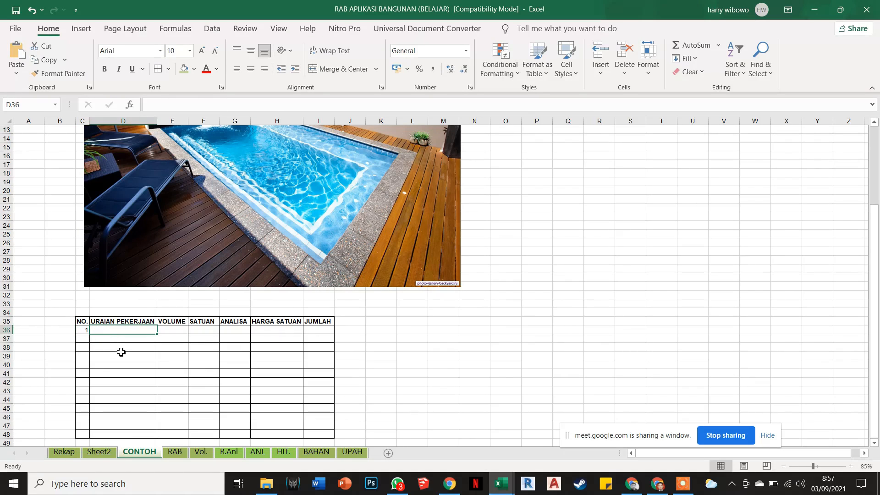
scroll(121, 352, up, 2)
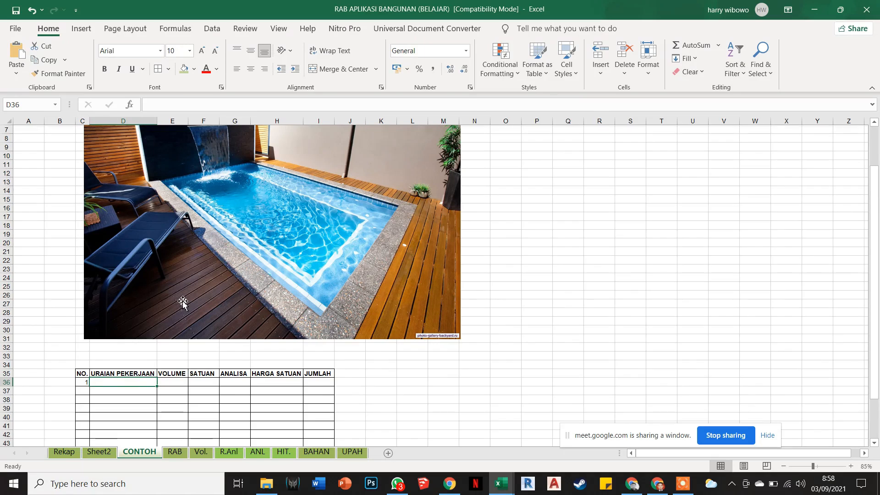
scroll(182, 301, up, 1)
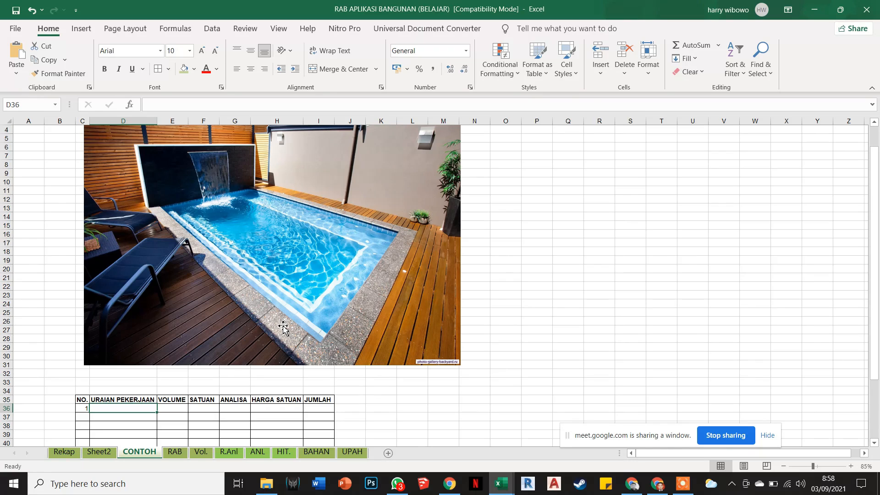
scroll(202, 298, down, 2)
click(185, 358)
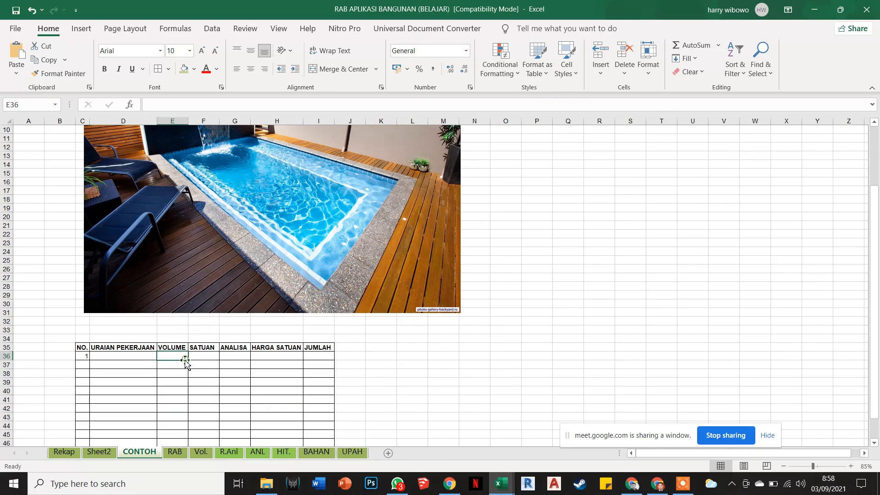
drag(158, 121, 166, 122)
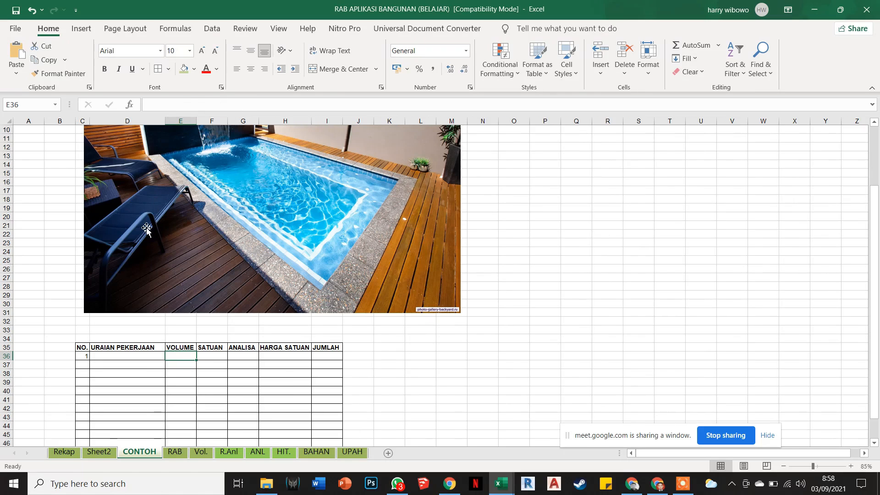
Enter the work description PENGUKURAN LAPANGAN in D36 and autofit column D
click(114, 358)
scroll(113, 358, up, 1)
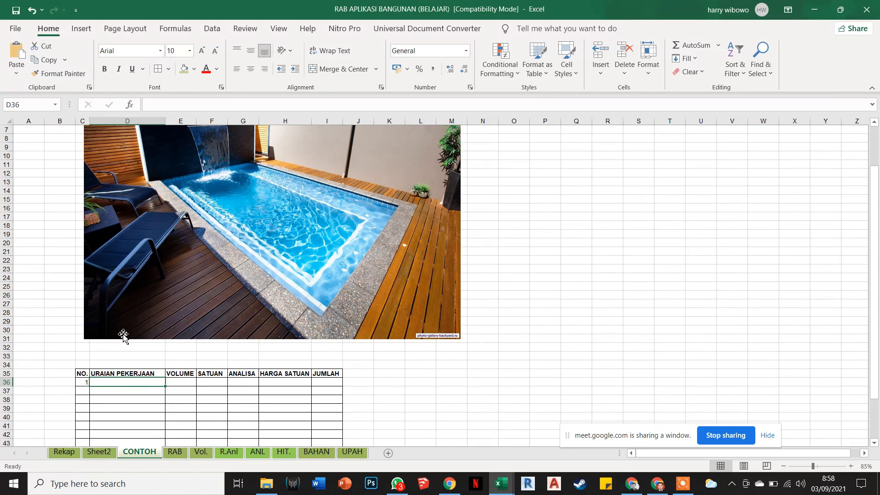
double_click(105, 379)
double_click(99, 382)
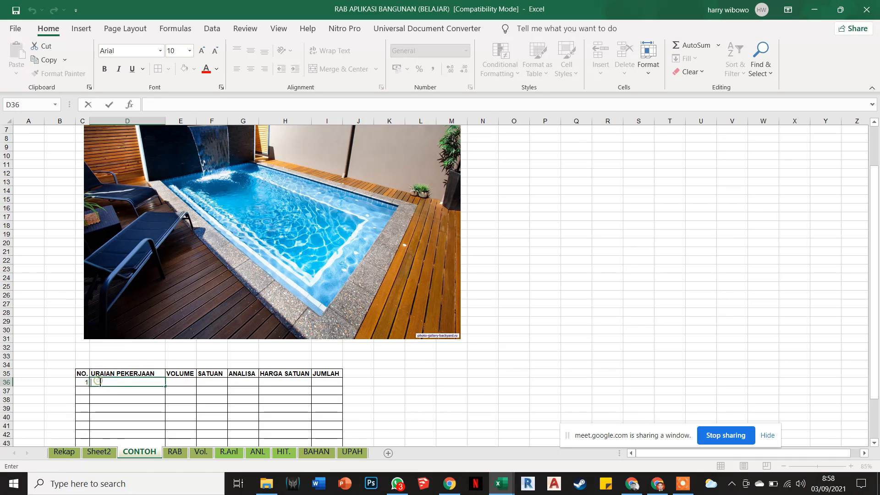
text(PENGUKURAN LANG)
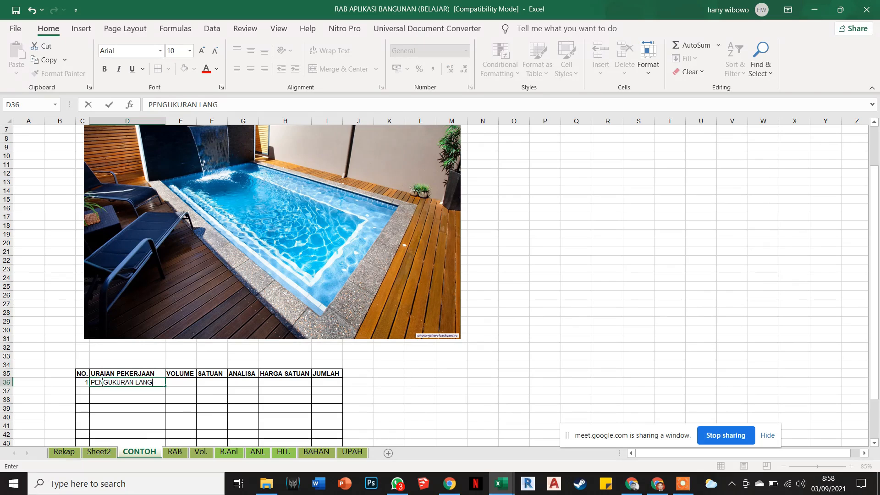
key(BackSpace)
key(BackSpace)
text(PANGAN)
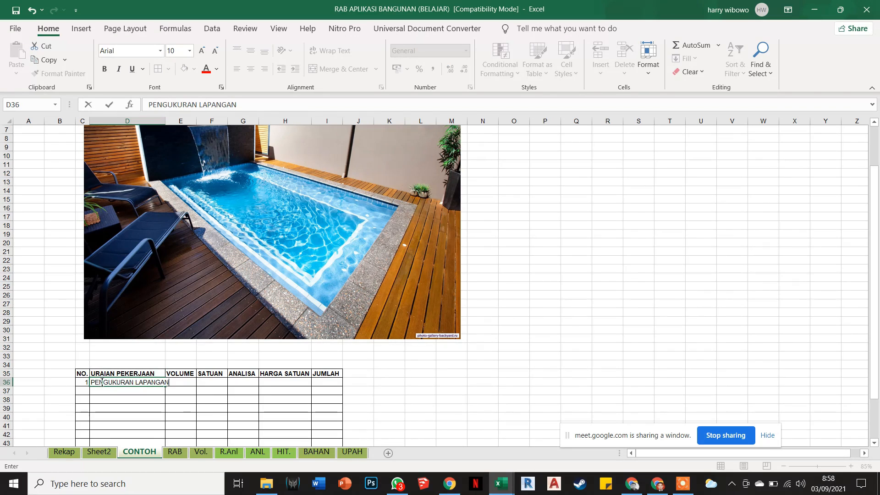
click(398, 416)
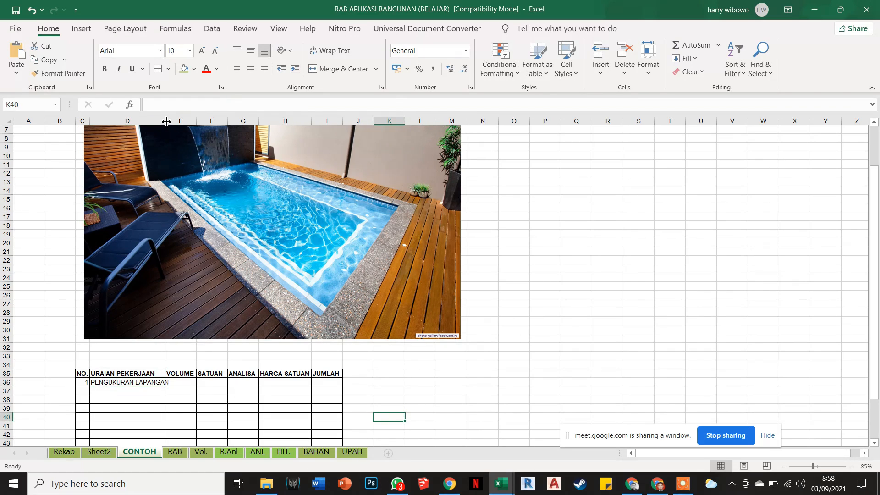
double_click(166, 121)
Enter 2 as the second item number in C37
click(86, 390)
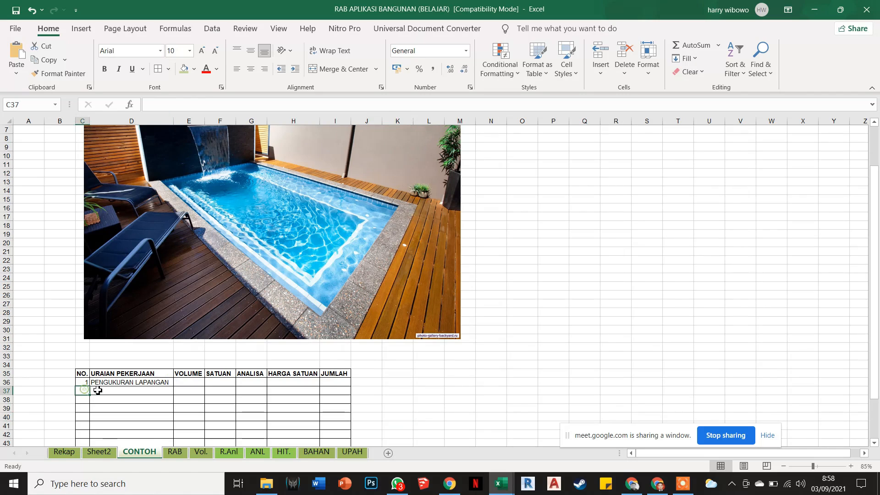
text(2)
click(129, 392)
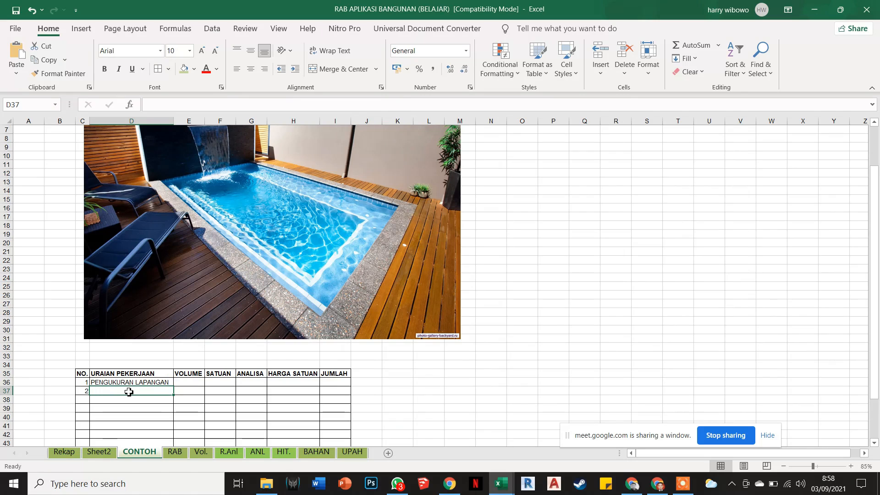
mouse_move(658, 485)
click(220, 399)
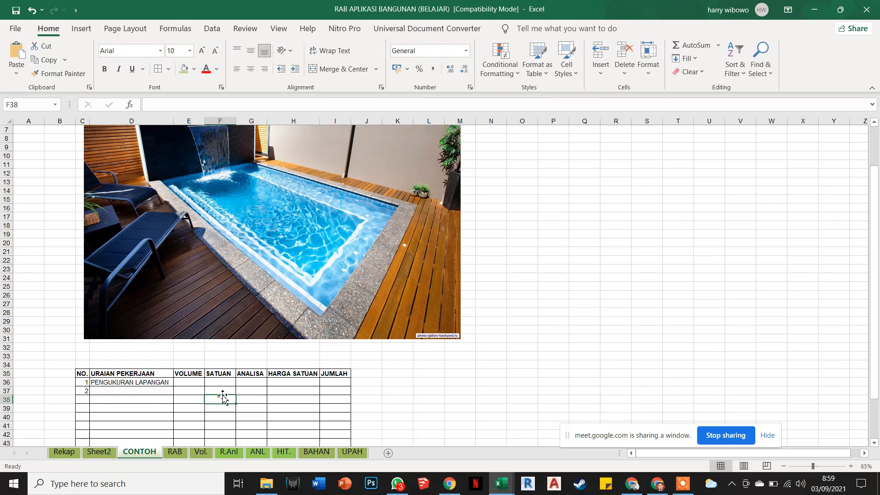
Merge and center C33:I33 above the table and enter the bold title RENCANA ANGGARAN BIAYA
scroll(226, 391, down, 1)
drag(99, 331, 334, 331)
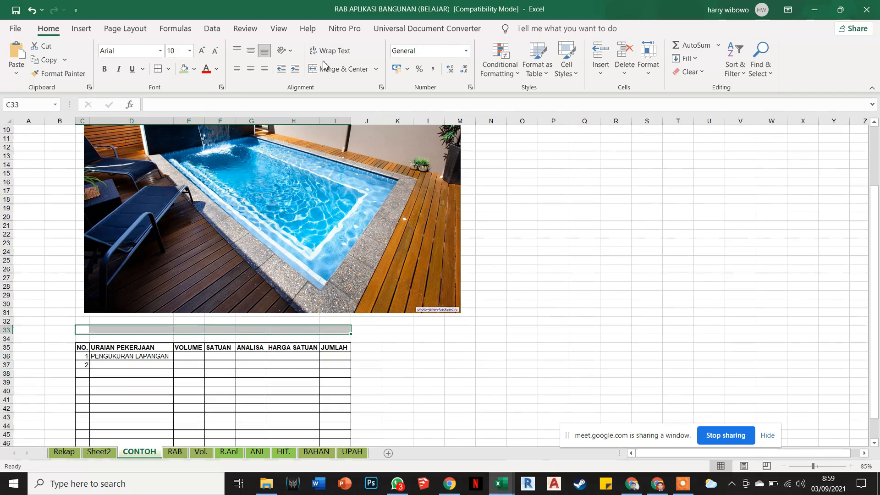
click(340, 69)
scroll(208, 329, up, 3)
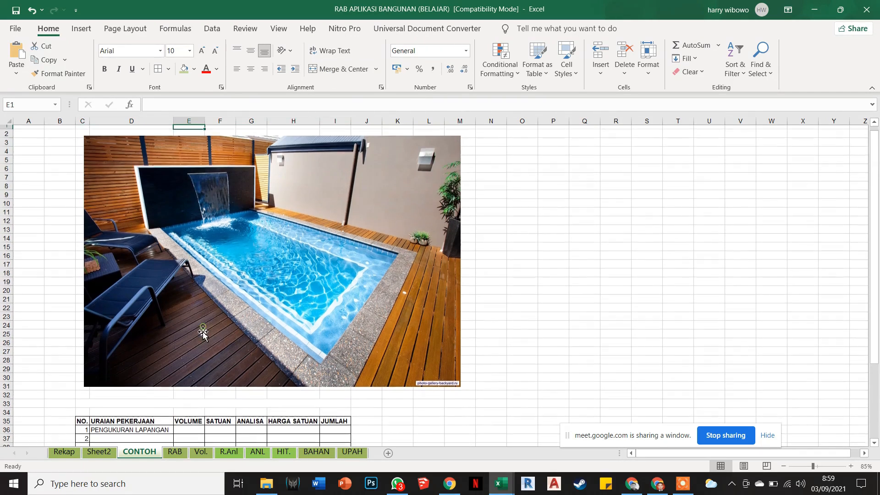
double_click(197, 407)
text(RE)
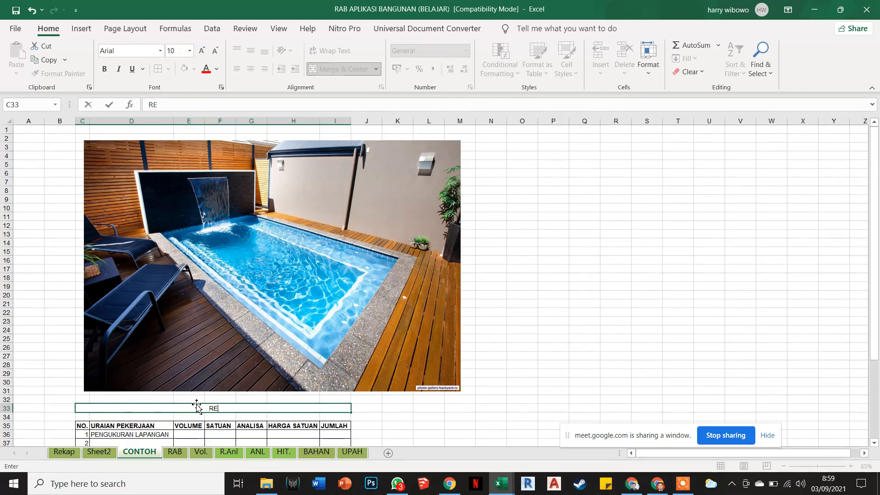
text(NCANA ANGGARAN BIAYA)
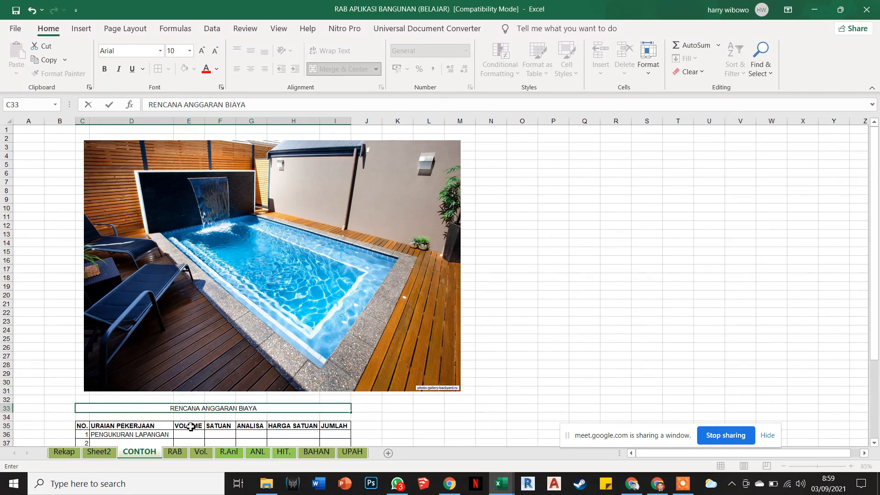
key(Return)
click(197, 408)
click(105, 69)
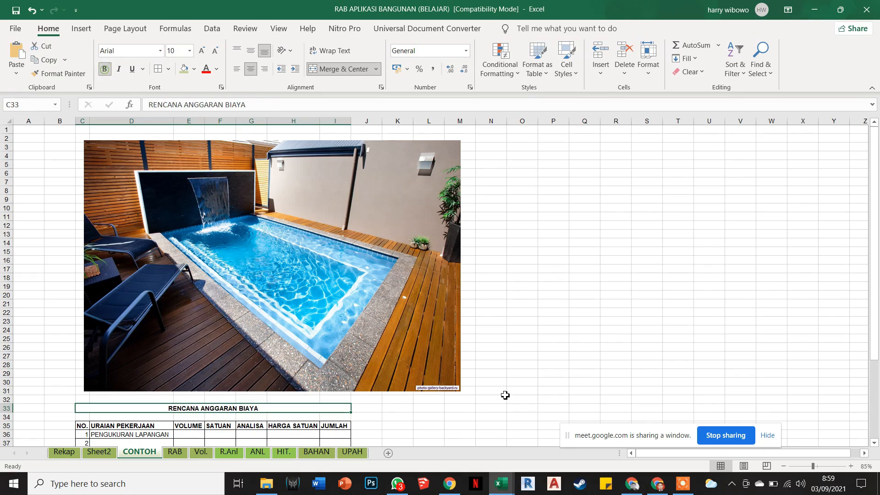
click(522, 390)
Enter the work description GALIAN TANAH for item 2 in D37
scroll(468, 407, down, 2)
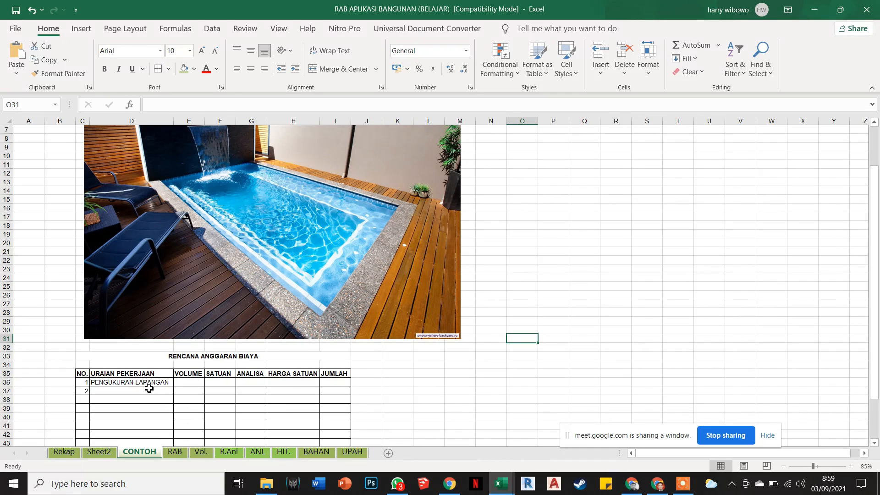
scroll(149, 388, down, 2)
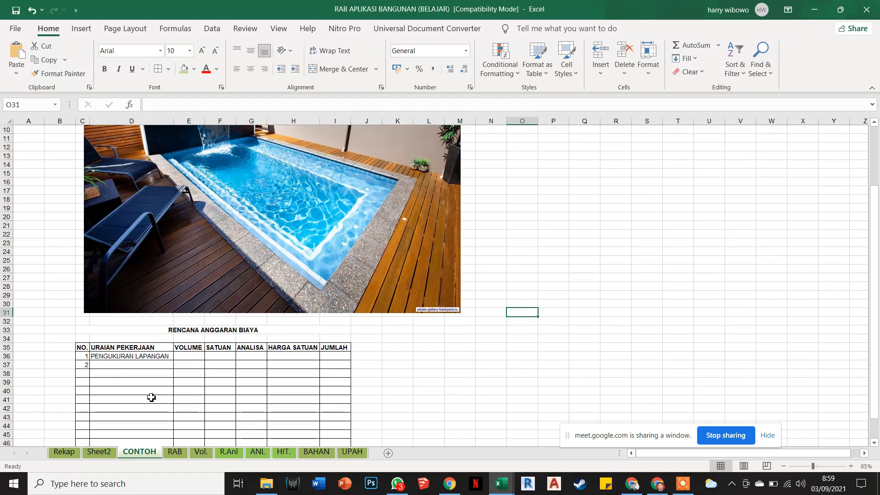
scroll(151, 398, down, 2)
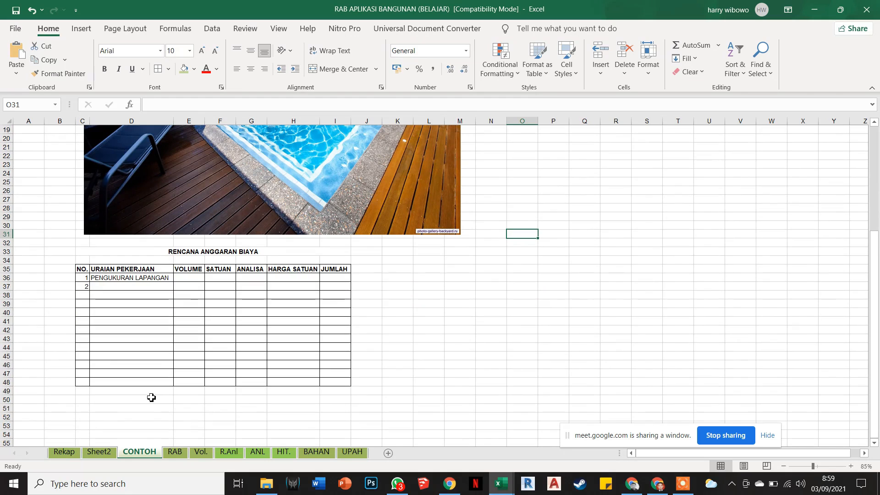
scroll(152, 398, up, 4)
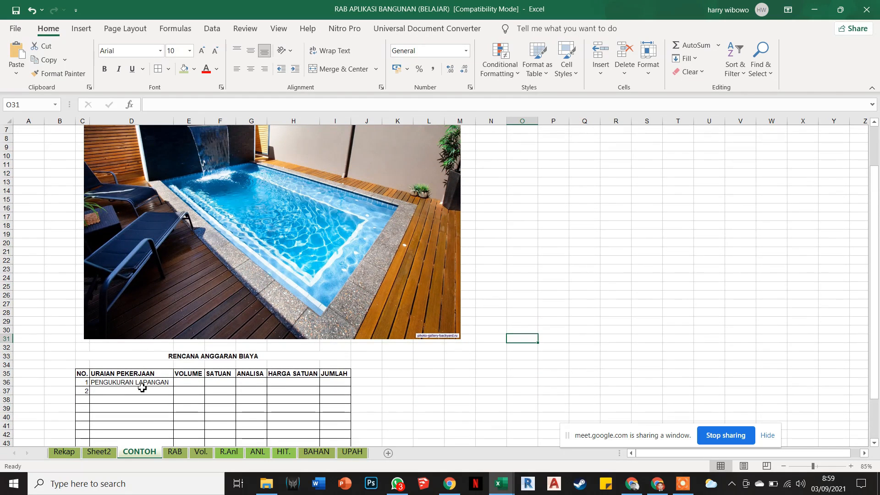
click(120, 391)
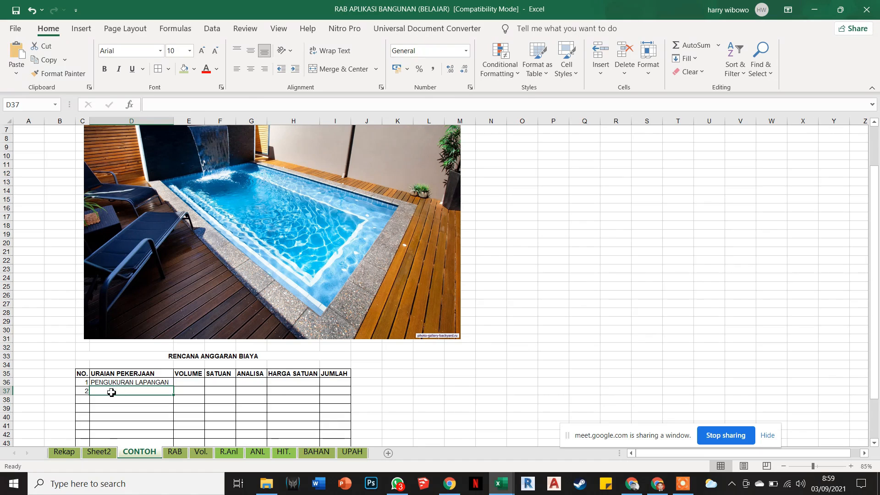
text(GALIA)
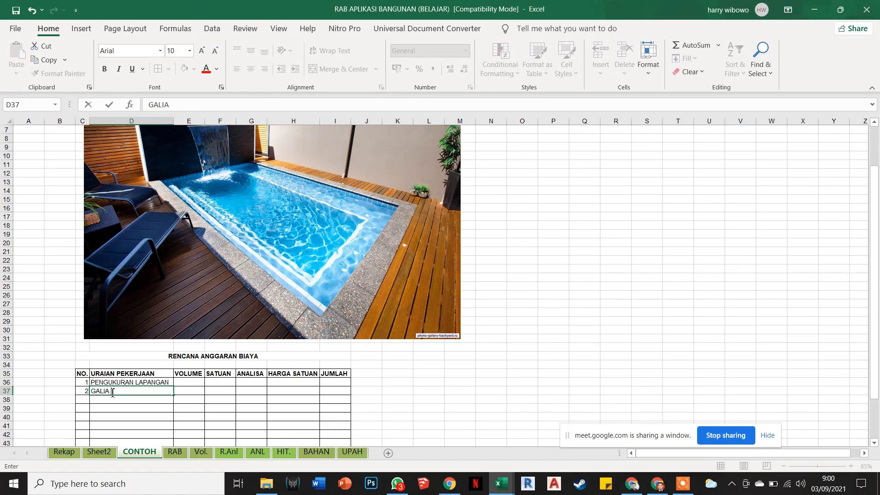
text(N TAAHNAH)
click(181, 331)
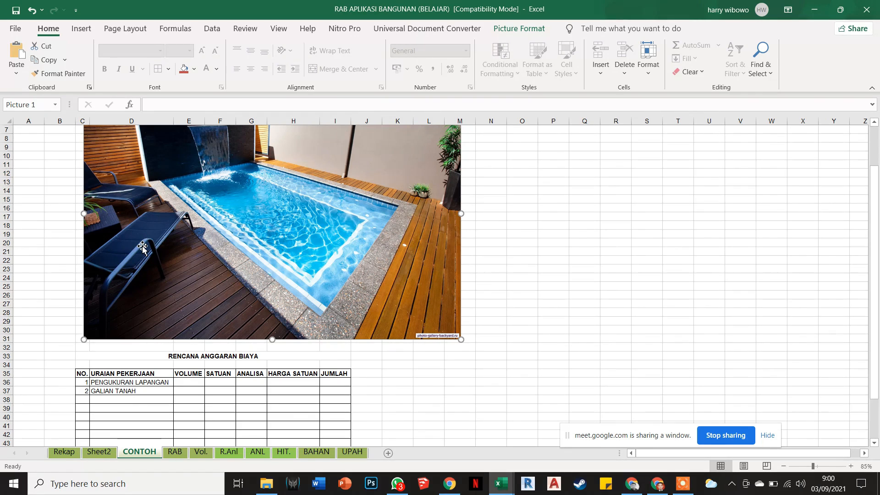
Enter the work description PEMBUANGAN MATERIAL in D38
click(96, 401)
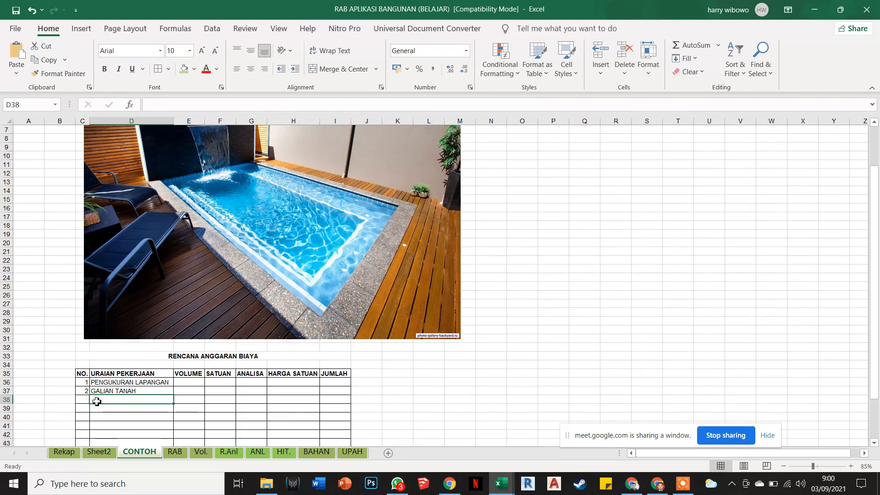
double_click(98, 400)
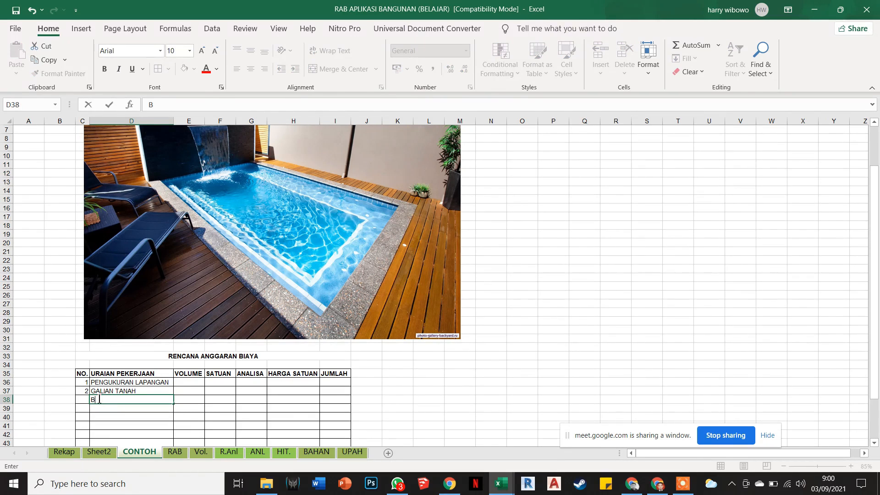
text(PEMBUANGAN TAN)
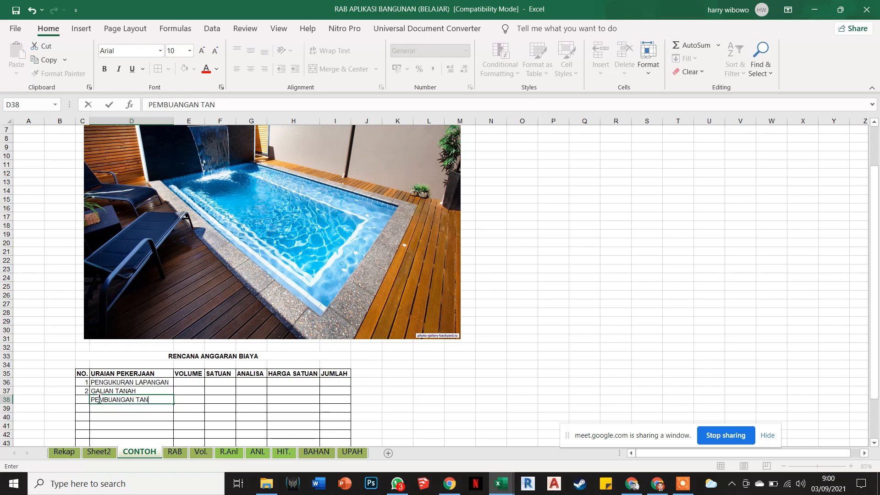
key(BackSpace)
key(BackSpace)
key(BackSpace)
text(MATERIAL)
click(82, 400)
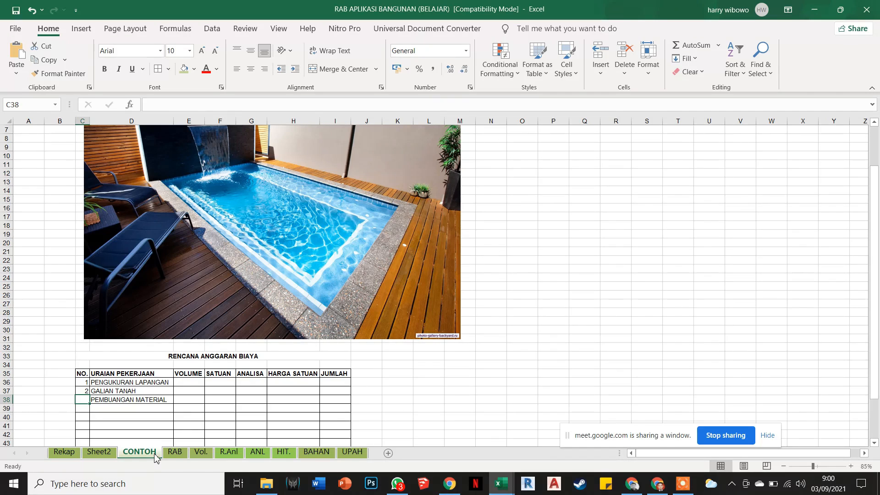
Switch to the Google Meet call and turn off the camera and the microphone
click(660, 487)
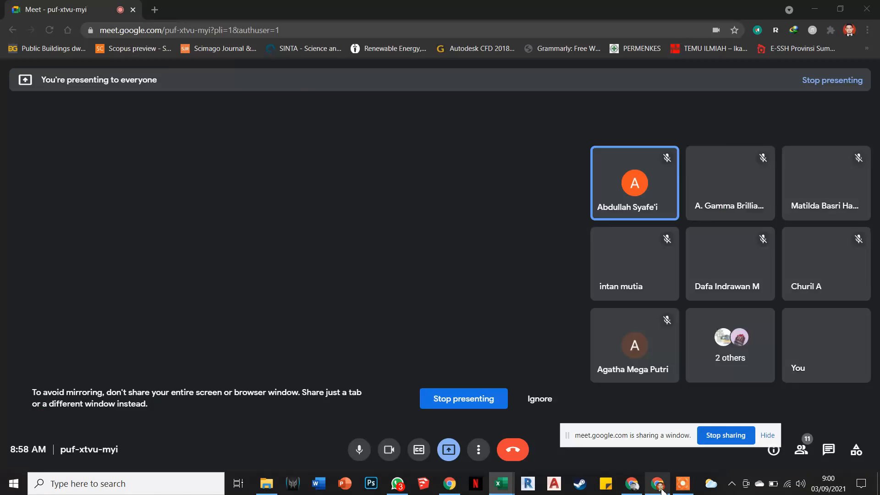
click(387, 458)
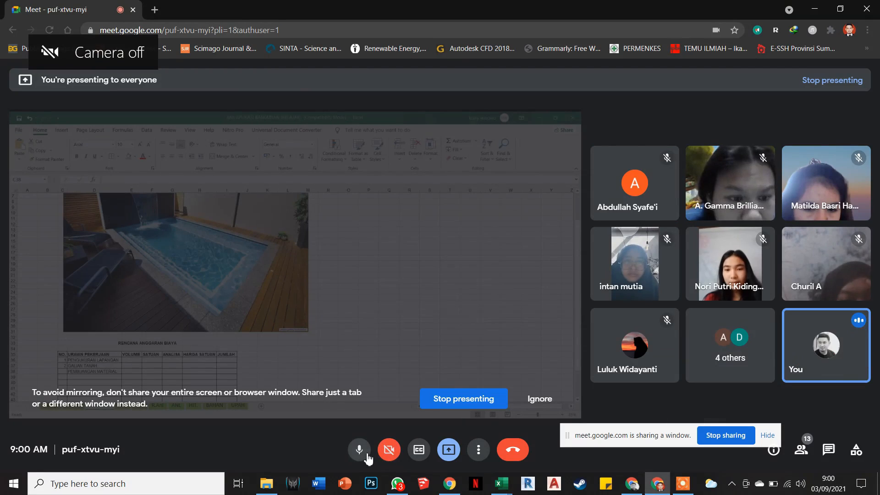
click(369, 456)
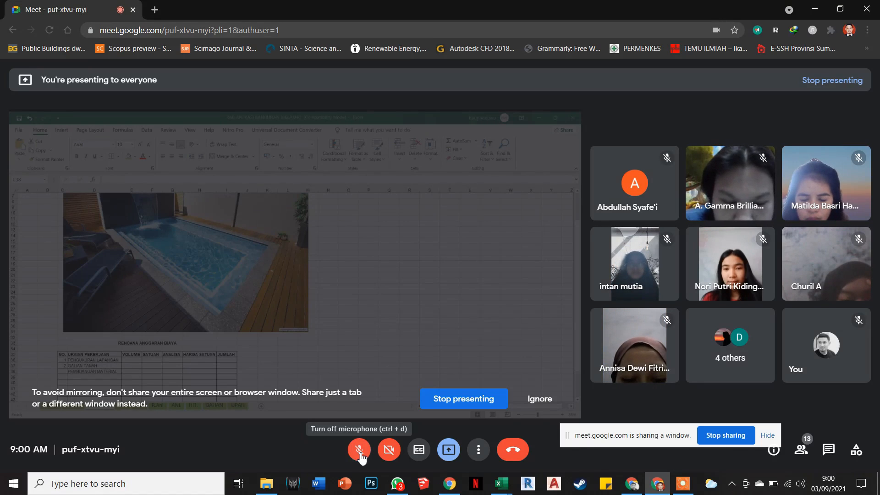
Turn on the camera and microphone in the Google Meet call and return to the Excel workbook
click(389, 453)
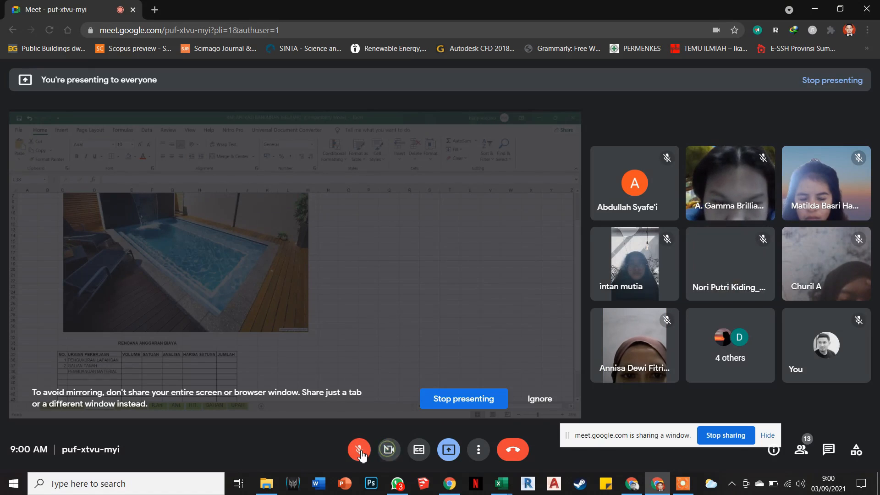
click(365, 454)
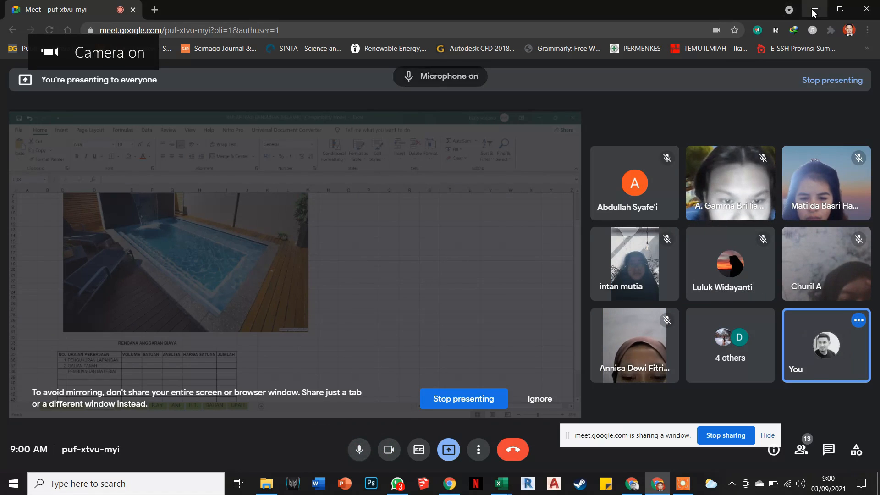
click(814, 10)
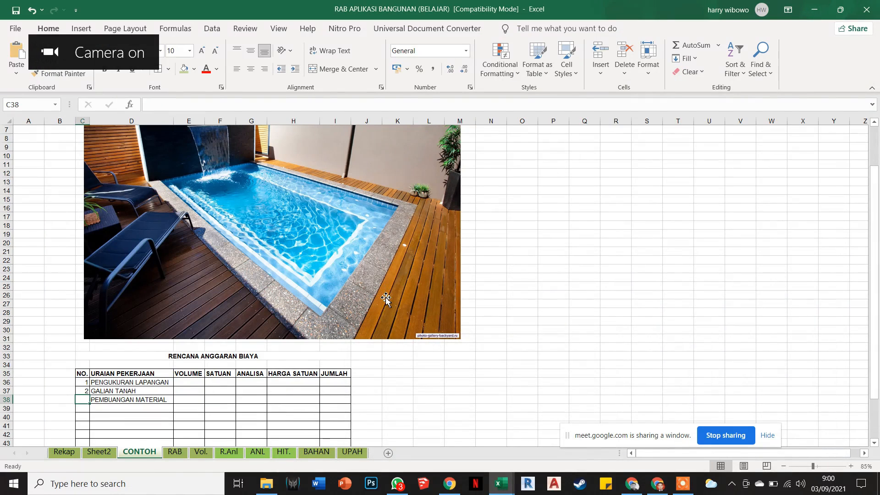
Number the PEMBUANGAN MATERIAL row as item 3 and enter the work description PASANGAN BATU BATA in D39
click(259, 390)
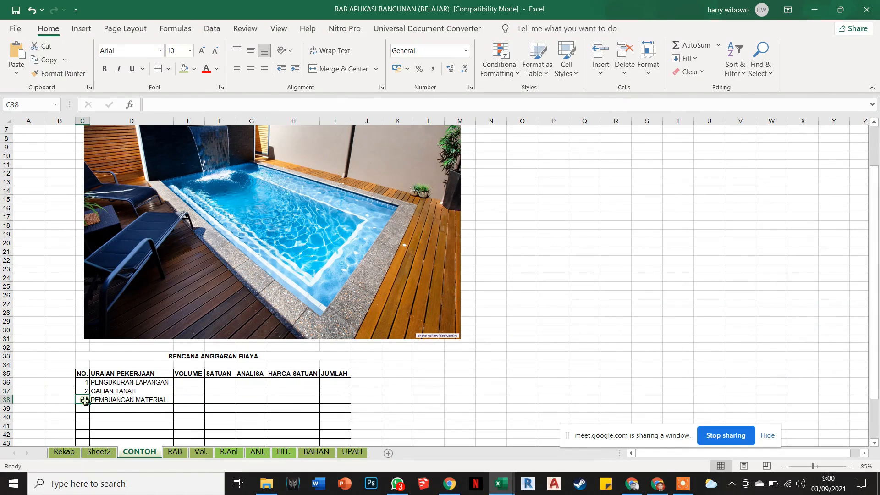
click(120, 416)
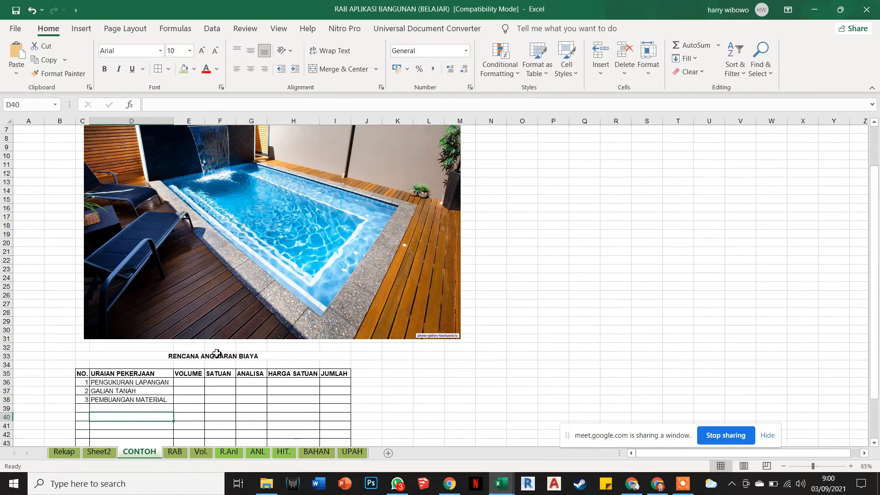
scroll(172, 332, down, 1)
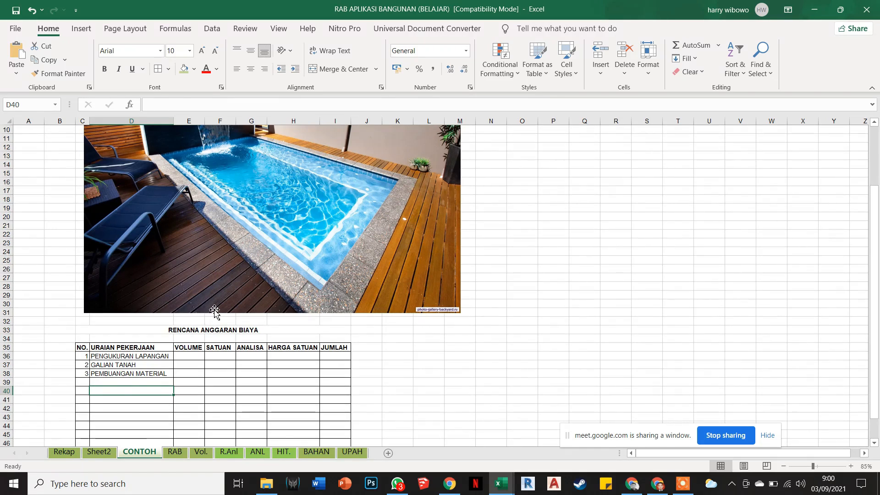
scroll(213, 312, up, 1)
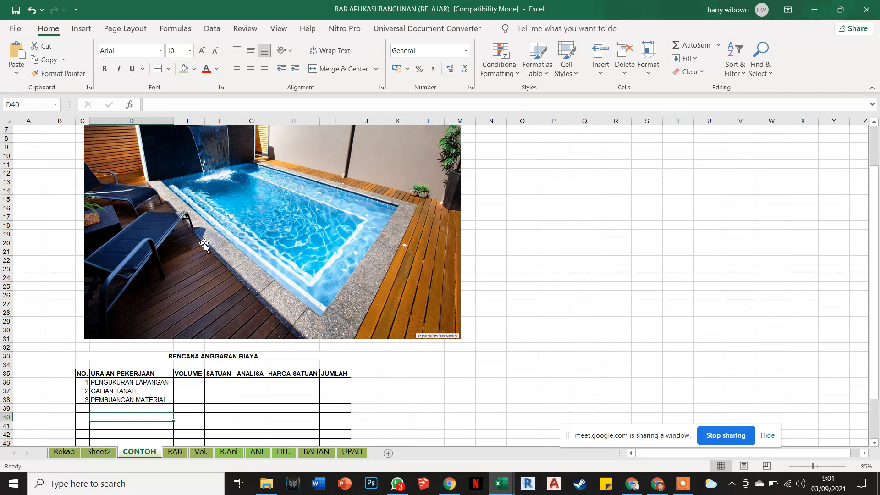
scroll(204, 246, down, 1)
click(108, 383)
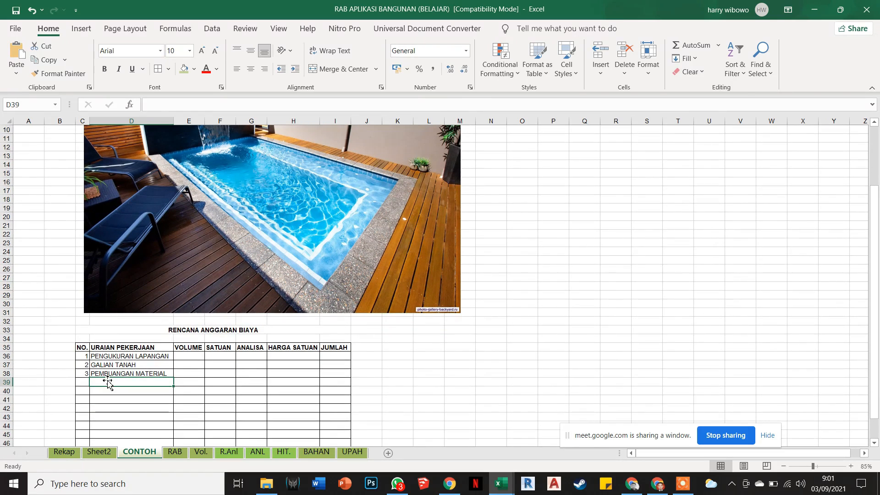
text(PASANGAN BATU BATA)
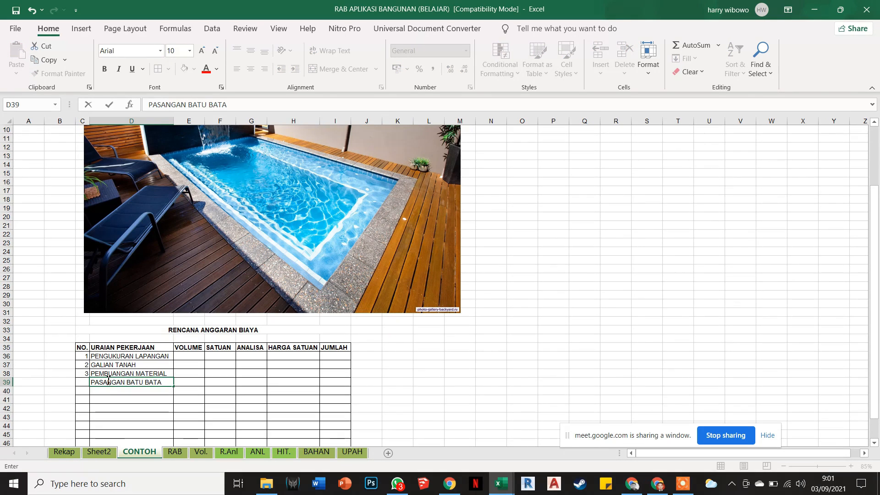
Enter the work description PLASTERAN in D40
click(103, 390)
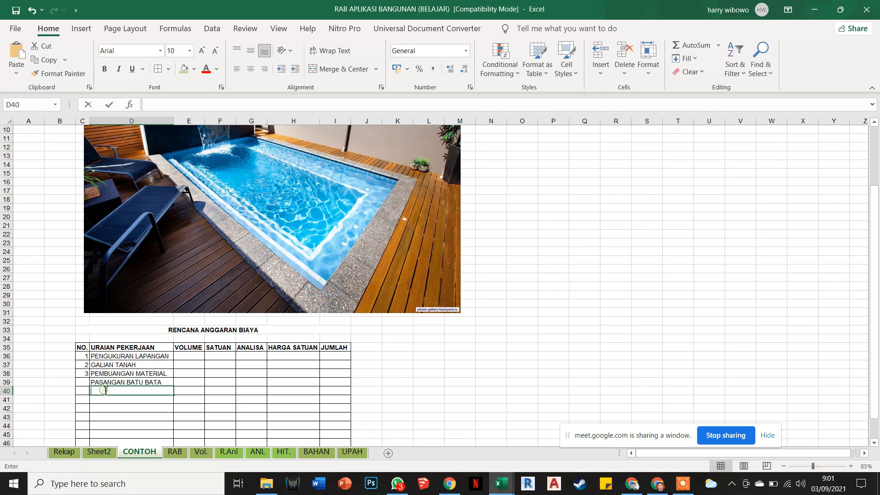
double_click(104, 390)
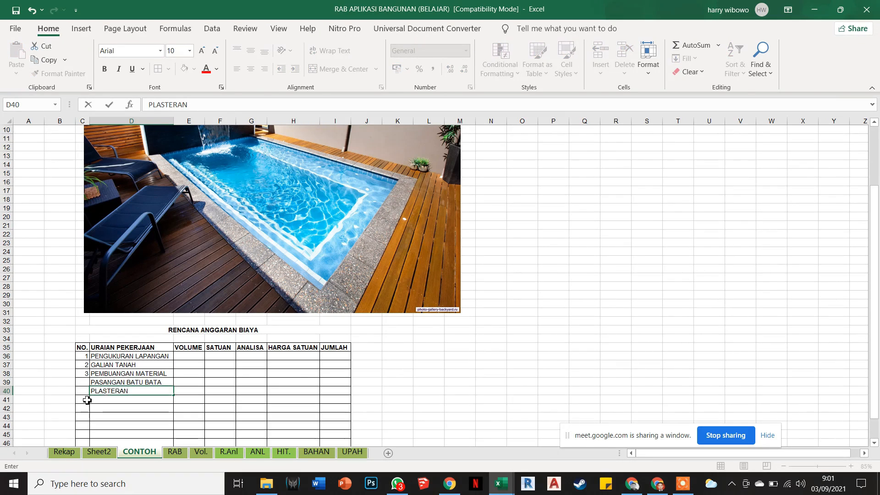
click(121, 401)
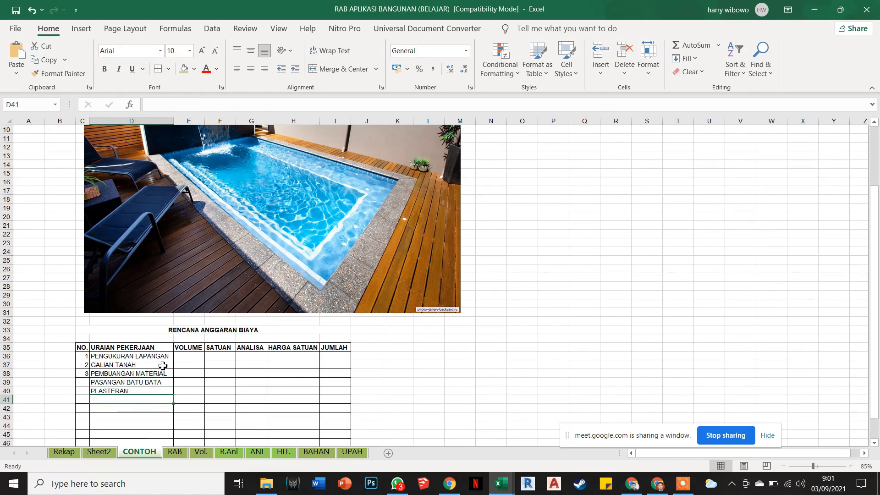
Enter the work description PASANGAN BATU ANDESIT in D41
scroll(151, 380, up, 1)
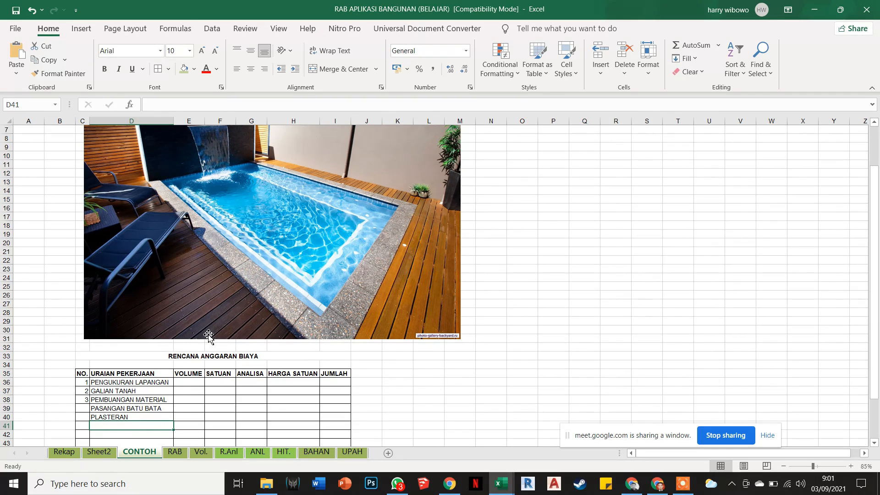
double_click(100, 423)
click(102, 429)
double_click(102, 428)
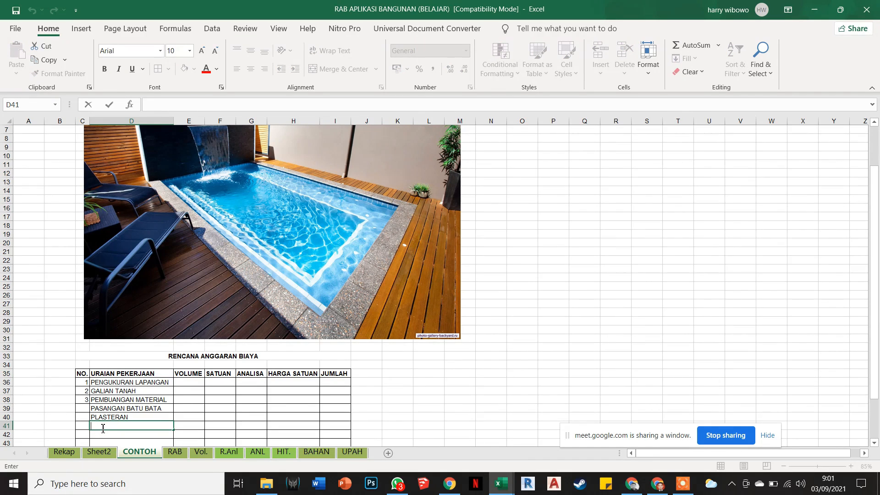
text(PASANGAN BATU)
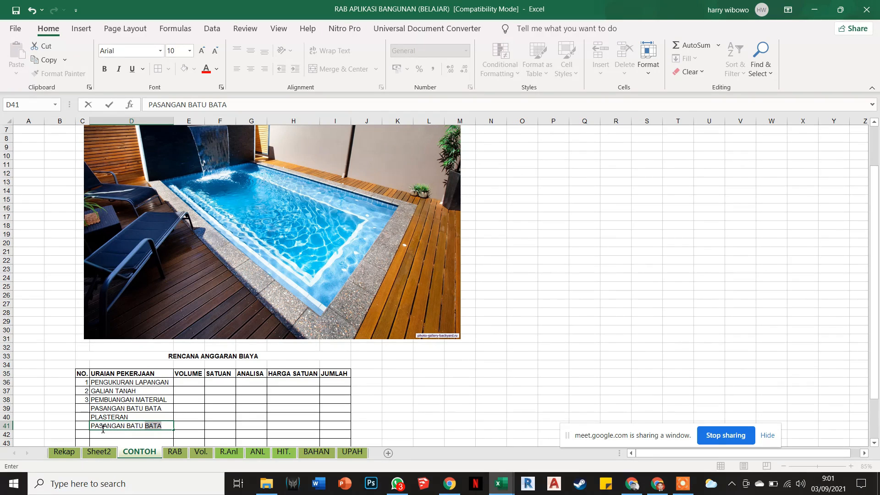
text( C)
key(BackSpace)
text(ANDESIN)
key(BackSpace)
text(T)
click(259, 408)
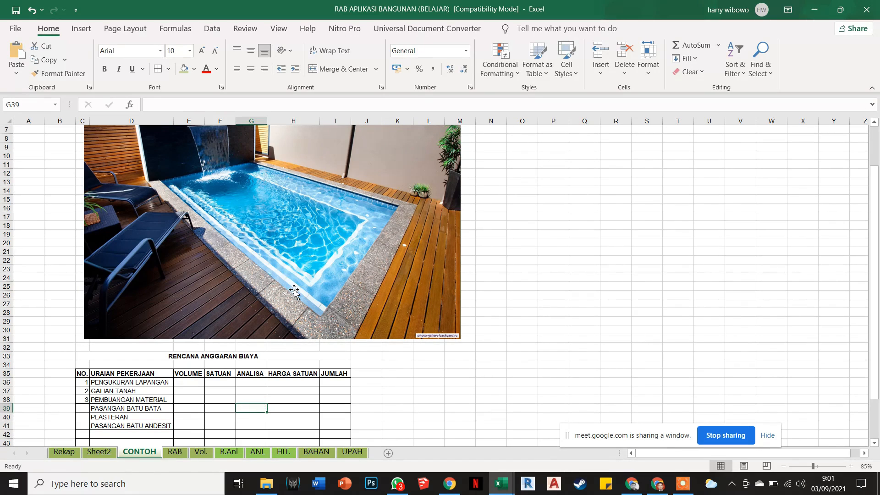
Enter the work description PASANGAN KERAMIK in D42
click(100, 434)
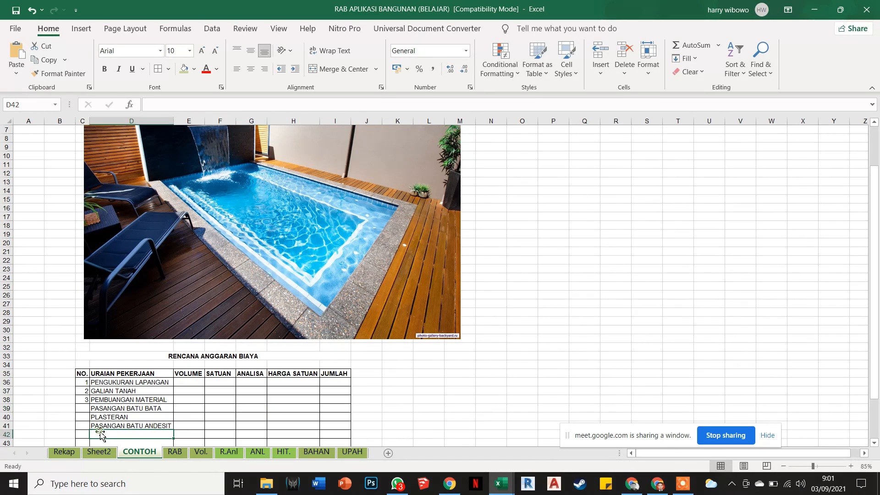
double_click(98, 433)
text(PASANGAN KERAMIK)
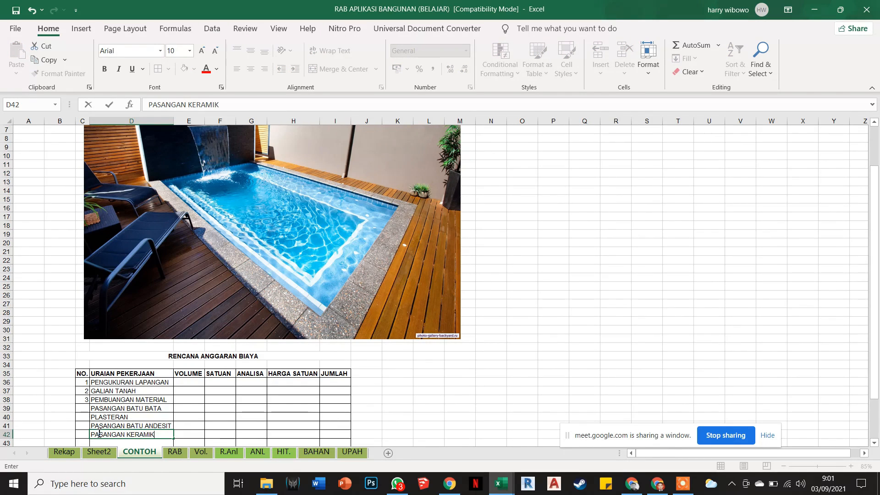
click(192, 418)
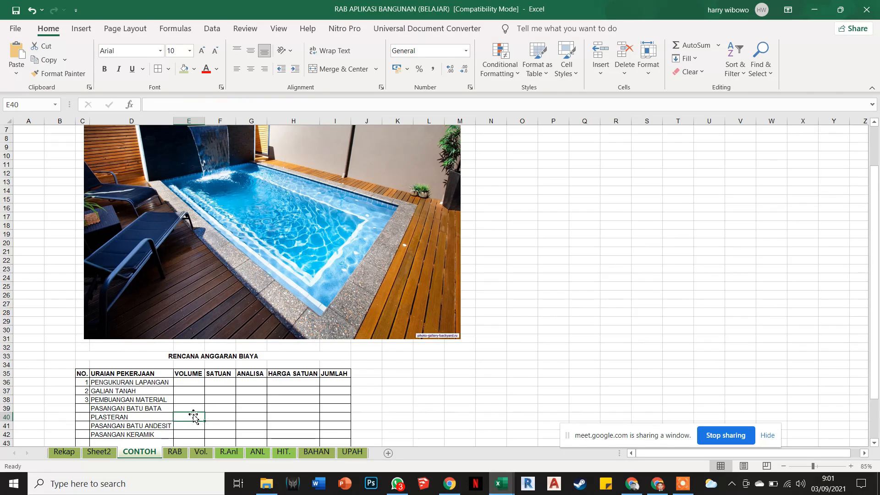
Enter the work description INSTALASI POMPA AIR in D43
scroll(193, 416, down, 1)
double_click(111, 417)
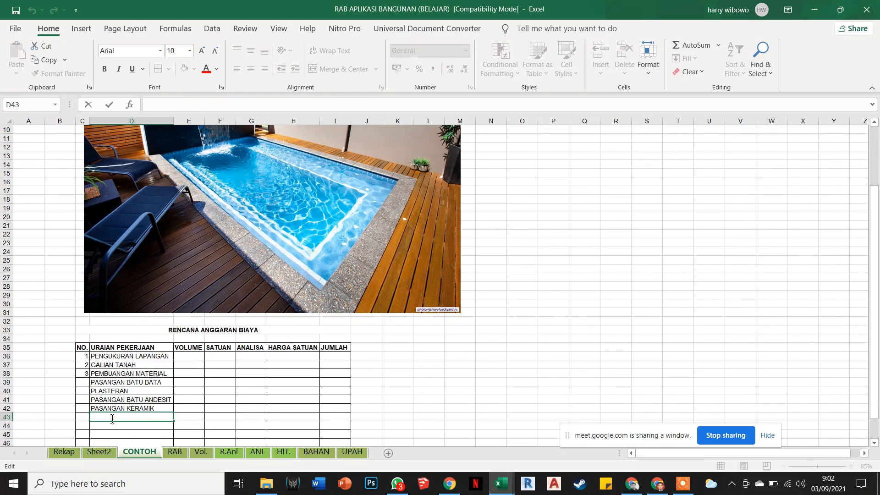
text(PE)
text(INSTALASI POM)
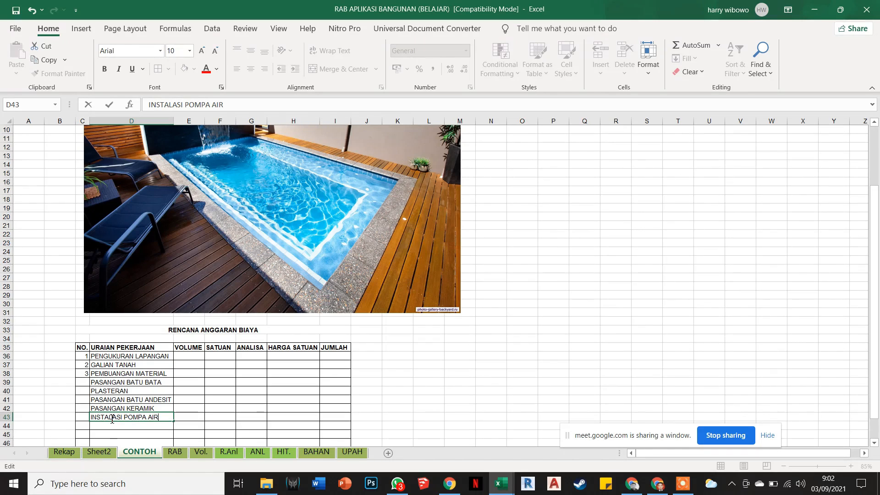
text(PA AIR)
click(256, 399)
Delete the unused bordered rows 44 to 48 below INSTALASI POMPA AIR
scroll(256, 400, up, 3)
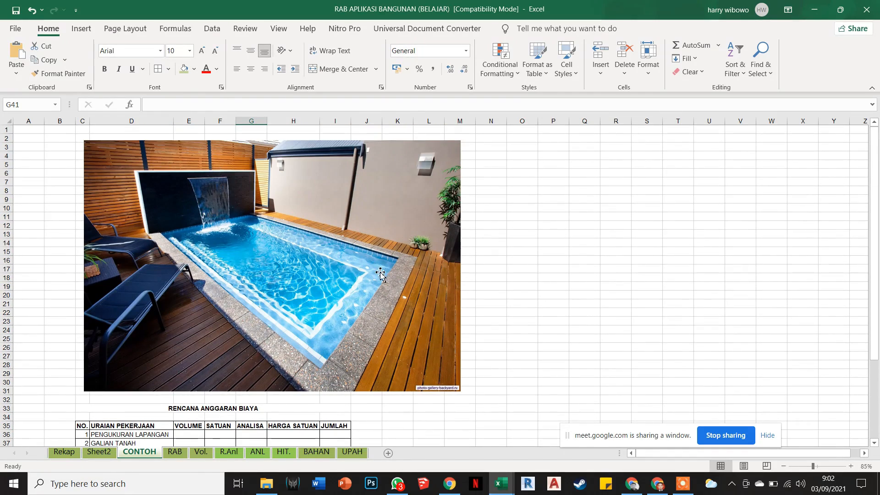
scroll(319, 302, down, 1)
scroll(212, 315, down, 3)
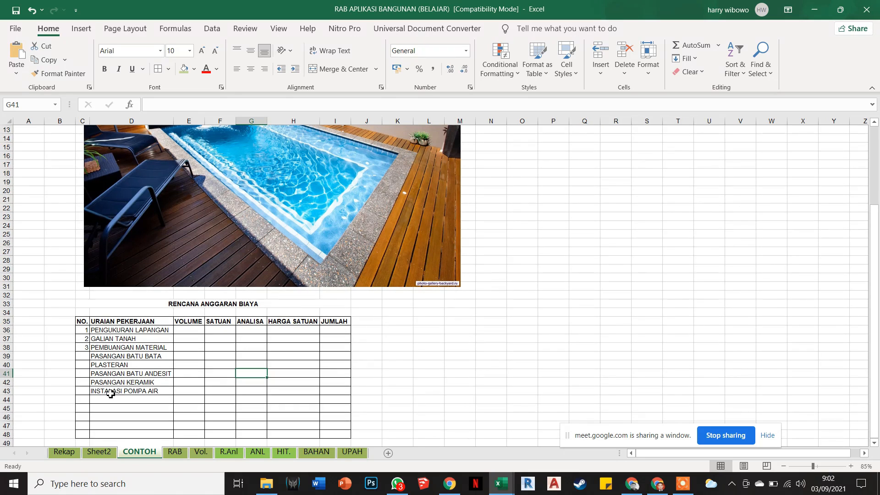
drag(10, 402, 7, 434)
right_click(7, 435)
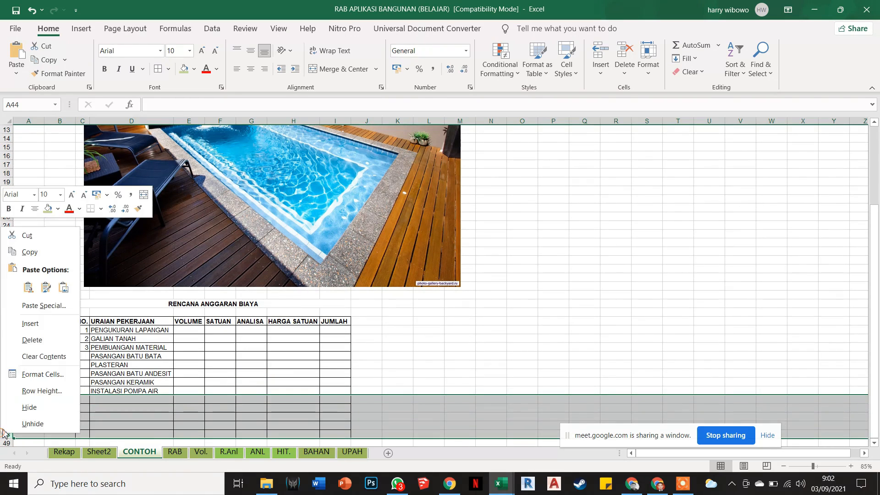
click(38, 344)
click(94, 348)
Continue the item numbering from C38 down to C43, numbering the remaining work items 4 to 8
scroll(94, 350, up, 1)
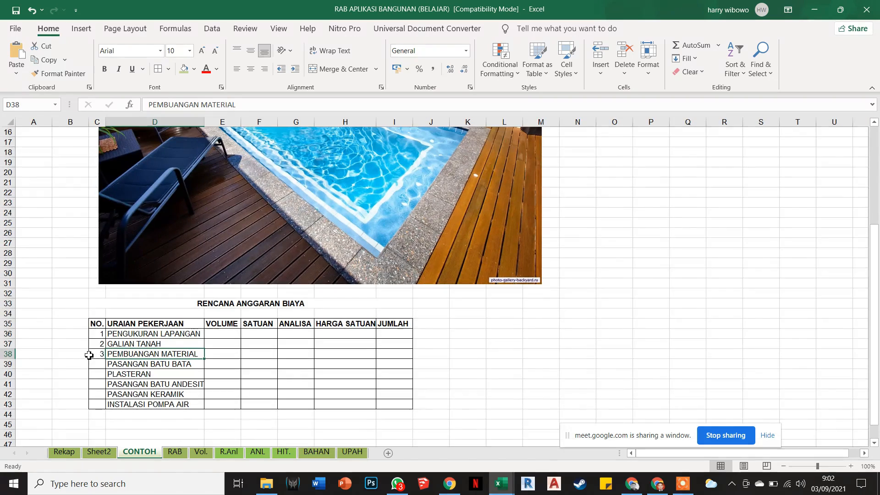
click(100, 356)
drag(105, 362, 106, 406)
click(305, 414)
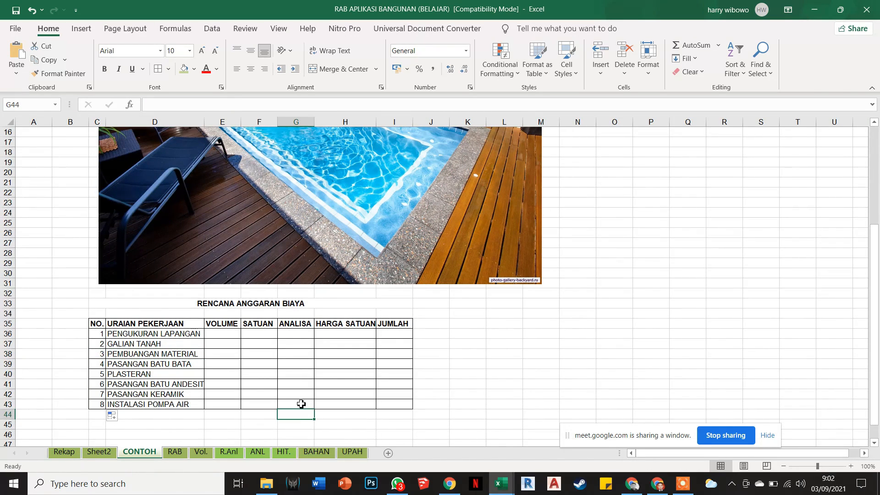
Compare the swimming pool photo with the work items listed in the RENCANA ANGGARAN BIAYA table
scroll(331, 395, up, 5)
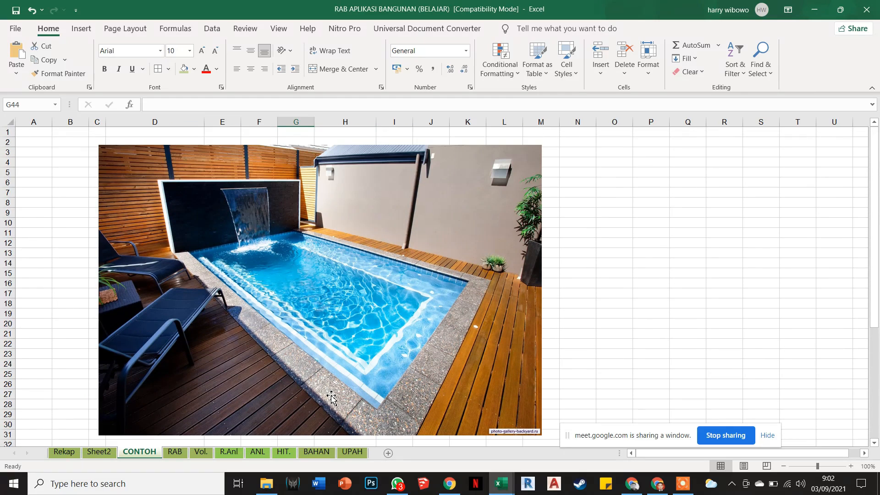
scroll(331, 397, down, 3)
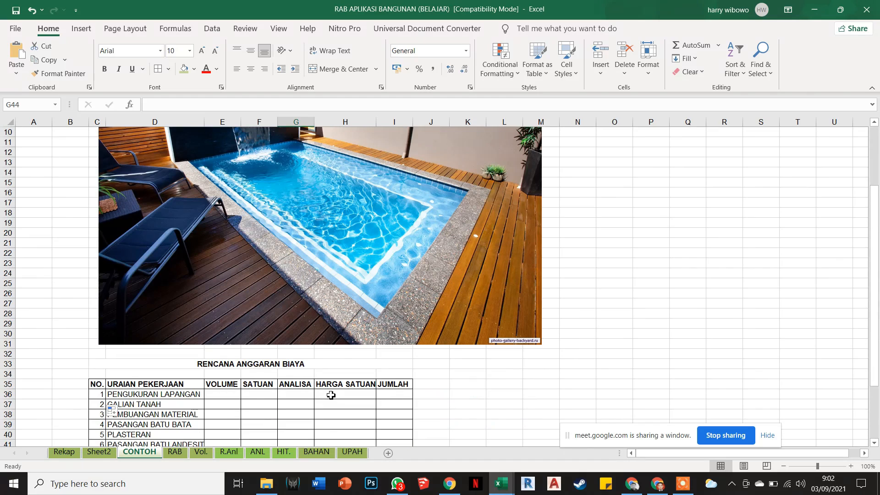
scroll(331, 395, up, 1)
scroll(259, 374, down, 2)
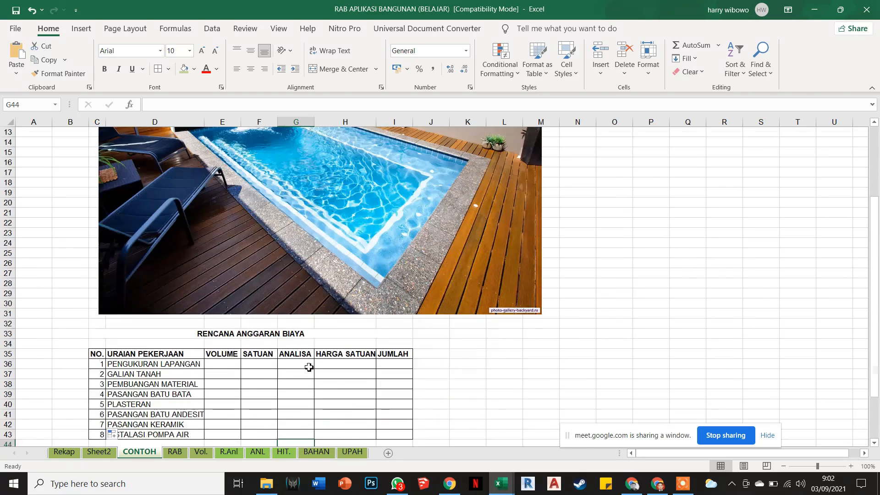
scroll(259, 375, down, 1)
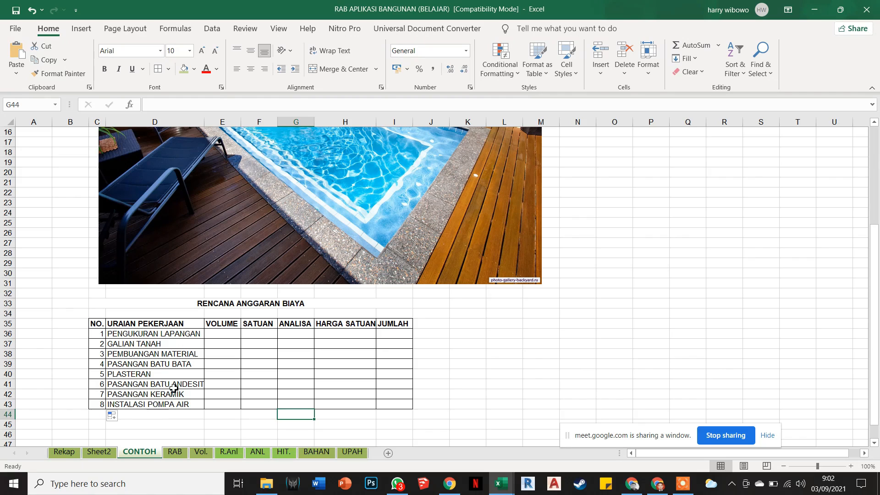
scroll(182, 338, up, 4)
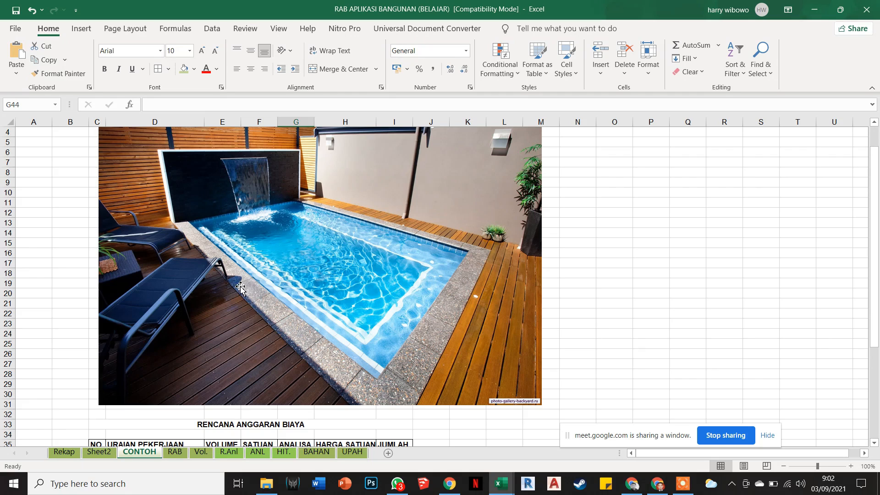
scroll(246, 286, down, 4)
scroll(243, 287, up, 1)
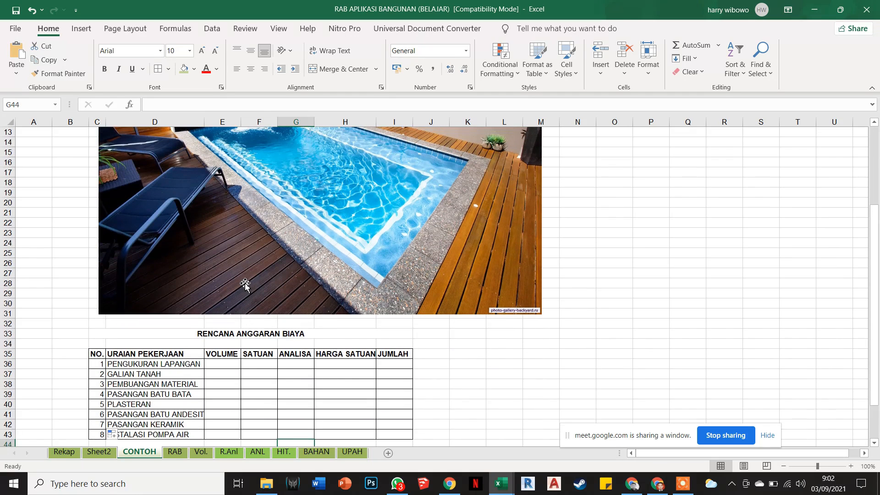
Widen column D to fit the longest work description and enter a volume of 1 for PENGUKURAN LAPANGAN in E36
drag(206, 126, 220, 125)
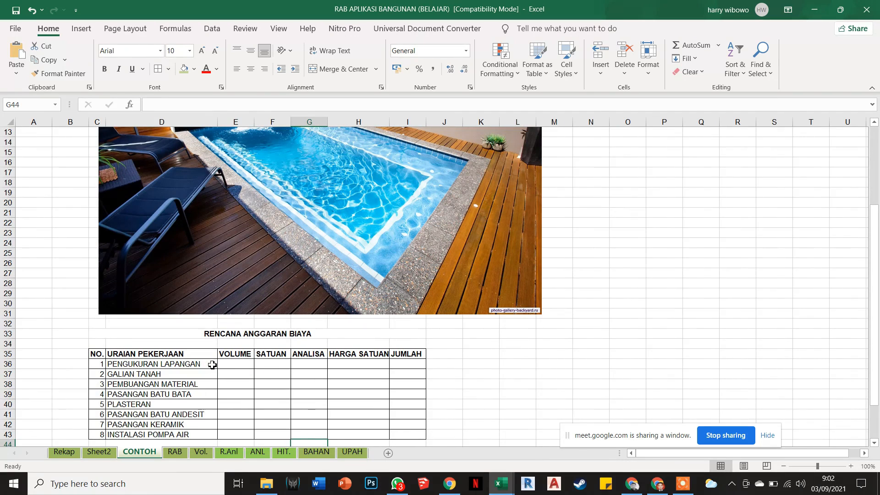
click(263, 382)
scroll(263, 382, up, 1)
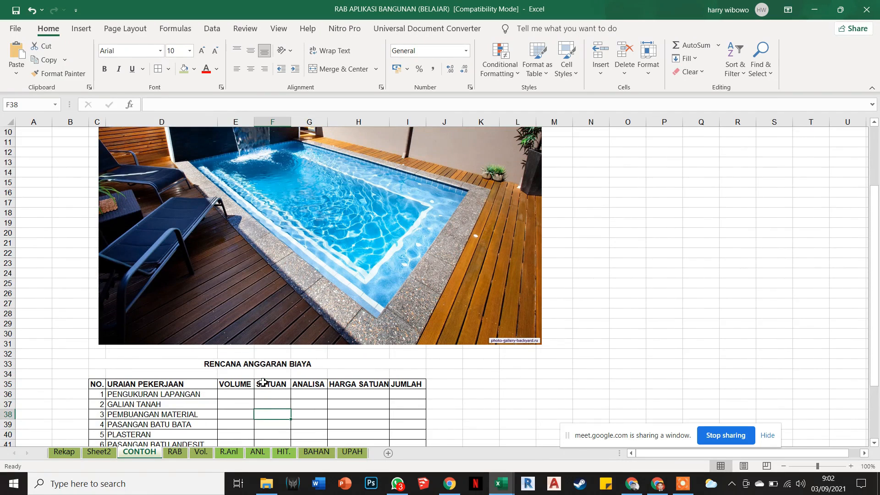
click(239, 395)
text(1)
click(260, 394)
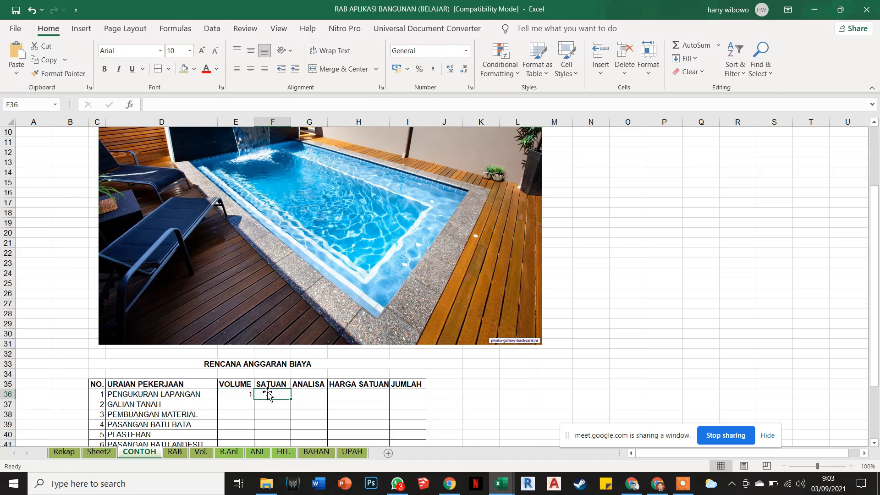
Fill the PENGUKURAN LAPANGAN row with unit LS, analysis TAKSIR and a unit price of =120000/2 in H36
text(LS)
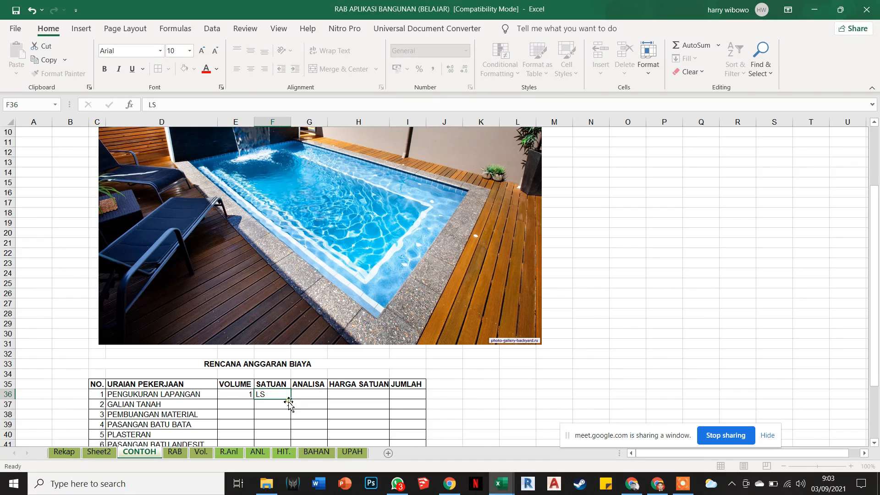
click(308, 394)
text(TAKSIR)
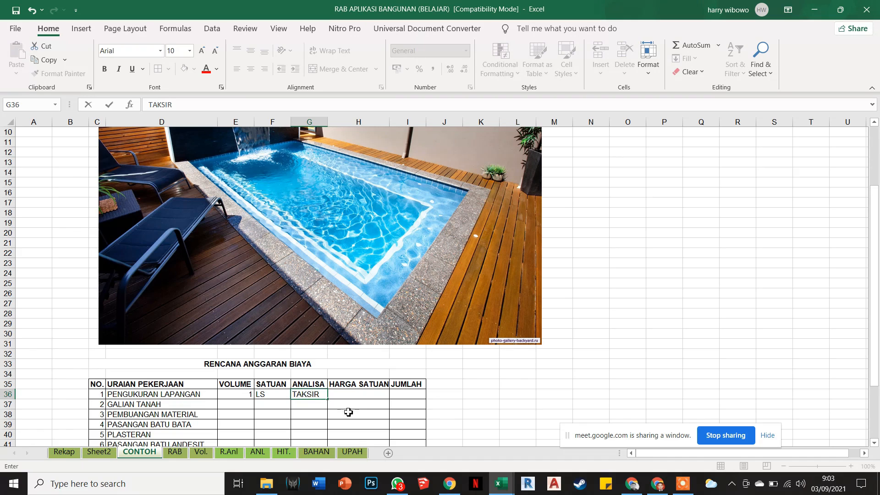
key(Tab)
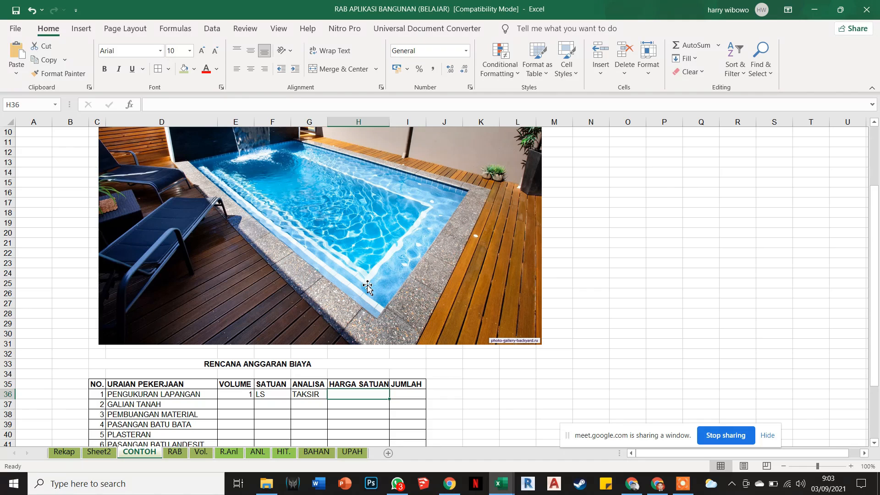
text(=120000/)
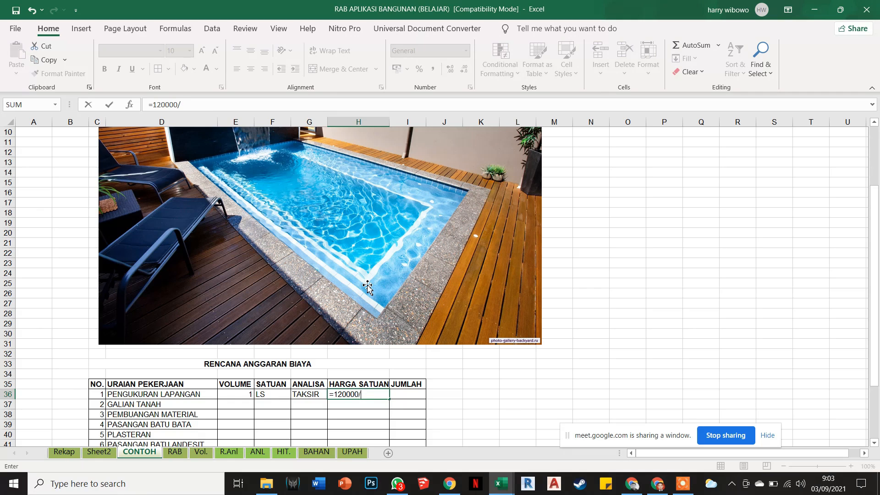
text(2)
key(Return)
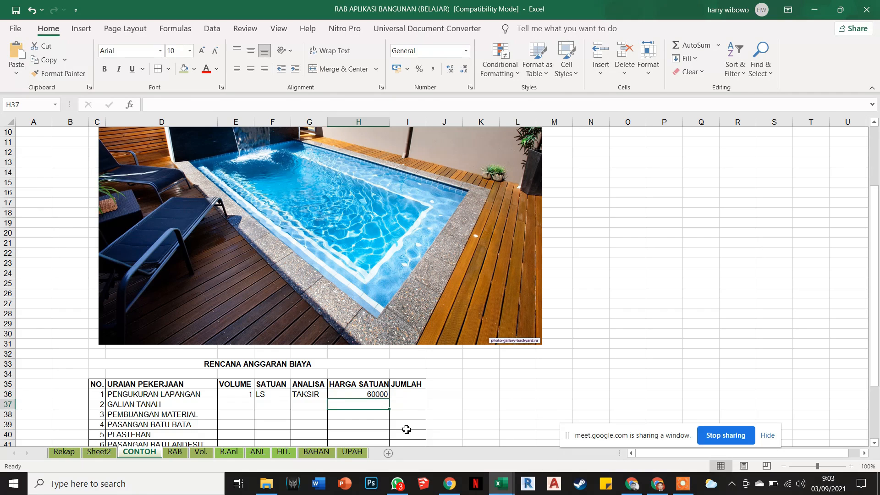
Calculate the JUMLAH for PENGUKURAN LAPANGAN in I36 with the formula =H36*E36
click(410, 397)
text(=)
click(374, 394)
key(Escape)
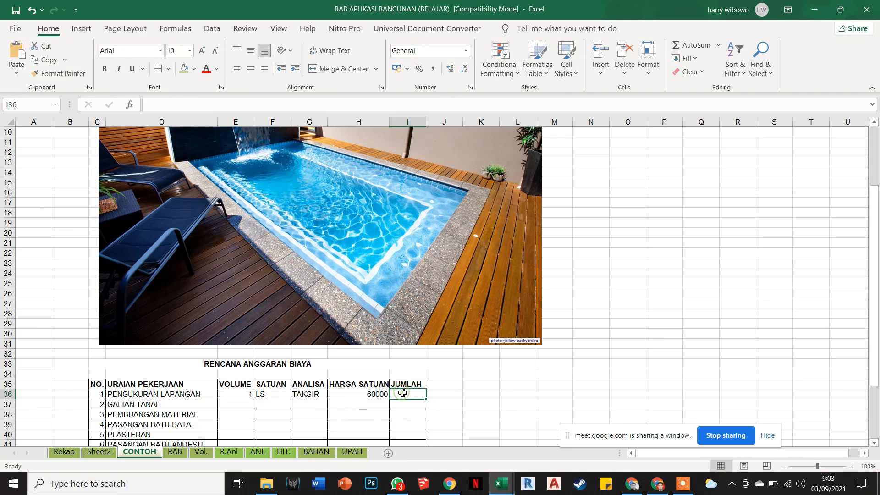
text(=)
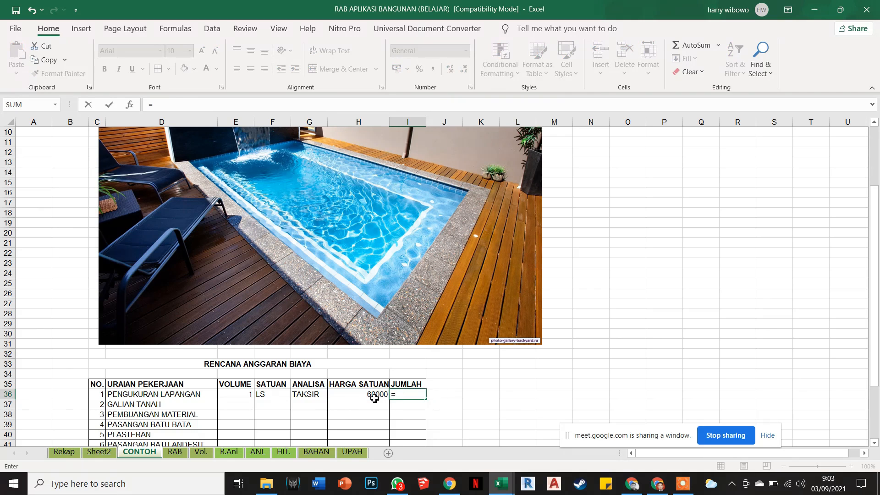
click(371, 397)
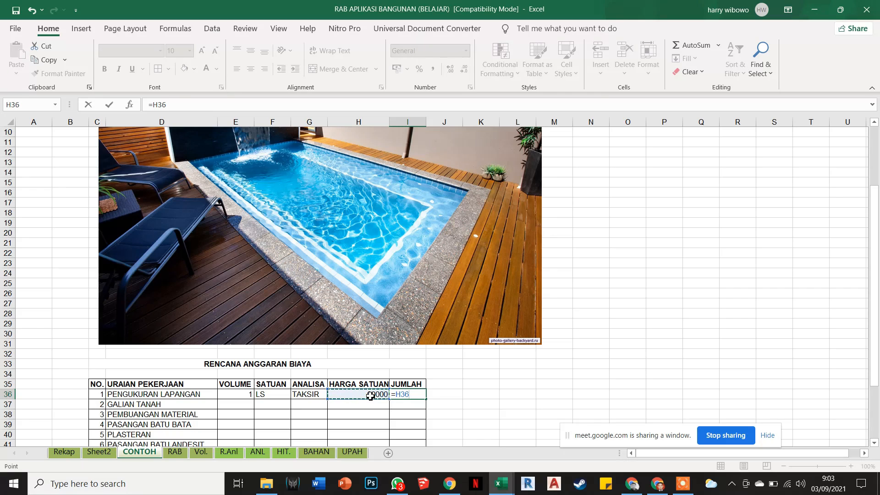
text(*)
click(238, 394)
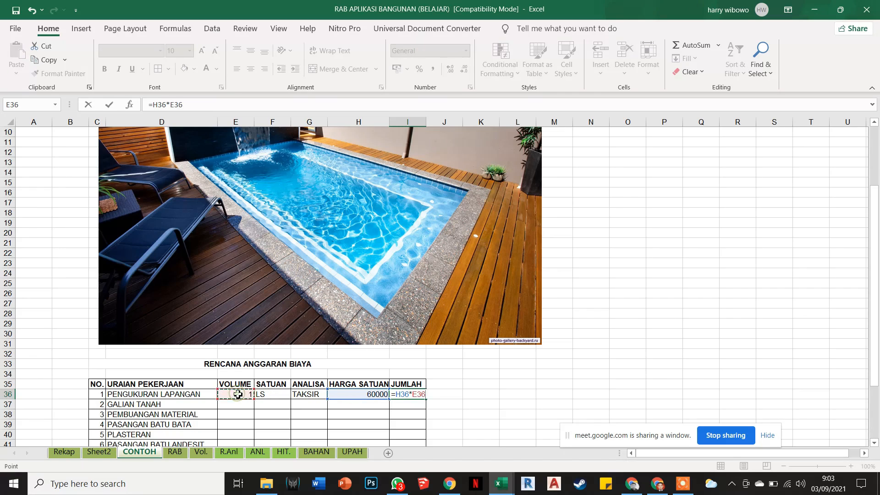
key(Return)
Apply the Accounting number format to the unit price and total in H36:I36
drag(357, 397, 405, 397)
scroll(375, 408, down, 2)
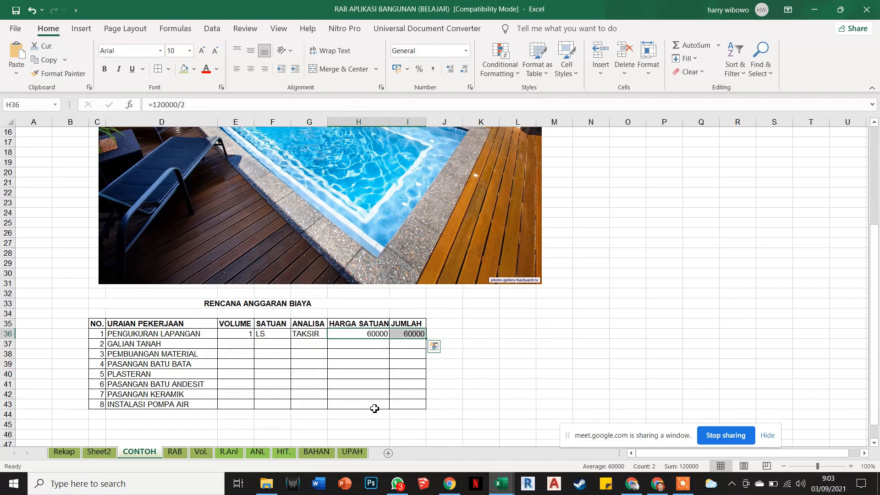
click(397, 384)
drag(373, 334, 396, 335)
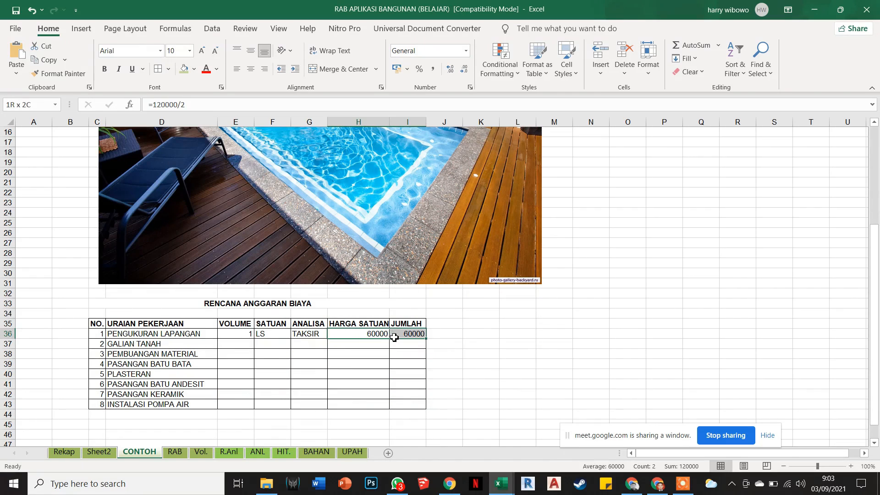
click(466, 51)
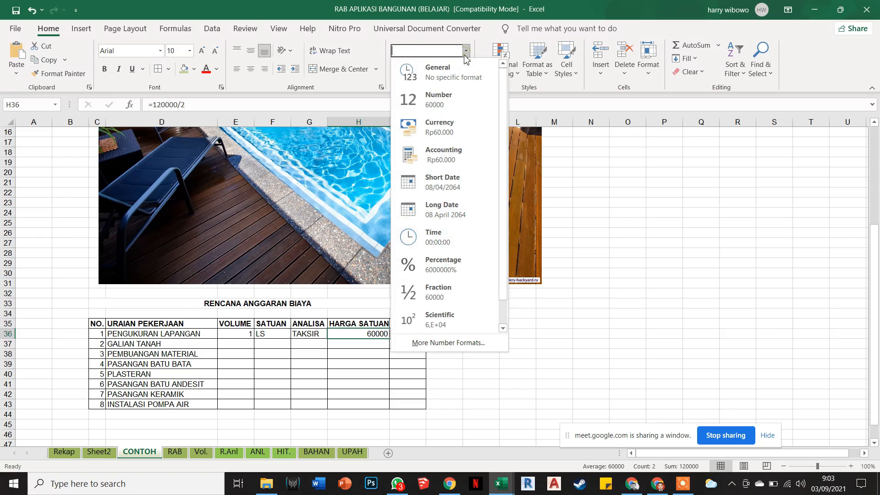
click(455, 153)
click(476, 354)
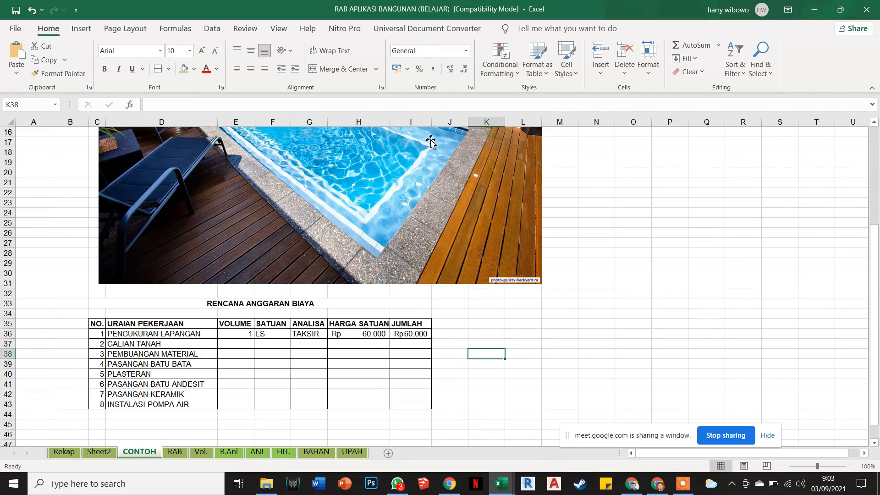
Widen column I to give the JUMLAH amounts more room and centre the column's contents
drag(432, 122, 453, 124)
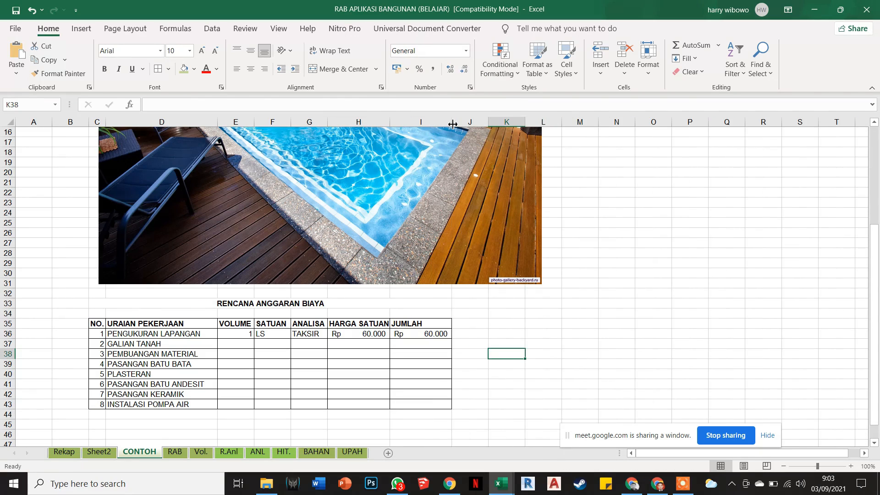
click(430, 123)
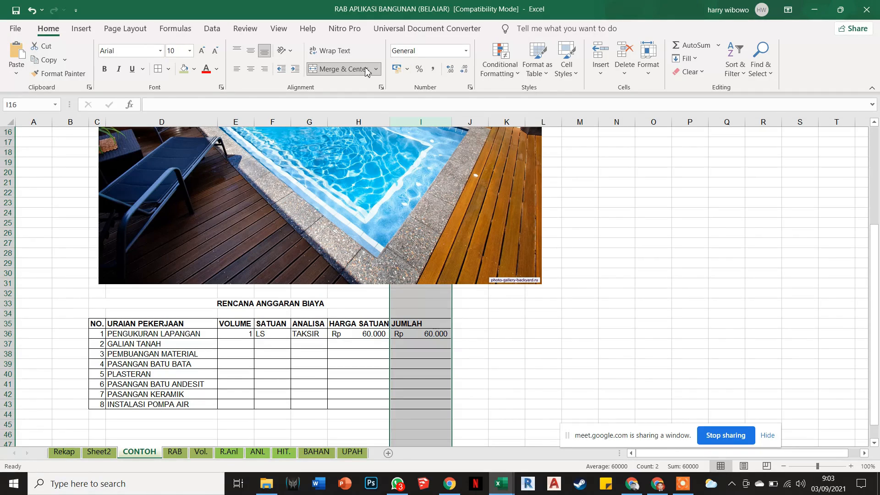
click(250, 69)
click(508, 296)
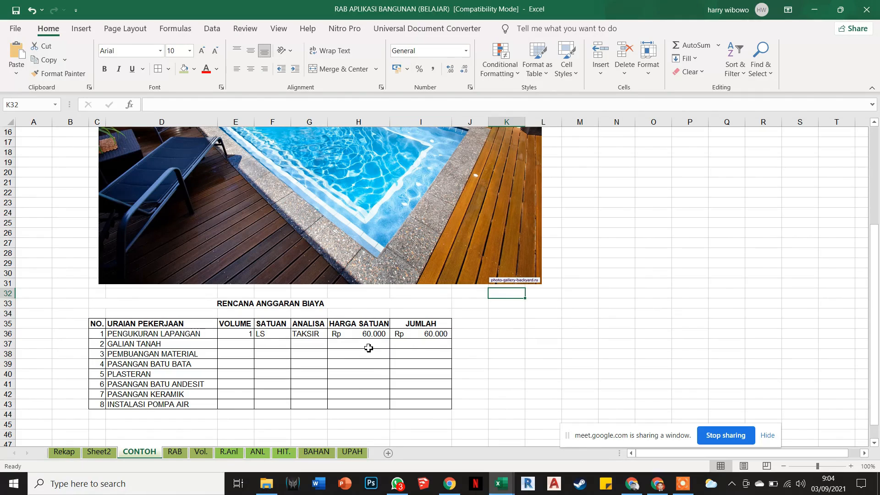
Show two decimal places in the unit price and total cells H36:I36
click(423, 330)
drag(363, 334, 422, 334)
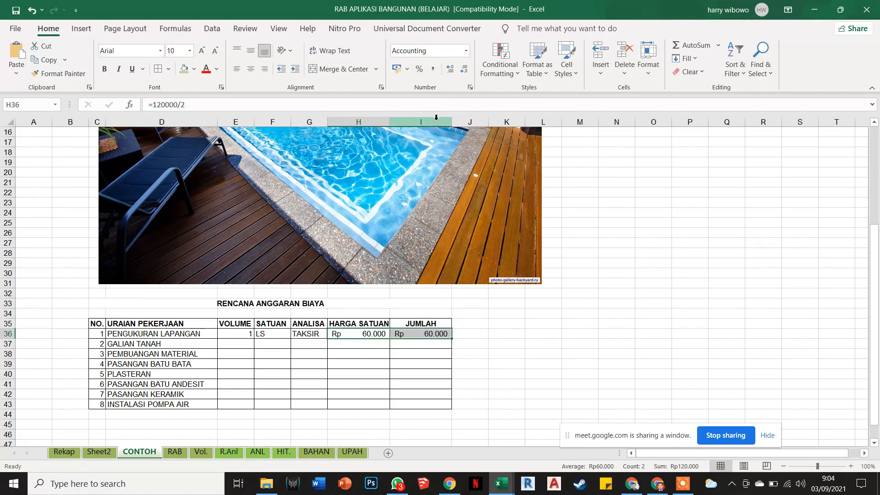
click(450, 72)
click(451, 71)
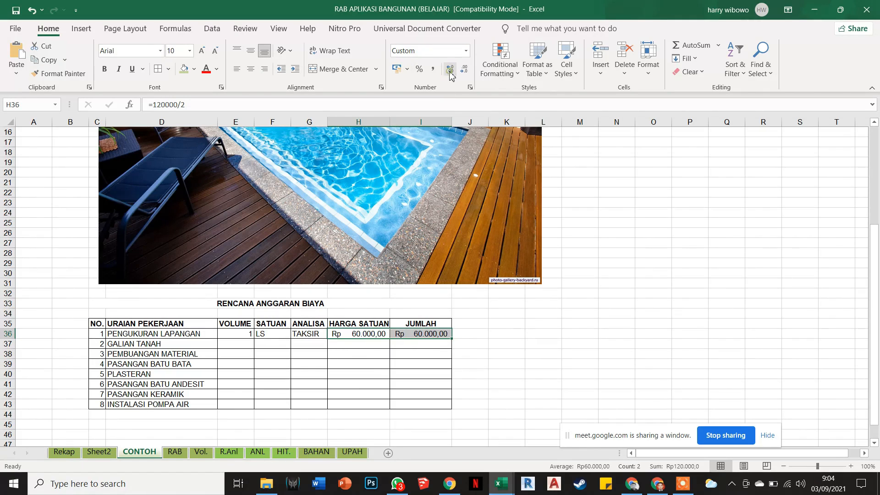
click(540, 323)
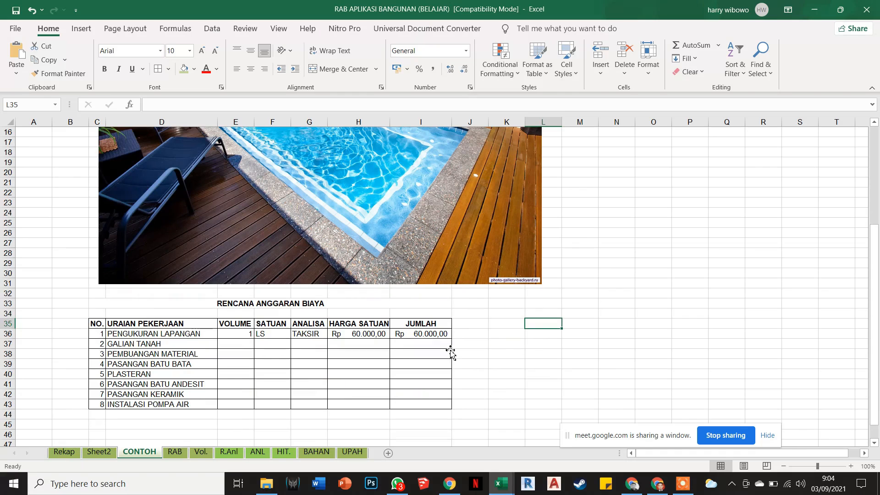
Draw a straight line about 7.43 cm high and 8.55 cm wide along the pool's long edge beside the loungers
scroll(450, 352, up, 3)
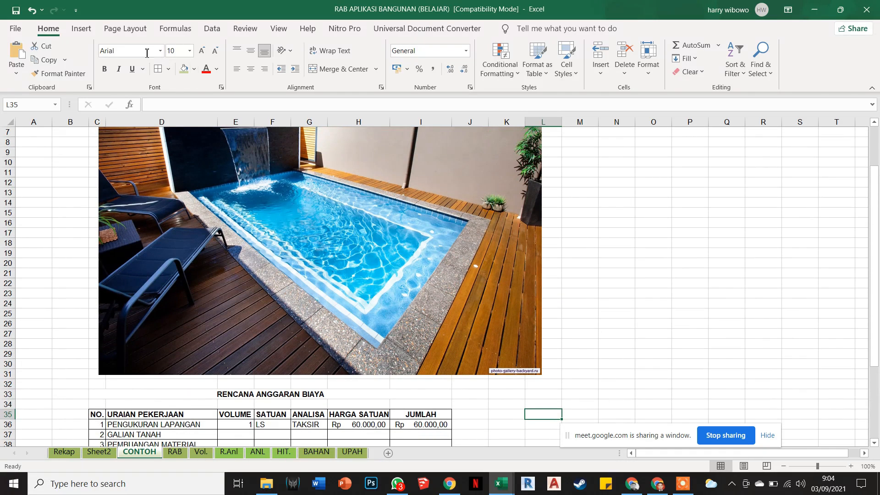
click(80, 29)
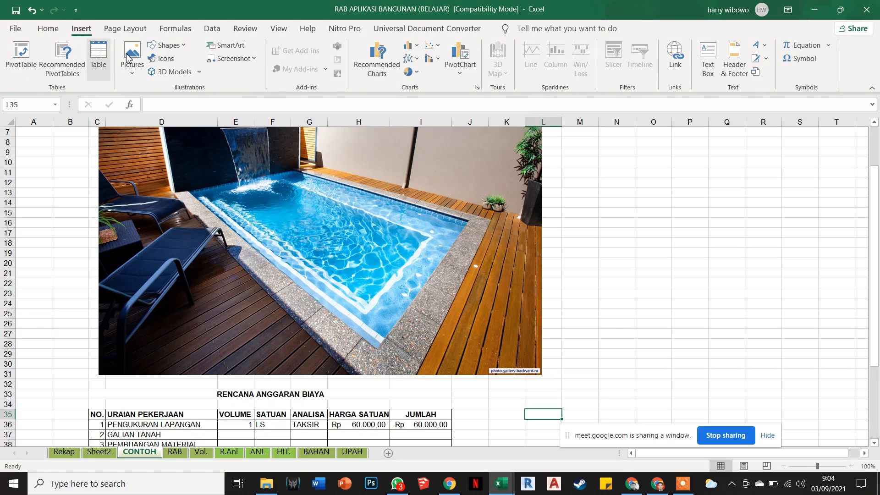
click(168, 46)
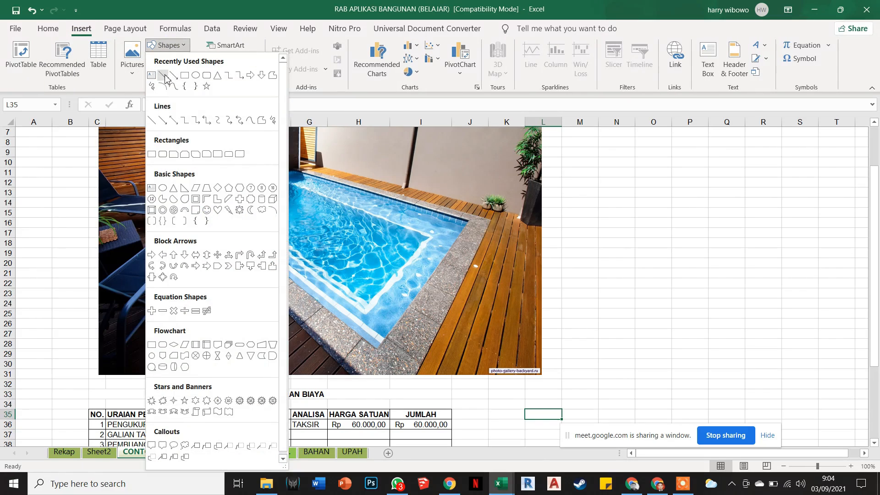
click(163, 76)
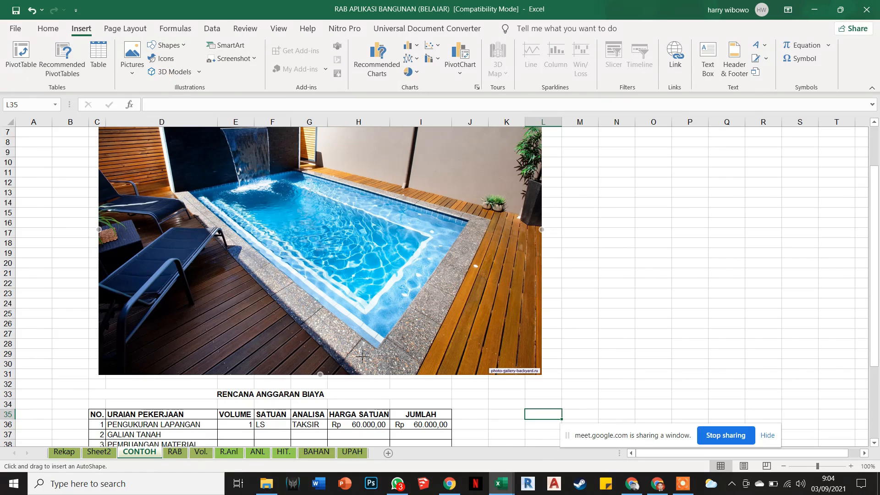
drag(370, 360, 368, 357)
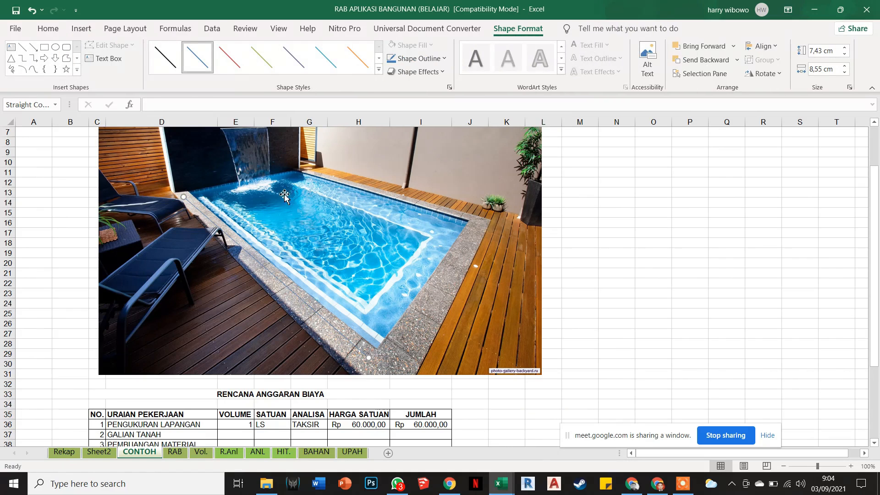
Set the line's outline to red with a weight of 4½ pt
click(403, 67)
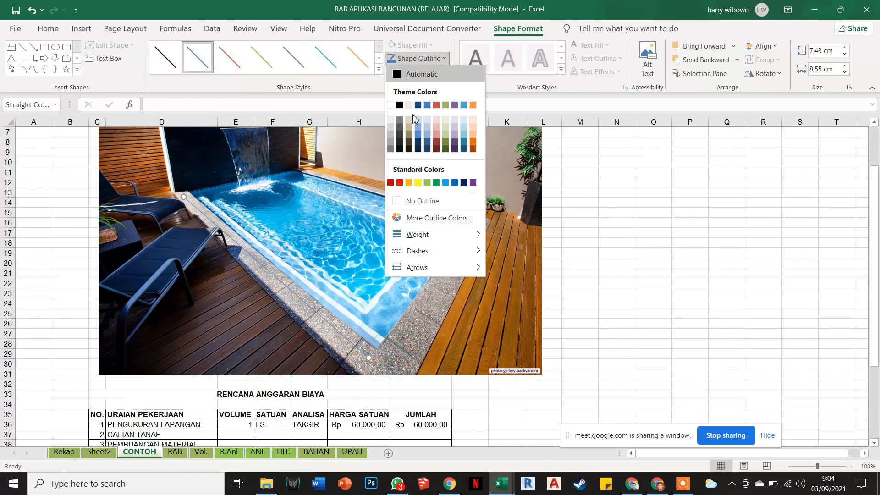
click(403, 181)
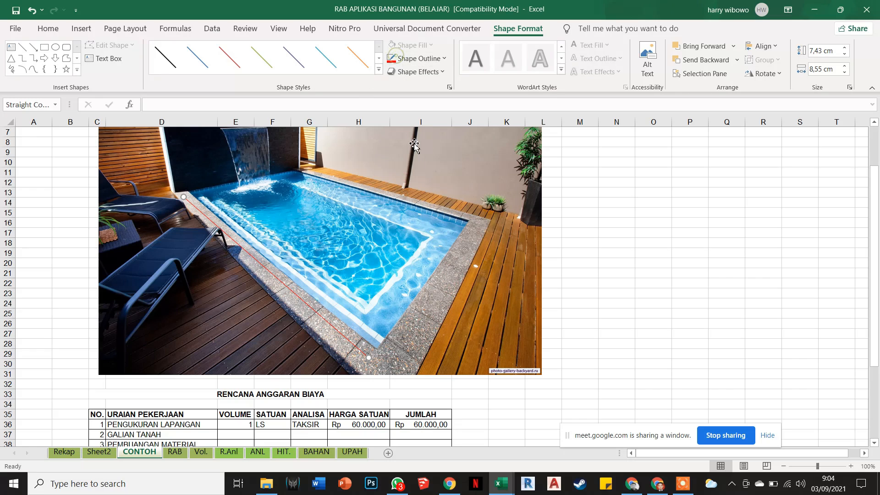
click(435, 56)
mouse_move(445, 236)
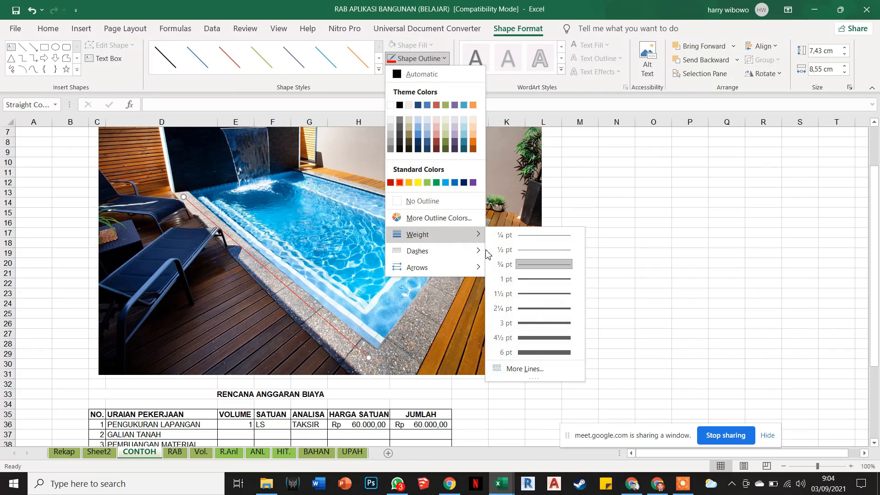
click(538, 339)
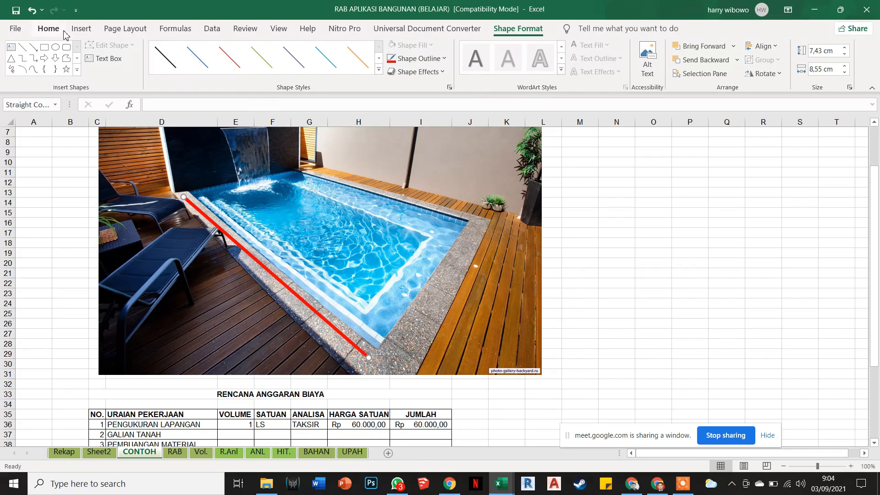
click(81, 29)
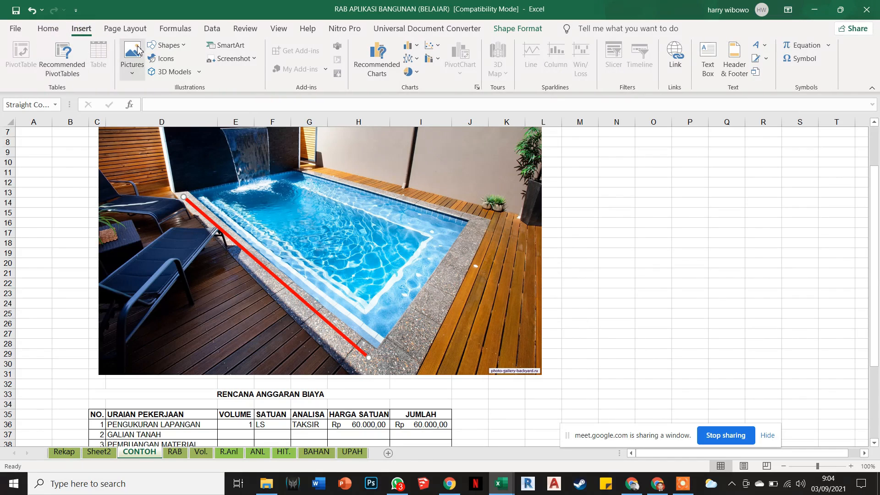
click(167, 45)
click(151, 75)
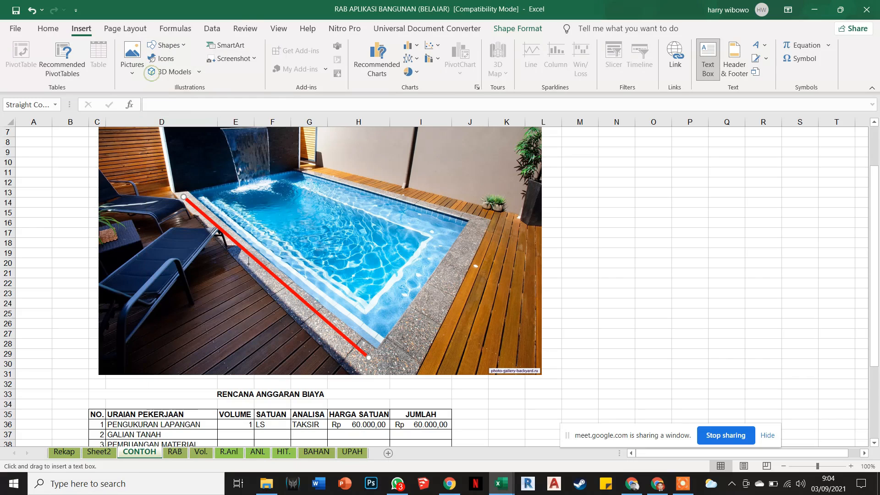
drag(239, 277, 276, 309)
right_click(275, 309)
key(Escape)
click(254, 289)
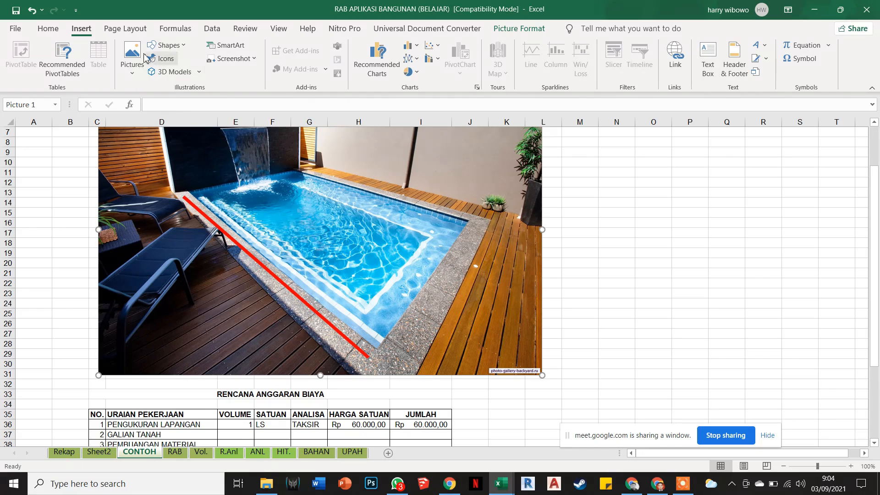
Insert a small text box reading "10 Meter" on the wooden deck beside the red line
click(168, 45)
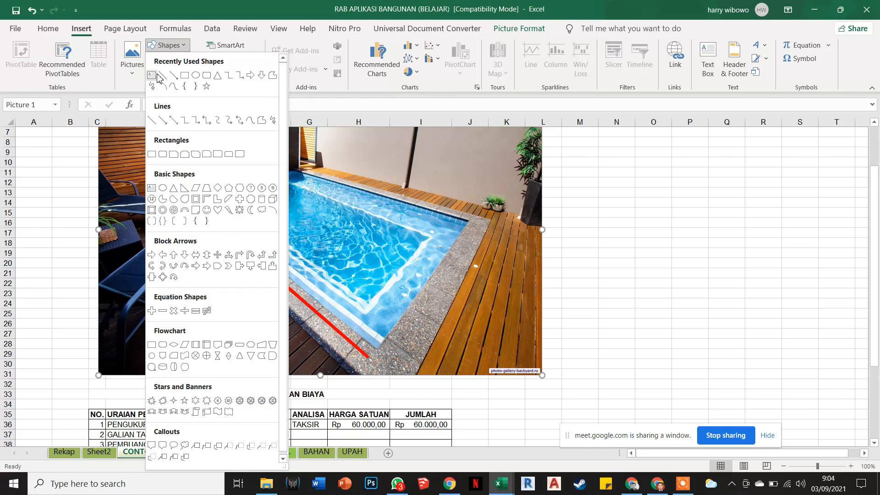
click(155, 73)
drag(216, 275, 259, 302)
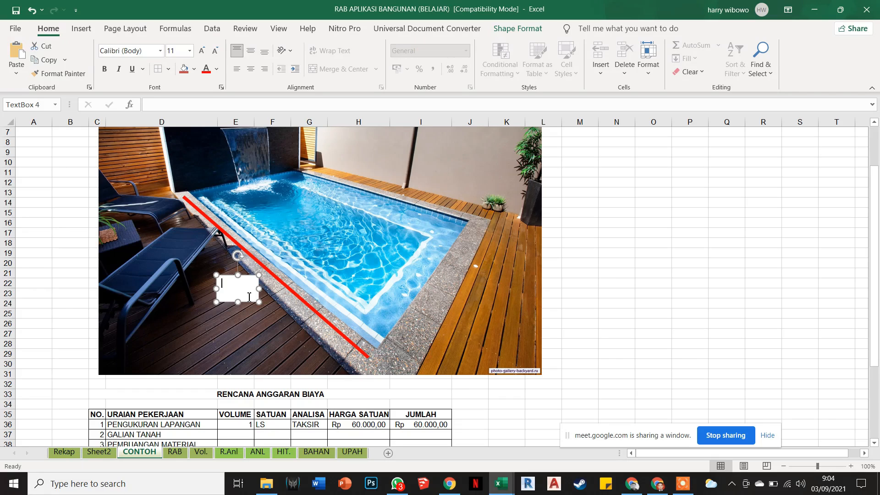
key(Caps_Lock)
text(etre)
key(BackSpace)
key(BackSpace)
Copy the "10 Meter" text box onto the wooden deck beside the pool's short edge and change its text to "6 Meter"
click(248, 298)
key(ctrl+c)
click(455, 338)
key(ctrl+v)
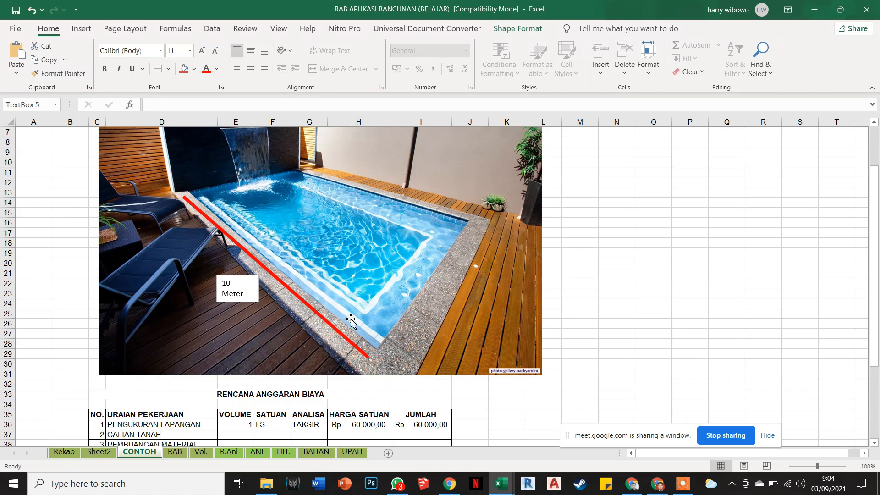
click(250, 298)
key(ctrl+c)
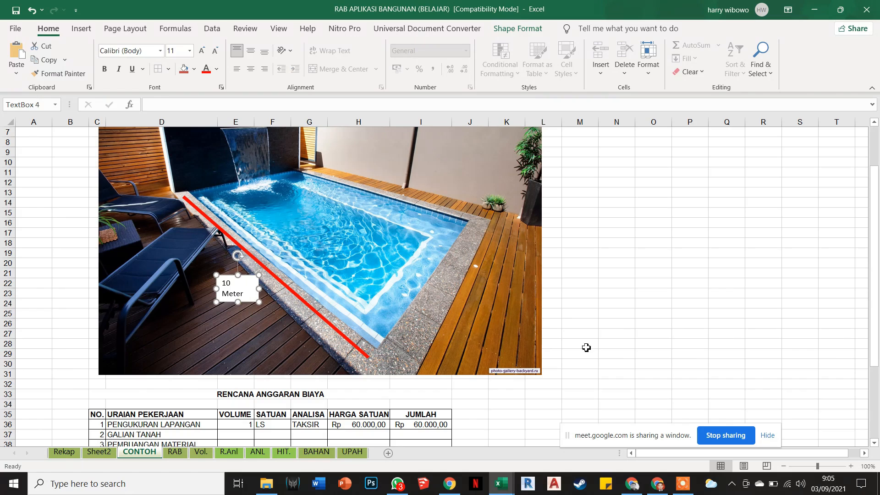
click(612, 344)
key(ctrl+v)
drag(615, 342, 451, 293)
double_click(443, 298)
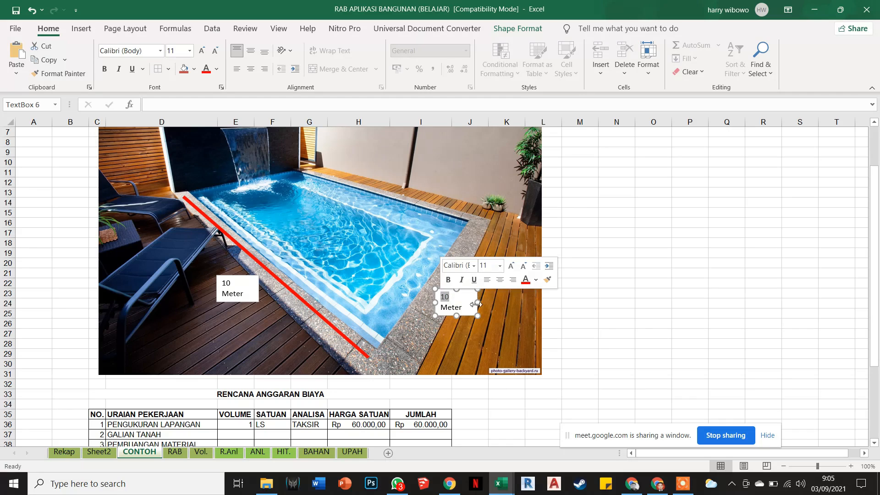
text(6)
click(651, 322)
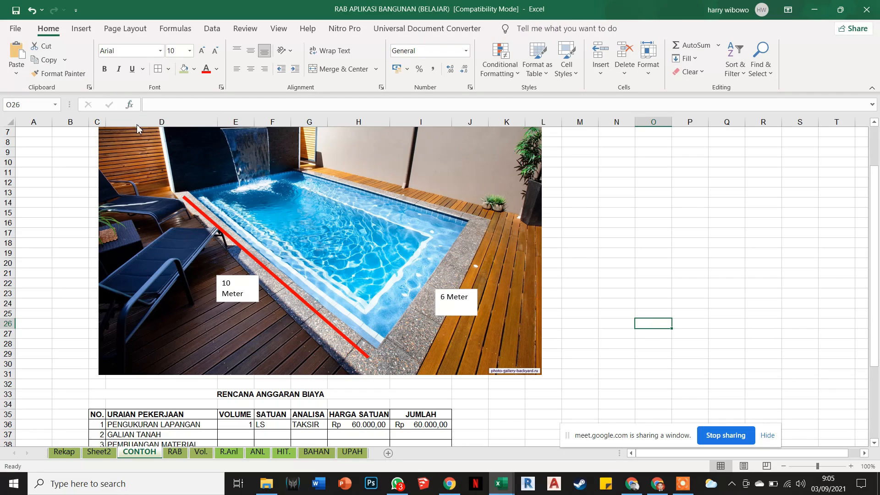
Copy the red line and stretch the copy along the pool's short edge beside the "6 Meter" label
click(233, 240)
key(ctrl+c)
key(ctrl+v)
drag(194, 207, 479, 222)
click(651, 252)
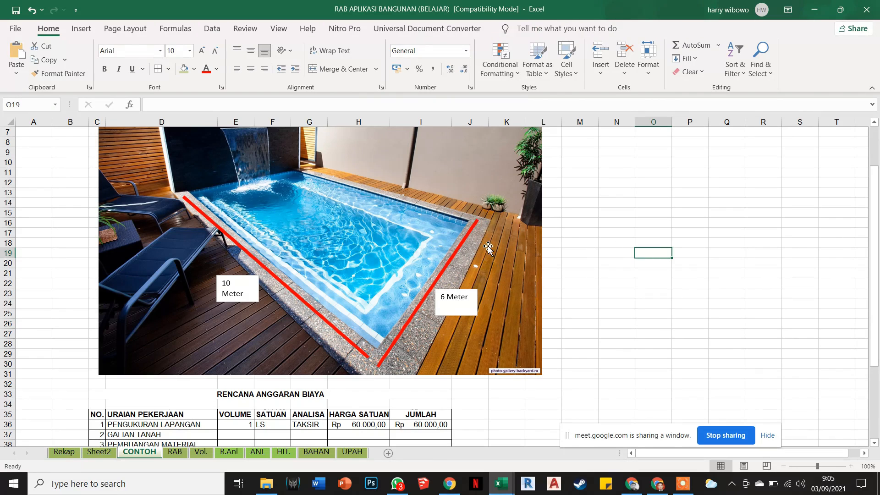
Duplicate the short-edge red line and reshape the copy into a short, nearly vertical depth line at the pool's outer corner
scroll(481, 236, down, 1)
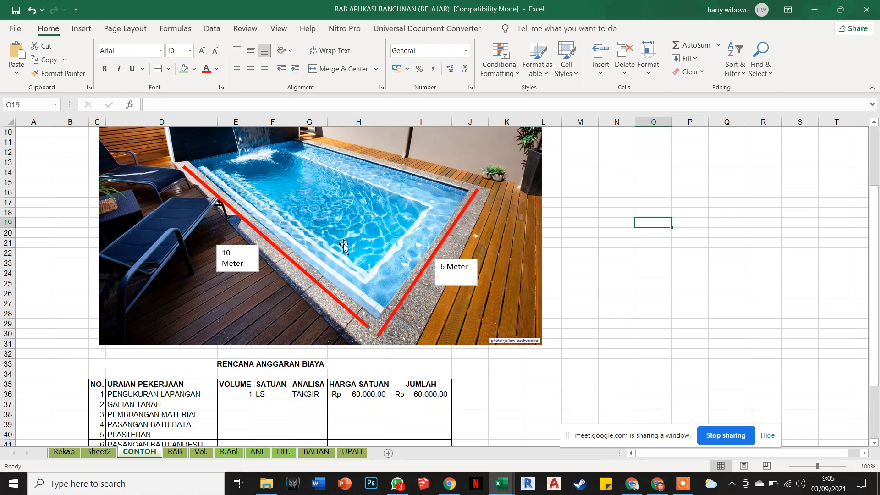
click(413, 286)
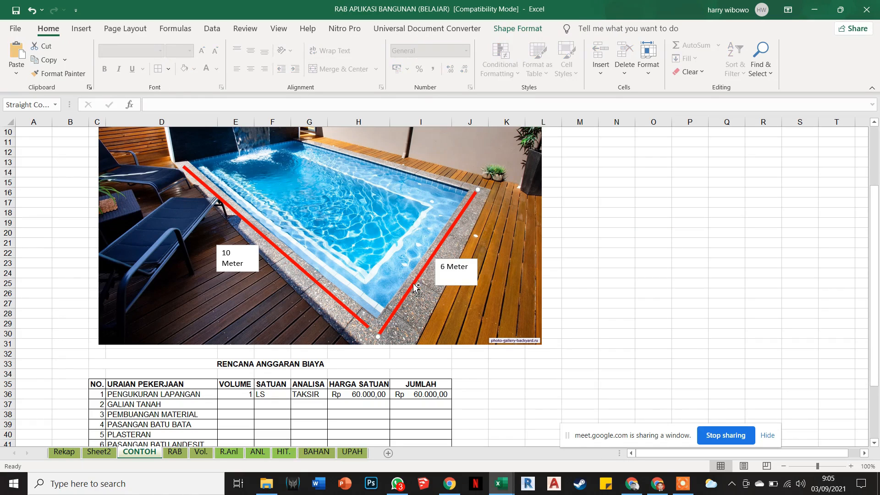
key(ctrl+d)
mouse_move(487, 198)
mouse_down()
mouse_move(425, 264)
mouse_move(386, 288)
mouse_move(403, 316)
mouse_move(489, 208)
mouse_up()
drag(487, 248, 485, 249)
Copy the "6 Meter" text box beside the short depth line and change its text to "2 Meter"
click(467, 266)
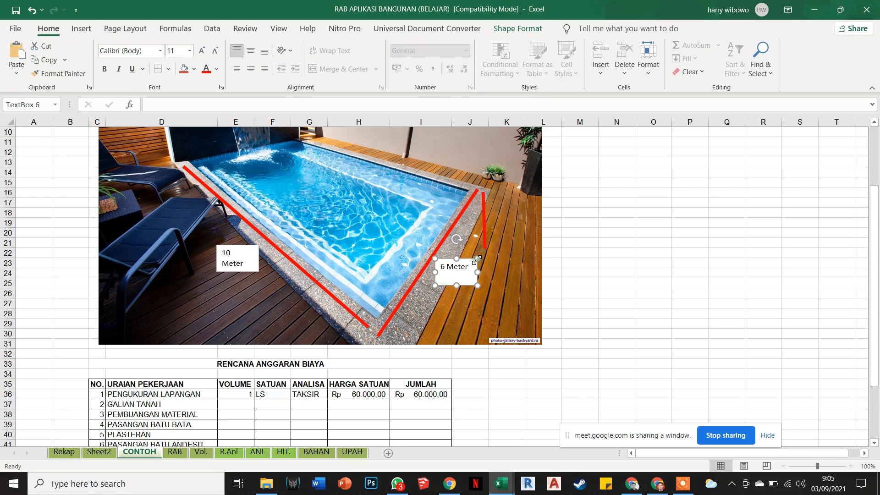
key(ctrl+c)
click(624, 252)
key(ctrl+v)
drag(605, 252, 495, 212)
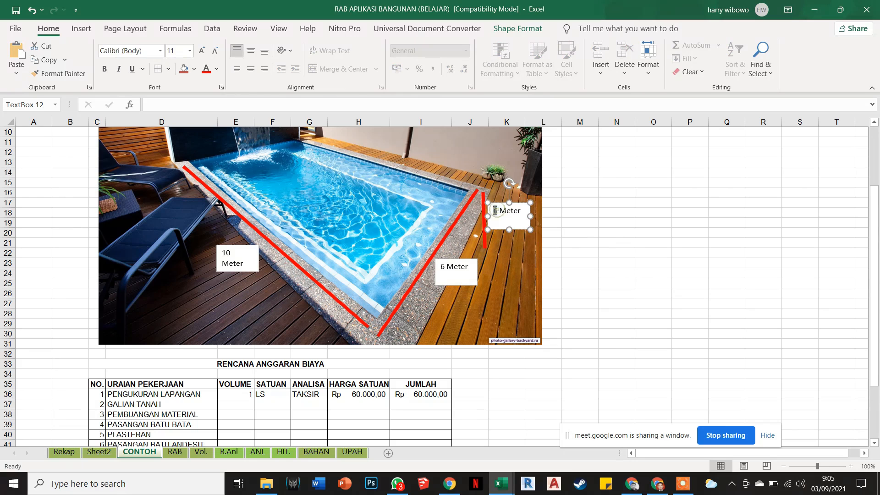
text(2)
click(617, 273)
Straighten the short red depth line beside the "2 Meter" label so that it stands upright
scroll(536, 281, up, 2)
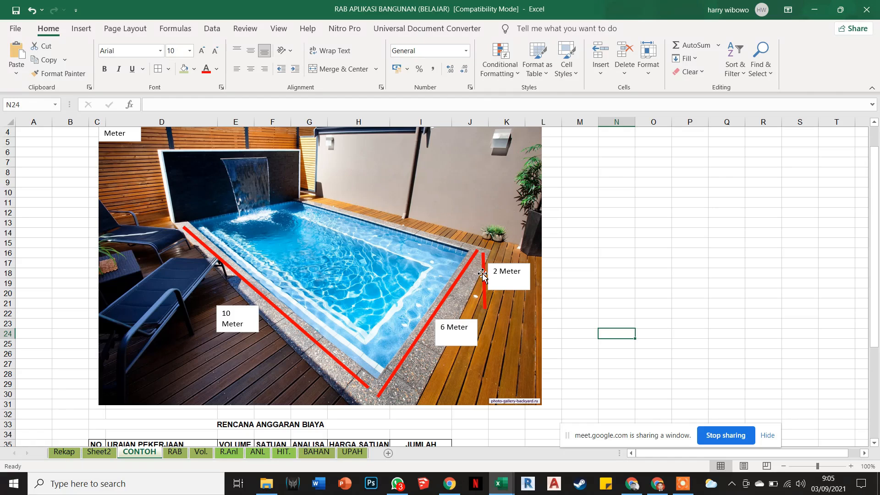
scroll(483, 274, down, 2)
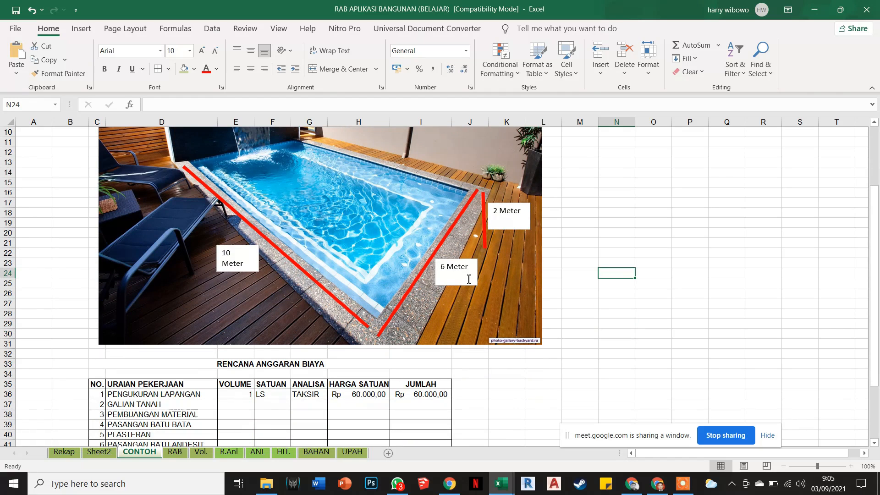
click(234, 406)
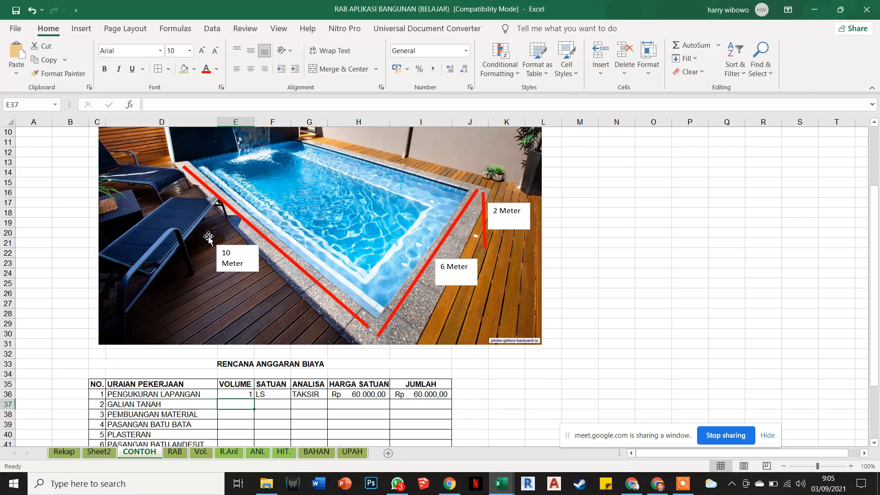
scroll(232, 218, up, 1)
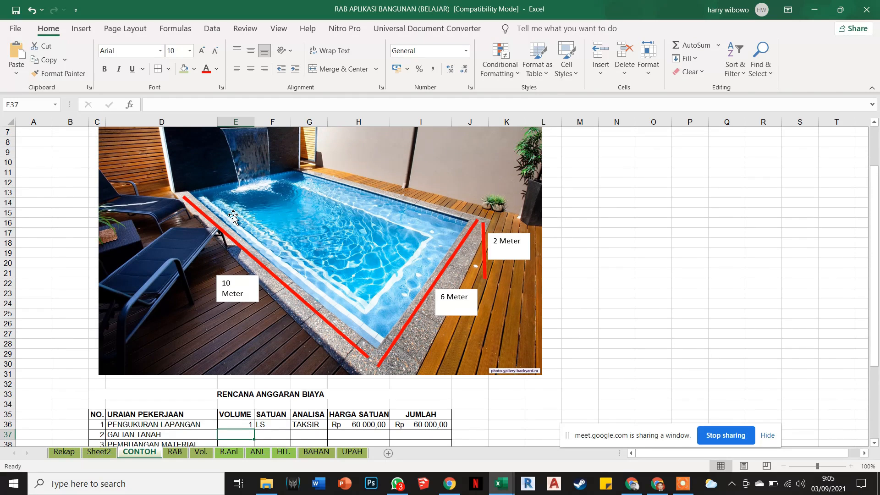
click(484, 224)
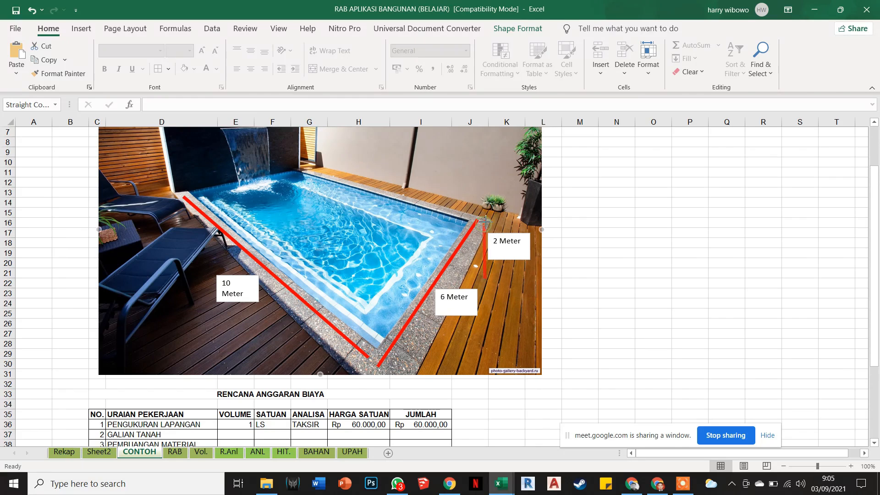
scroll(440, 257, down, 1)
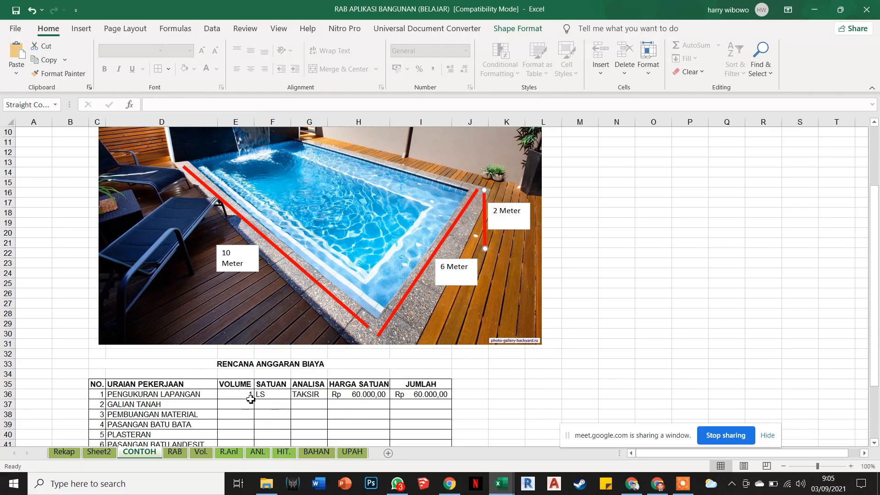
Calculate the GALIAN TANAH volume in E37 with the formula =10*6*2
click(238, 403)
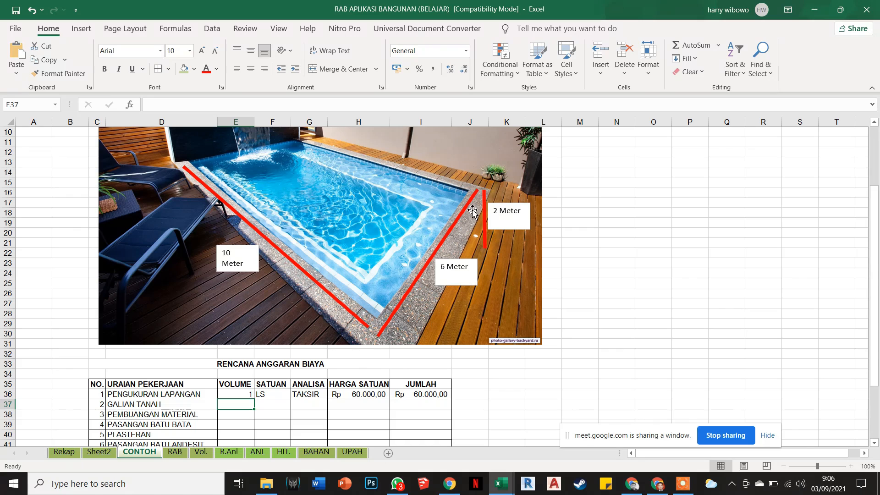
double_click(243, 404)
text(=10*)
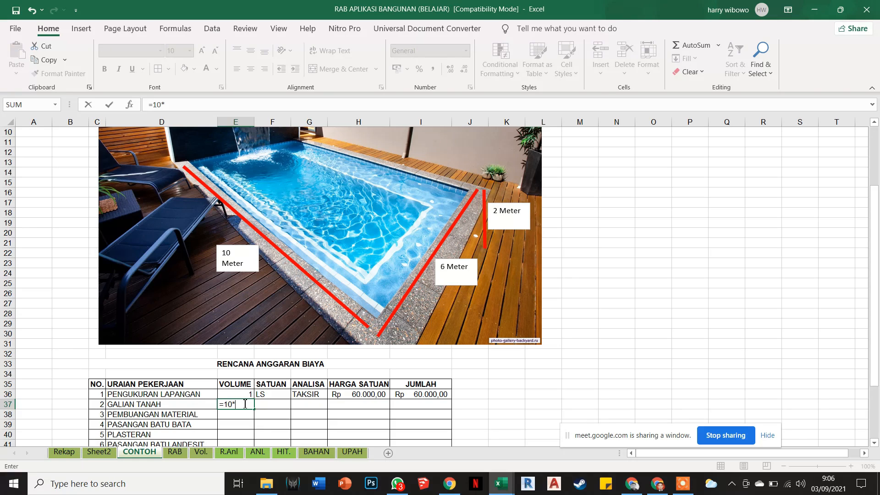
text(6*2)
key(Return)
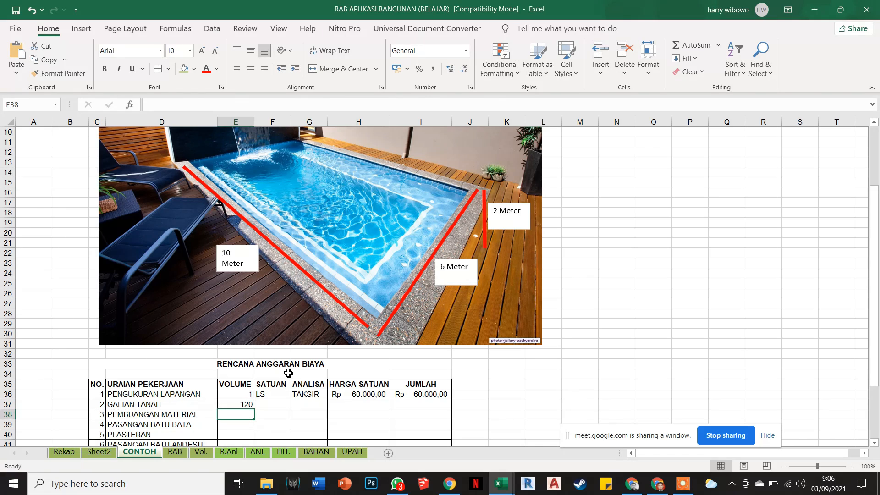
Enter "m3" as the unit for GALIAN TANAH in F37
click(259, 403)
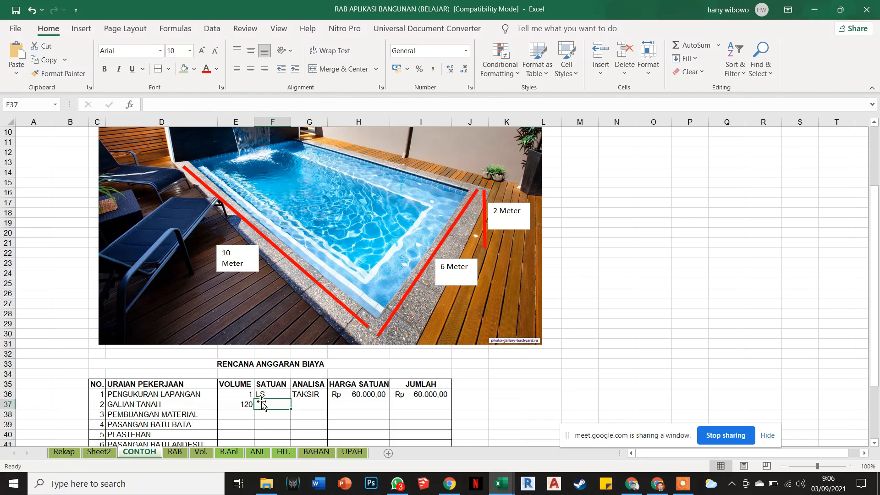
text(m)
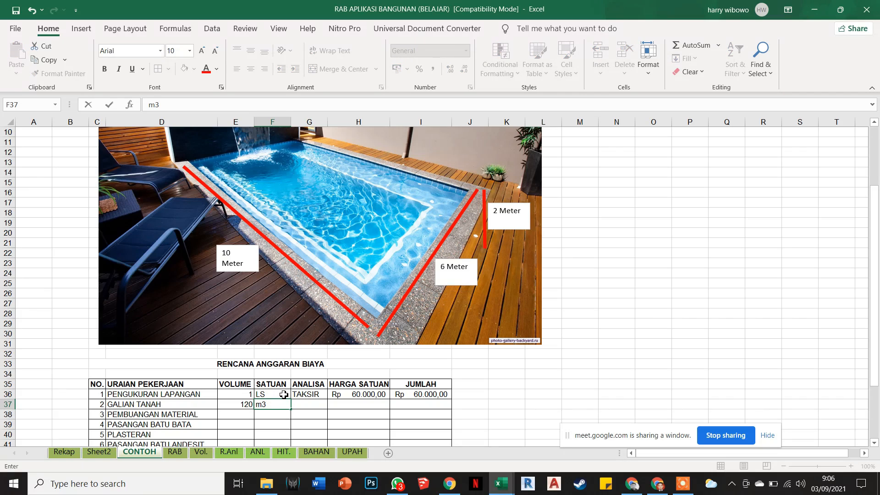
text(3)
click(546, 369)
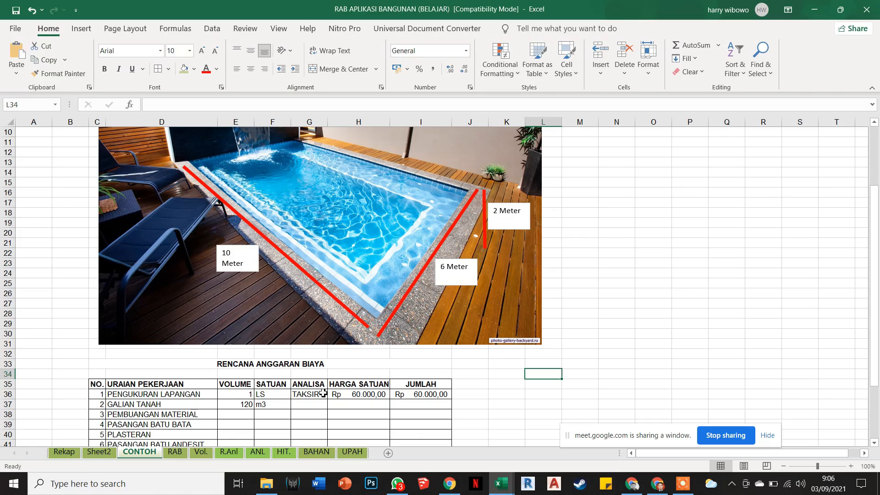
Check the analysis source at the head of the ANL sheet and enter "pupr" as the GALIAN TANAH analysis in CONTOH cell G37
click(308, 403)
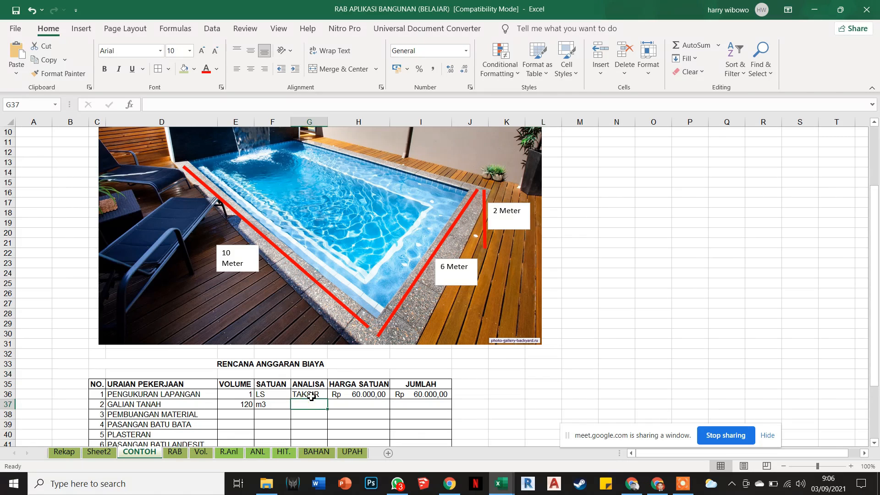
click(258, 452)
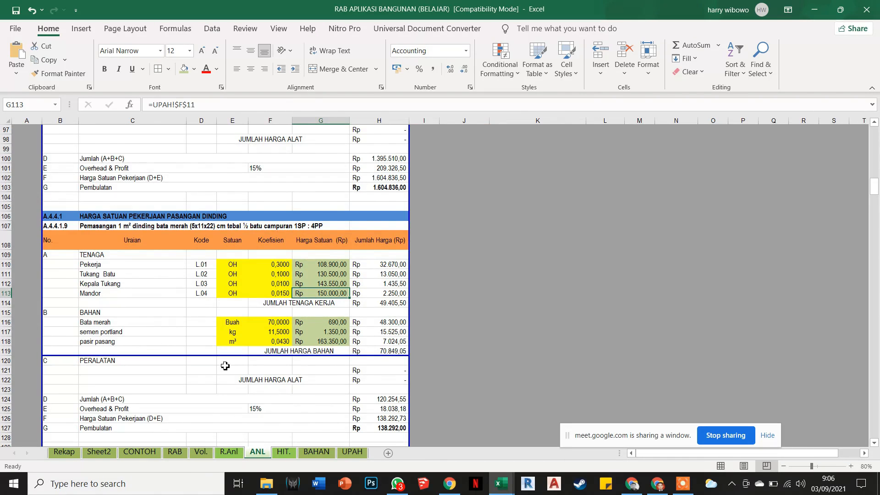
scroll(225, 366, up, 20)
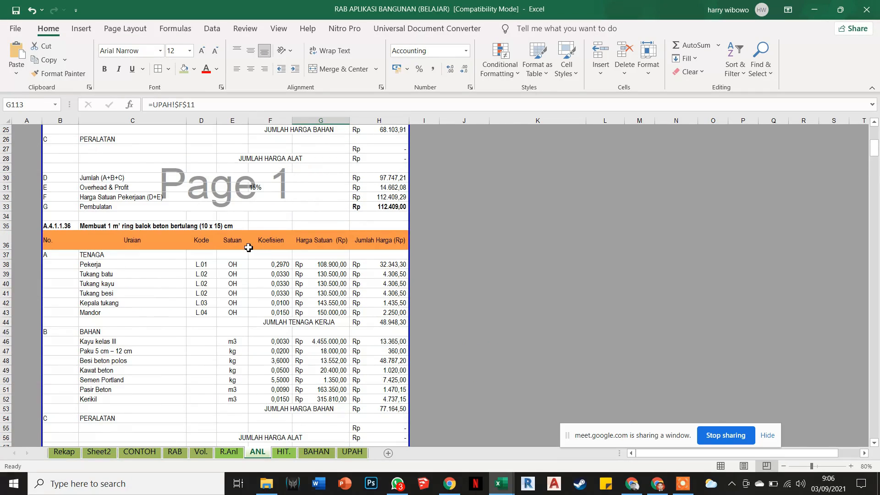
scroll(257, 252, up, 8)
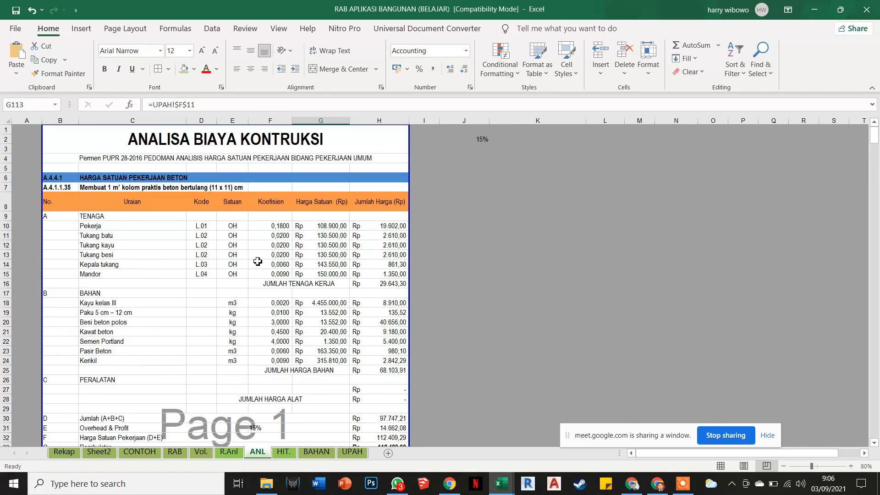
click(140, 452)
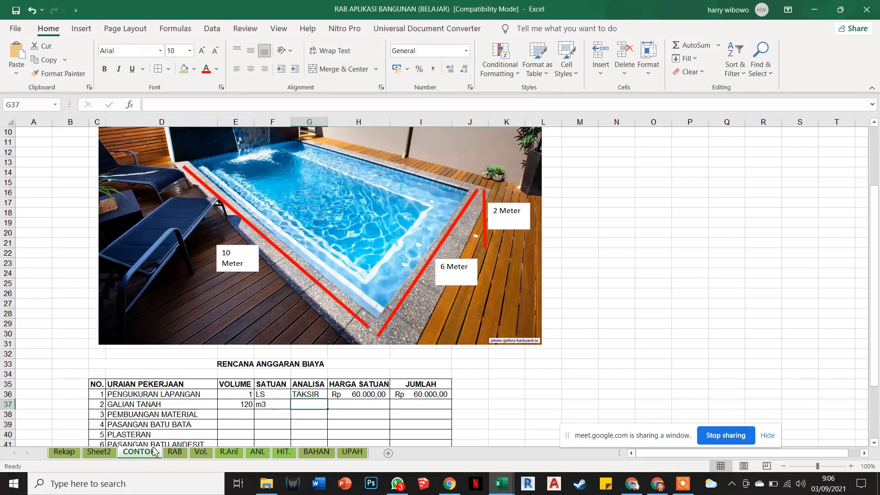
scroll(309, 427, down, 1)
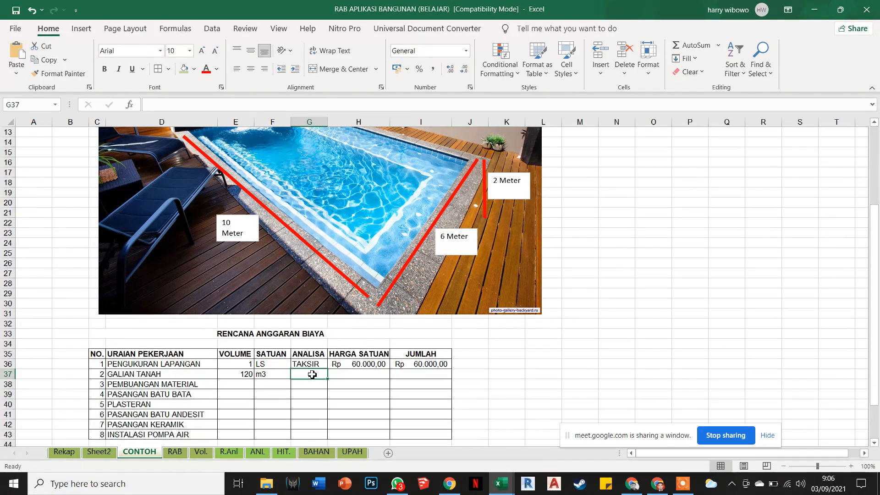
double_click(313, 375)
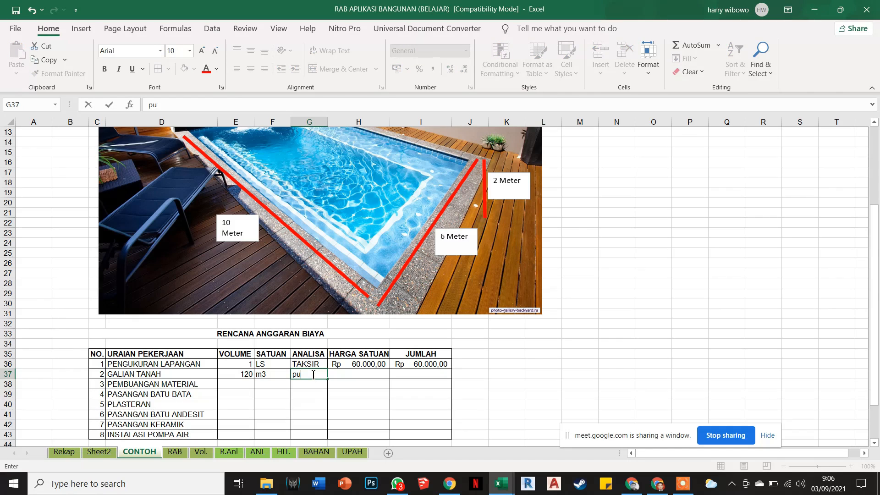
Enter a unit price of 100000 for GALIAN TANAH in H37
click(361, 375)
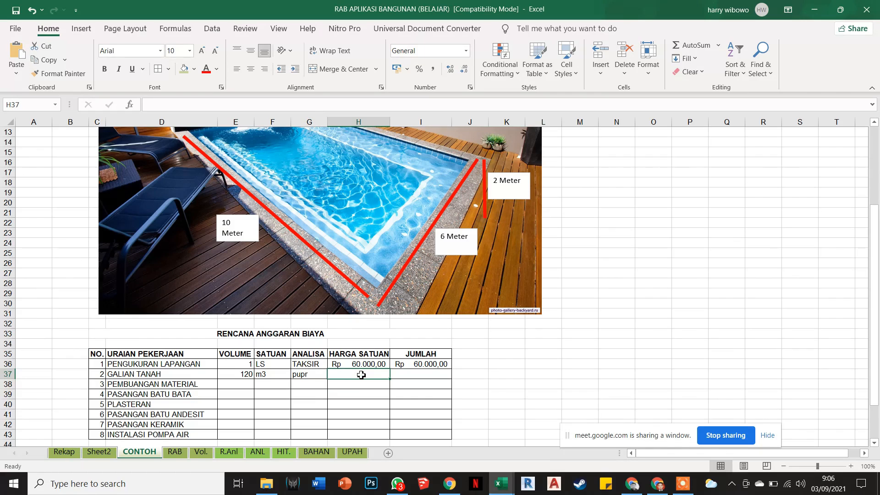
text(100000)
key(Return)
Format the unit price cells H37:H43 as Accounting with two decimal places
drag(373, 375, 369, 433)
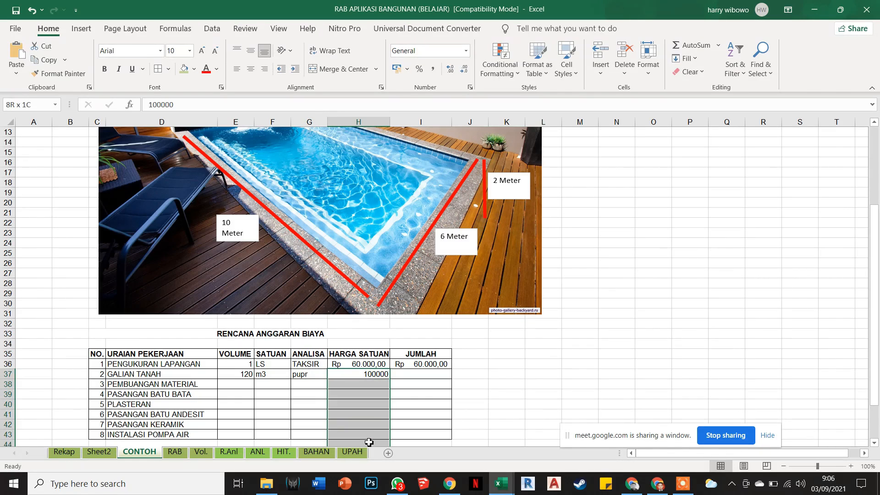
click(466, 51)
click(439, 127)
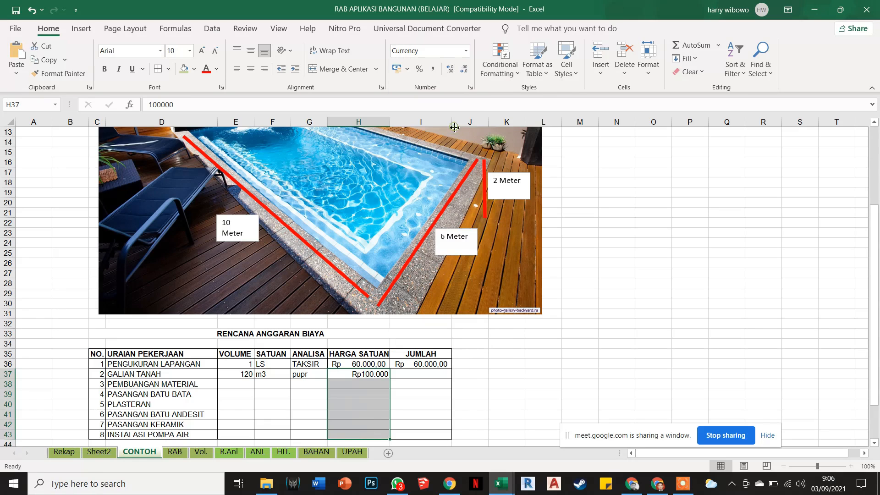
click(467, 51)
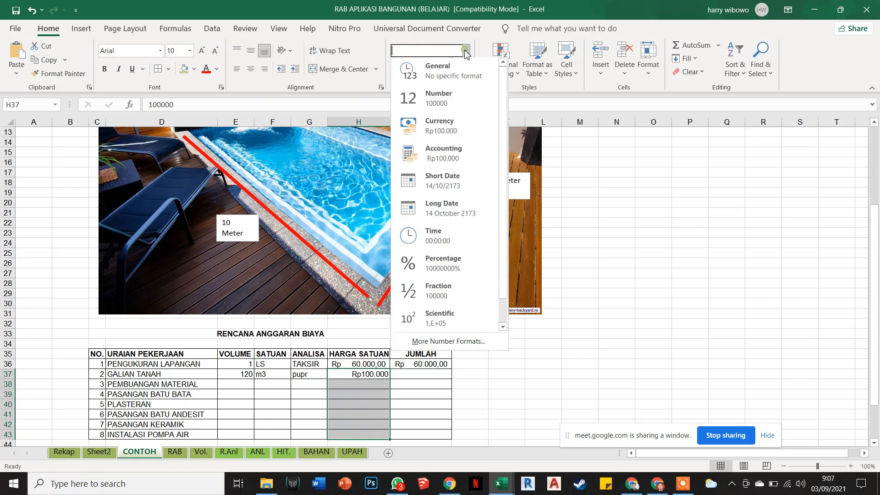
click(454, 160)
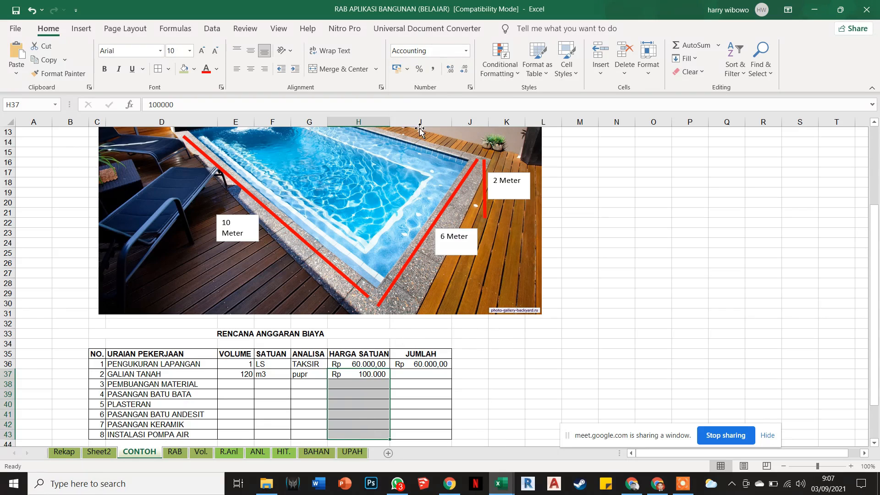
click(453, 74)
click(453, 74)
click(446, 294)
Fill the JUMLAH formula from I36 down to I43 and open the formula in I37 to check it
click(441, 366)
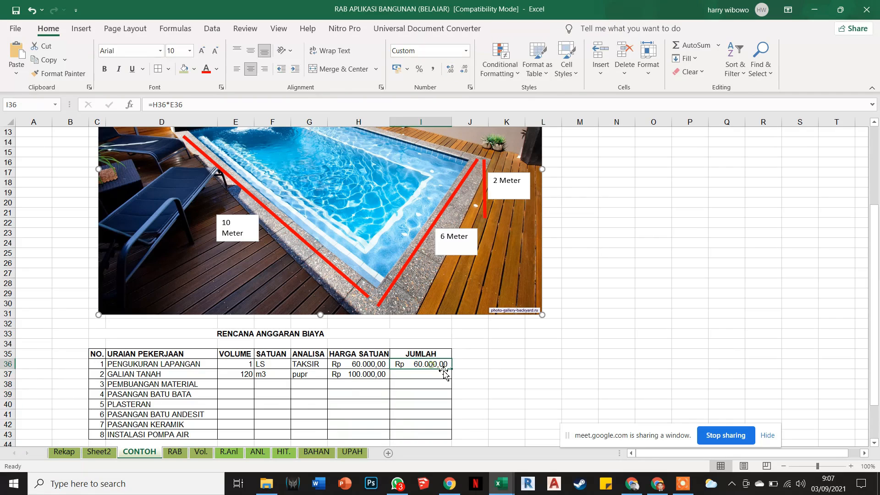
drag(452, 370, 452, 438)
double_click(439, 377)
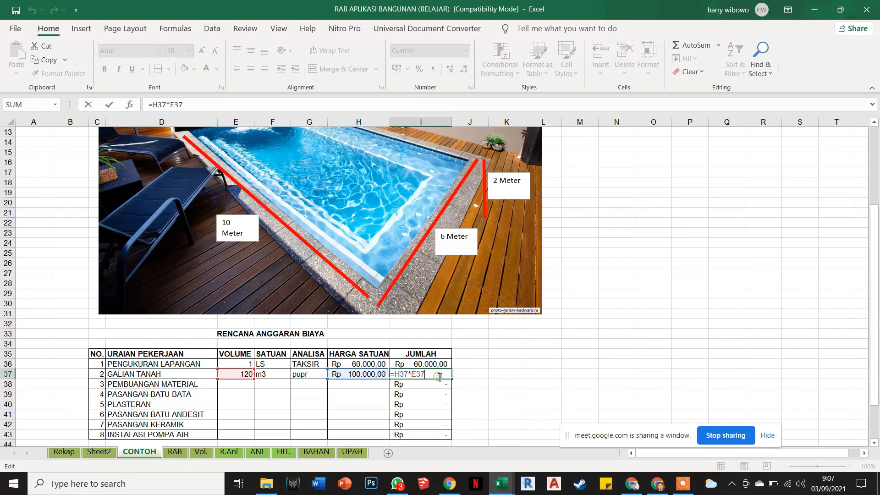
Close the JUMLAH formula check in I37 and widen column I so the total fits
click(486, 376)
drag(454, 124, 489, 122)
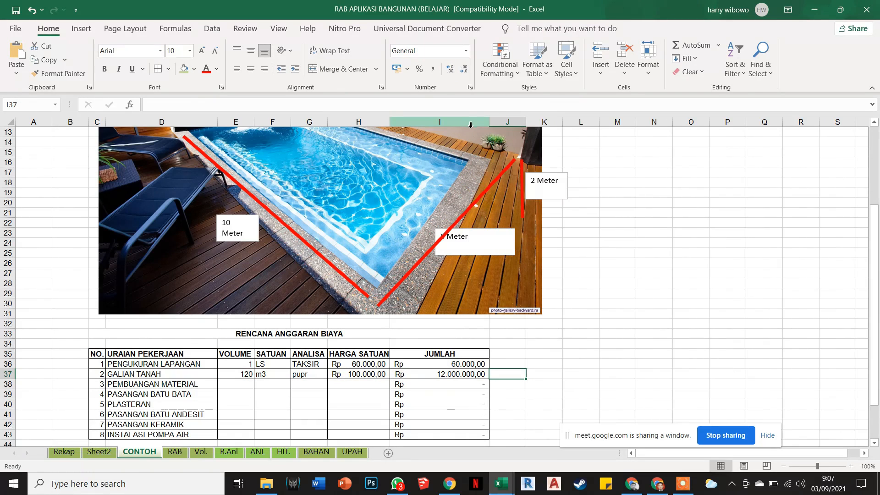
click(619, 279)
Realign the upper end of the red 6 Meter line with the pool's corner on the photo
click(480, 197)
drag(515, 160, 477, 163)
click(618, 284)
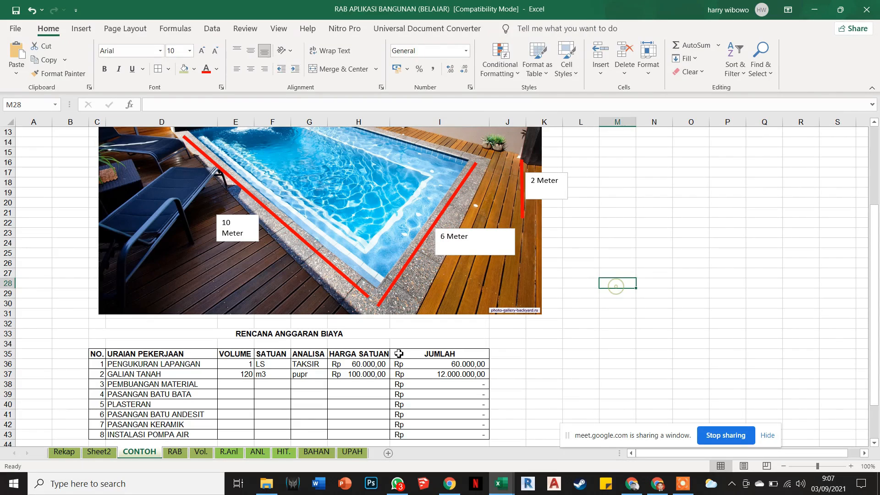
Correct the GALIAN TANAH unit price in H37 to 10000
double_click(358, 376)
drag(391, 375, 381, 375)
key(BackSpace)
click(545, 393)
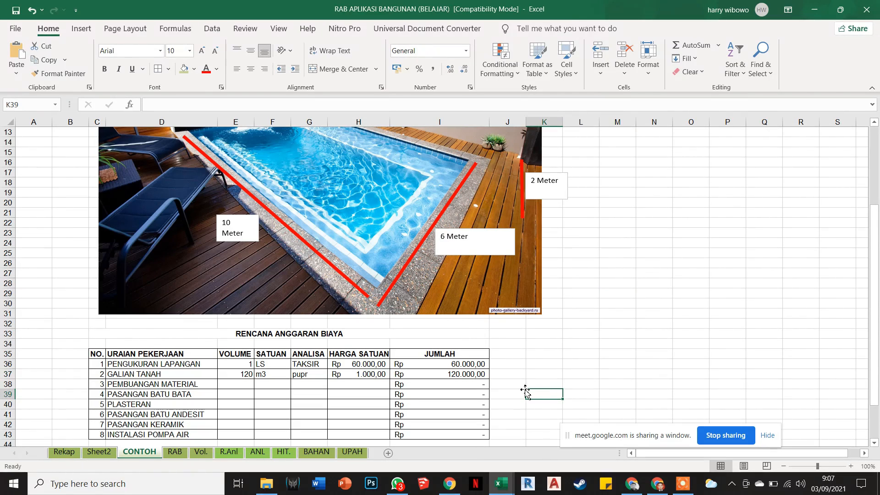
click(375, 375)
double_click(375, 374)
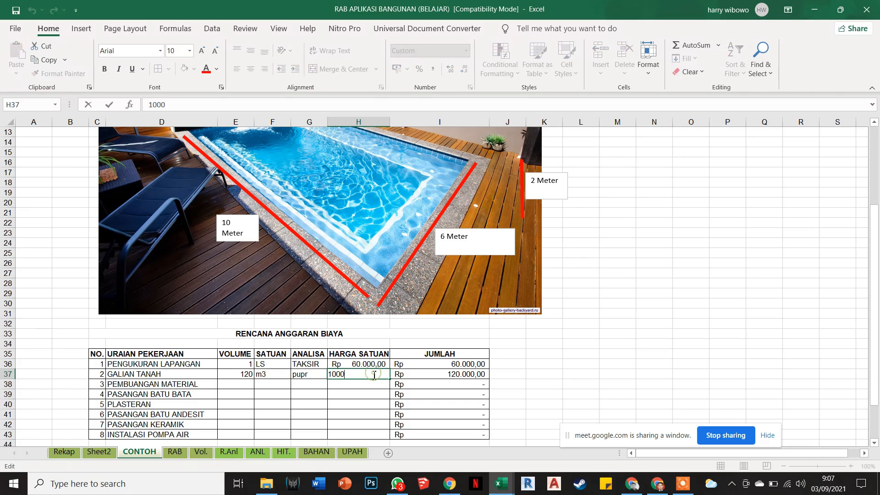
text(0)
click(546, 384)
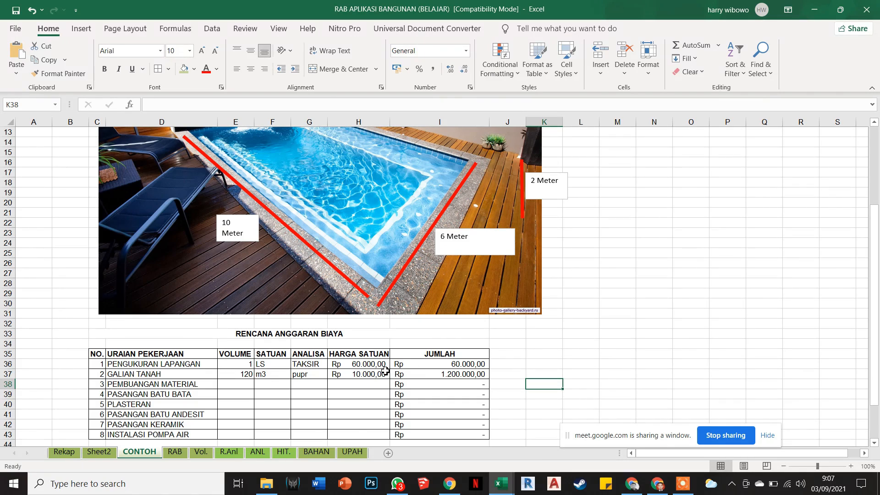
Extend the table title in C33 to "RENCANA ANGGARAN BIAYA (CONTOH)"
scroll(385, 371, up, 2)
scroll(386, 374, down, 1)
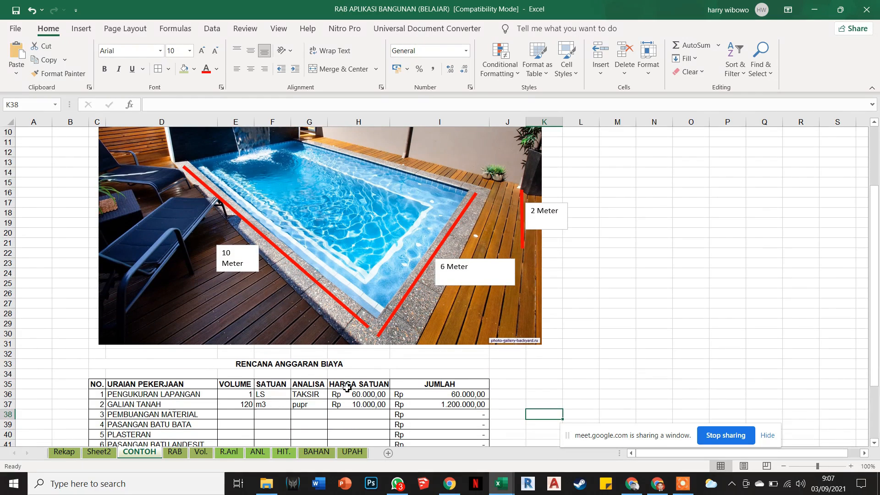
click(337, 367)
double_click(356, 368)
text(9con)
key(BackSpace)
key(BackSpace)
key(BackSpace)
key(BackSpace)
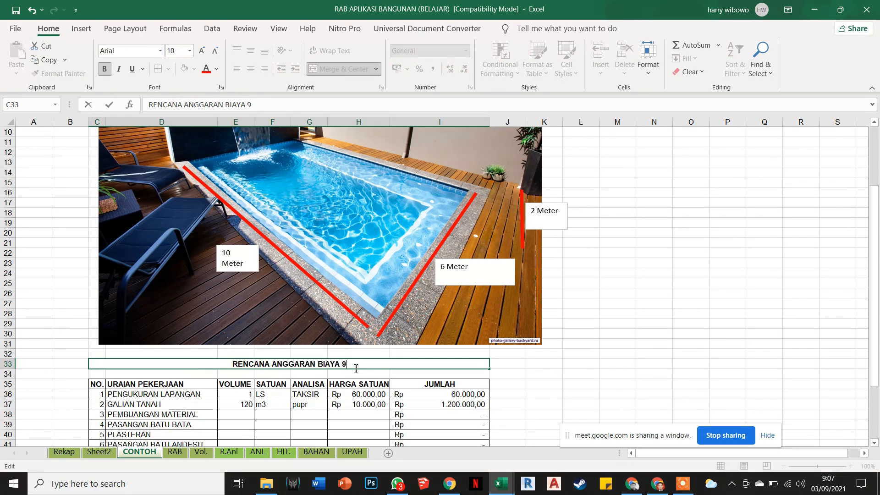
key(Caps_Lock)
text((CO)
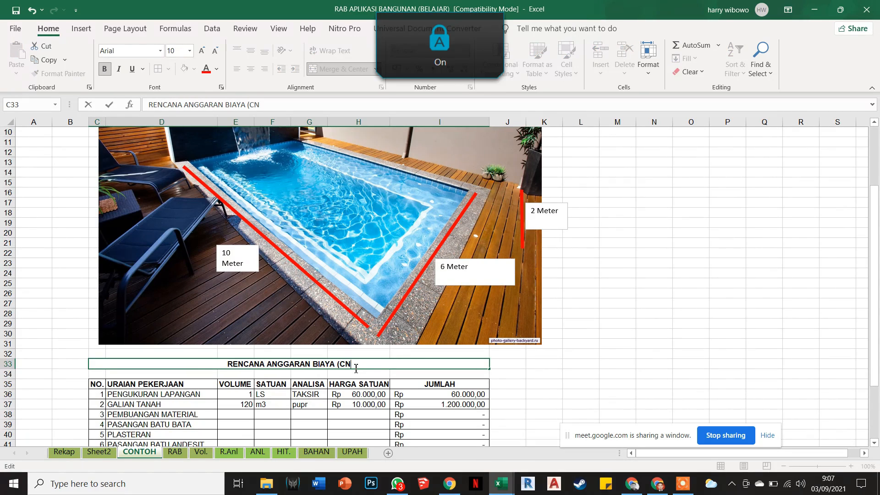
text(NTOH)
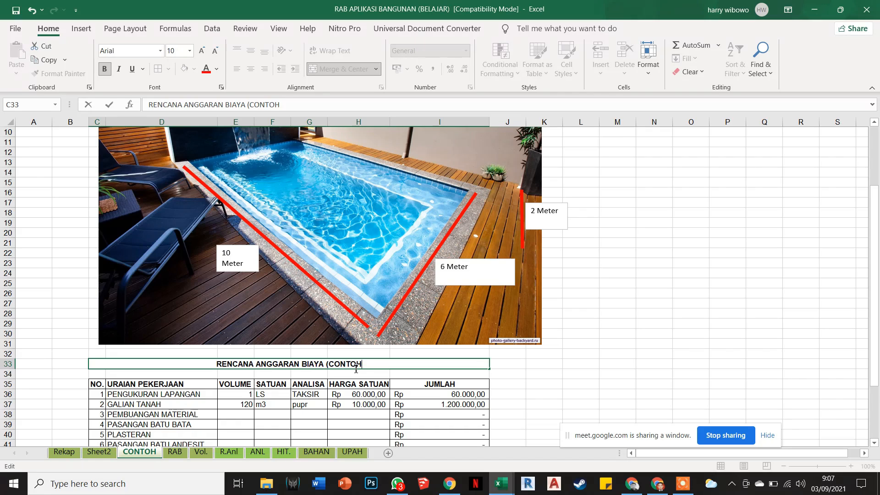
text())
click(601, 354)
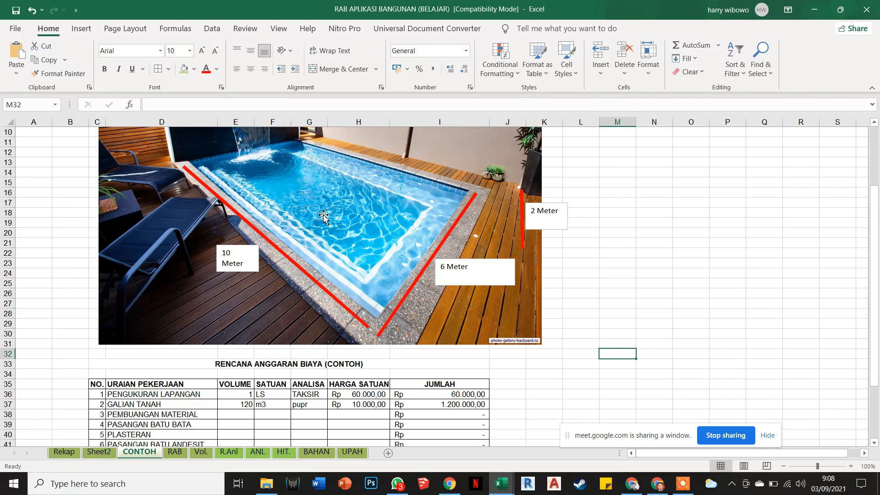
Review the pool photo's marked dimensions against the estimate table and check the Google Meet call in between
scroll(309, 270, up, 2)
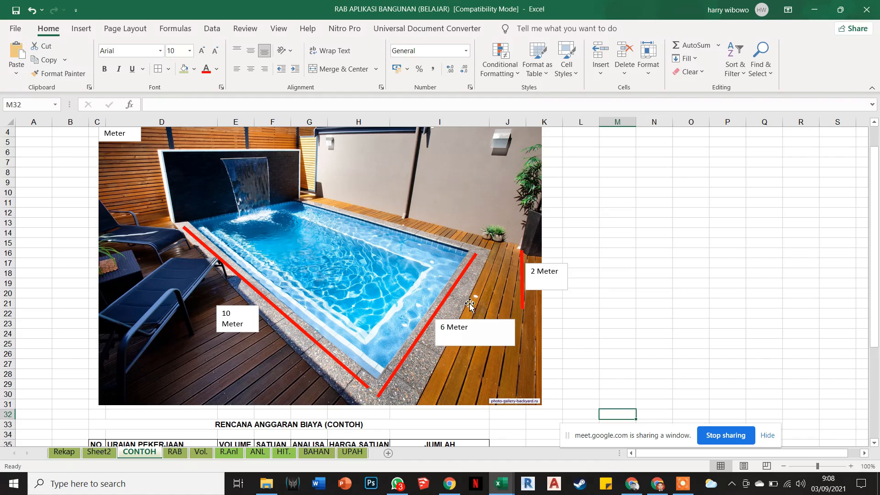
scroll(477, 287, down, 1)
scroll(477, 286, down, 1)
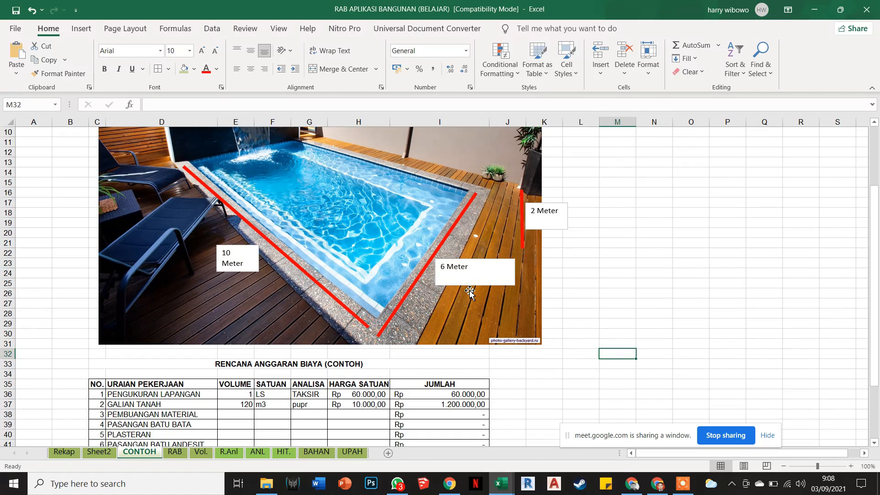
scroll(441, 320, down, 1)
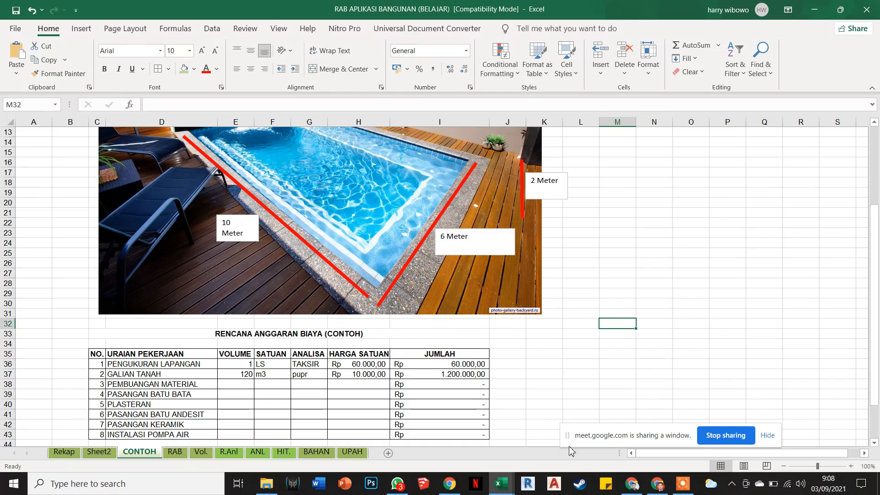
click(658, 485)
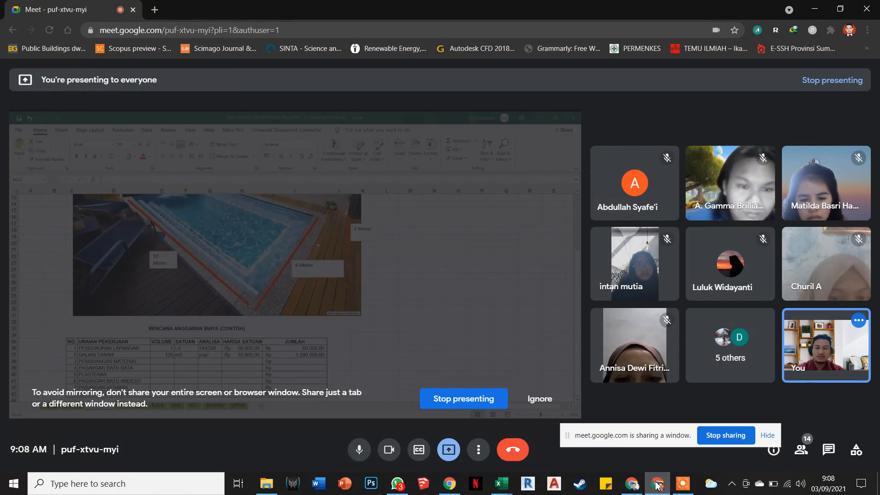
click(658, 484)
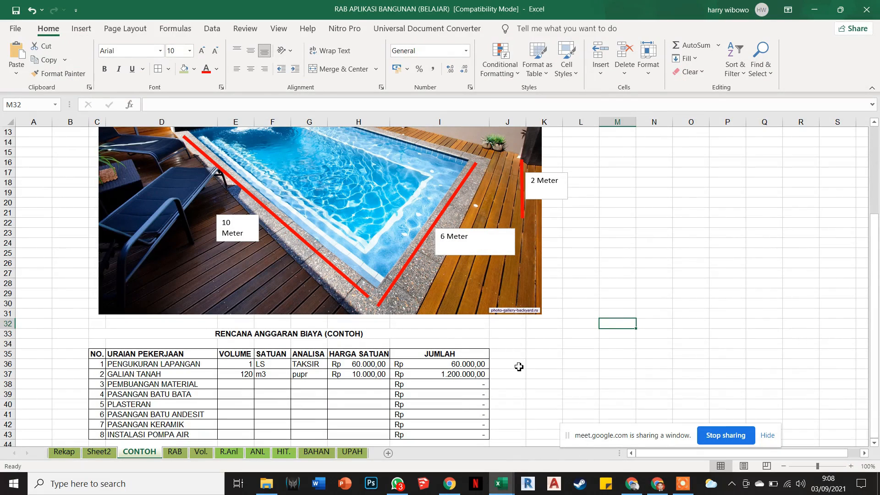
scroll(518, 367, up, 1)
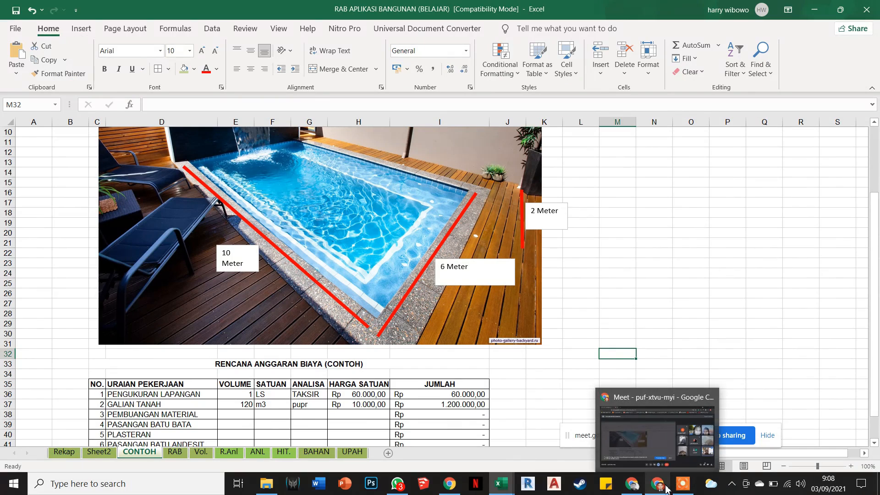
click(585, 303)
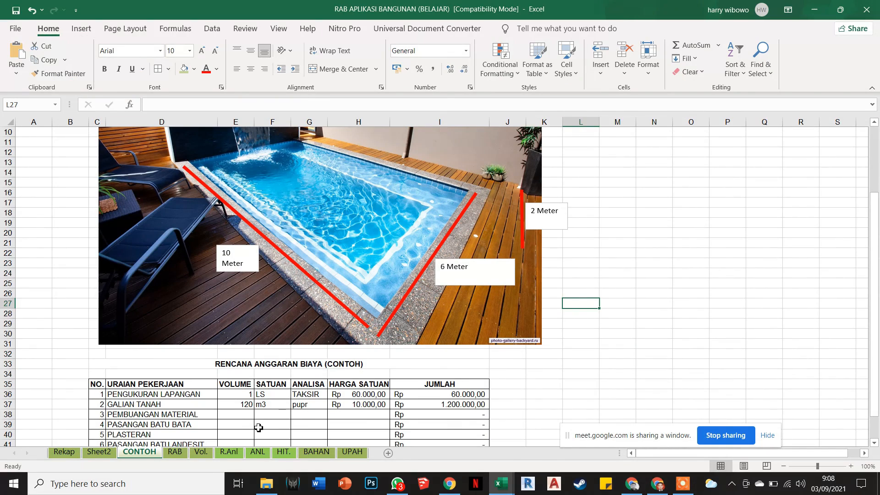
scroll(251, 426, down, 1)
scroll(248, 388, up, 2)
scroll(249, 388, down, 2)
scroll(248, 388, down, 2)
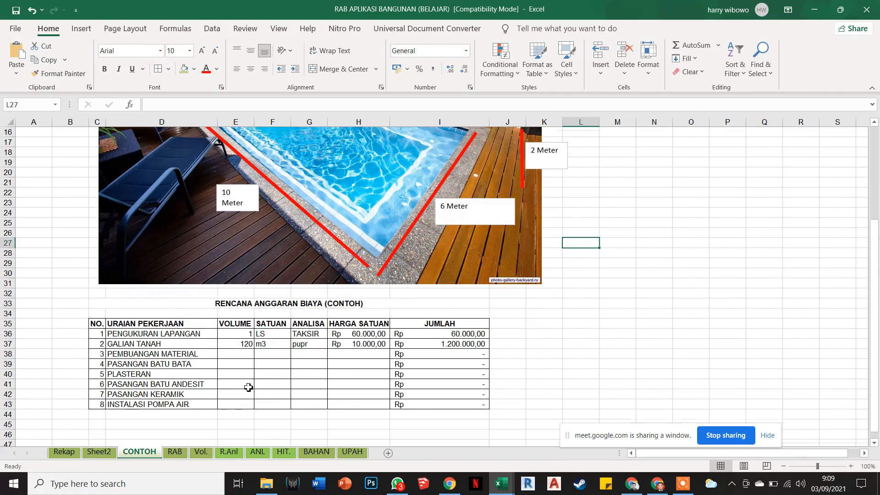
Check the GALIAN TANAH volume formula and link the PEMBUANGAN MATERIAL volume in E38 to E37
click(239, 347)
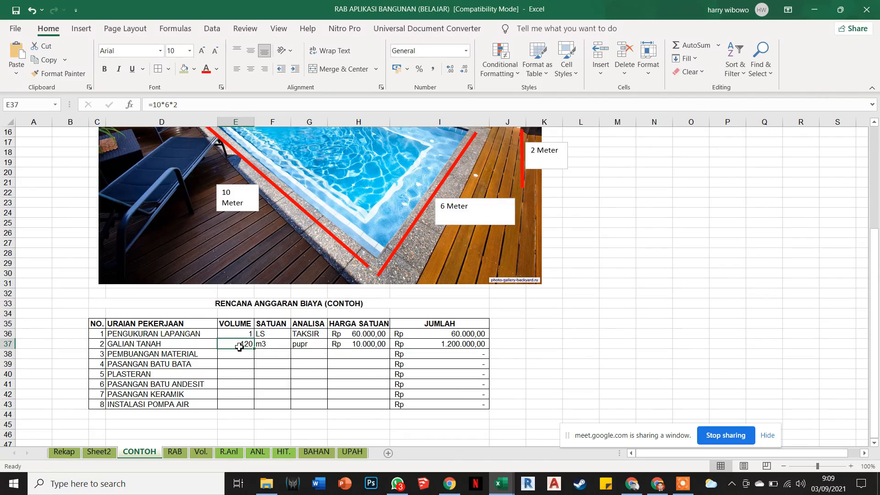
click(239, 353)
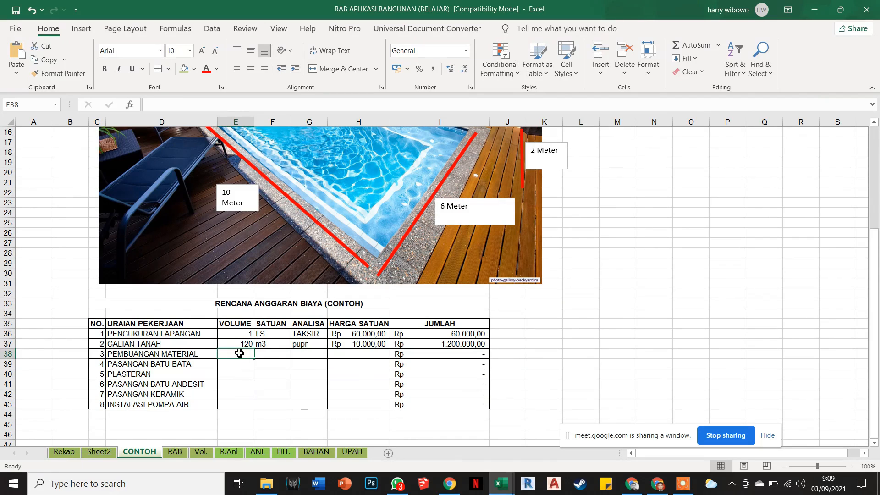
text(=)
click(249, 344)
key(Return)
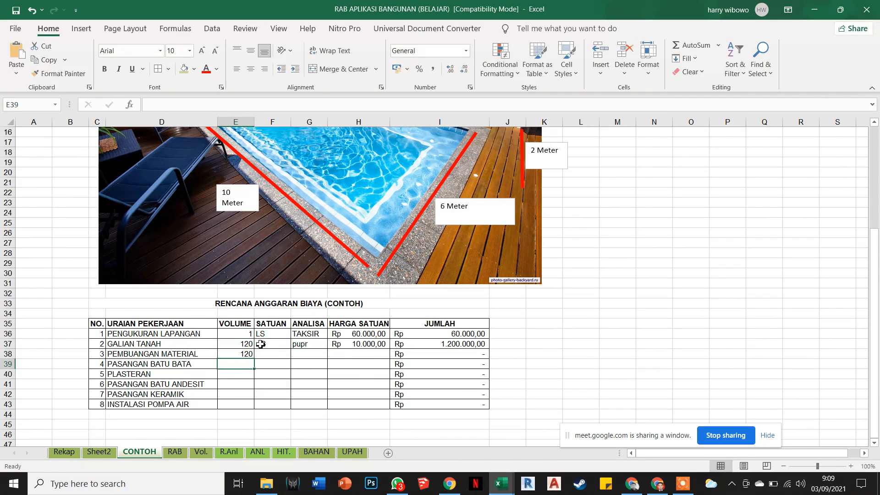
Copy the m3 unit from F37 into F38 for PEMBUANGAN MATERIAL
click(270, 352)
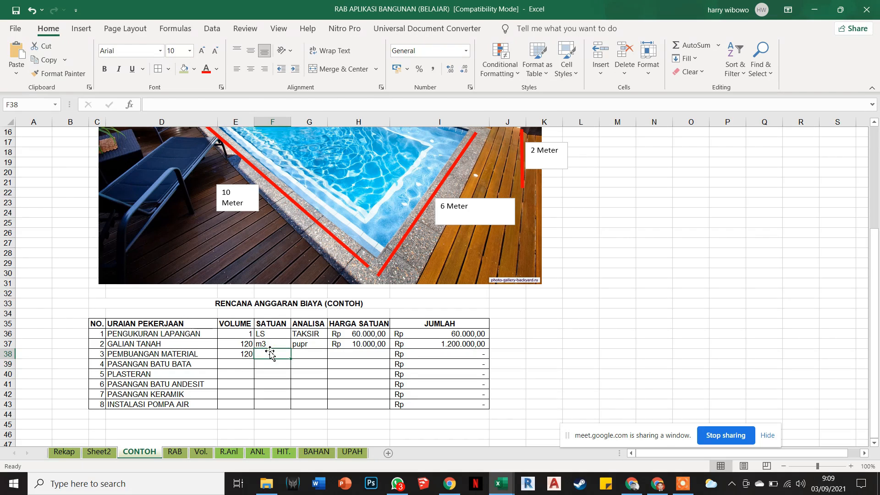
key(Return)
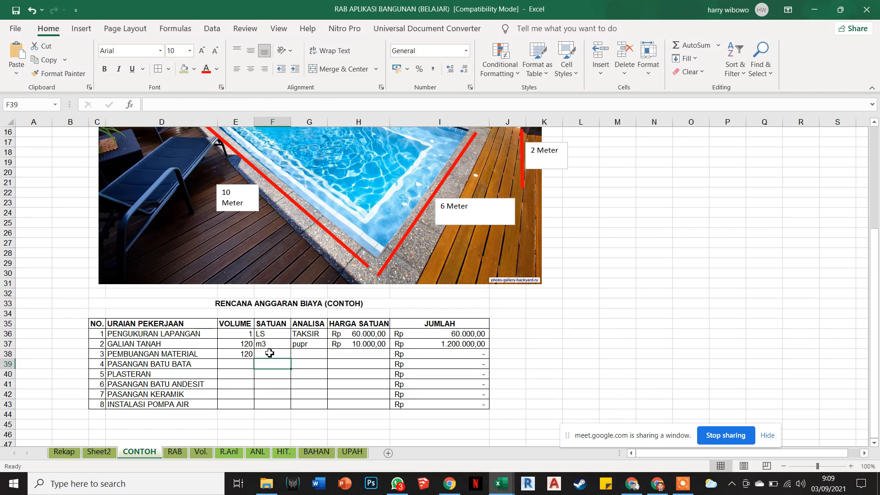
click(269, 344)
key(ctrl+c)
click(270, 352)
key(ctrl+v)
key(Escape)
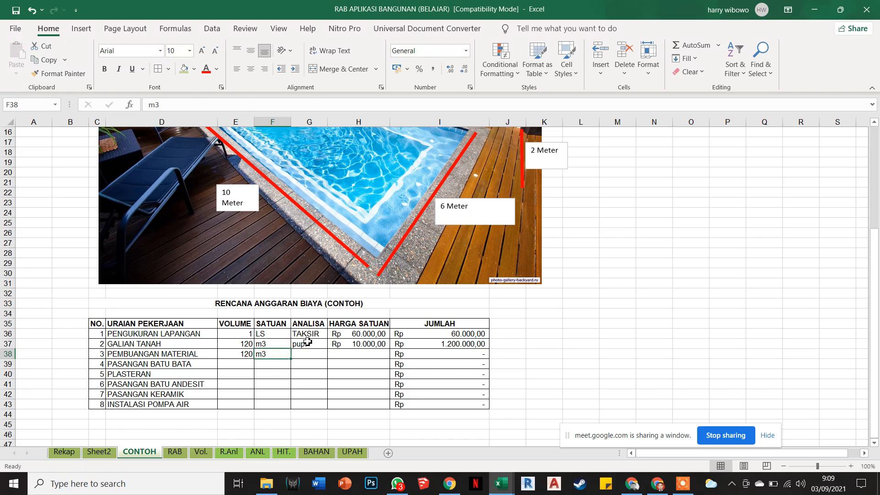
Copy the TAKSIR analysis from G36 into G38 and enter a PEMBUANGAN MATERIAL unit price of 5000 in H38
click(307, 337)
key(ctrl+c)
click(306, 354)
key(ctrl+v)
key(Escape)
click(347, 354)
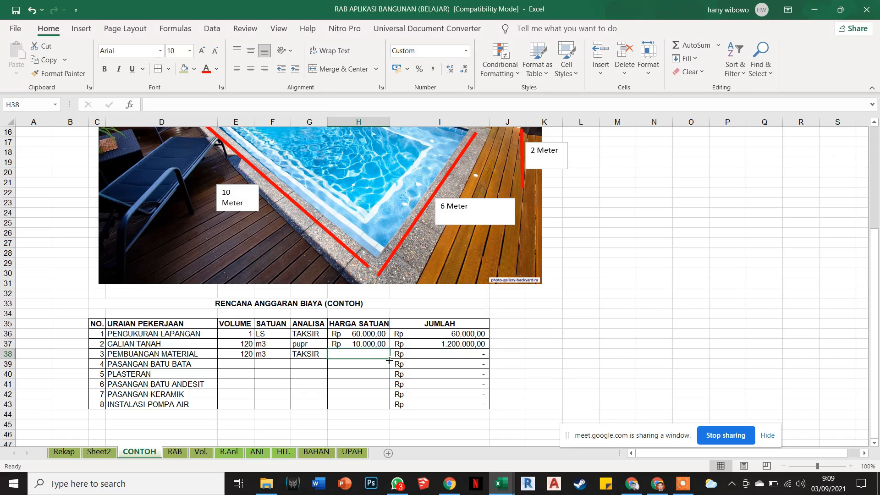
text(5000)
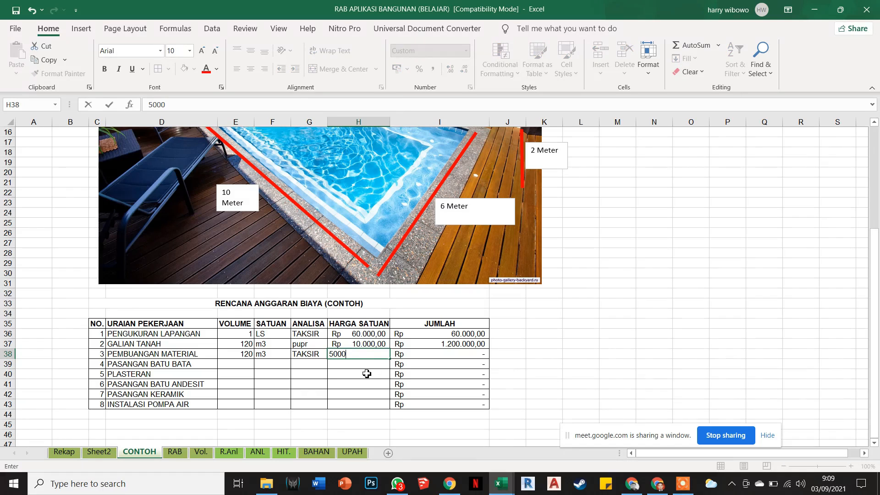
click(367, 374)
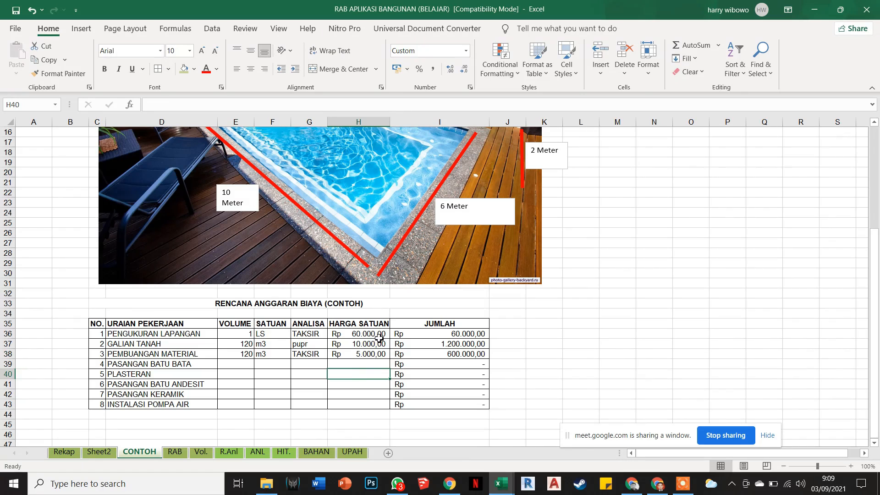
Examine the pool walls and marked dimensions on the photo for the PASANGAN BATU BATA volume in E39
scroll(362, 337, up, 2)
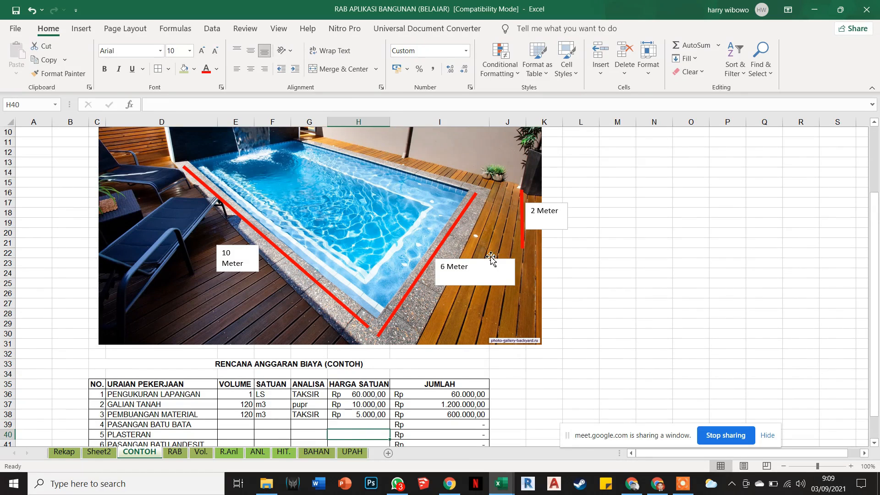
scroll(491, 260, down, 1)
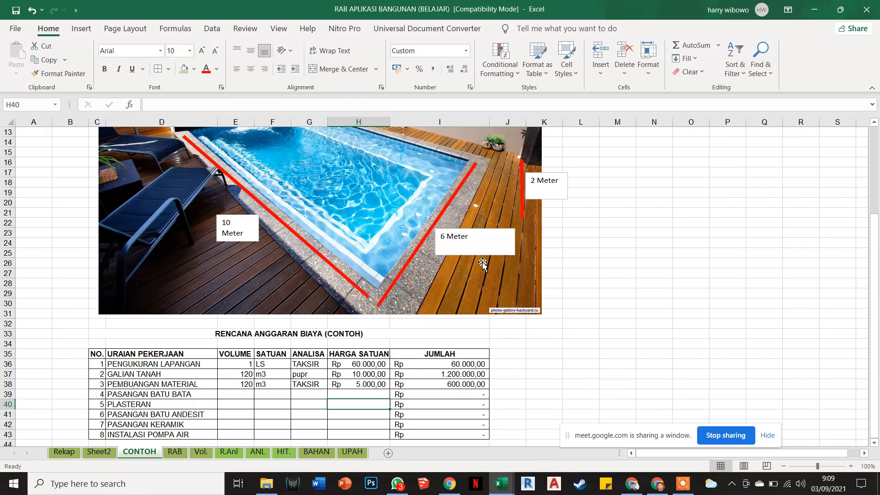
scroll(384, 337, up, 2)
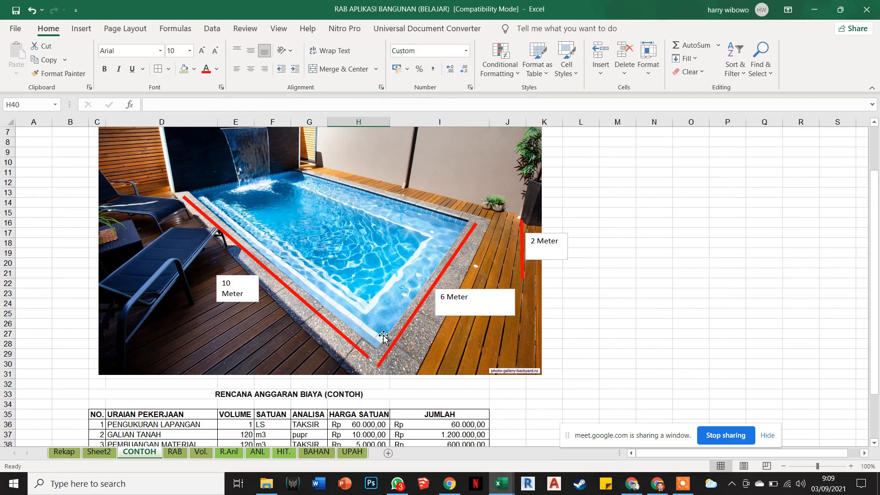
scroll(384, 337, down, 3)
click(236, 363)
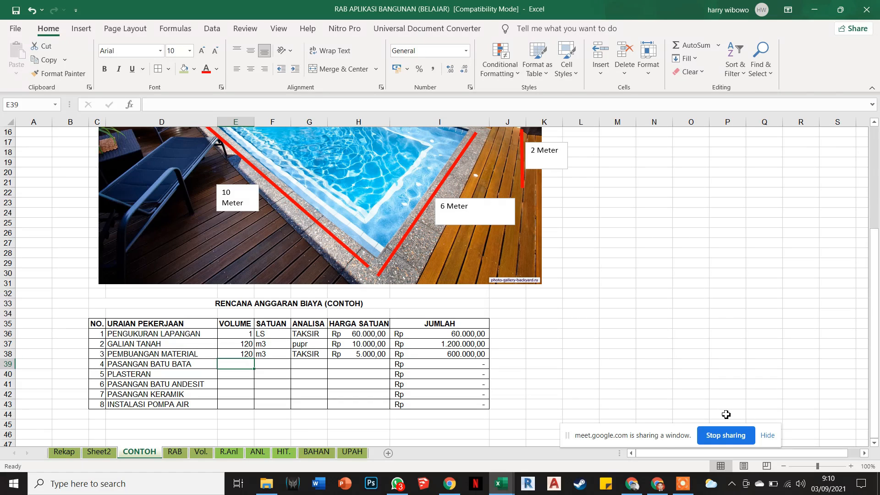
scroll(722, 414, down, 1)
scroll(385, 341, up, 2)
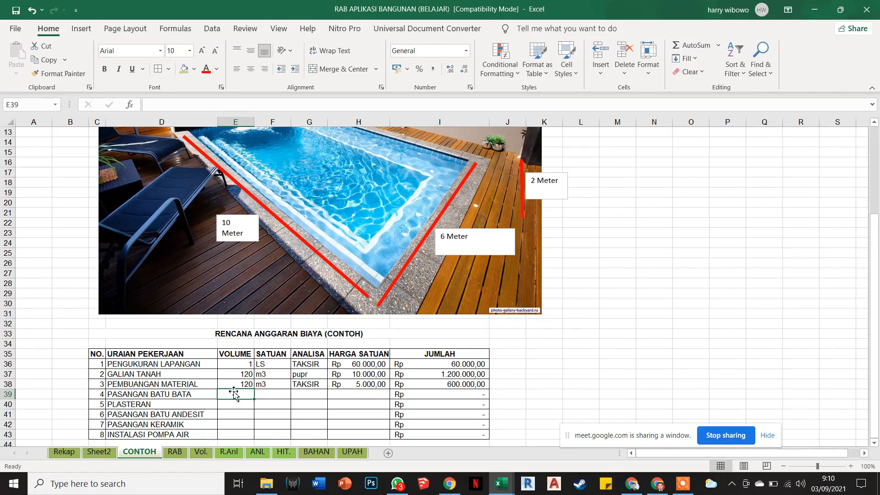
scroll(432, 228, up, 1)
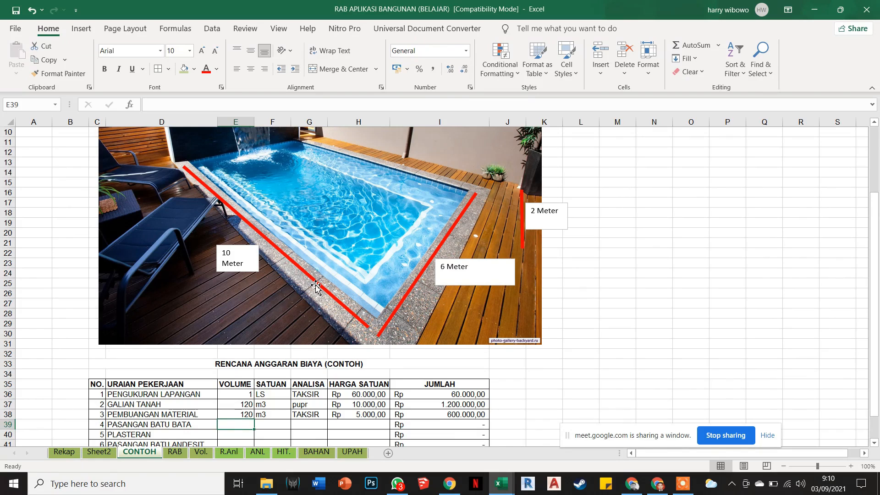
scroll(315, 286, down, 1)
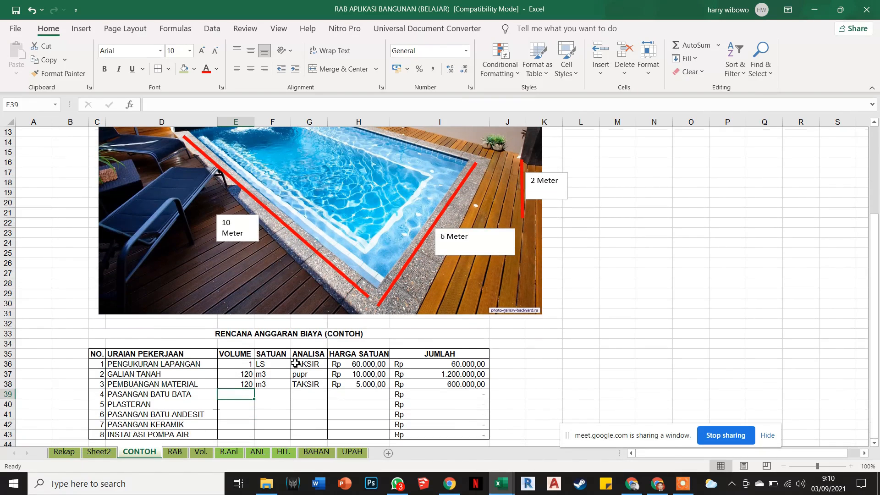
Enter M2 as the SATUAN unit for PASANGAN BATU BATA
click(264, 391)
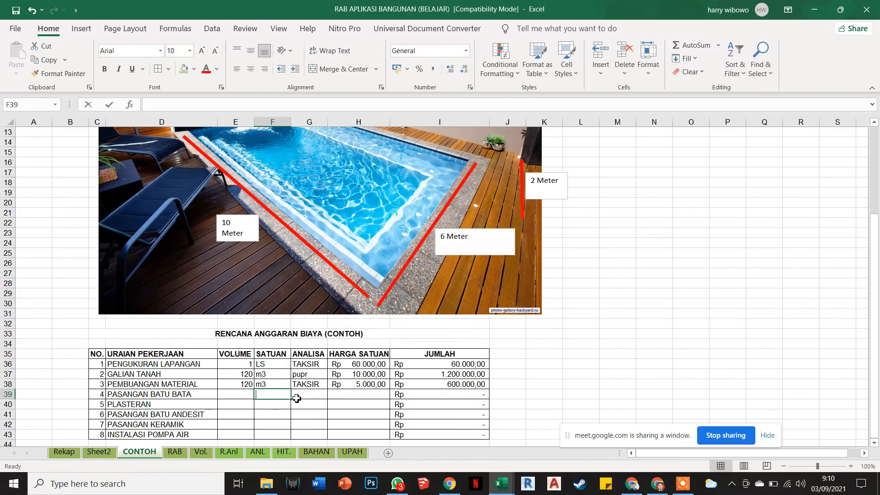
text(M2)
click(662, 323)
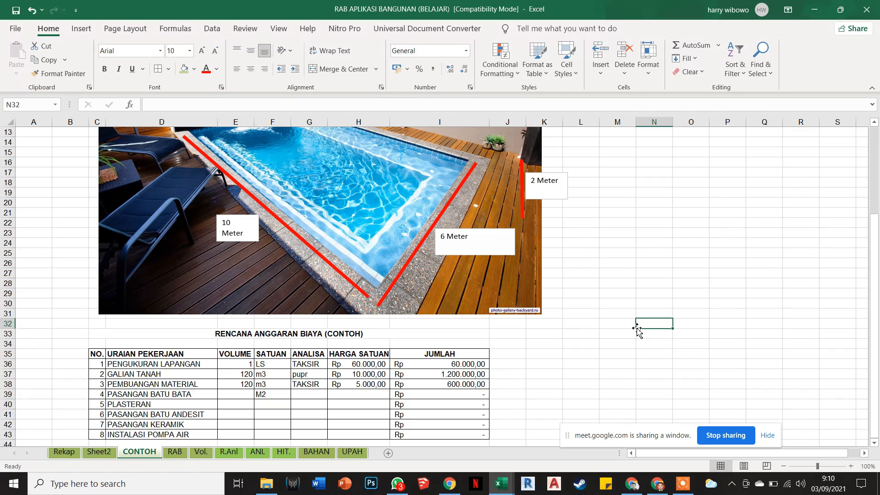
Draw a sloping straight line about 7.26 cm wide and 2.54 cm high beside the pool photo and style it red
scroll(637, 328, up, 2)
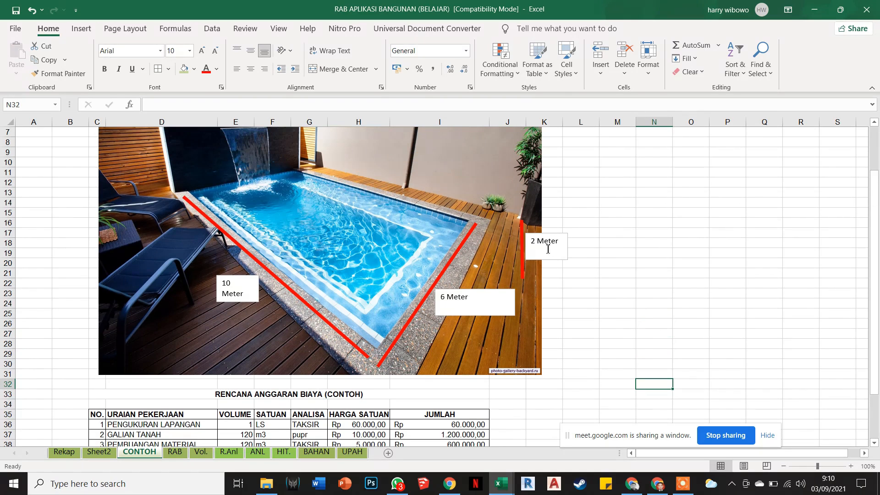
drag(526, 239, 529, 239)
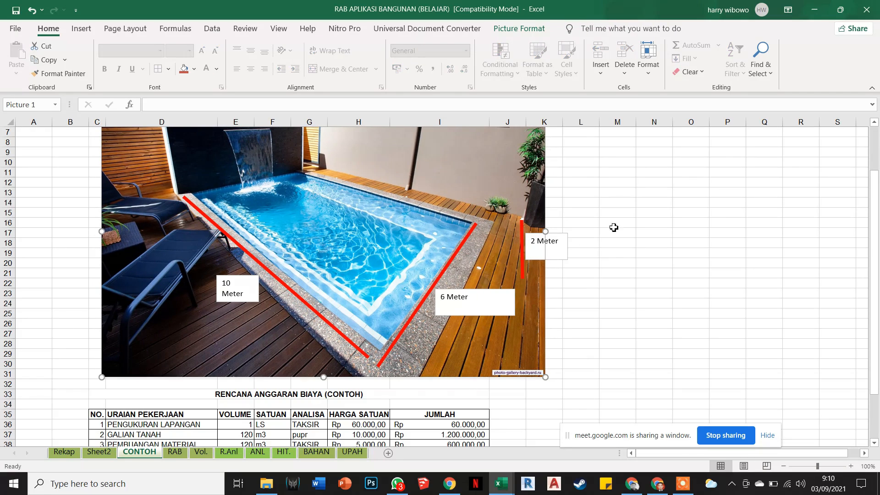
click(81, 28)
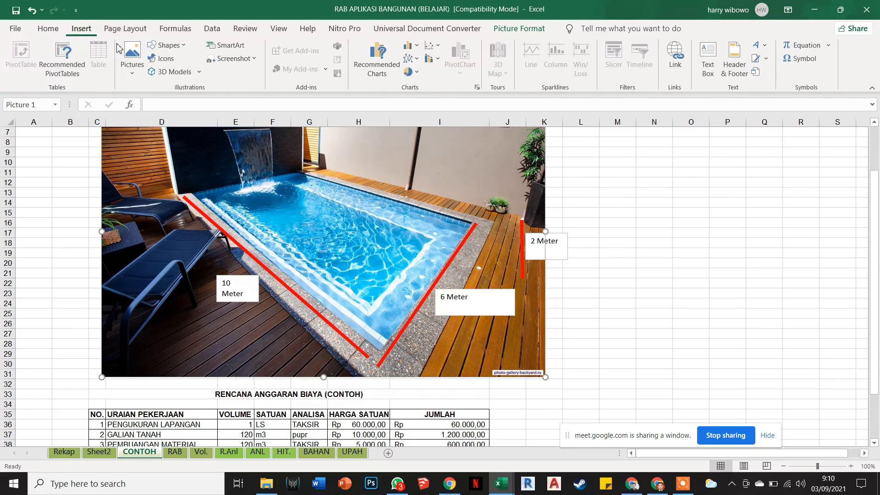
click(166, 48)
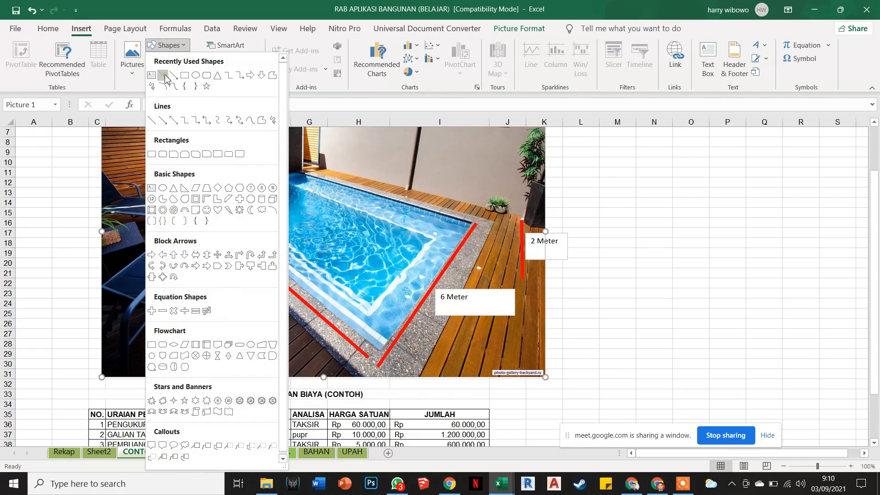
click(164, 77)
drag(638, 160, 793, 215)
click(229, 57)
click(628, 192)
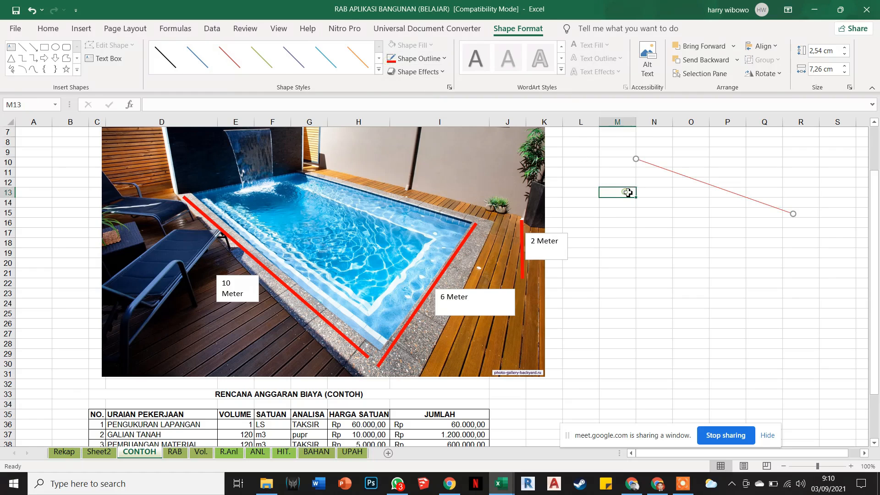
Copy the red line to a parallel position below it and join their left ends with another copy about 2.35 by 2.14 cm
click(652, 165)
key(ctrl+c)
key(ctrl+v)
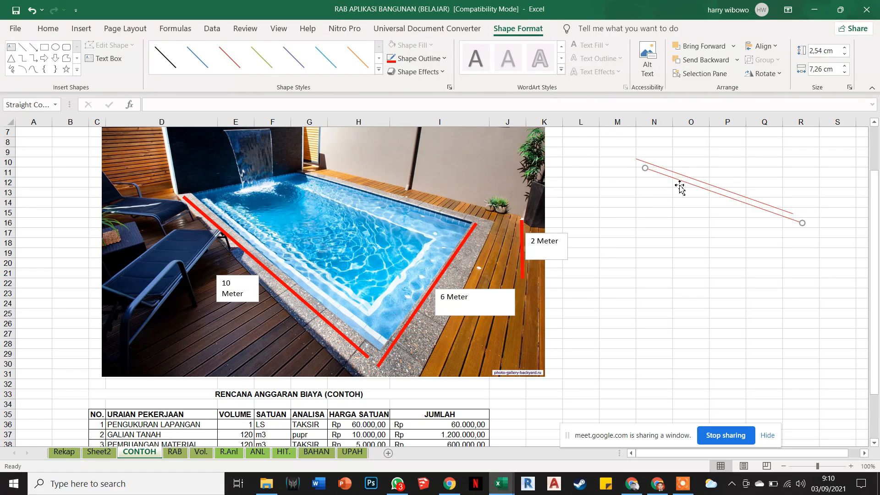
drag(680, 183, 620, 221)
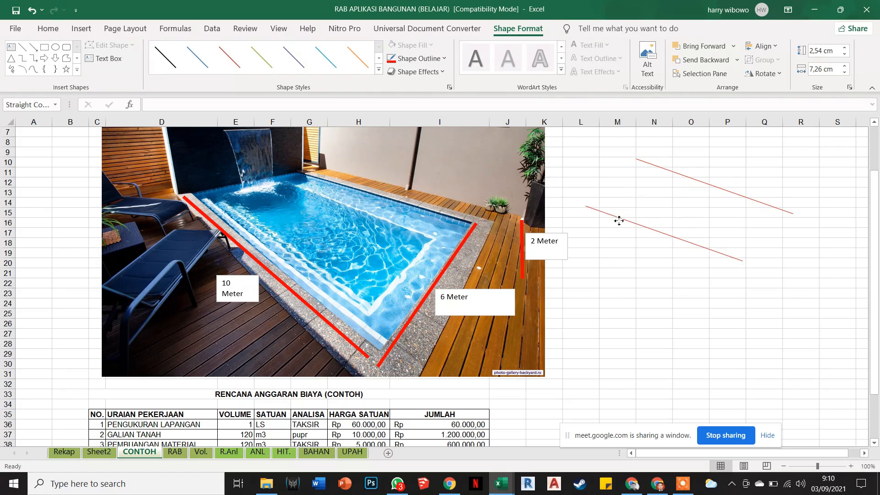
key(ctrl+v)
drag(595, 218, 585, 206)
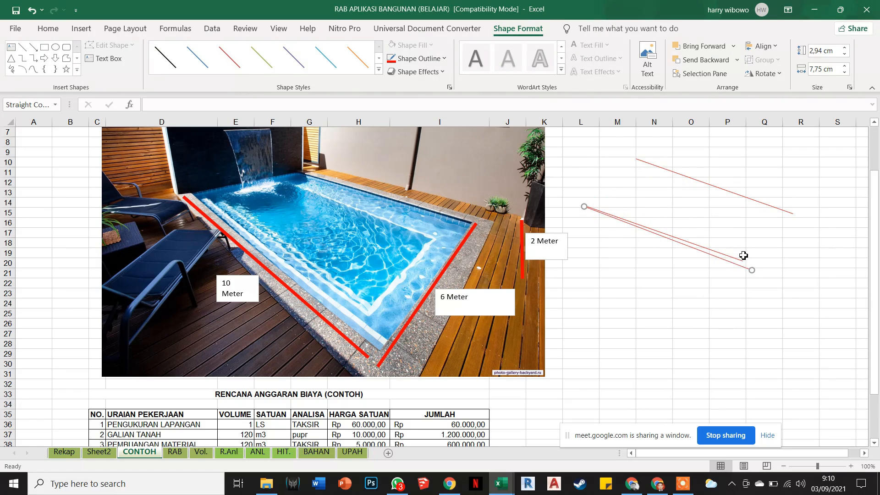
drag(749, 270, 636, 160)
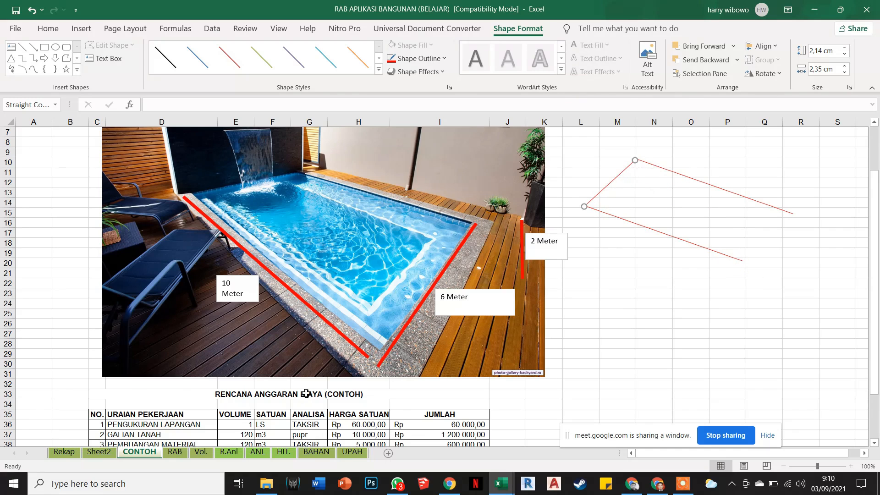
Build the box's right end face from line copies: the closing top edge, two vertical edges and the lower slanted edge
scroll(305, 396, down, 1)
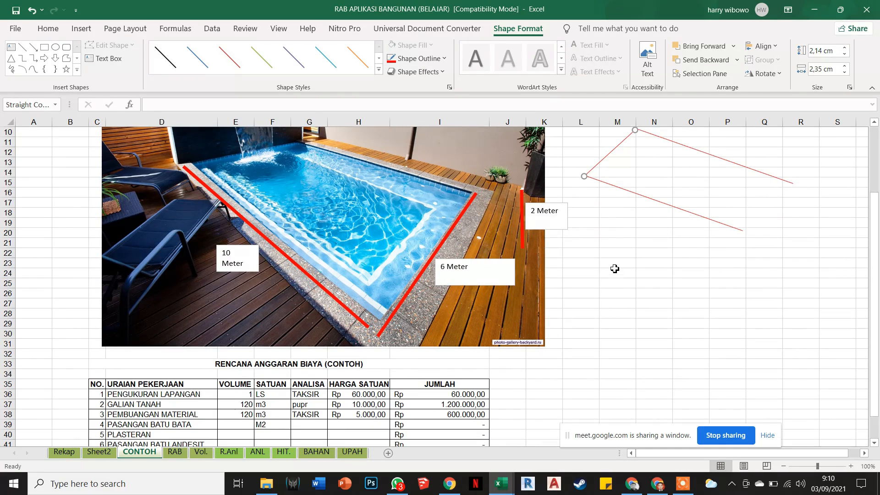
scroll(615, 269, up, 1)
click(645, 207)
click(624, 174)
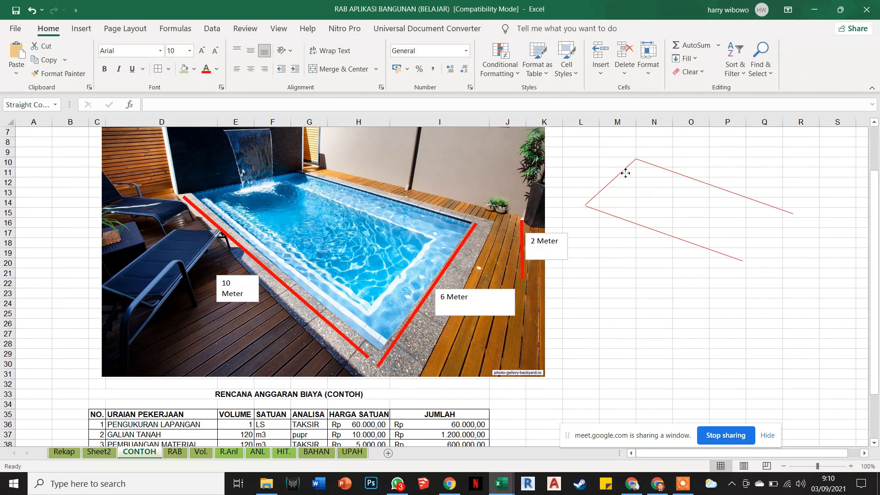
drag(637, 174, 746, 309)
mouse_move(802, 221)
mouse_down()
mouse_move(742, 258)
mouse_move(753, 293)
mouse_move(793, 230)
mouse_up()
click(771, 237)
key(ctrl+d)
drag(757, 266, 754, 304)
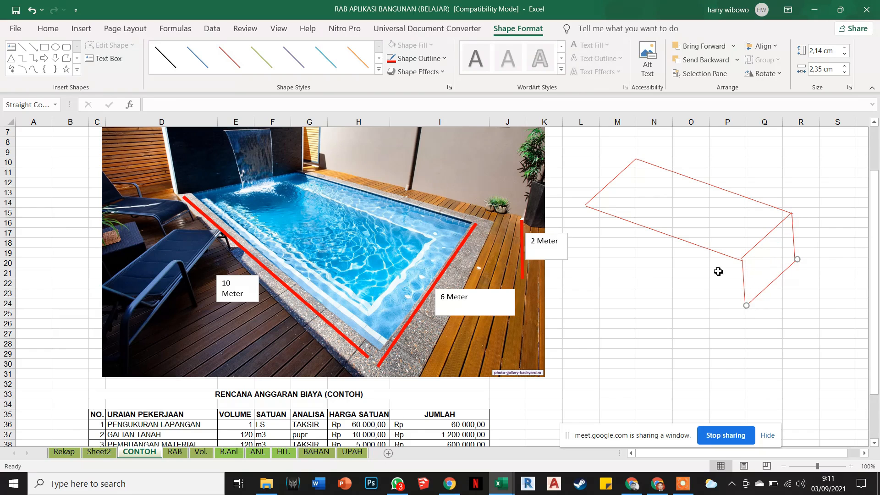
Complete the box's front face by duplicating the long front edge along its base and a vertical edge at its left end
click(710, 251)
key(ctrl+d)
drag(710, 256, 701, 289)
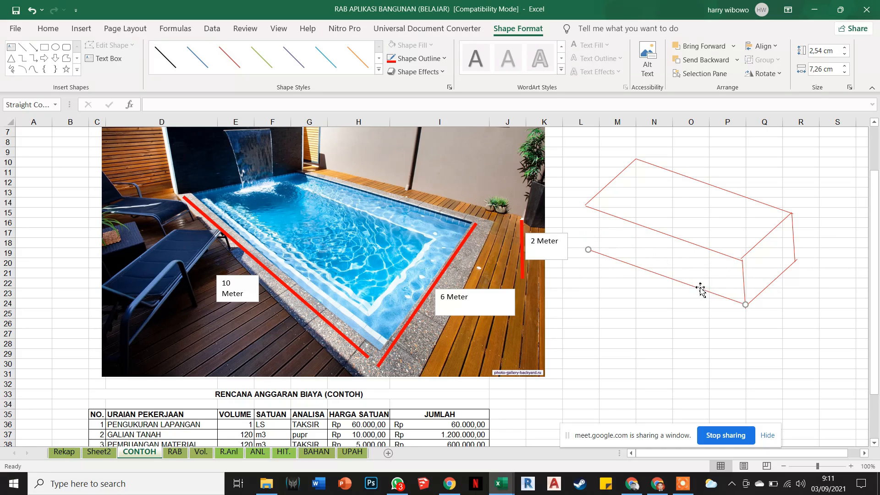
click(743, 287)
key(ctrl+d)
drag(752, 300, 588, 232)
click(620, 303)
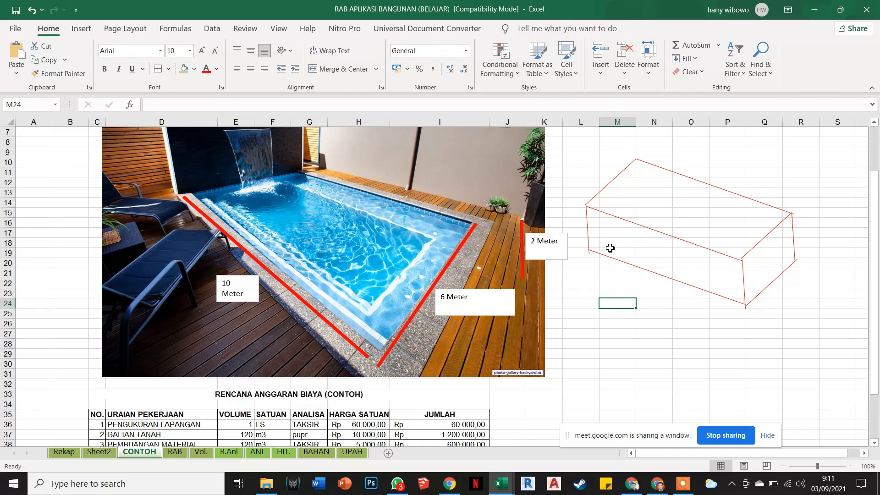
Copy the 2 Meter label from the pool photo and place it beside the box's right vertical edge
click(566, 259)
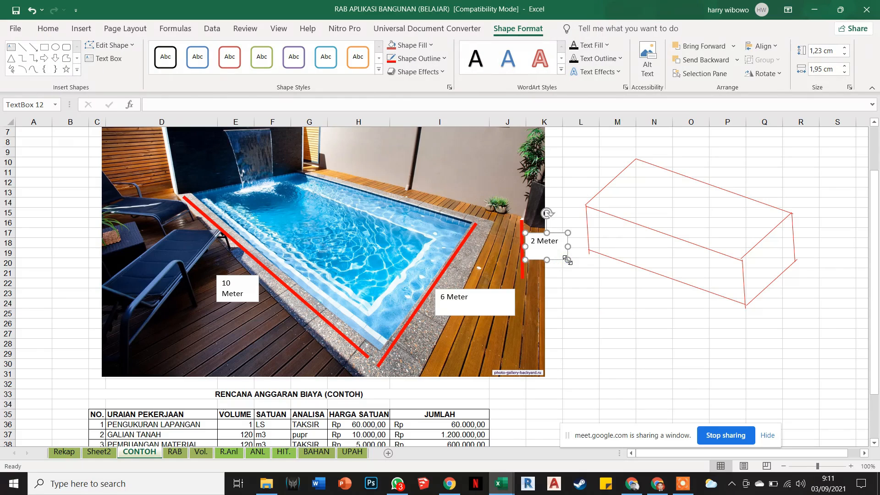
key(ctrl+v)
drag(527, 256, 840, 236)
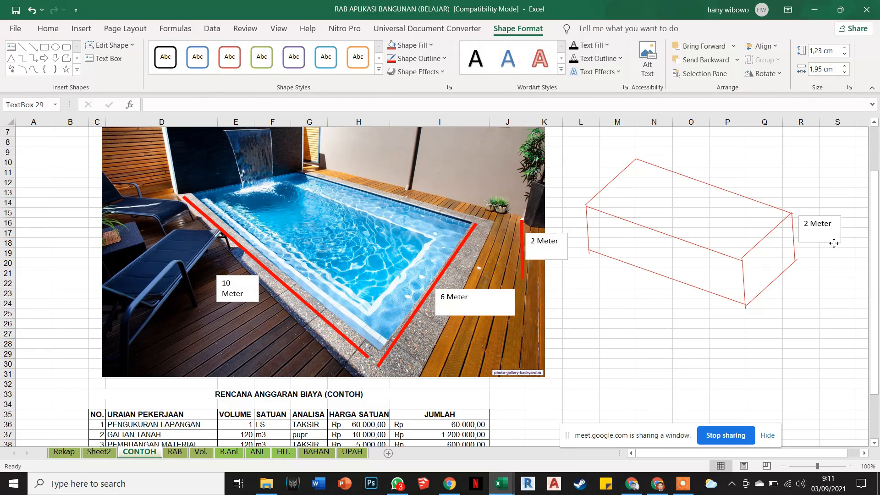
click(500, 320)
click(502, 316)
click(506, 322)
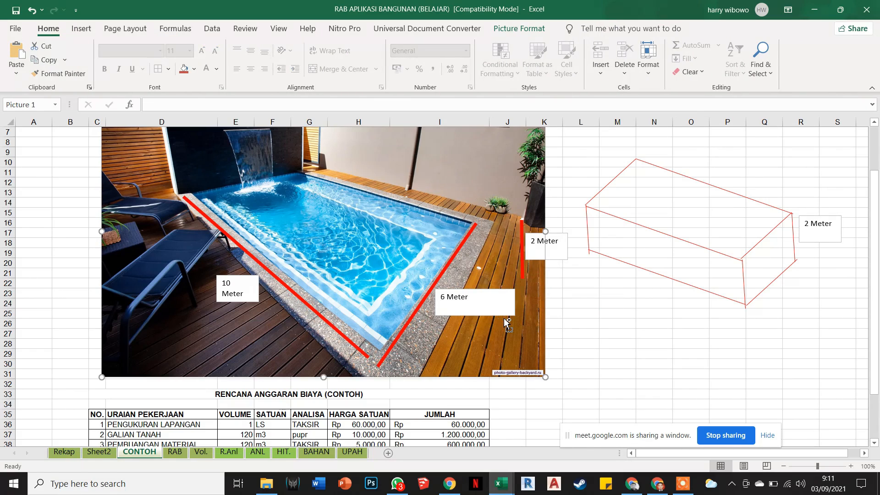
click(505, 314)
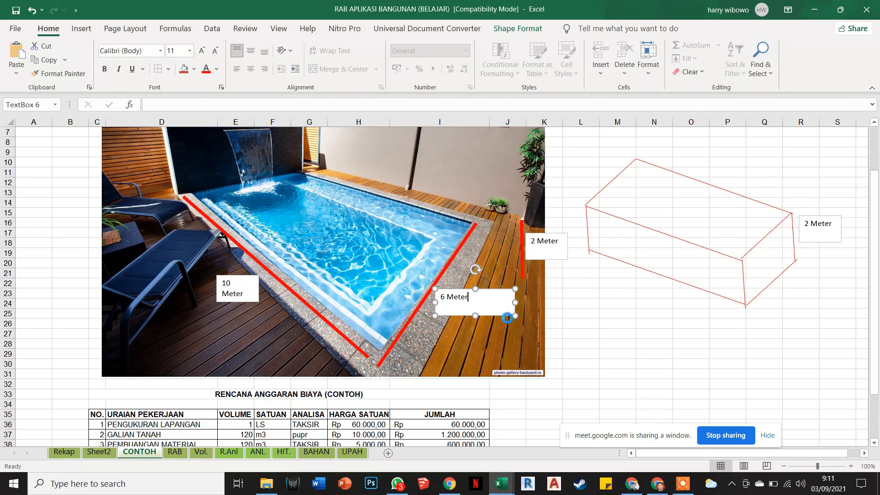
key(ctrl+v)
key(ctrl+z)
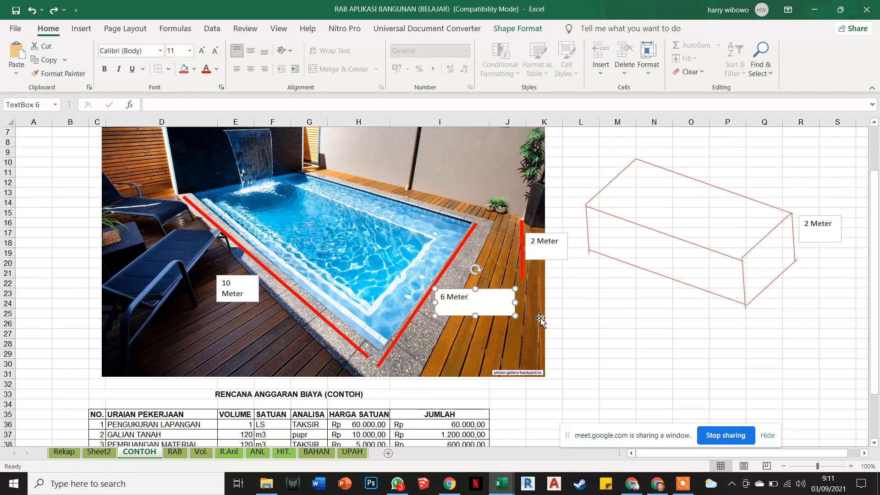
key(ctrl+v)
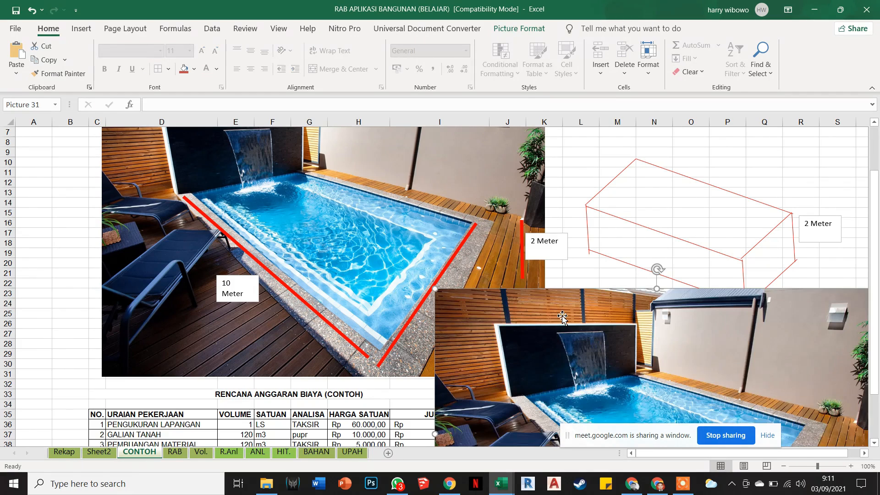
key(Delete)
click(514, 305)
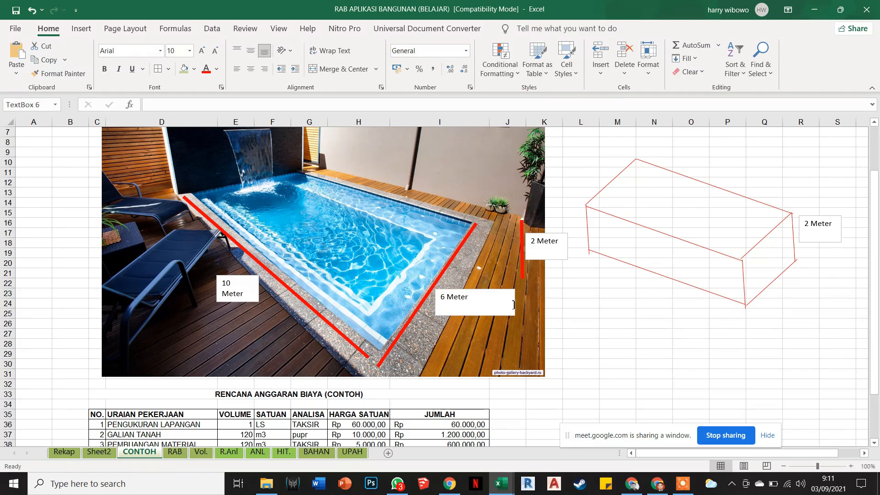
click(585, 340)
key(ctrl+v)
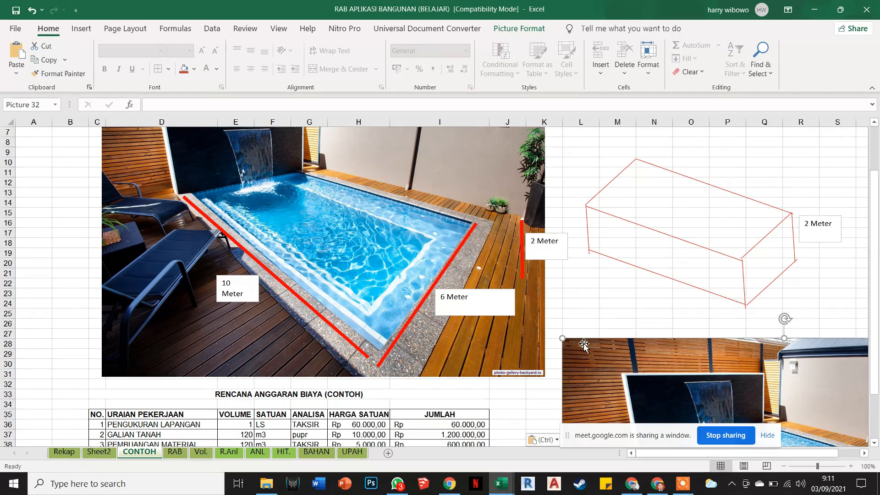
key(Delete)
Move the 6 Meter label beside the box's lower slanted edge and the 10 Meter label under its long front edge
click(501, 299)
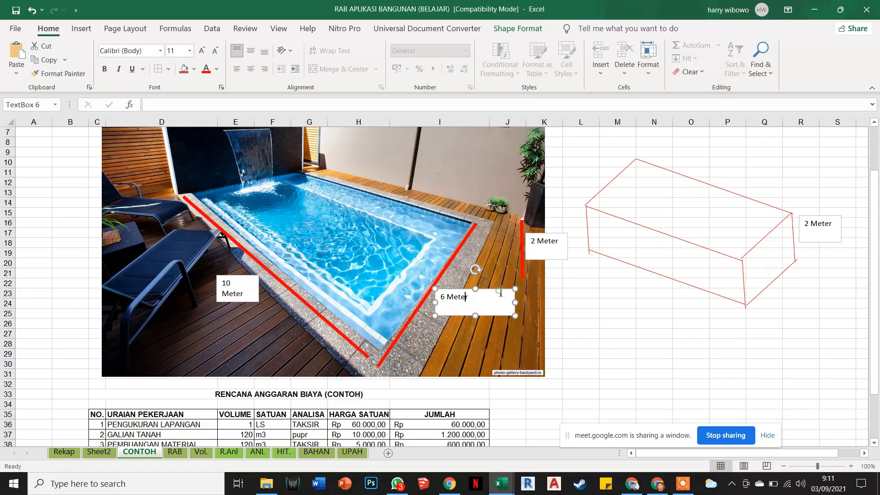
drag(503, 293, 837, 288)
drag(249, 301, 649, 301)
click(652, 333)
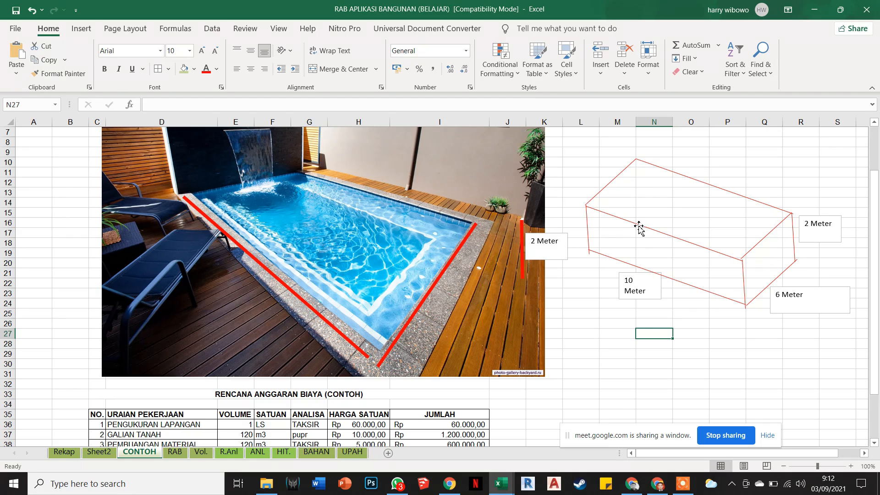
click(570, 336)
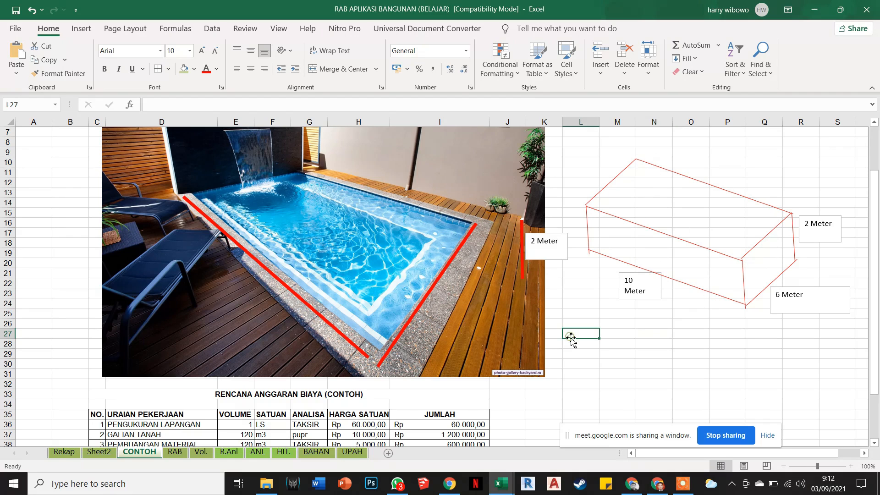
Insert a new row above PASANGAN BATU ANDESIT and enter RABAT BETON as its work description
scroll(569, 341, down, 1)
scroll(569, 340, down, 2)
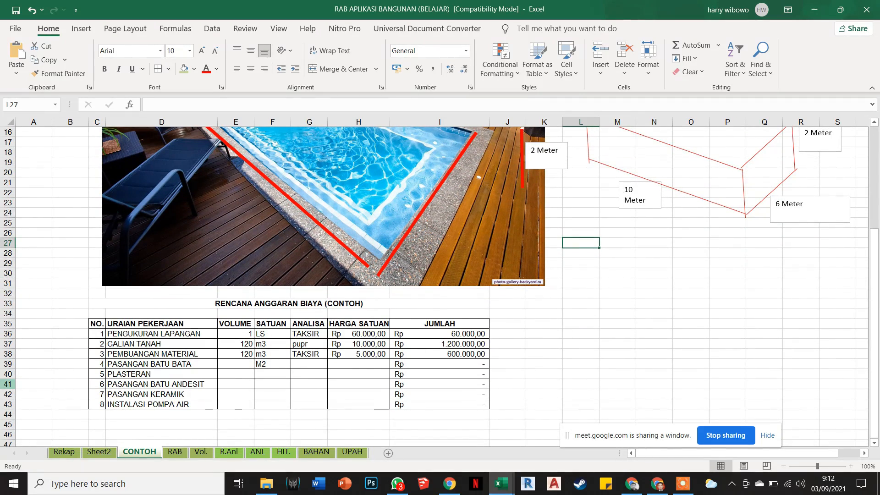
click(8, 385)
right_click(9, 385)
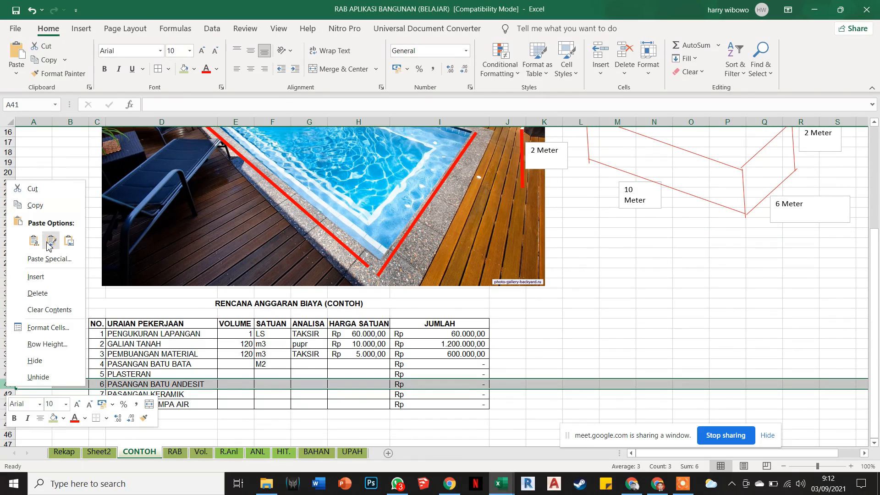
click(36, 275)
click(130, 384)
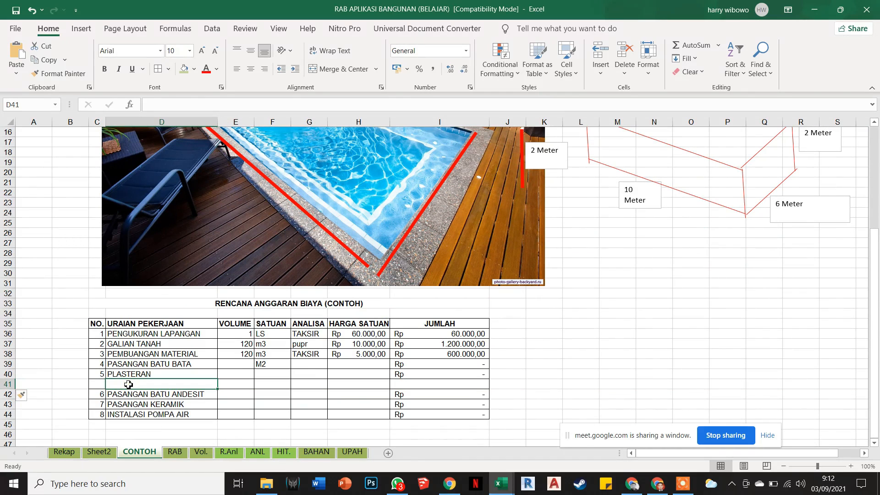
text(RABAT BETO)
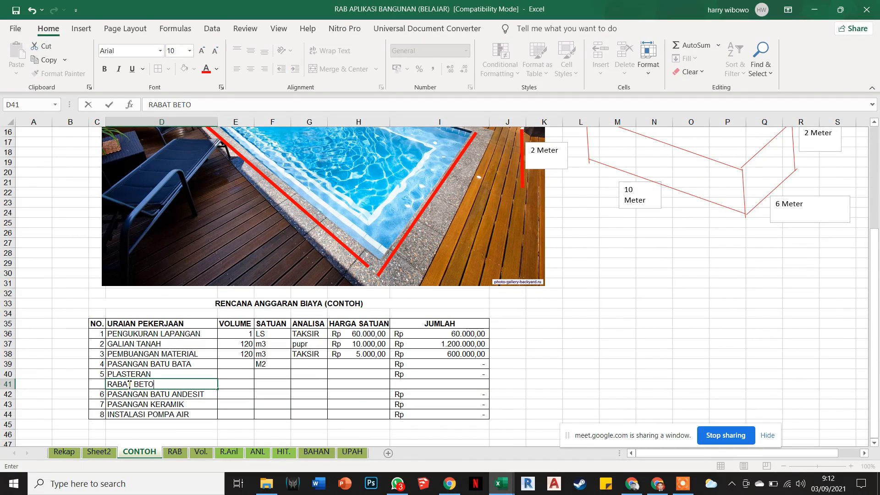
text(N)
key(Return)
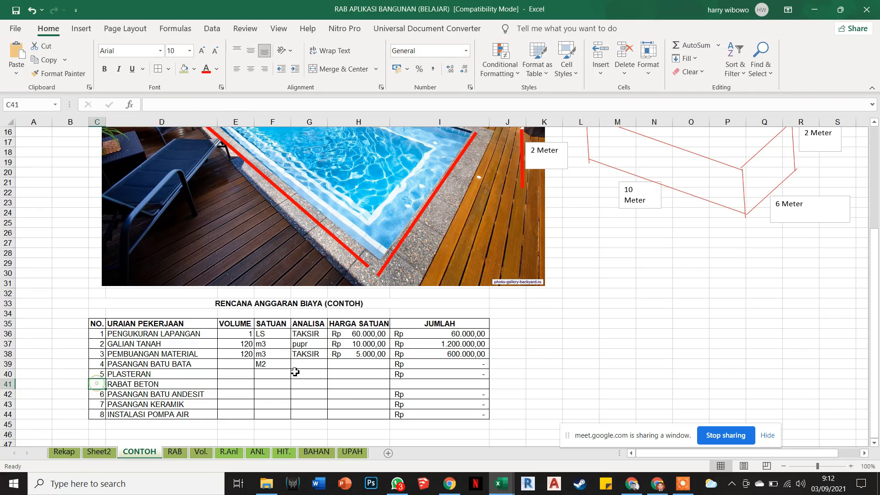
Renumber the NO. column of the budget table consecutively from 1 to 9, including the RABAT BETON row
click(326, 374)
click(97, 334)
drag(106, 339, 100, 415)
click(591, 373)
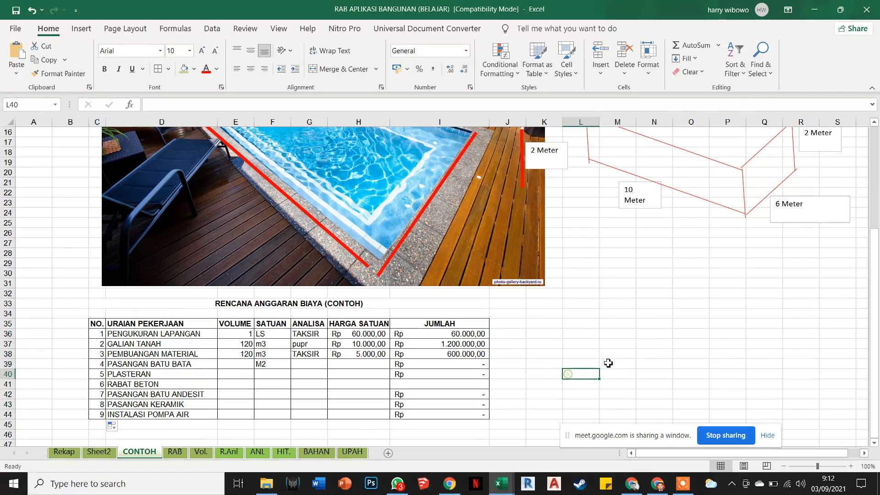
Switch to the Google Meet call window in the browser
scroll(611, 360, up, 2)
scroll(611, 360, up, 1)
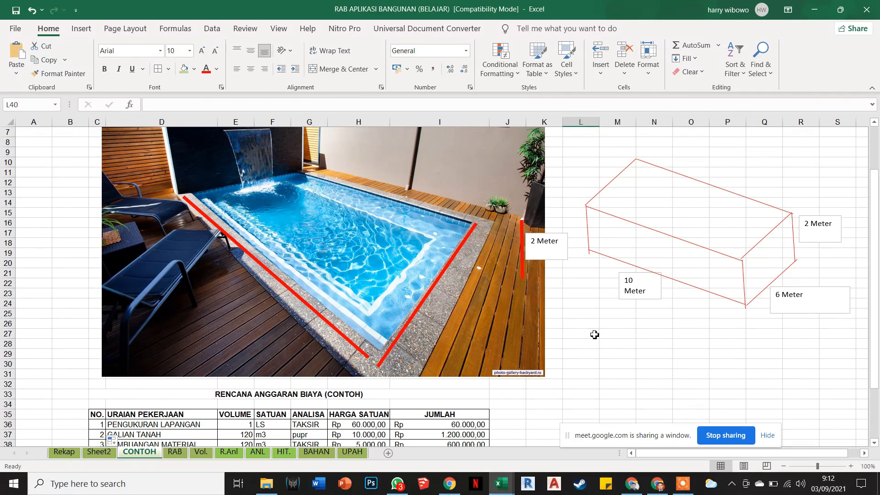
click(658, 483)
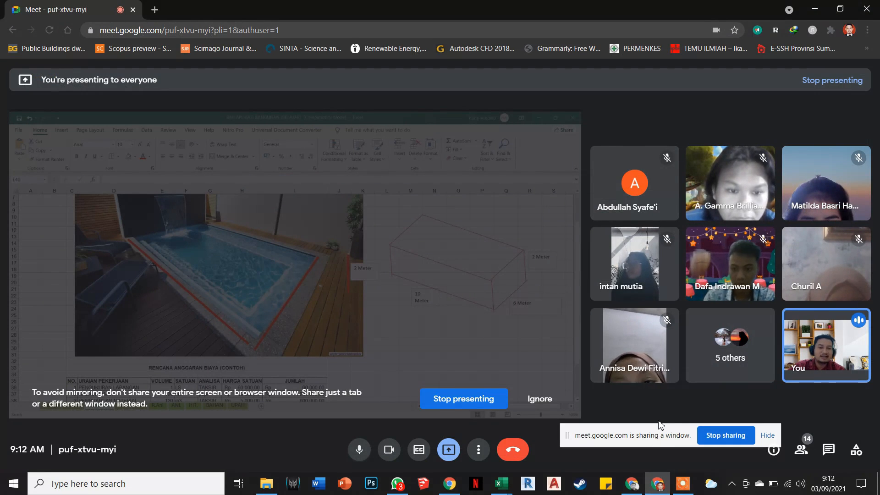
Switch back to Excel and draw a straight arrow about 3.83 cm high, pointing up at the box's long lower front edge
key(alt+Tab)
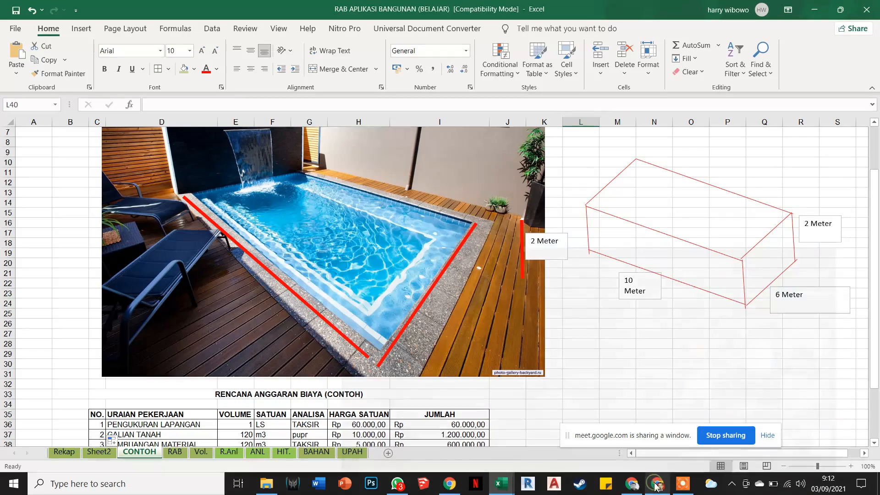
click(637, 354)
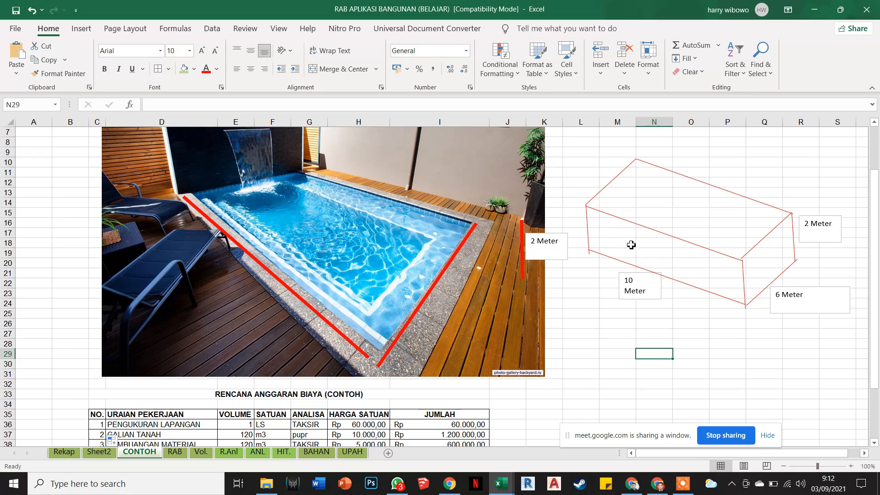
click(676, 253)
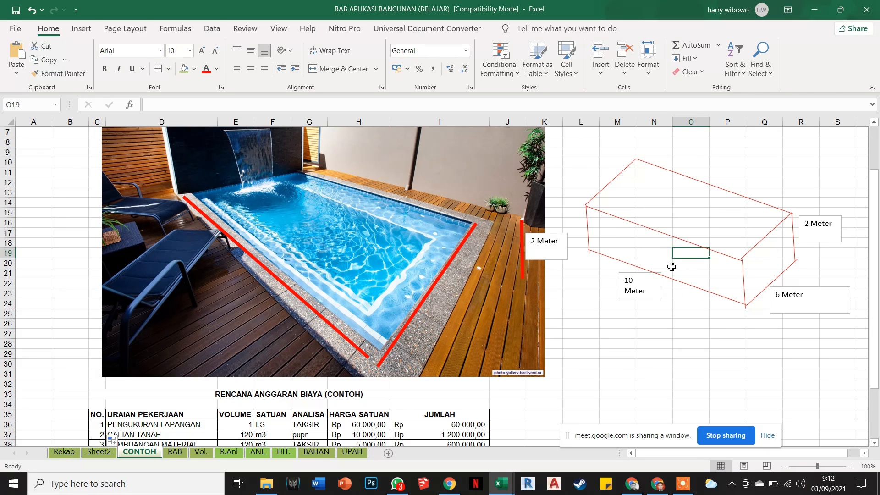
click(81, 28)
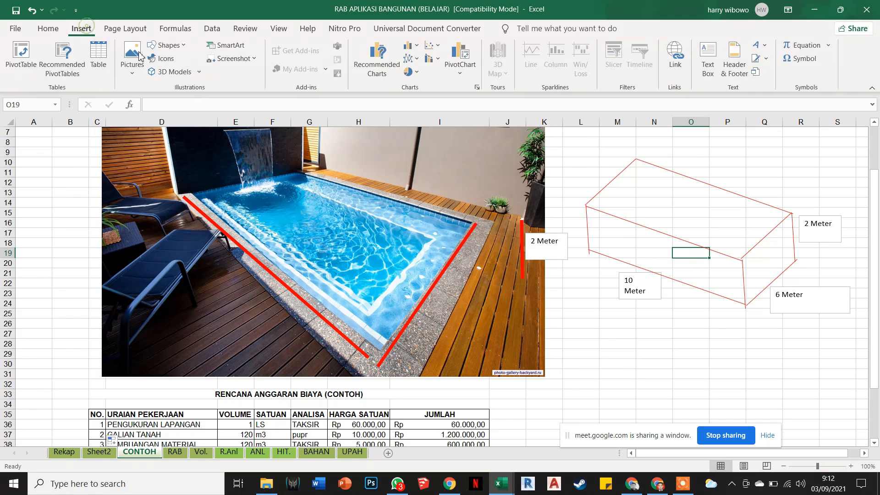
click(166, 45)
click(174, 75)
drag(689, 348, 683, 266)
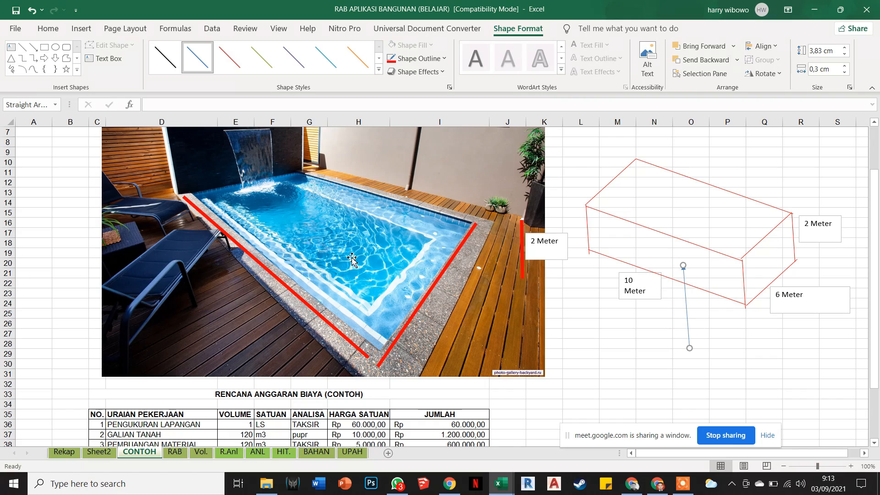
Check the Google Meet call window and return to the pool worksheet in Excel
click(658, 485)
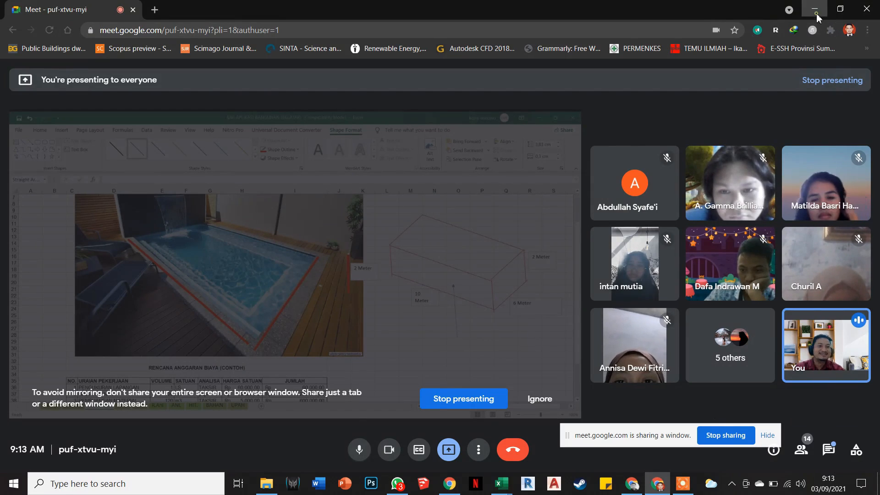
key(alt+Tab)
click(635, 343)
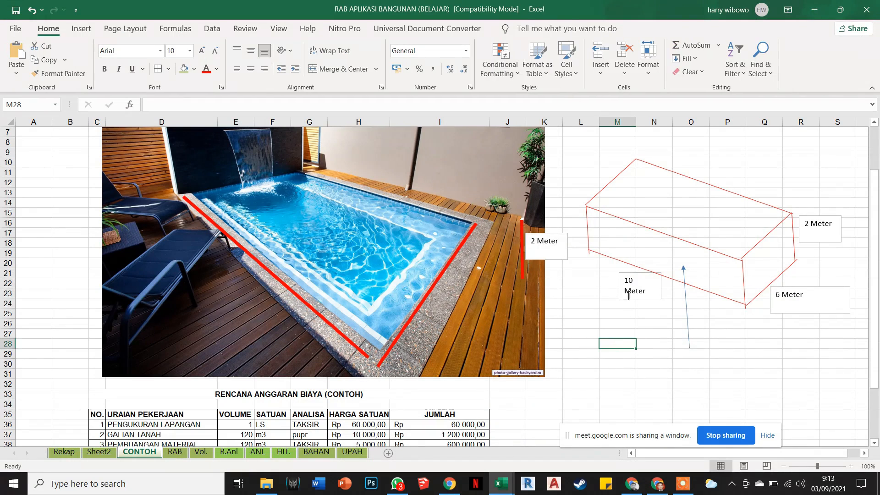
scroll(422, 339, down, 2)
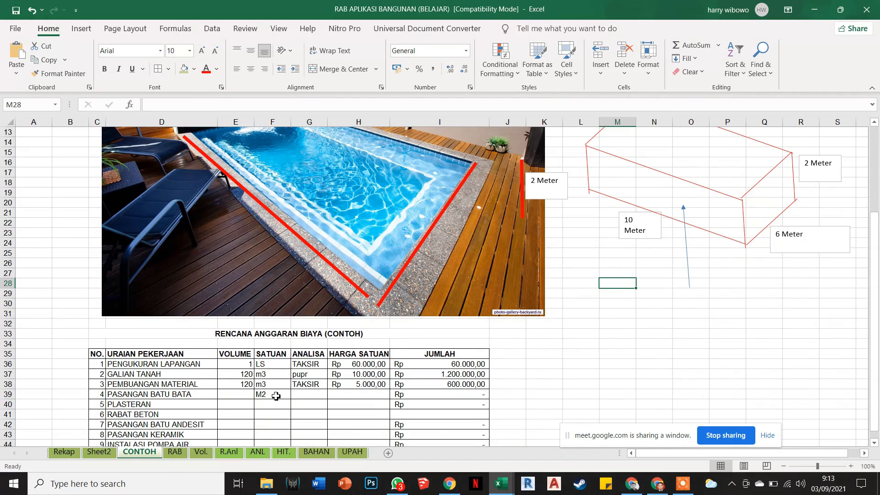
click(619, 333)
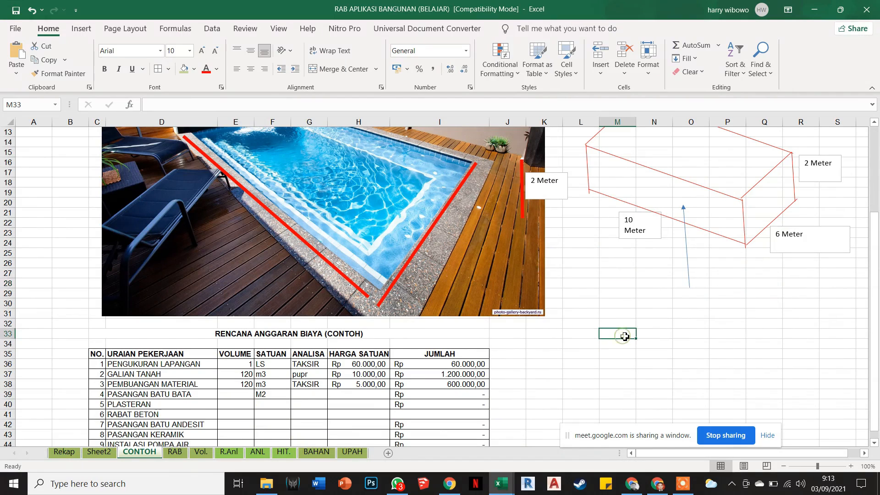
Move the pool photo's 2 Meter label to the pool side of the short vertical red line
scroll(619, 333, up, 1)
click(558, 227)
drag(556, 225, 505, 230)
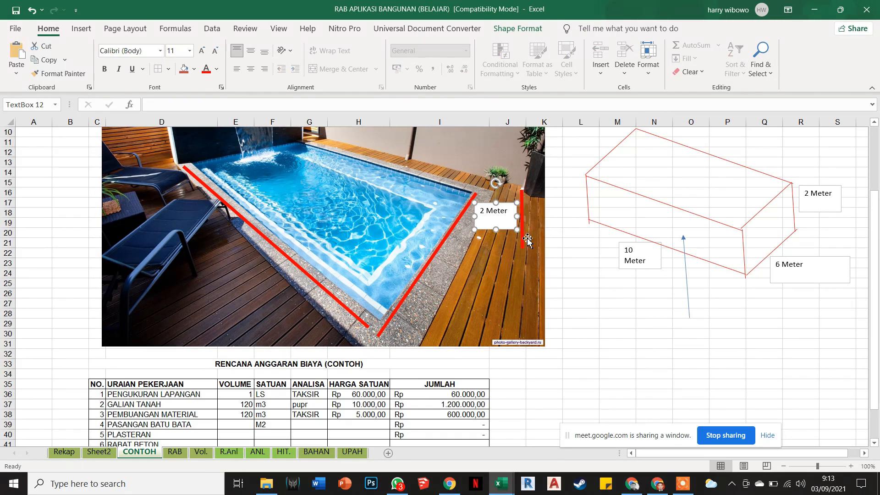
click(559, 254)
scroll(579, 276, up, 1)
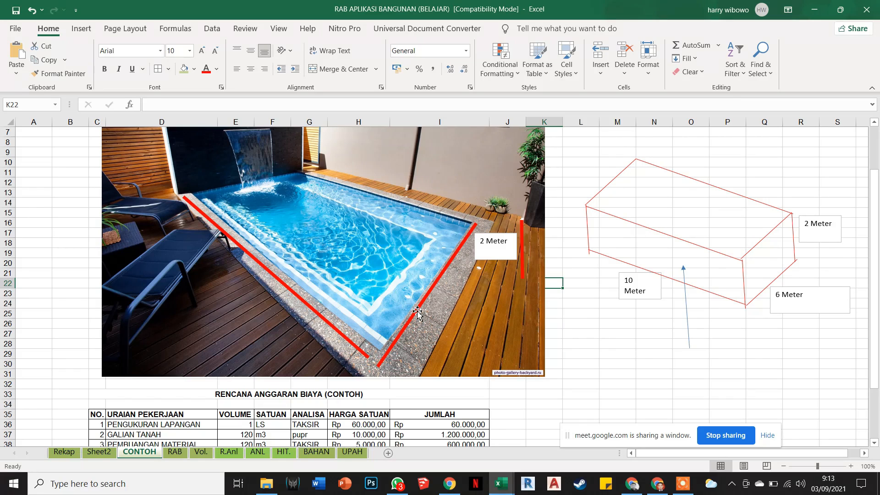
Enter the formula =(2*10)+(2*6) as the VOLUME of PASANGAN BATU BATA in the budget table
scroll(380, 314, down, 3)
scroll(380, 313, down, 2)
click(240, 395)
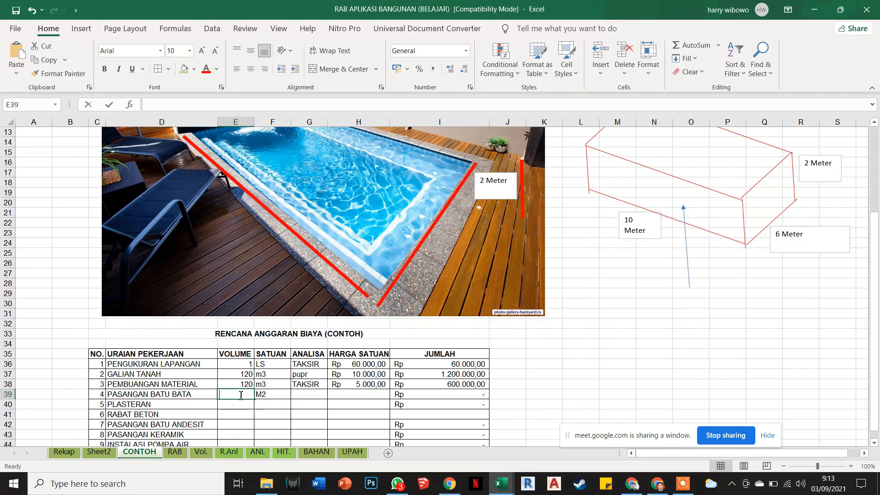
text(=)
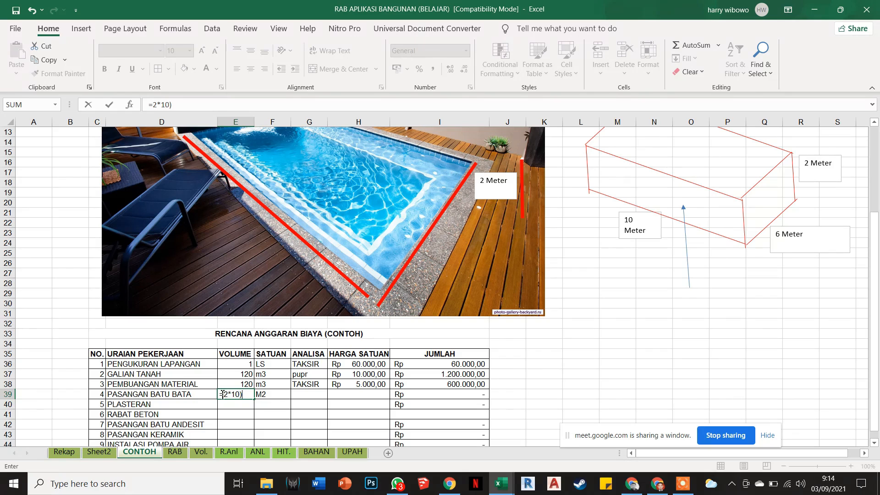
text(2*10))
click(224, 394)
text((2*6))
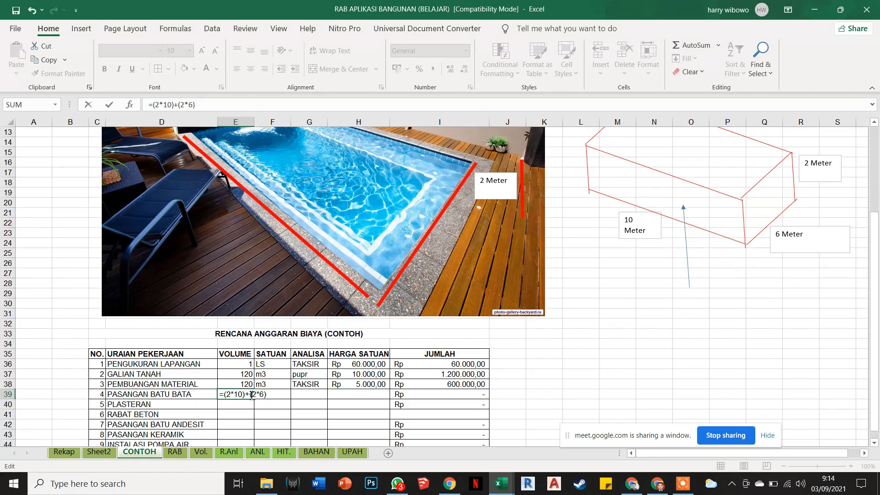
key(Return)
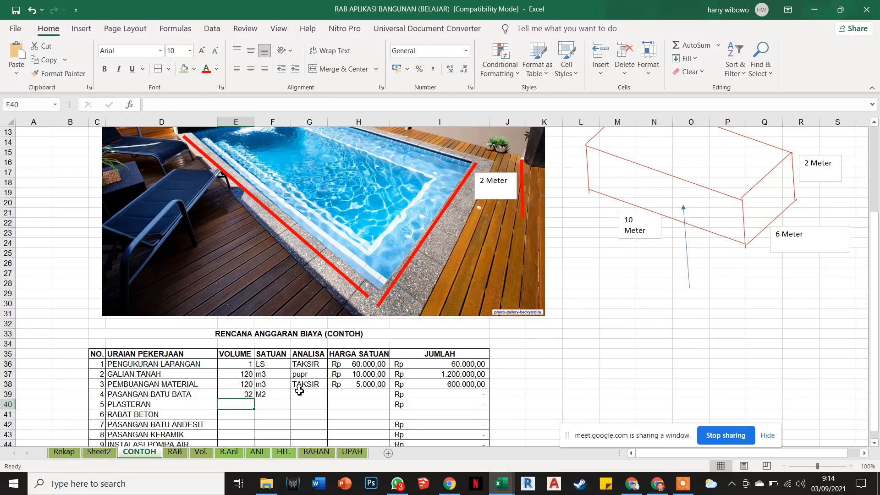
Change the PASANGAN BATU BATA volume formula to =((2*10)+(2*6))*2 so it covers both pairs of walls
click(248, 395)
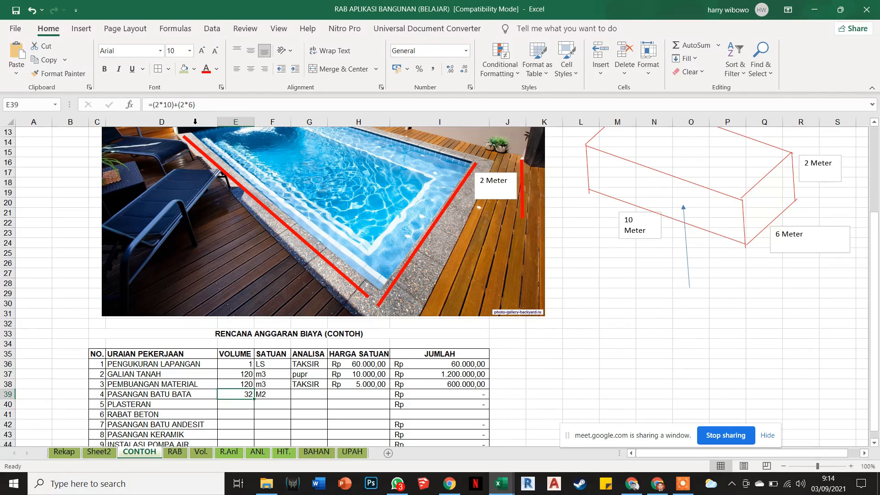
click(201, 101)
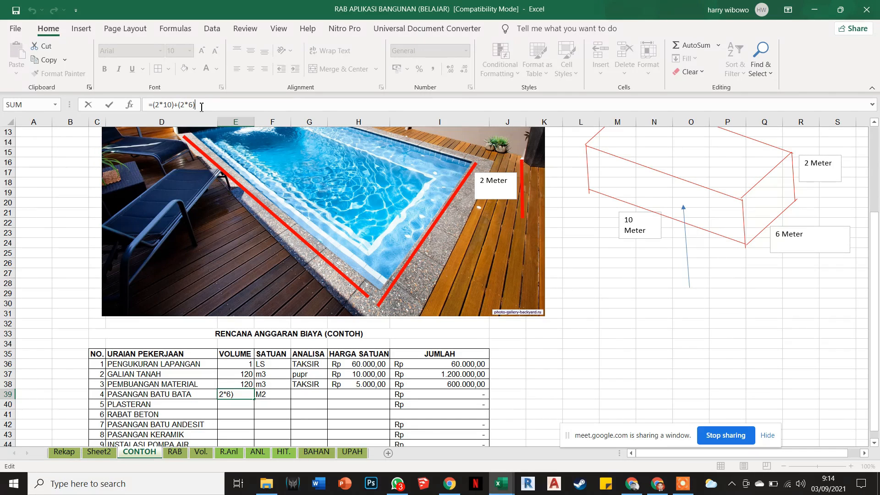
click(156, 105)
text(()
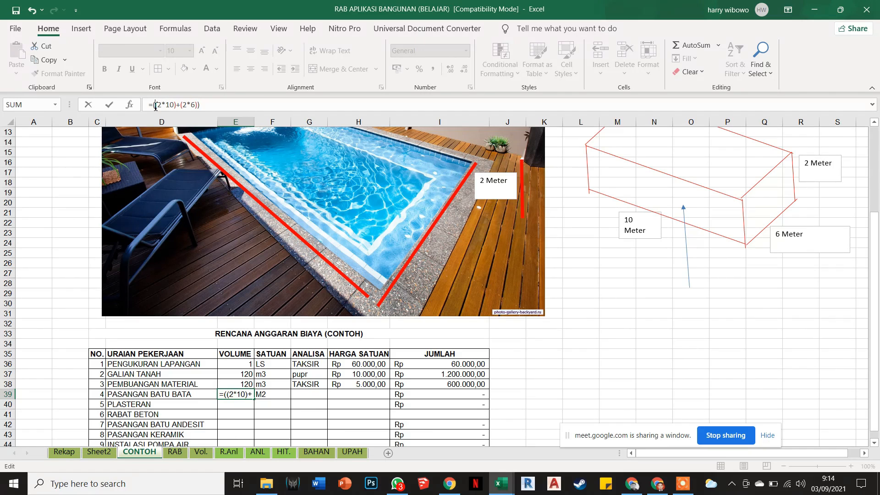
click(204, 106)
text(*2)
key(Return)
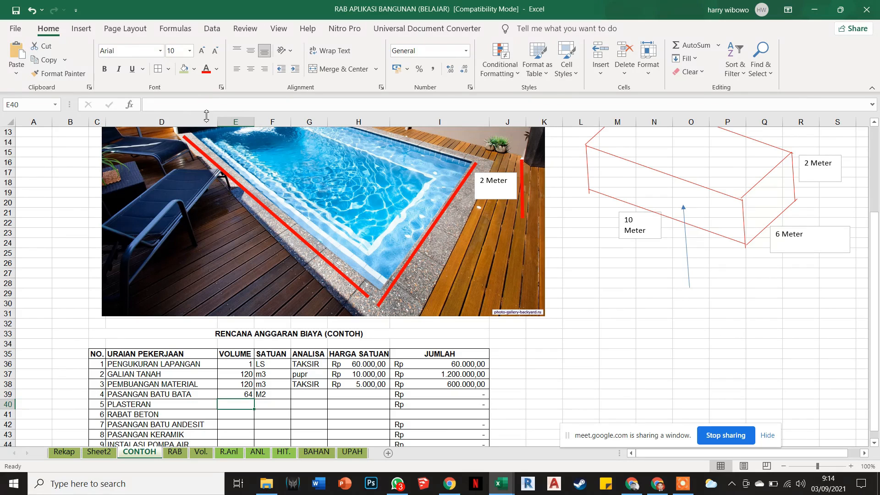
scroll(582, 250, up, 1)
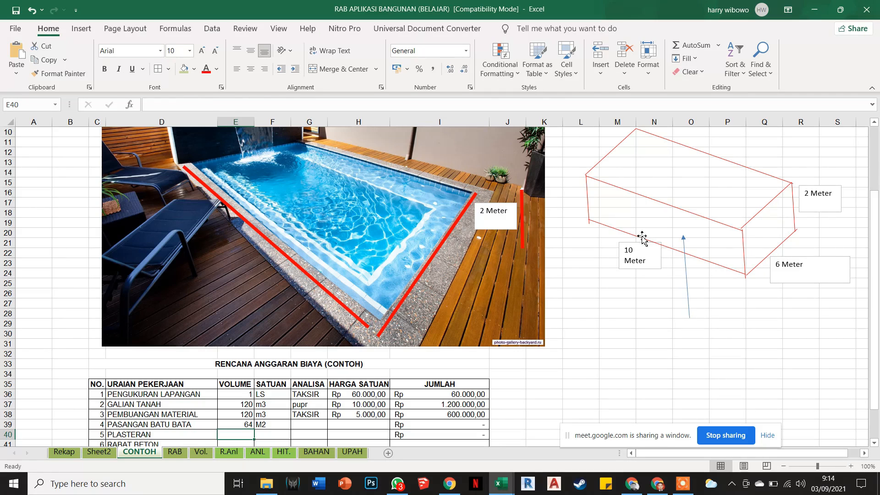
click(84, 29)
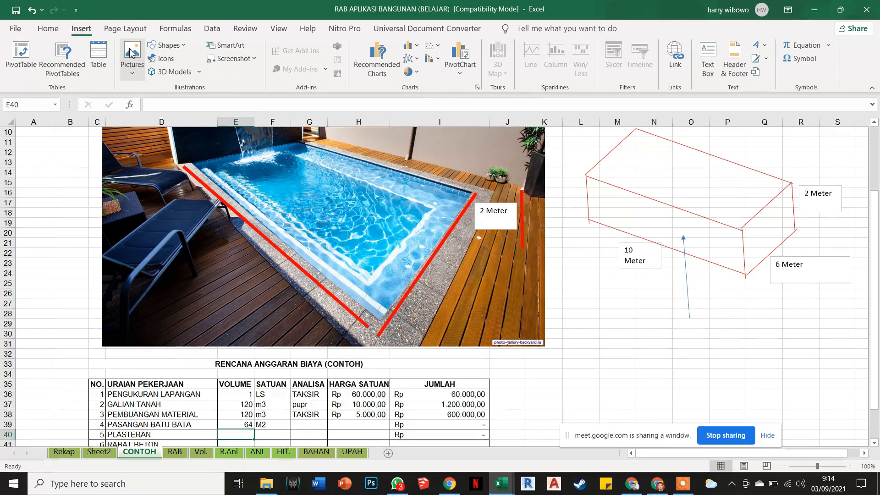
click(98, 54)
key(Escape)
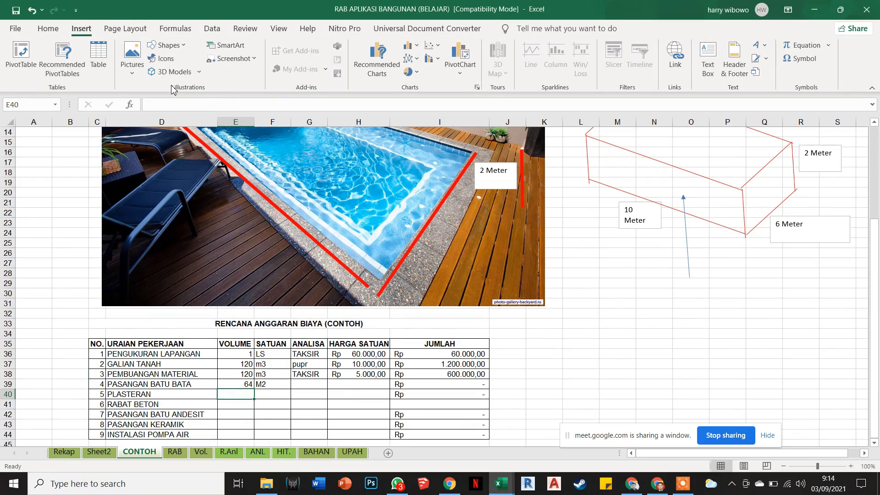
click(117, 29)
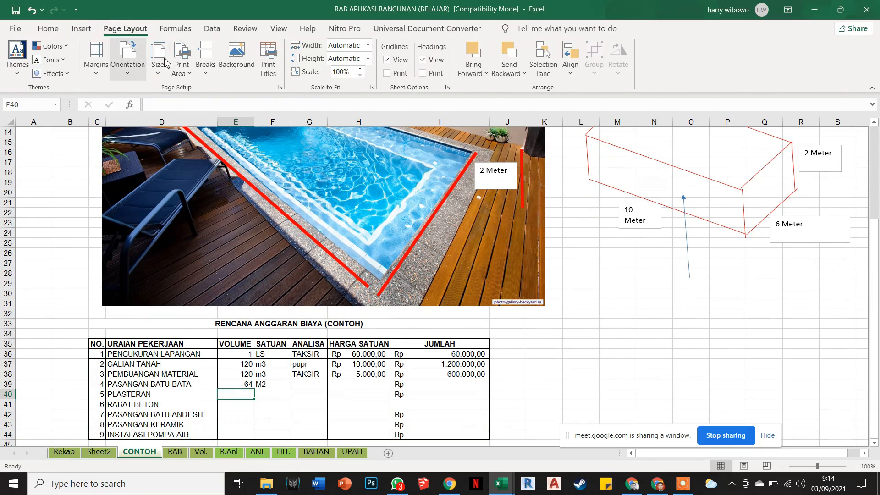
Draw a filled freeform shape about 4.47 cm by 9.61 cm over the box sketch's two front side faces
click(81, 28)
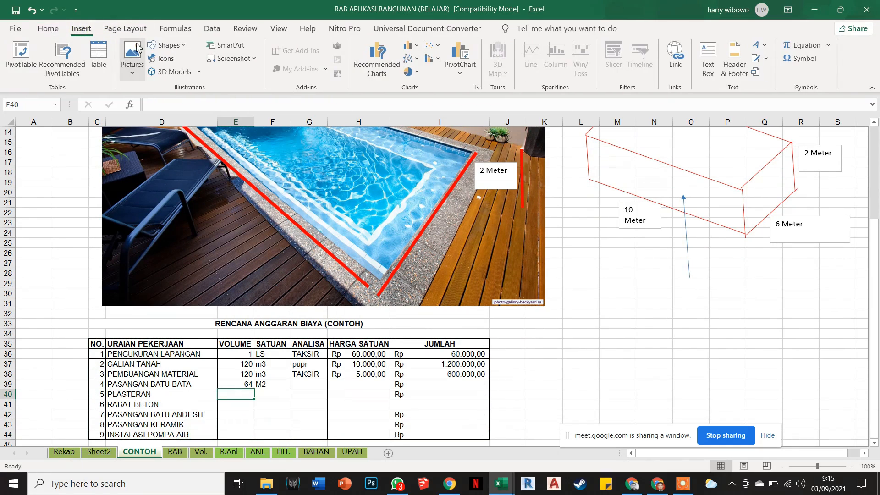
click(167, 45)
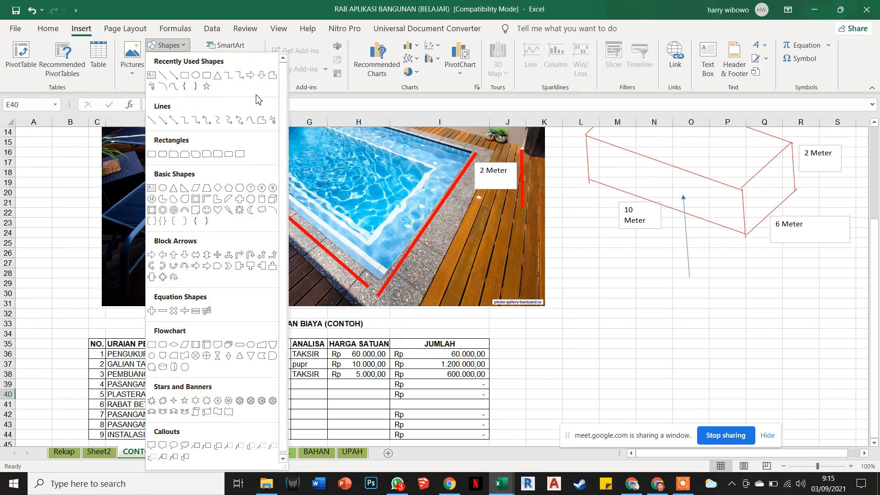
click(262, 120)
scroll(755, 190, up, 3)
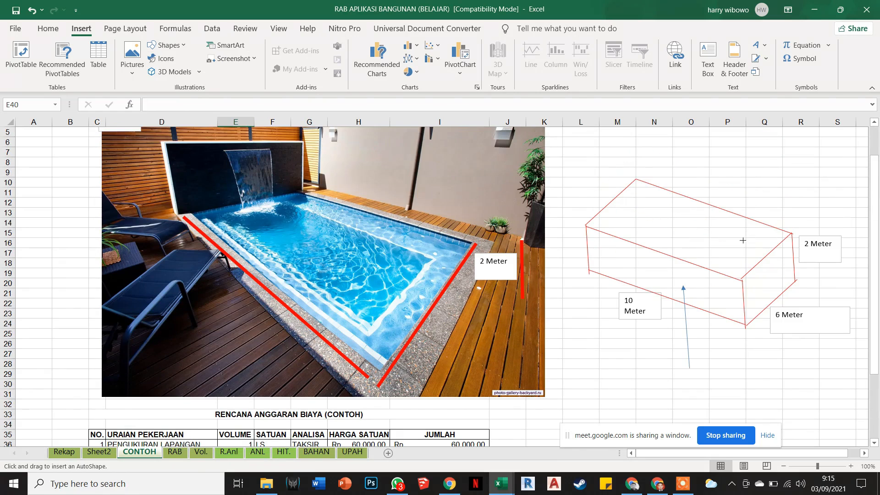
mouse_move(588, 231)
mouse_down()
mouse_move(741, 282)
mouse_move(792, 237)
mouse_move(794, 288)
mouse_move(747, 324)
mouse_move(590, 274)
mouse_move(588, 232)
mouse_up()
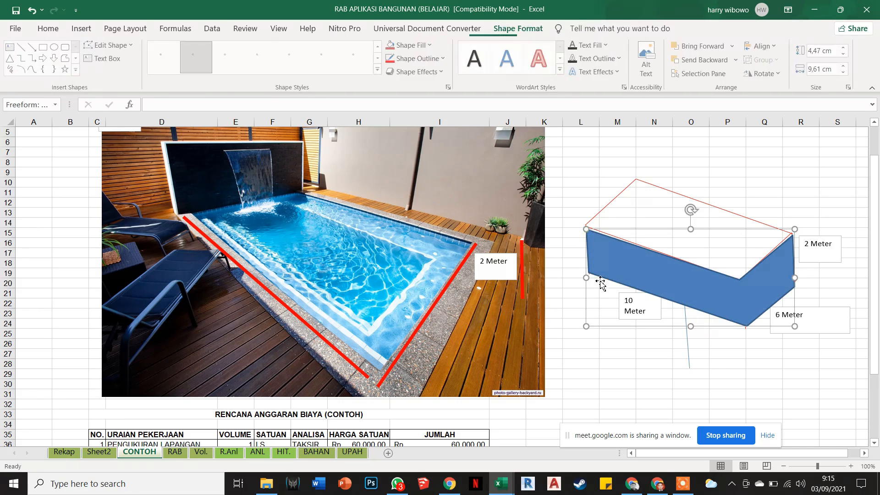
key(Escape)
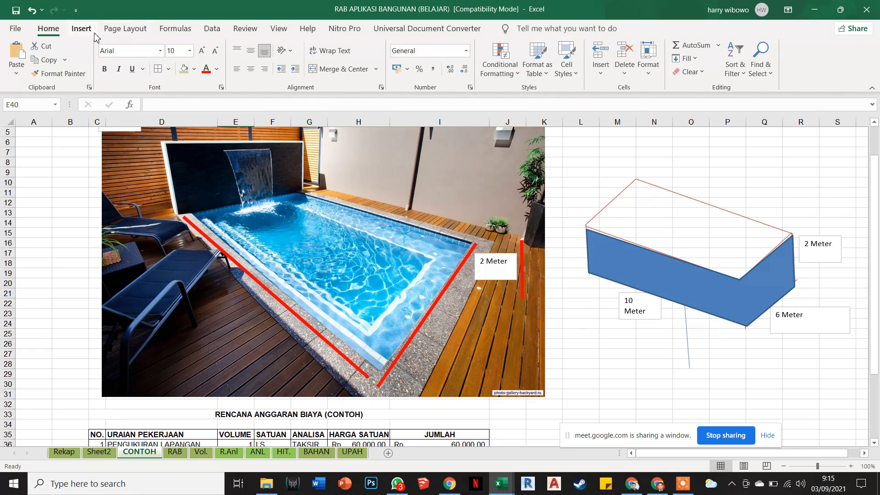
Draw an open freeform line about 2.43 cm by 9.4 cm along the two rear top edges of the box sketch
click(81, 28)
click(173, 46)
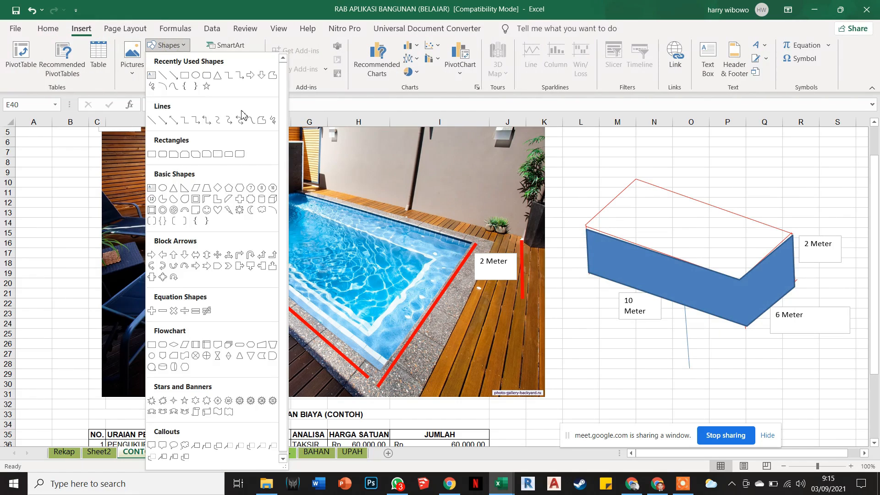
click(259, 119)
click(588, 226)
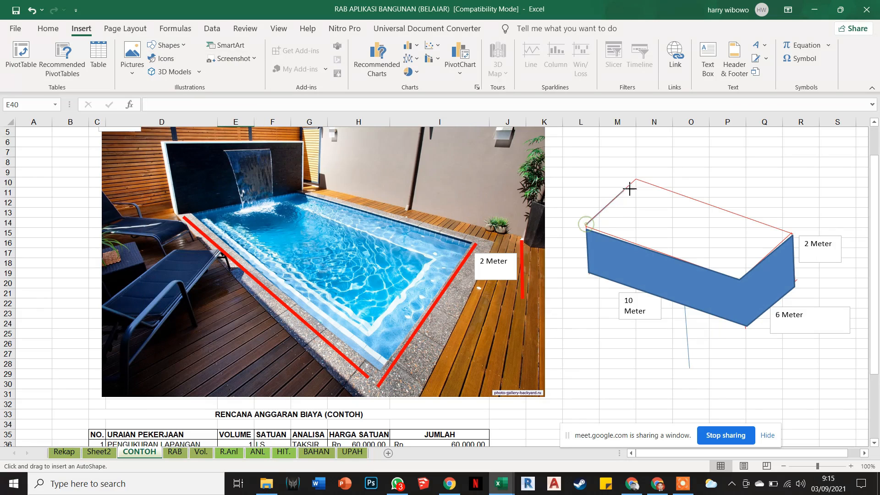
click(637, 181)
click(790, 233)
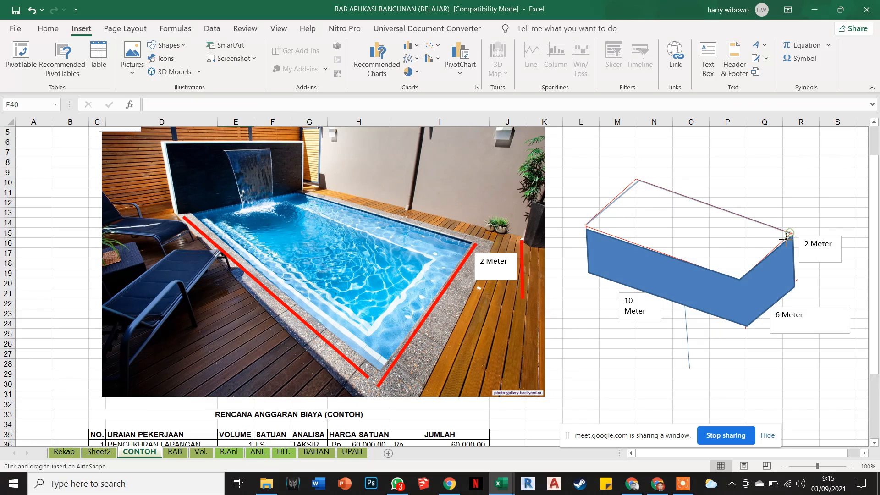
key(Escape)
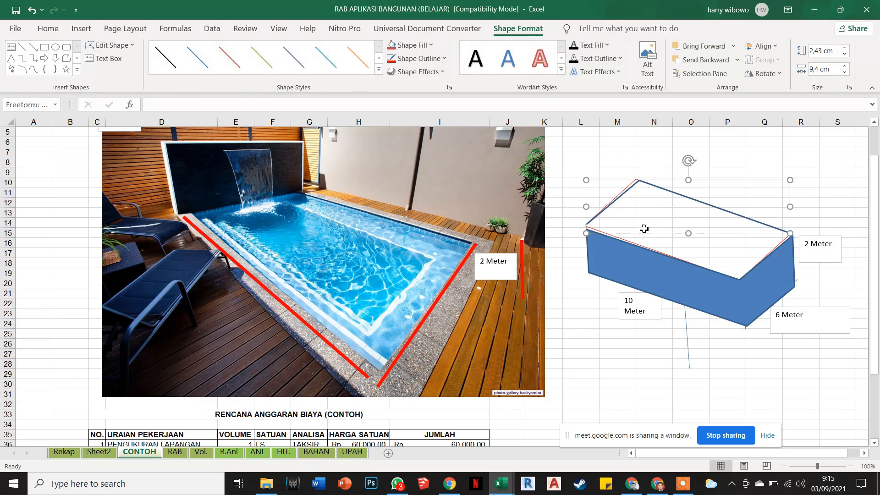
key(Escape)
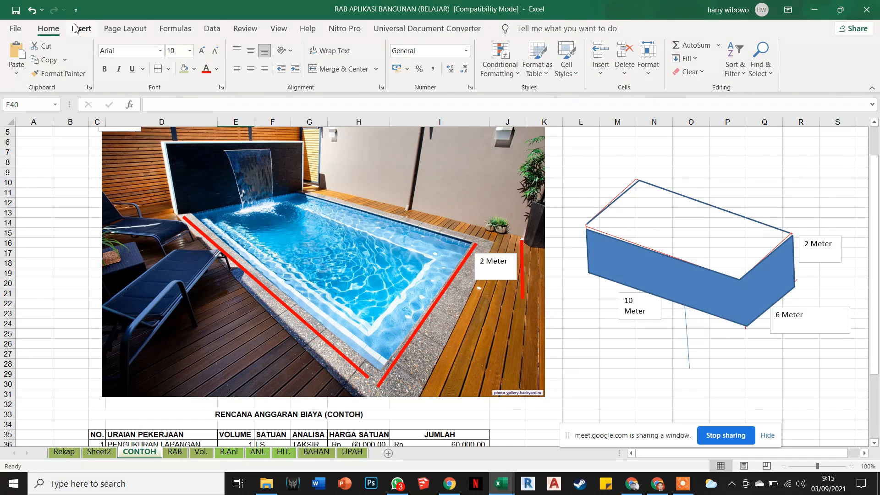
Insert a diagonal straight connector about 2.54 cm high and wide, running from the box's rear top corner into its open top
click(77, 28)
click(166, 45)
click(165, 79)
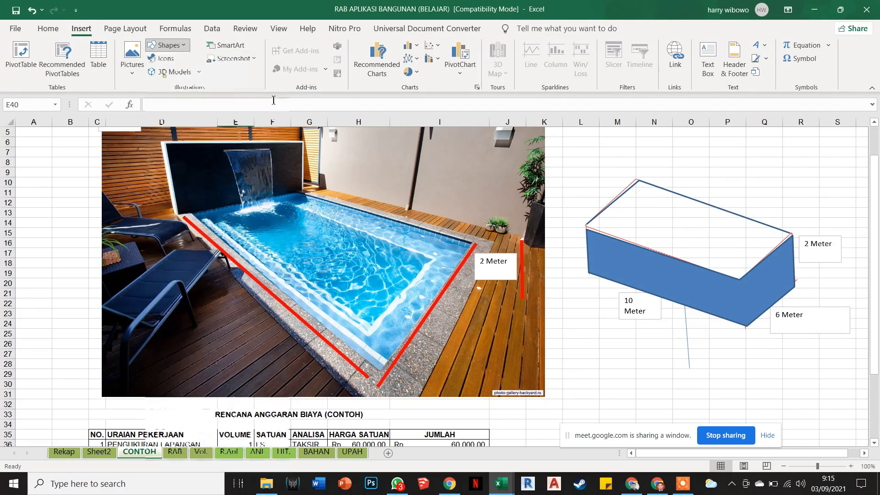
drag(639, 188, 693, 242)
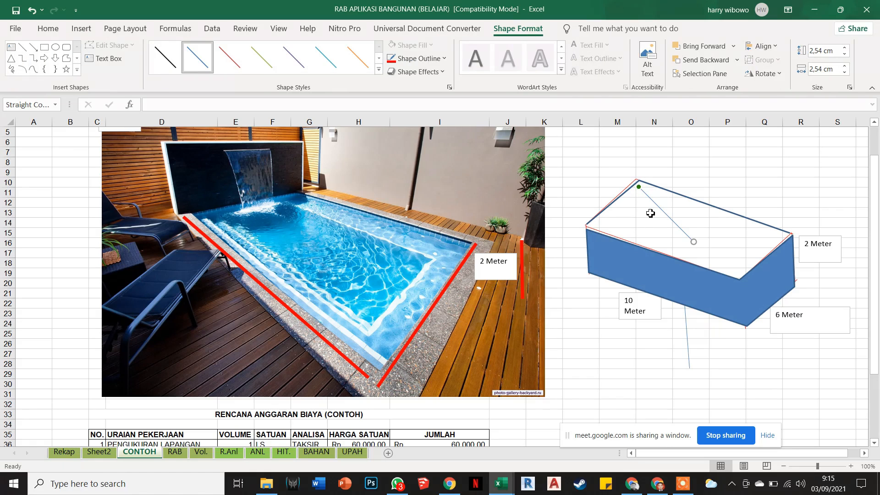
Delete the diagonal straight connector running into the box sketch's open top
key(Delete)
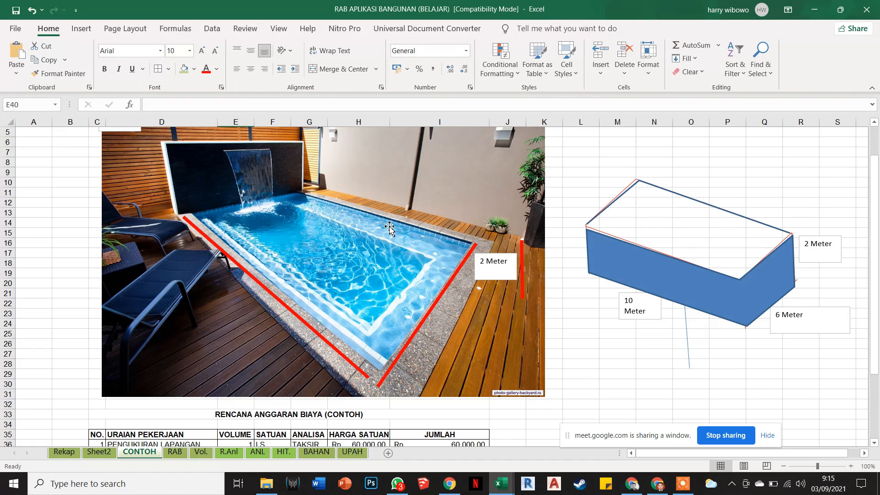
scroll(440, 248, down, 2)
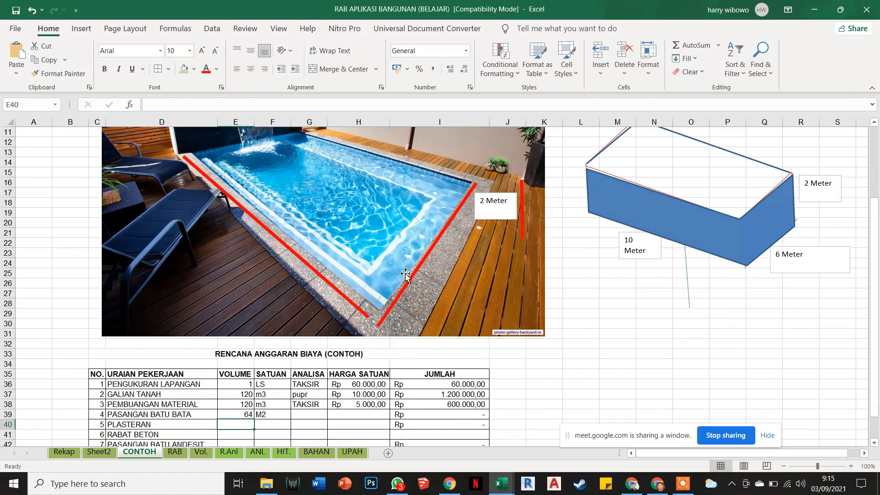
click(581, 314)
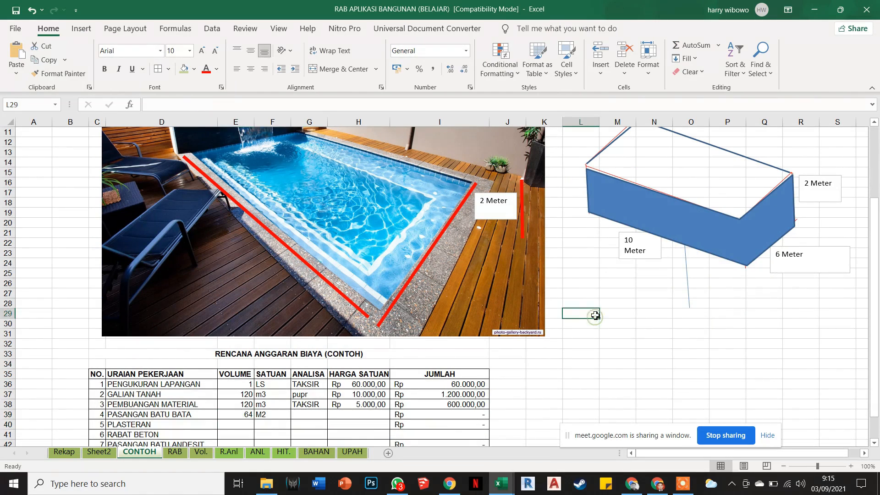
scroll(591, 241, up, 2)
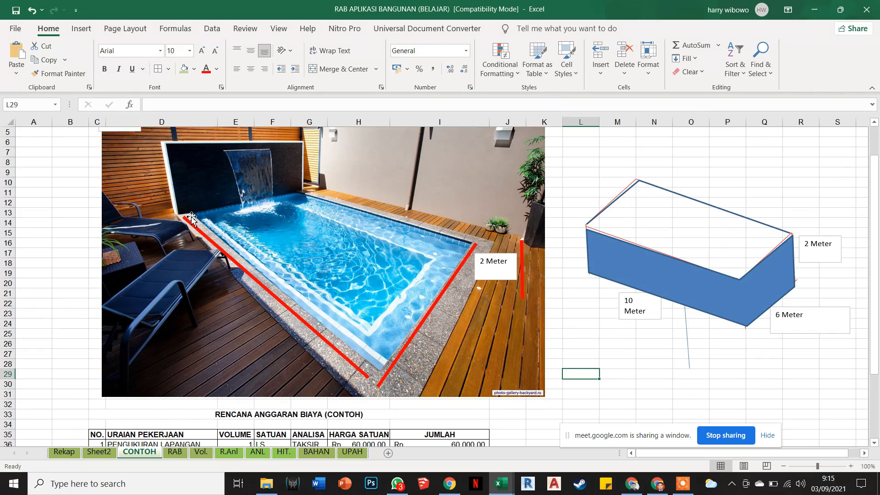
Change the SATUAN entry of PASANGAN BATU BATA to lowercase m2
scroll(193, 219, down, 1)
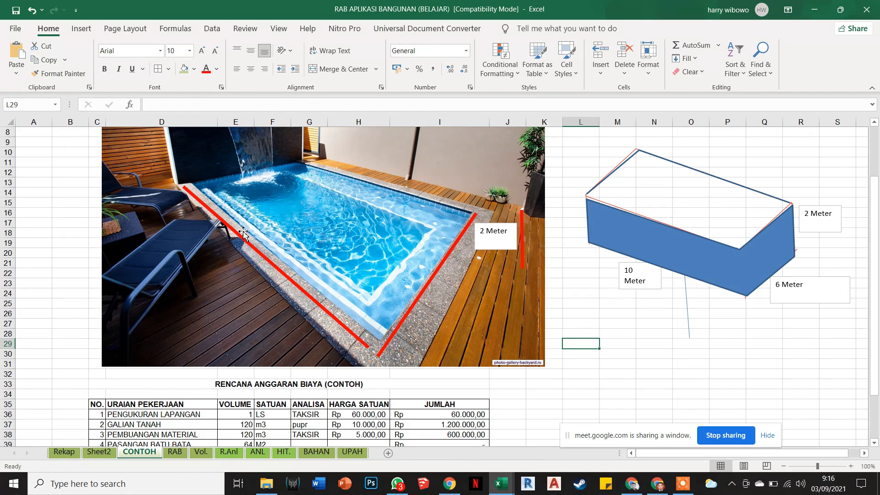
scroll(431, 279, down, 2)
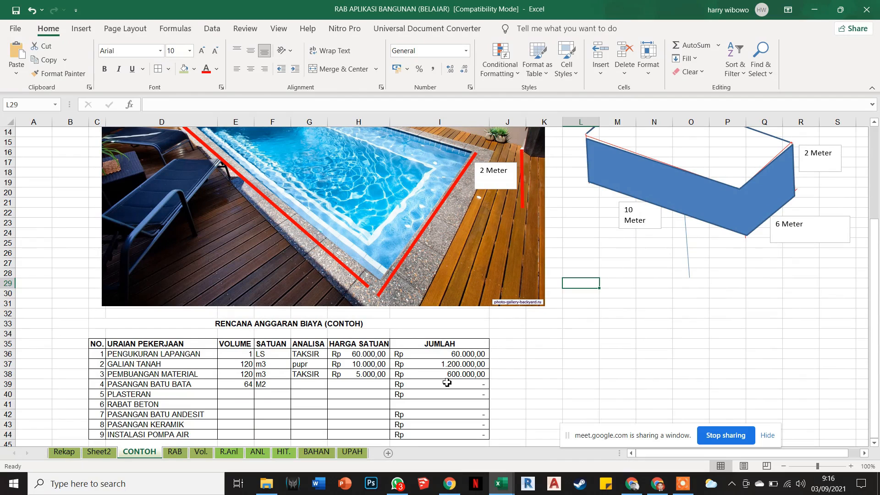
click(270, 384)
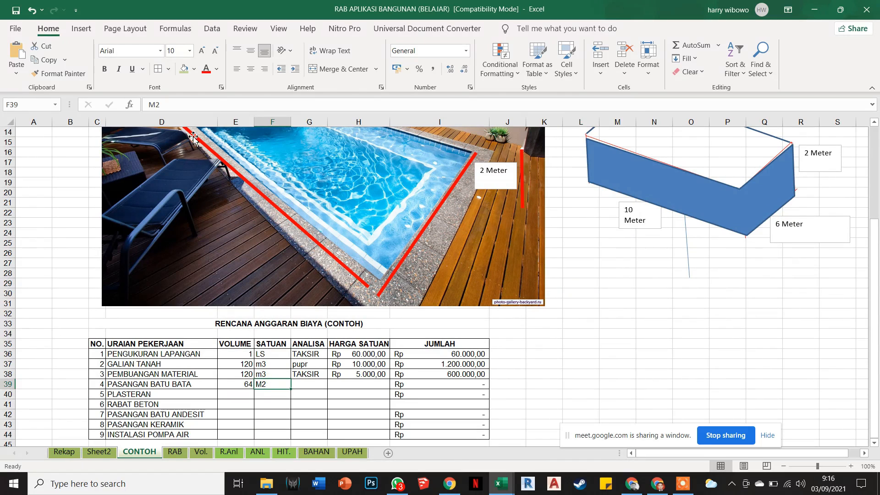
click(157, 108)
key(Caps_Lock)
key(BackSpace)
text(m)
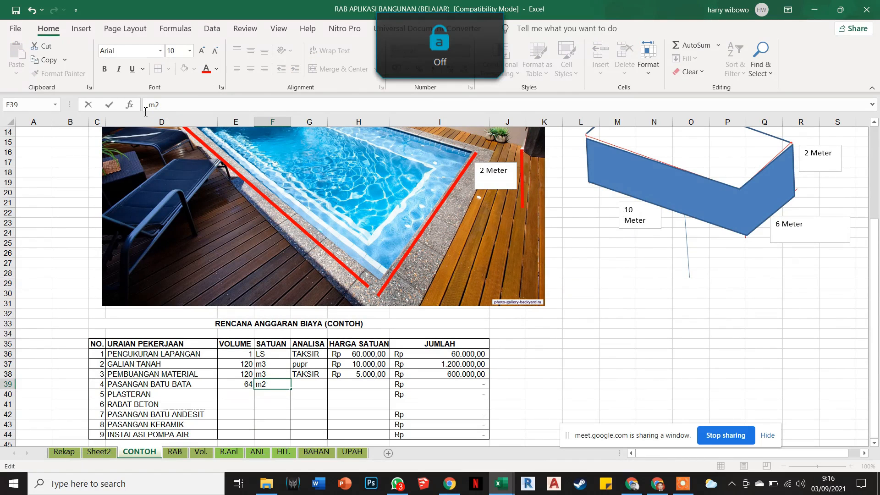
click(209, 277)
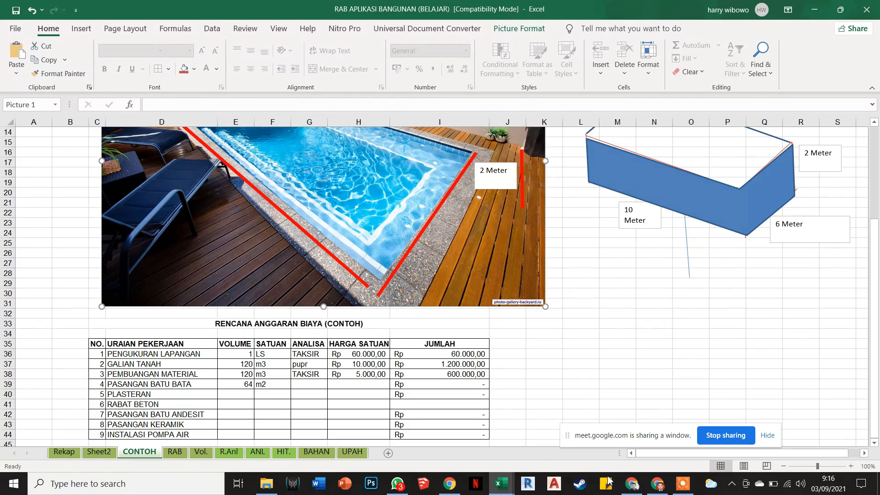
Switch to the Google Meet window to check the call and return to the Excel workbook
click(658, 483)
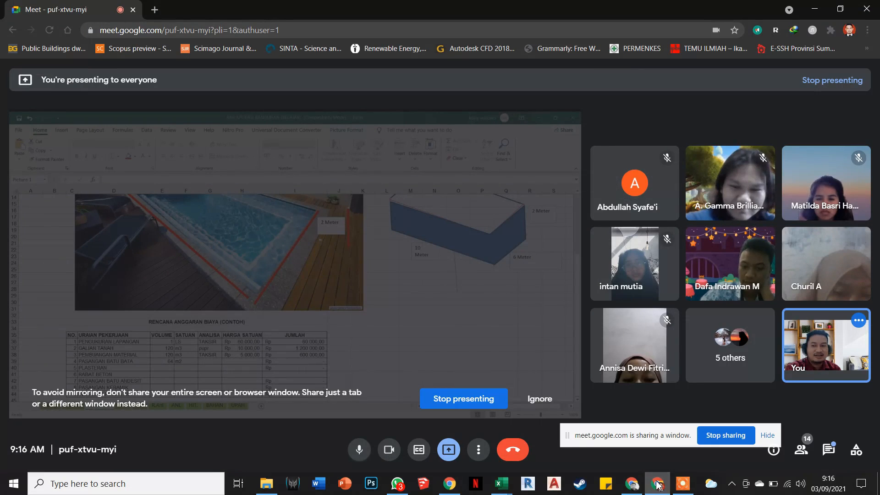
click(658, 484)
click(557, 364)
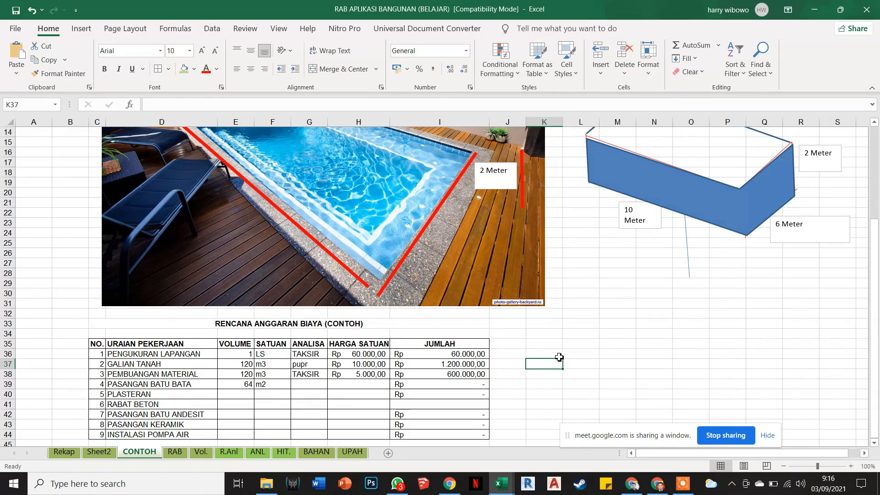
Copy the ANALISA entry pupr from the GALIAN TANAH row into the PASANGAN BATU BATA row
click(305, 365)
key(ctrl+c)
click(309, 384)
key(ctrl+v)
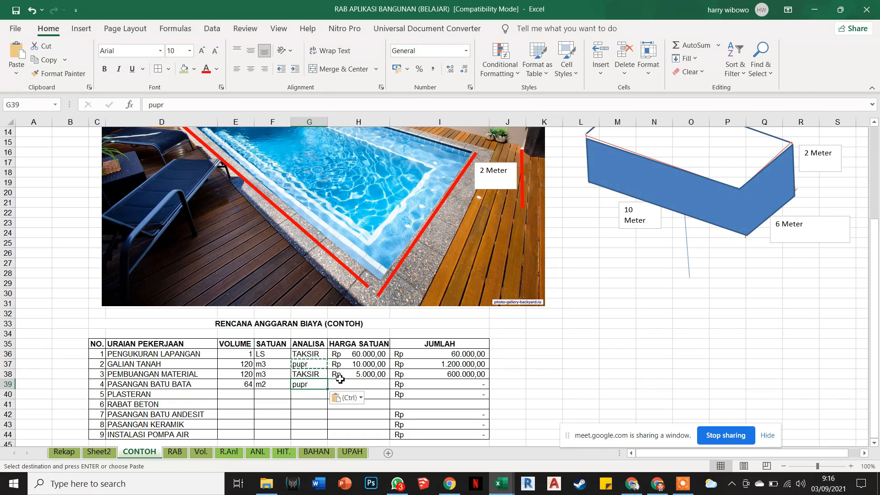
key(Escape)
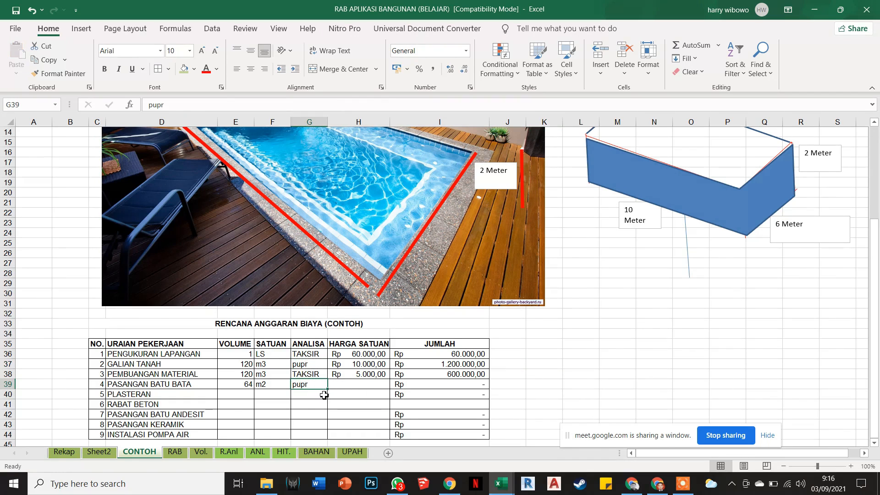
Search the ANL sheet for "bata" to locate the brick wall unit price analysis
click(257, 452)
scroll(244, 387, down, 7)
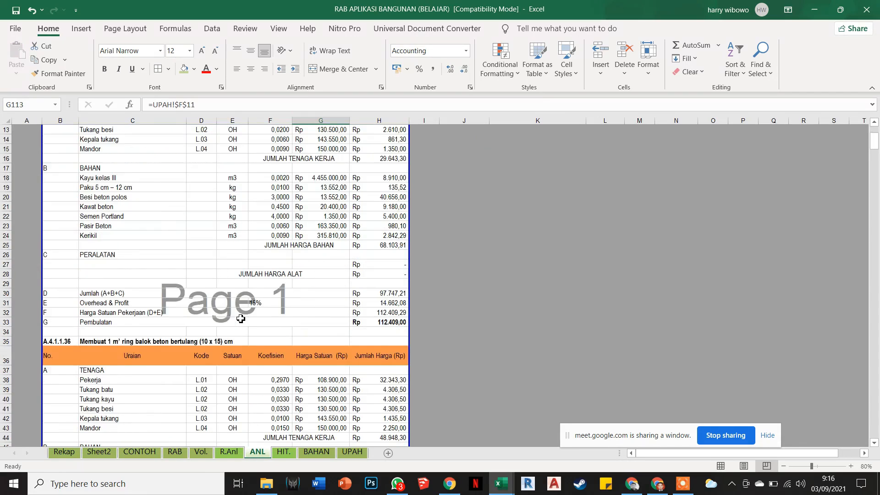
scroll(240, 318, down, 10)
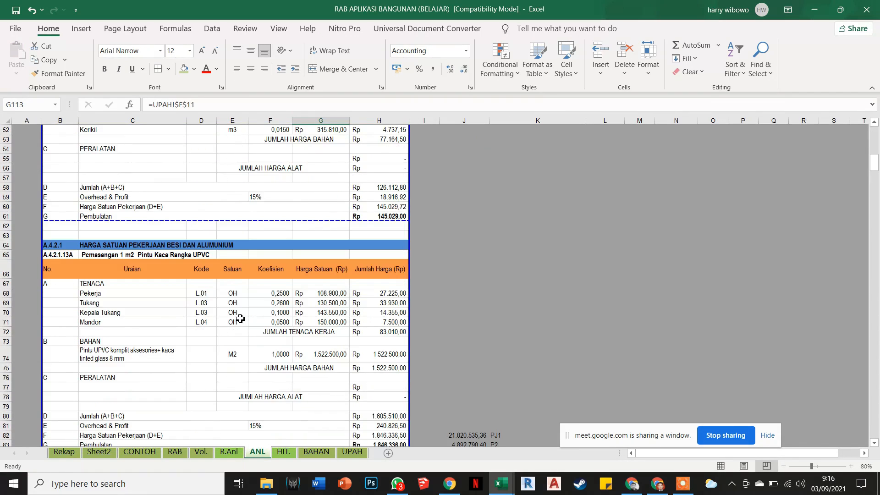
scroll(240, 318, down, 3)
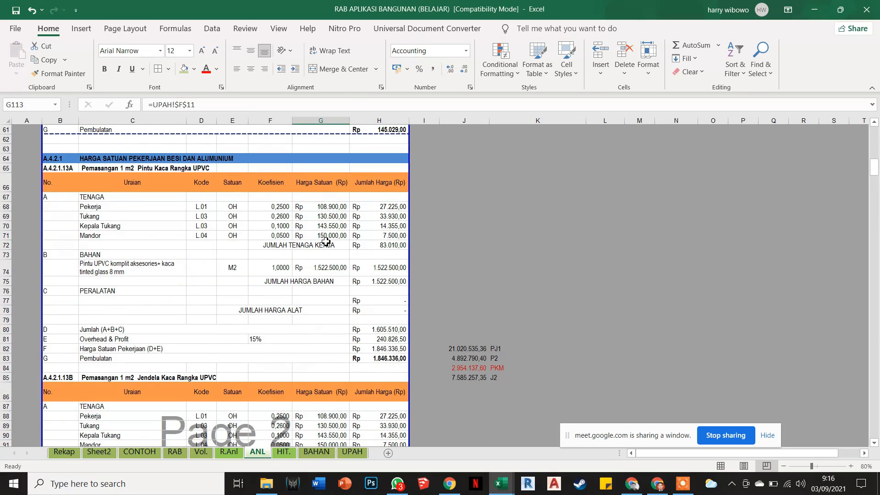
click(764, 55)
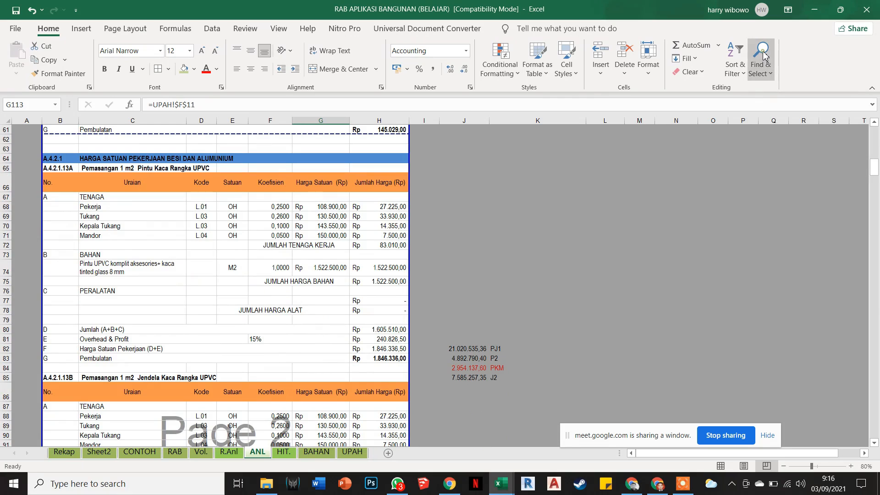
click(776, 88)
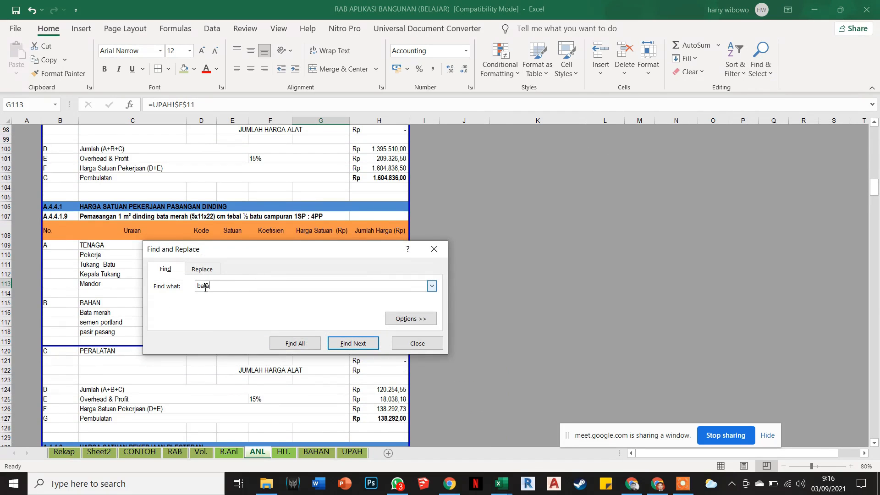
click(349, 343)
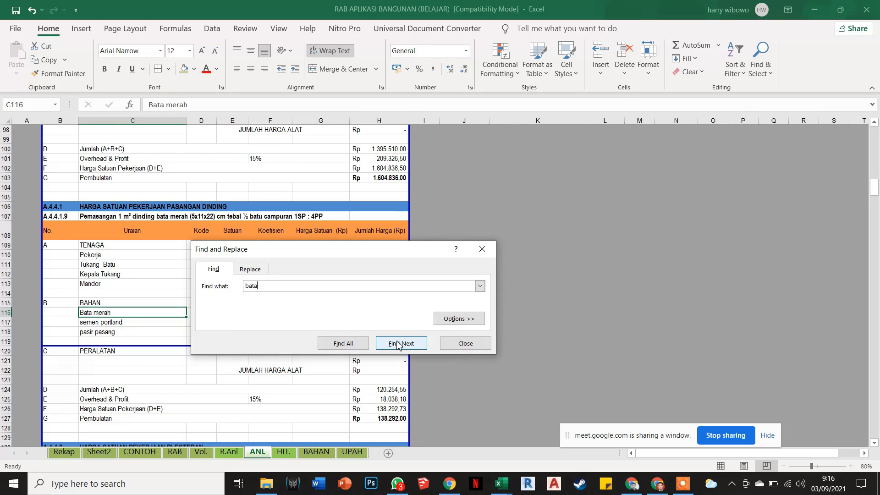
click(482, 249)
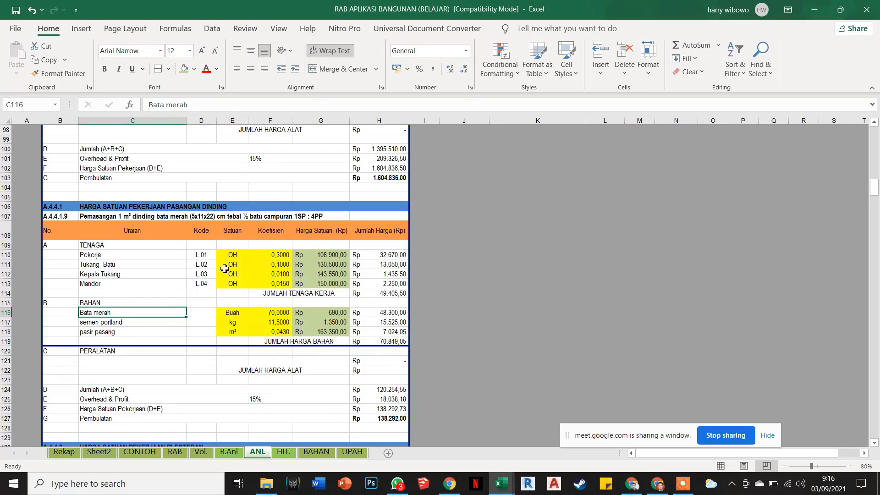
Examine the A.4.4.1.9 red brick wall analysis, from its labour and material rows to the Pembulatan price
click(126, 266)
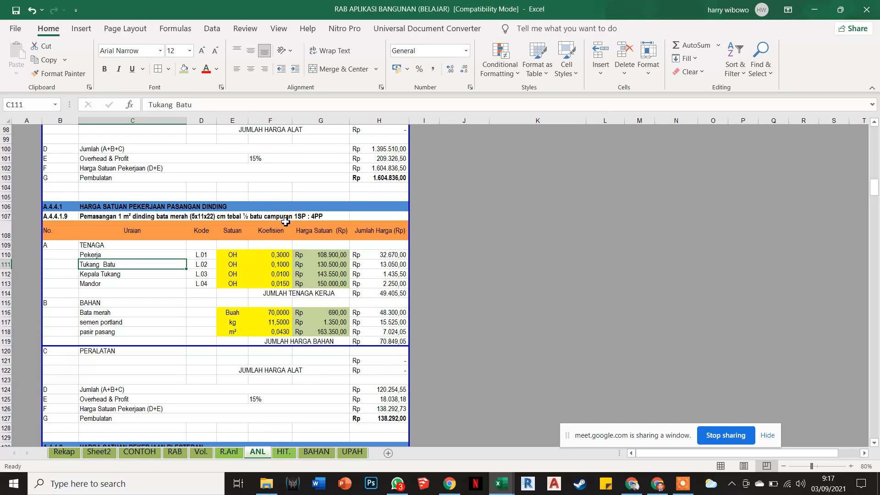
scroll(286, 225, down, 3)
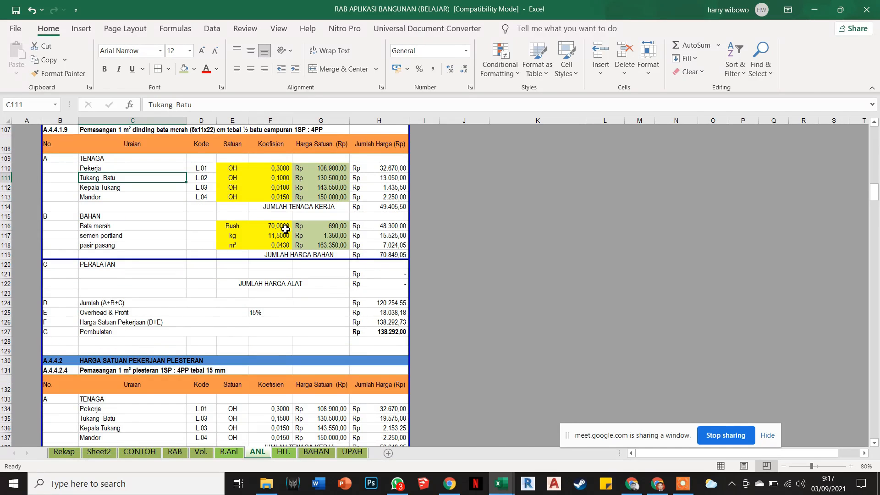
scroll(284, 234, up, 1)
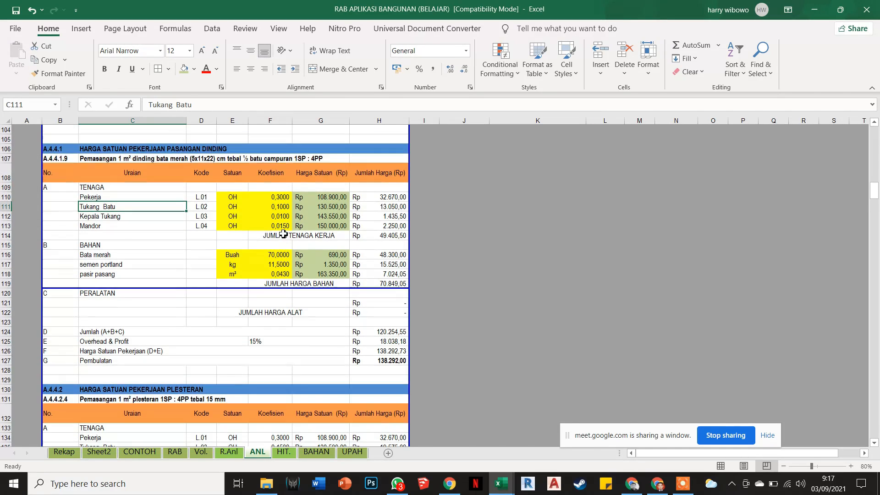
drag(49, 362, 396, 372)
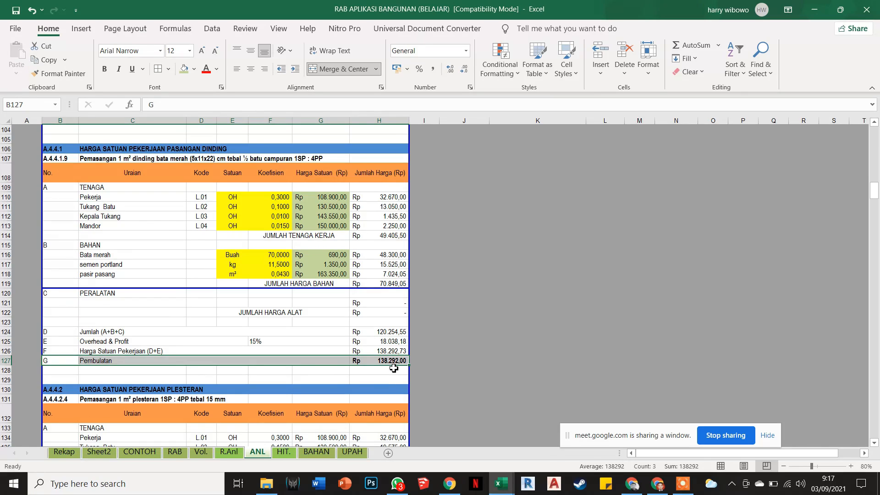
click(385, 361)
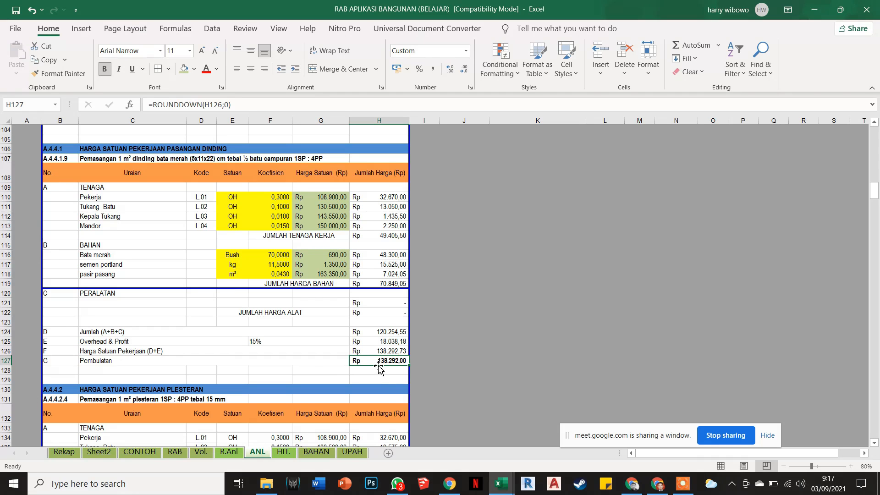
Link the HARGA SATUAN of PASANGAN BATU BATA on the CONTOH sheet to the Pembulatan price with =ANL!H127
click(142, 454)
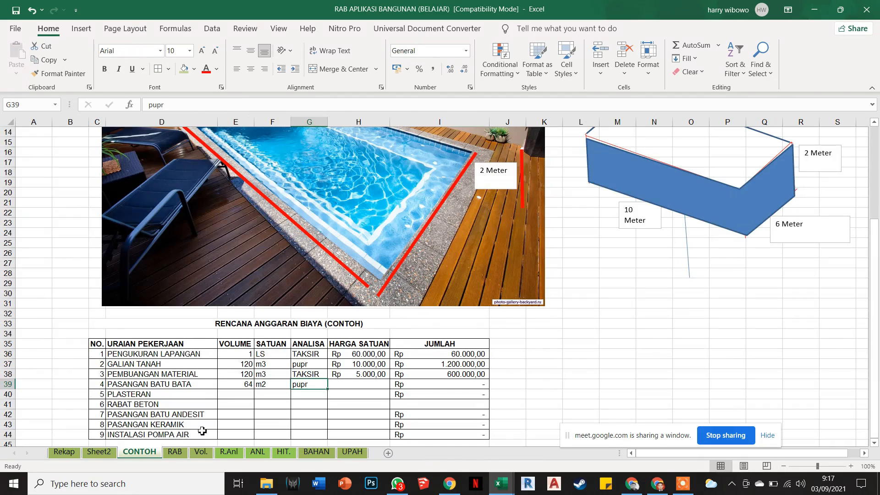
click(360, 387)
text(=)
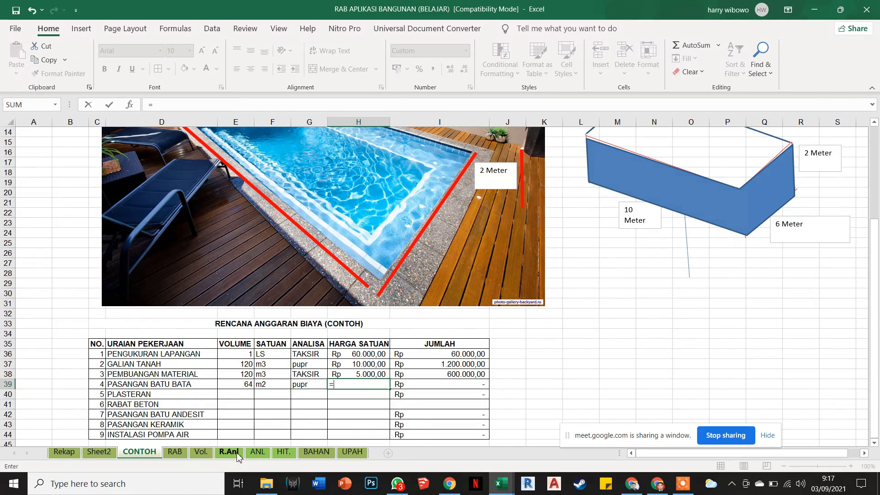
click(258, 452)
click(394, 365)
key(Return)
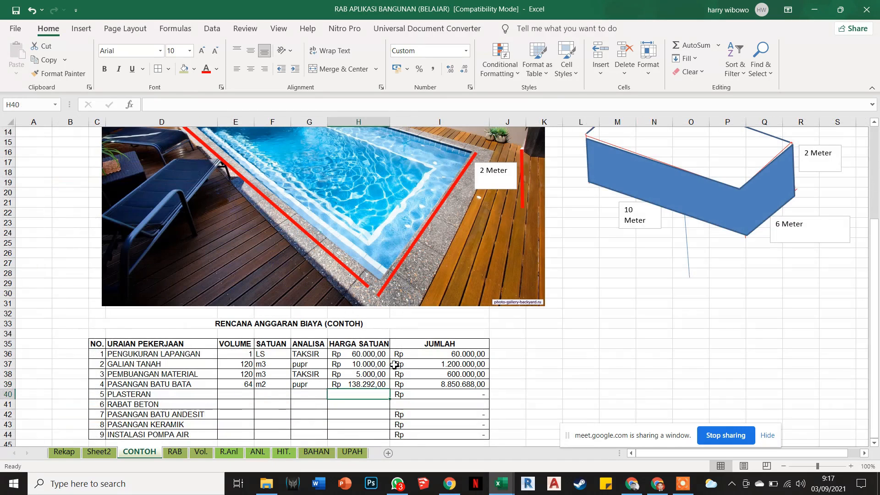
click(368, 384)
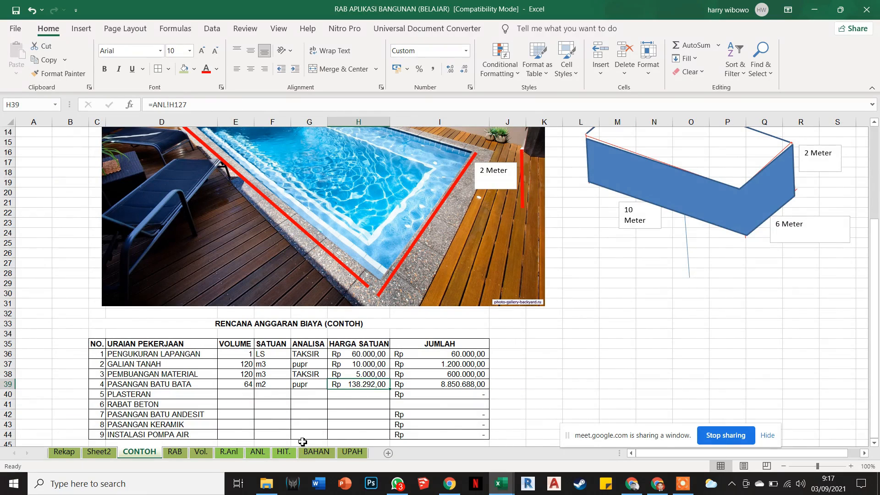
Set the Bata merah unit price in the ANL brick wall analysis to 800 and check the linked price on CONTOH
click(284, 453)
click(263, 453)
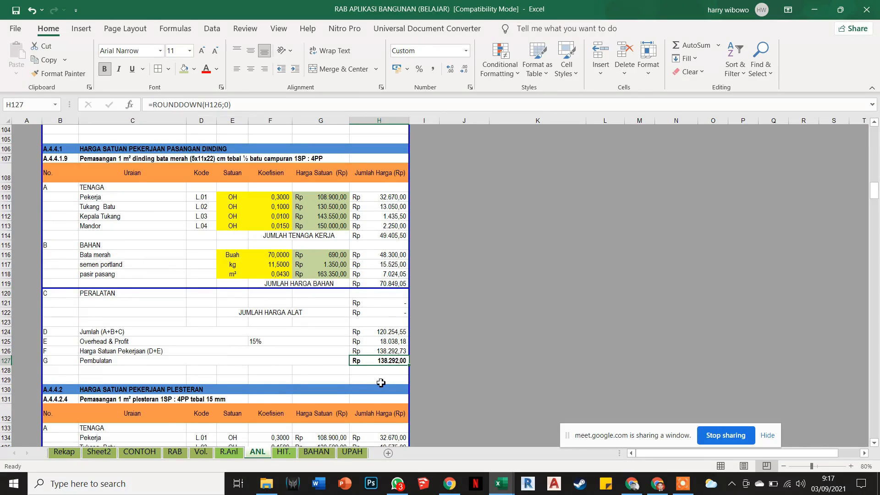
click(335, 309)
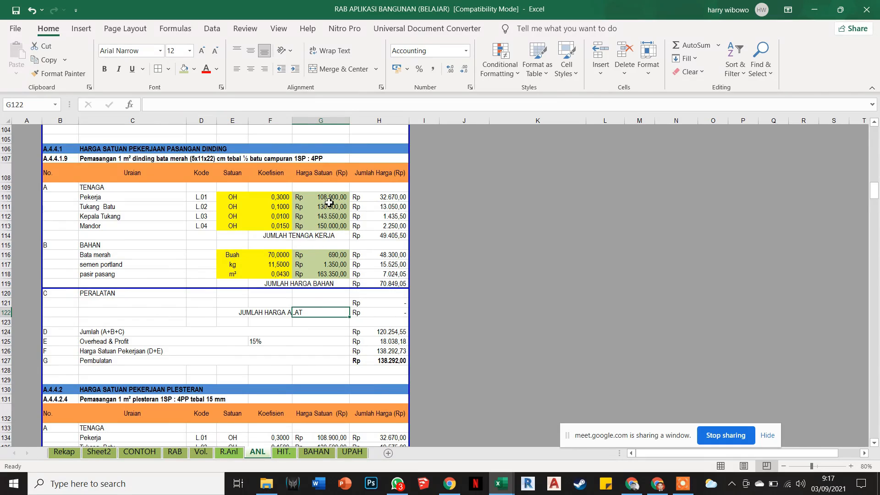
click(335, 255)
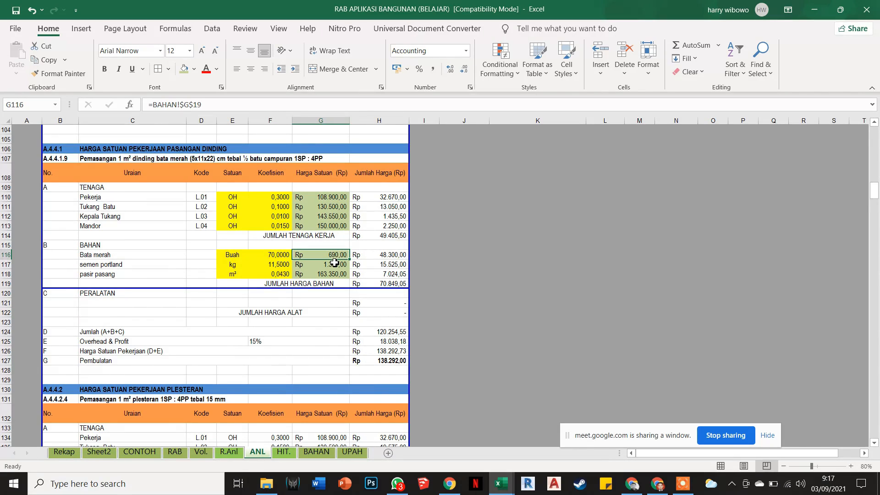
text(800)
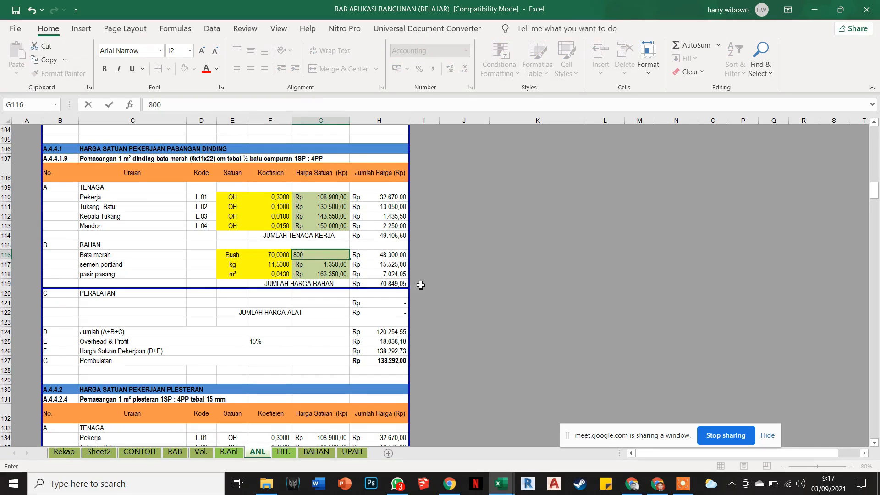
click(473, 284)
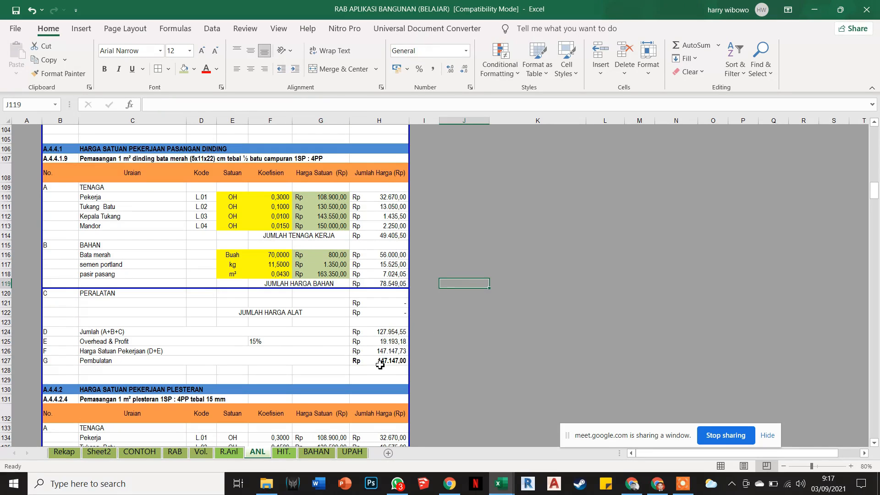
click(140, 452)
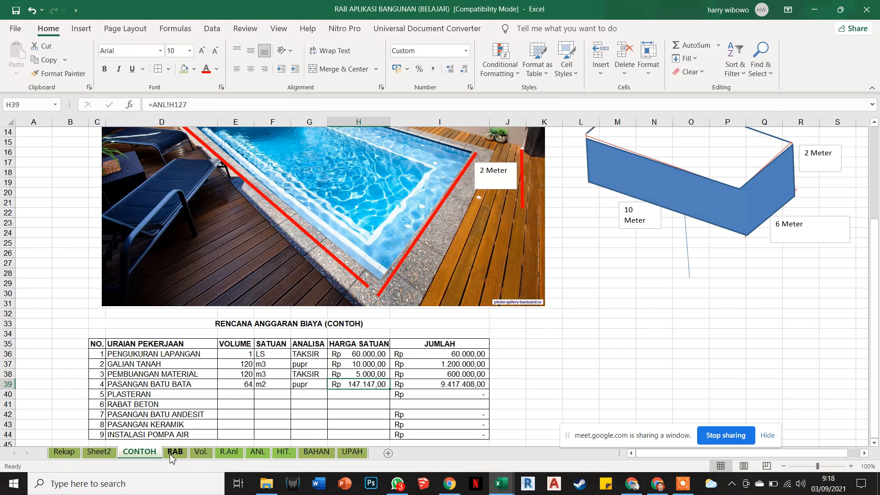
Check the wage rates on the UPAH sheet and the material prices on the BAHAN sheet, and return to CONTOH
click(350, 453)
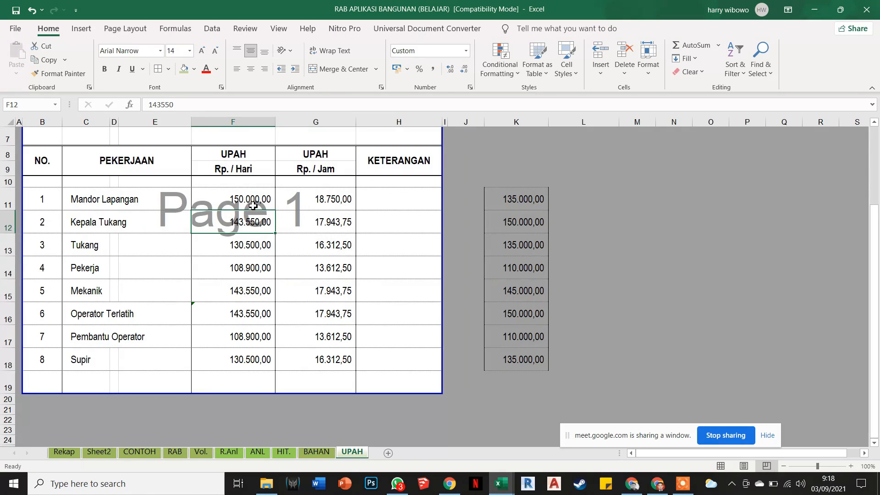
click(316, 453)
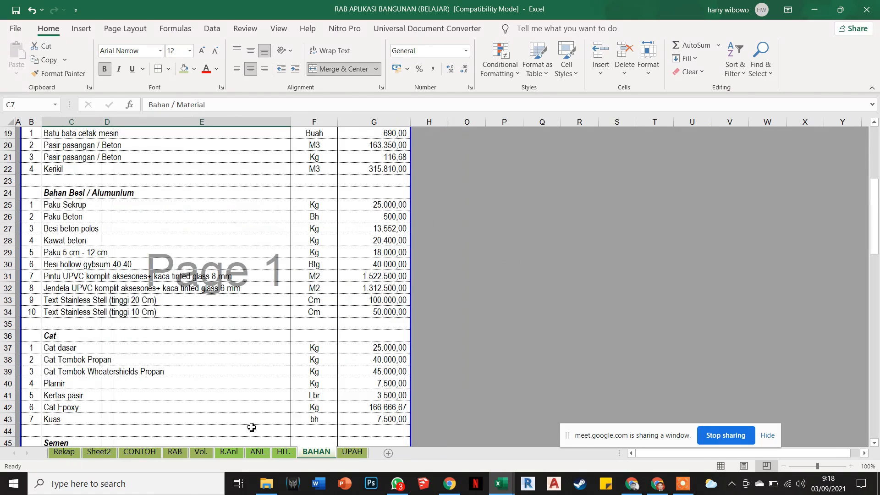
click(130, 453)
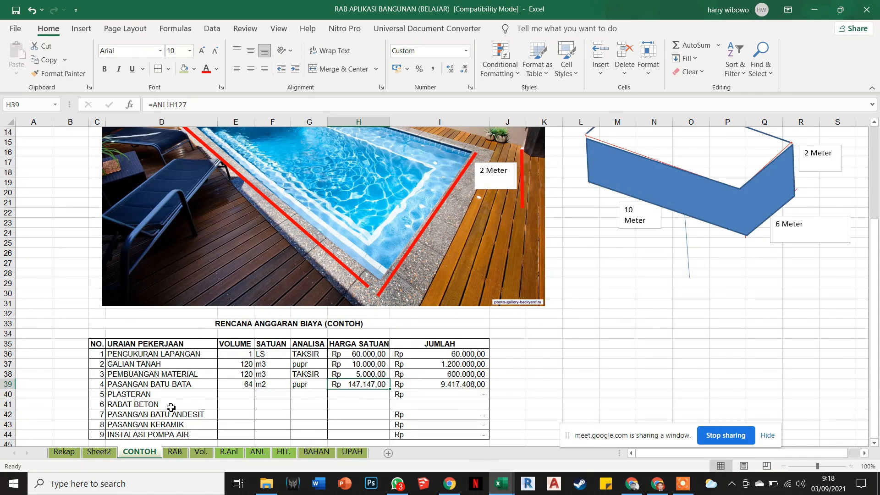
Review the remaining work items in the CONTOH cost table against the pool photo and the dimensioned sketch
scroll(171, 407, down, 1)
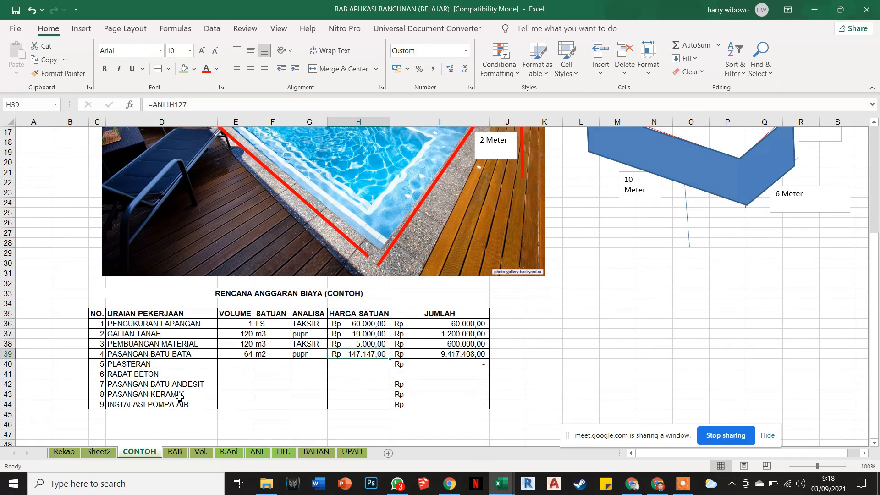
click(342, 378)
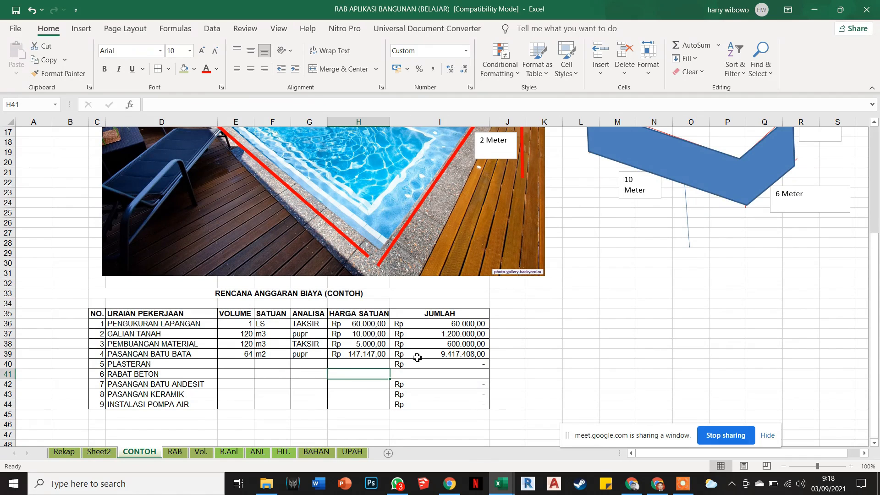
scroll(461, 205, up, 2)
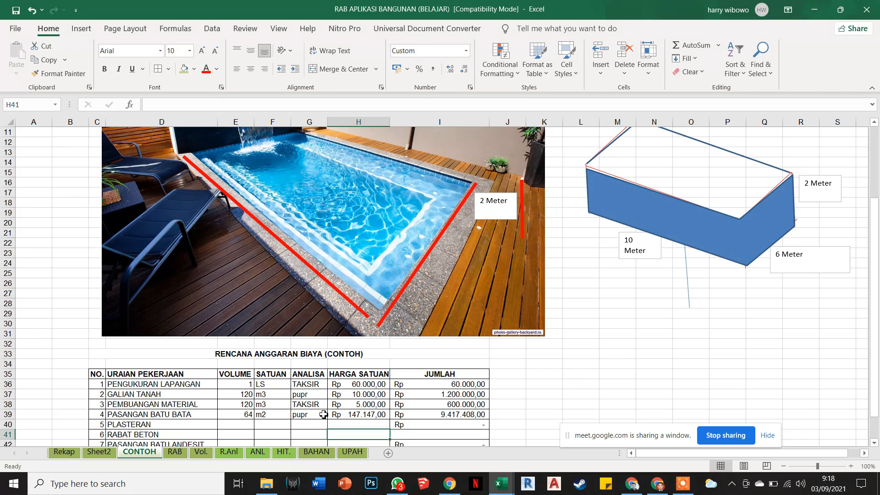
scroll(362, 369, down, 1)
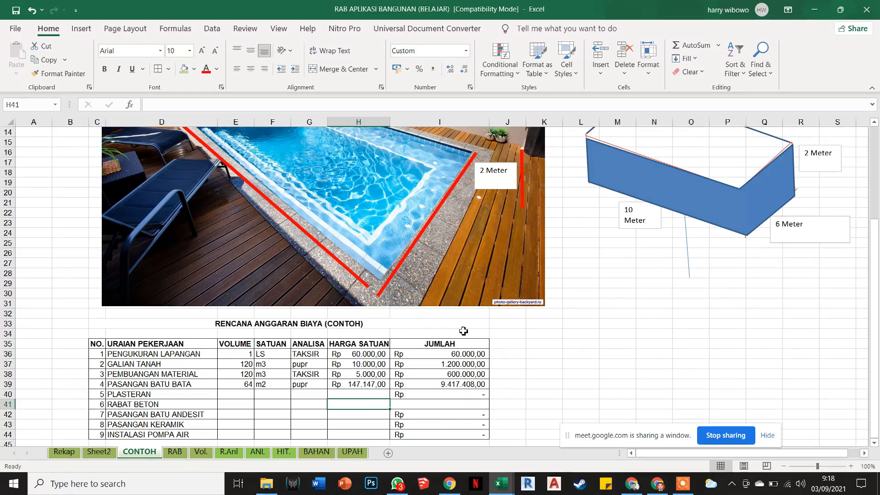
scroll(540, 320, up, 1)
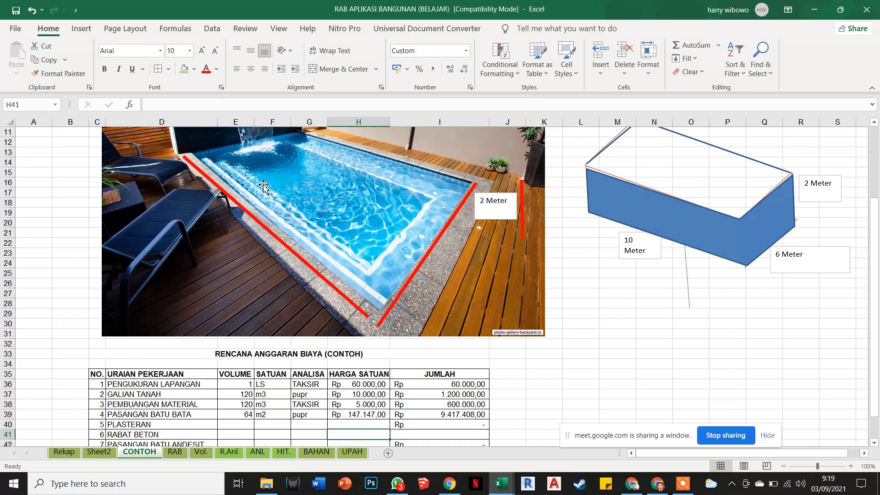
scroll(587, 195, up, 1)
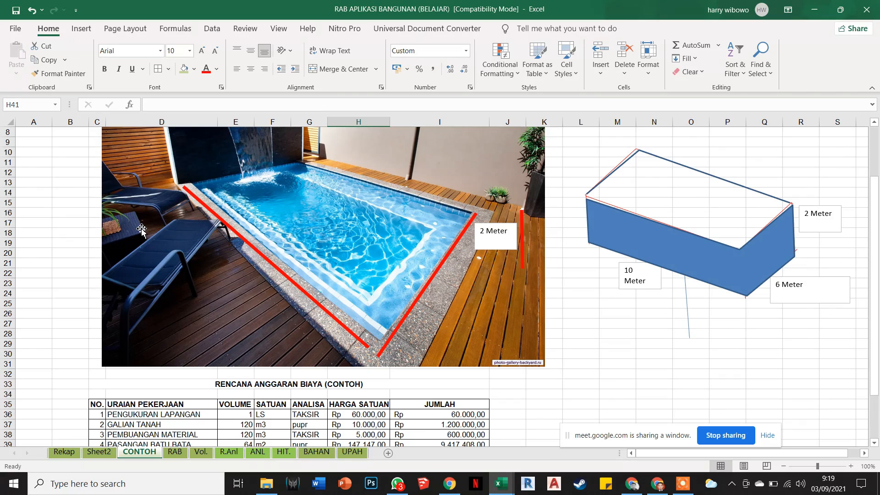
scroll(141, 231, down, 1)
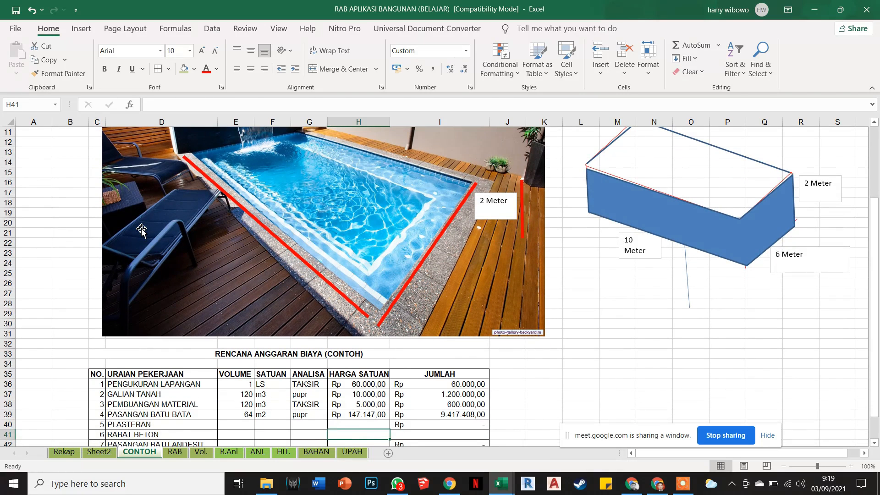
scroll(142, 231, down, 4)
click(242, 303)
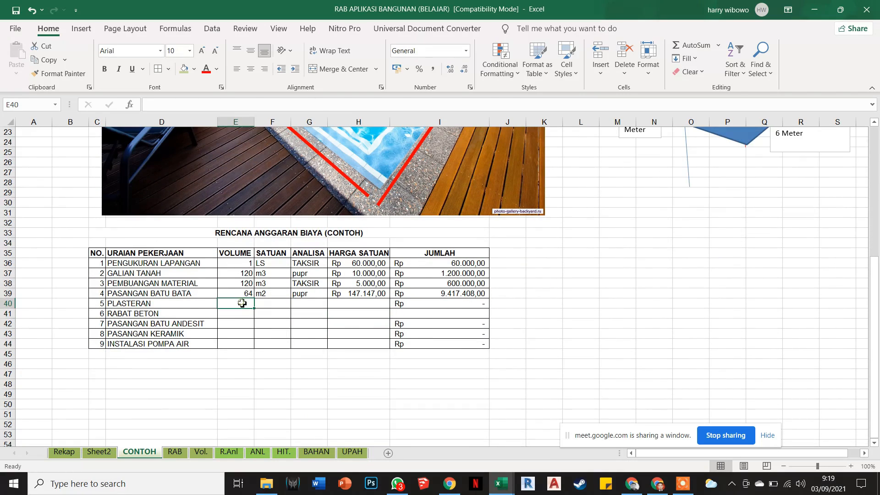
scroll(242, 303, up, 5)
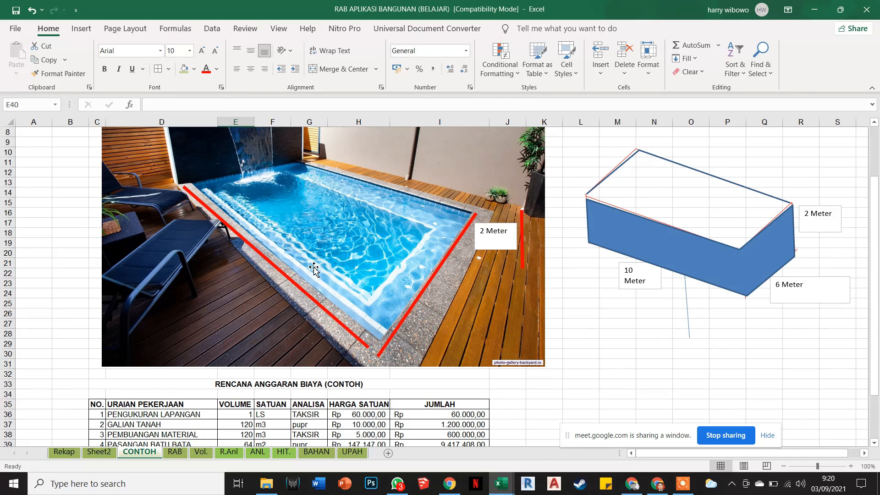
scroll(323, 264, down, 1)
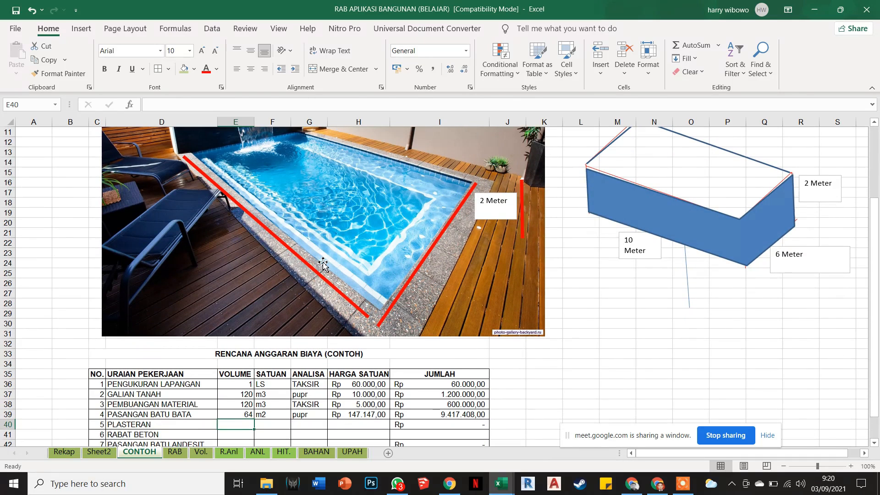
scroll(343, 248, up, 1)
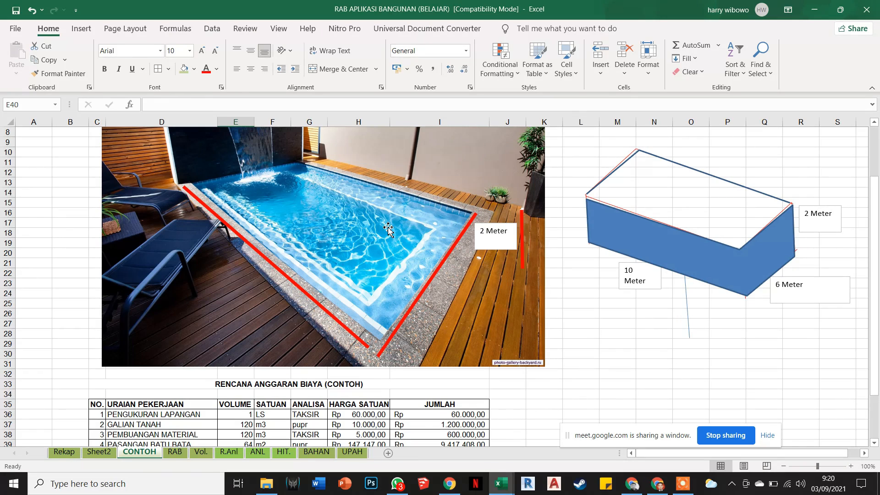
scroll(388, 228, down, 1)
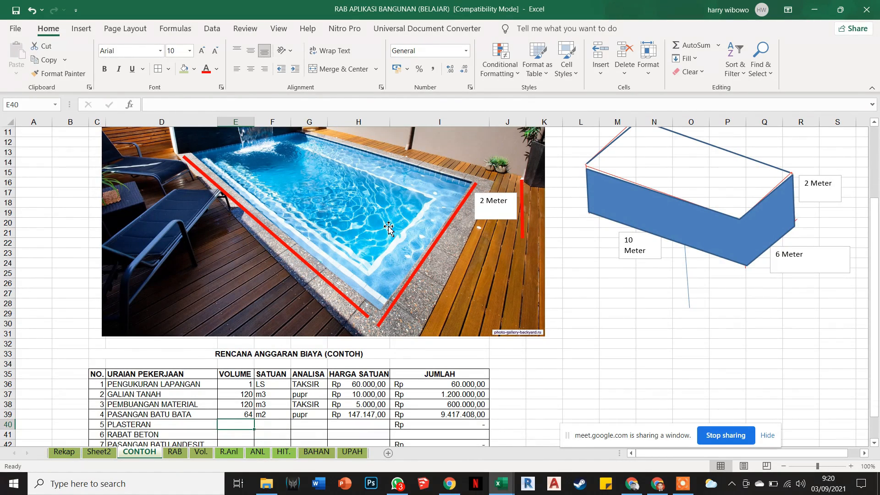
scroll(388, 228, down, 1)
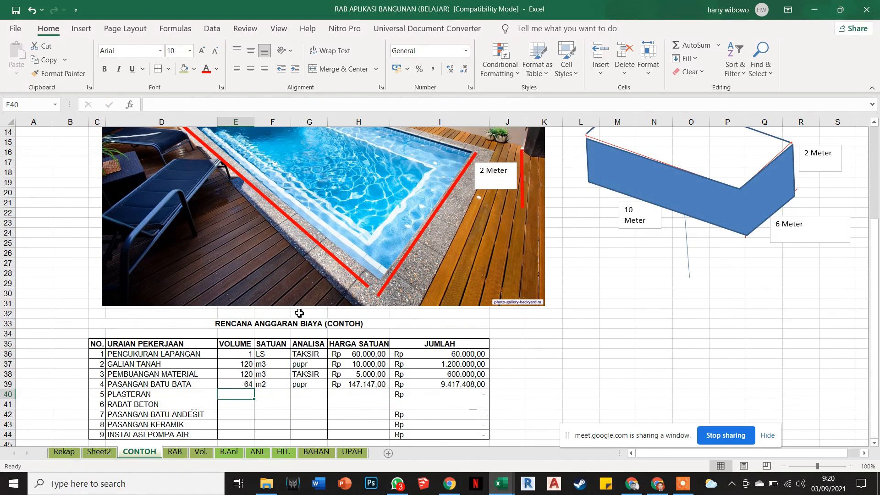
scroll(509, 248, up, 1)
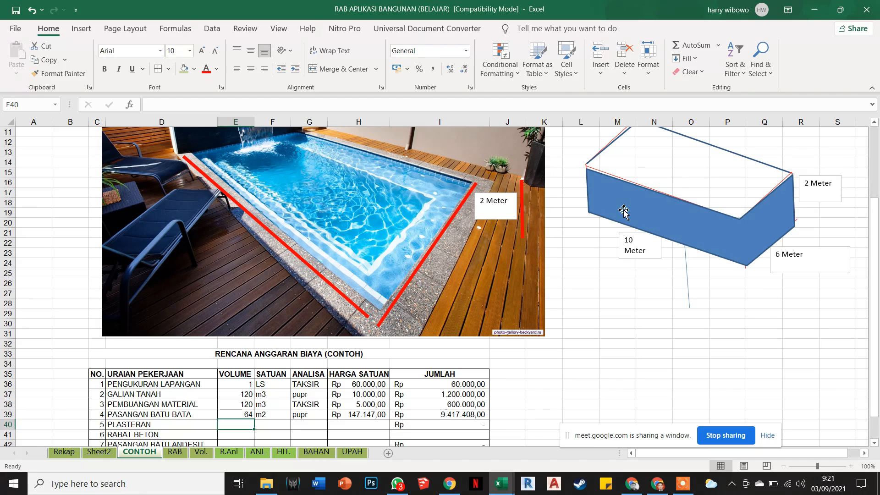
Calculate the PLASTERAN volume from the four pool walls with the formula =2*(10*2)+2*(6*2)
double_click(244, 424)
text(=)
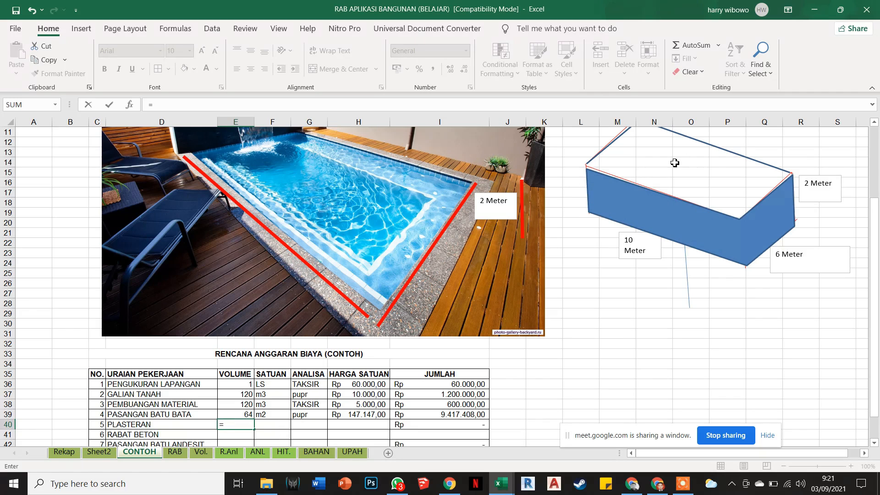
key(BackSpace)
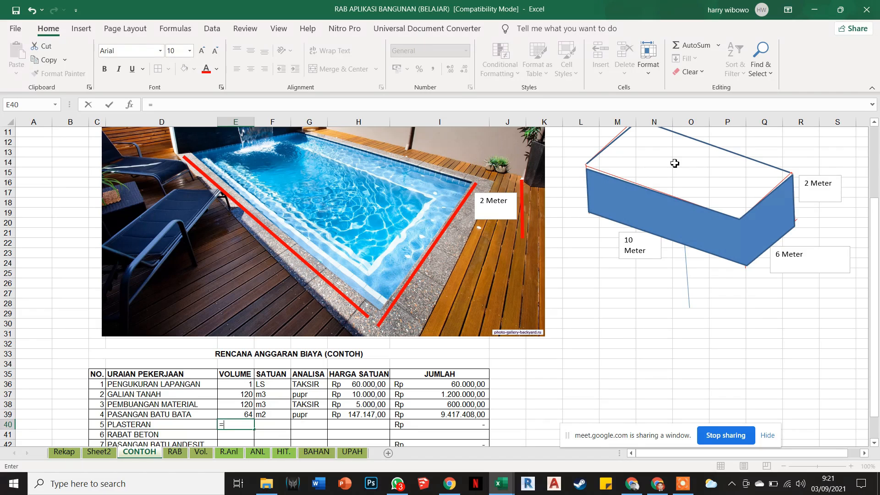
text(=2*)
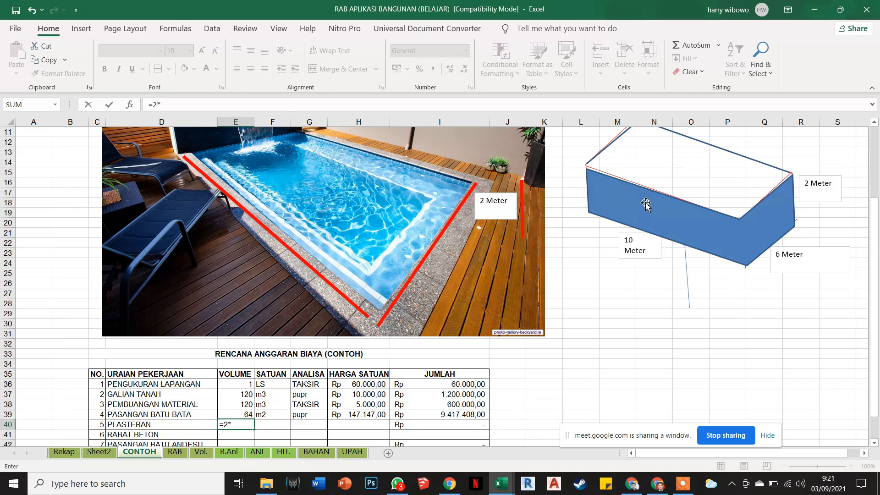
key(Return)
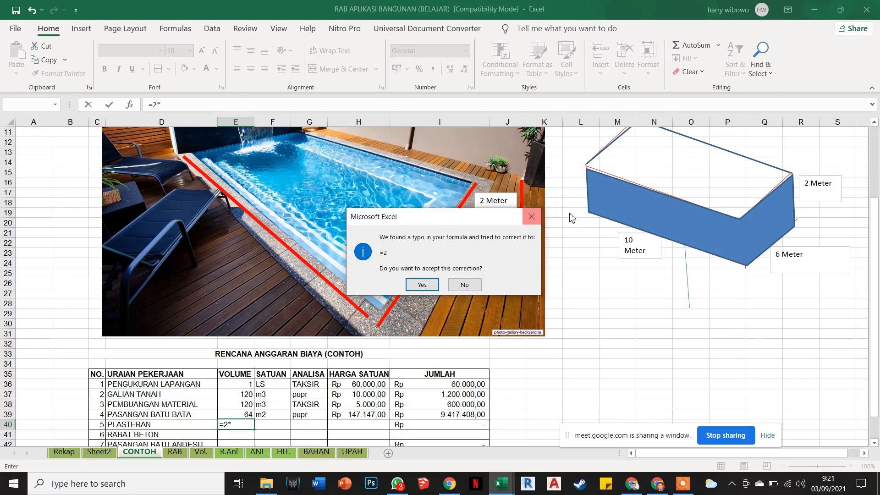
key(Escape)
key(Return)
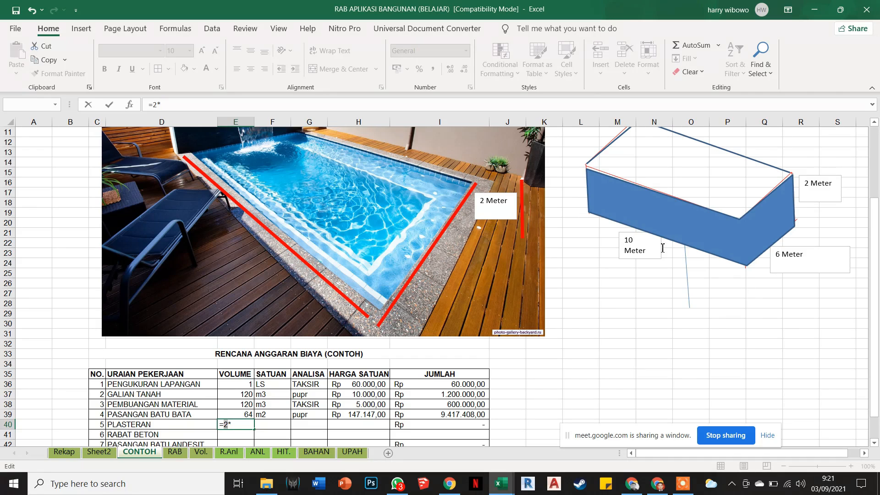
click(239, 425)
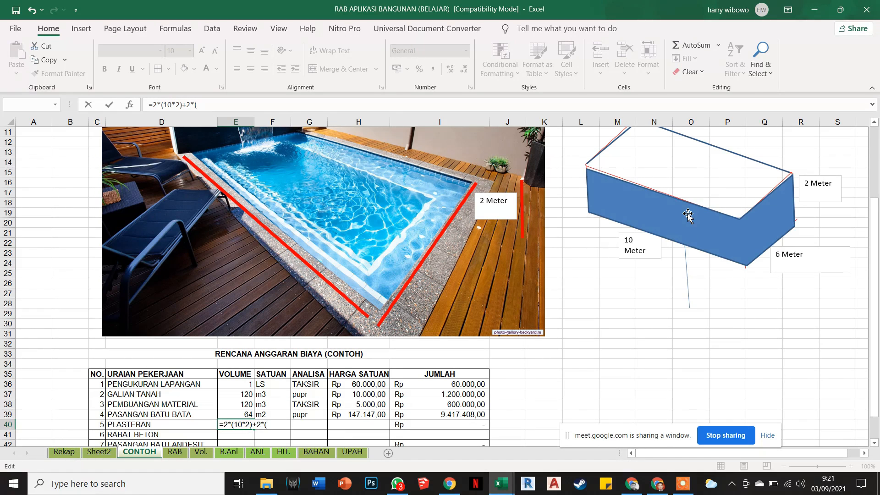
text(6*2))
key(Return)
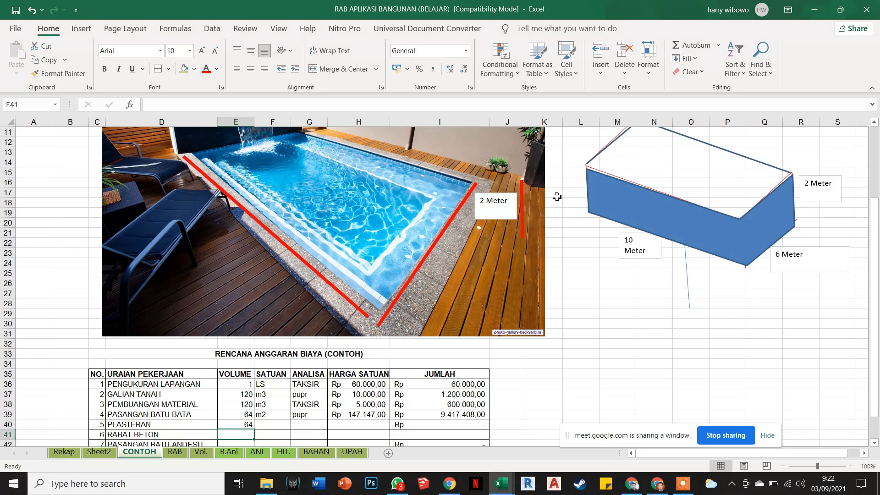
Copy the m2 unit from the PASANGAN BATU BATA row into the SATUAN of the PLASTERAN row
click(275, 415)
key(ctrl+c)
click(272, 426)
key(Return)
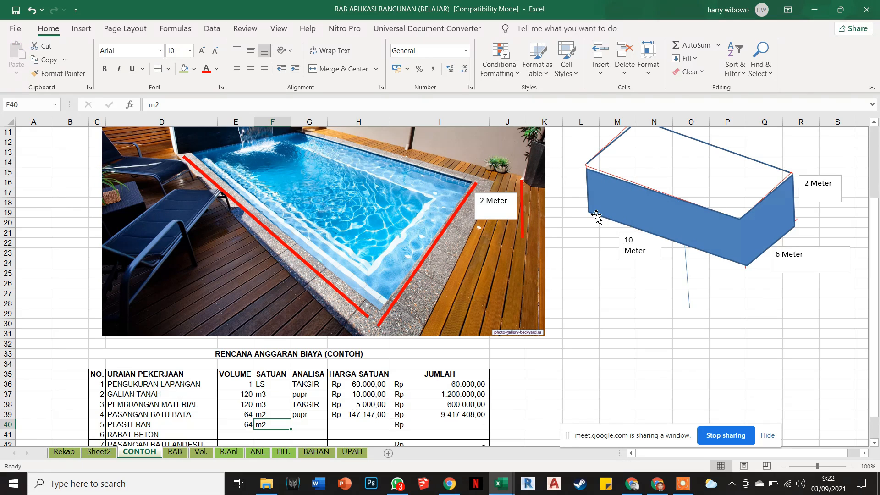
Search the ANL sheet for "plester" to locate the plastering unit price analysis
scroll(456, 327, down, 1)
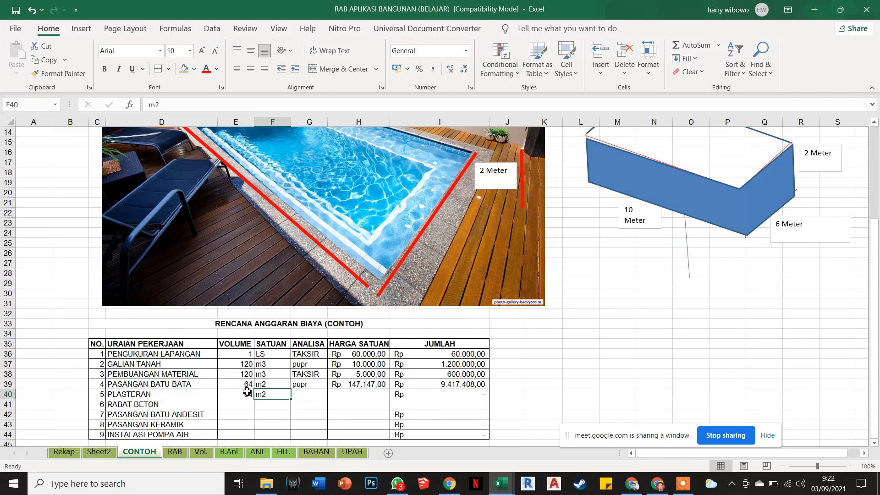
scroll(635, 204, up, 2)
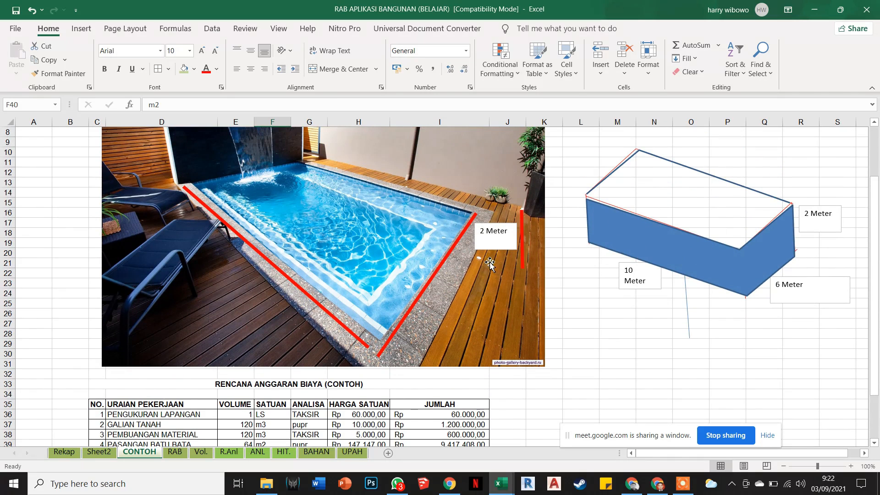
scroll(426, 303, down, 3)
click(324, 354)
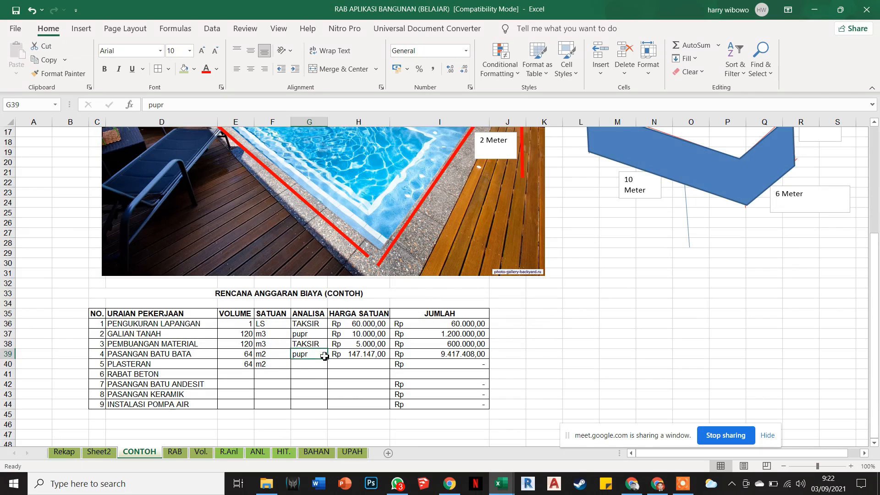
click(261, 453)
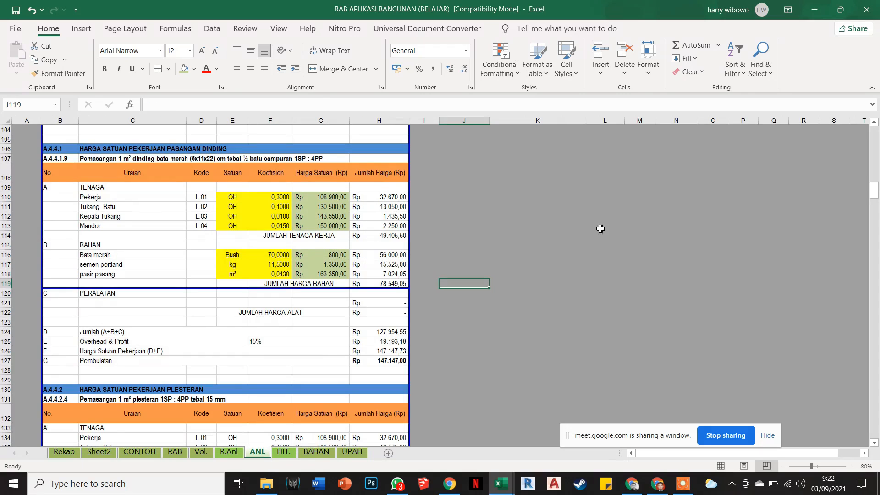
click(761, 64)
click(766, 91)
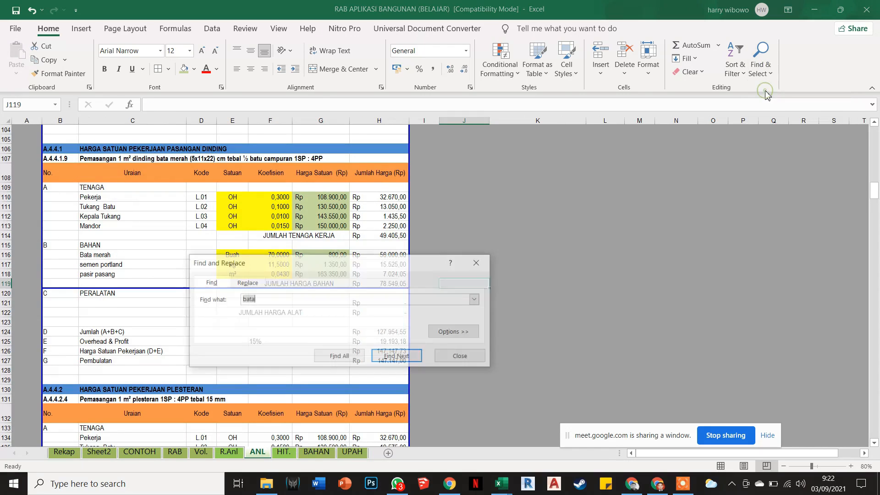
text(plater)
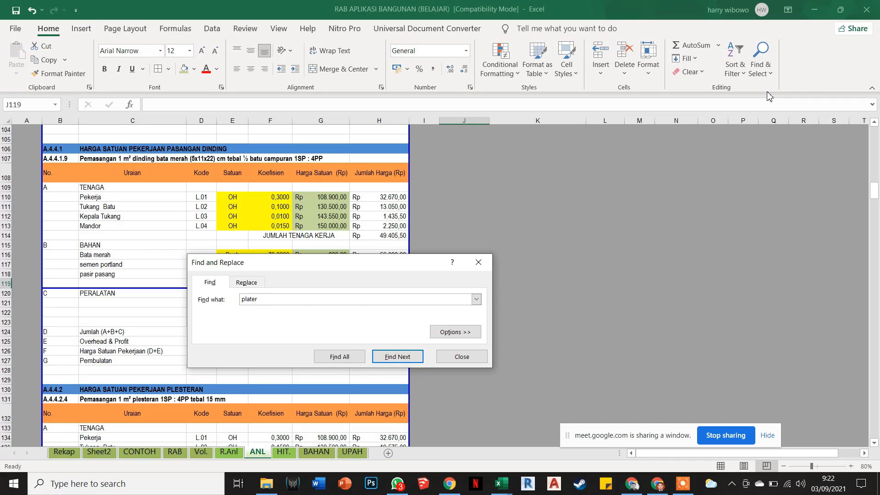
key(Return)
key(Return)
key(Return)
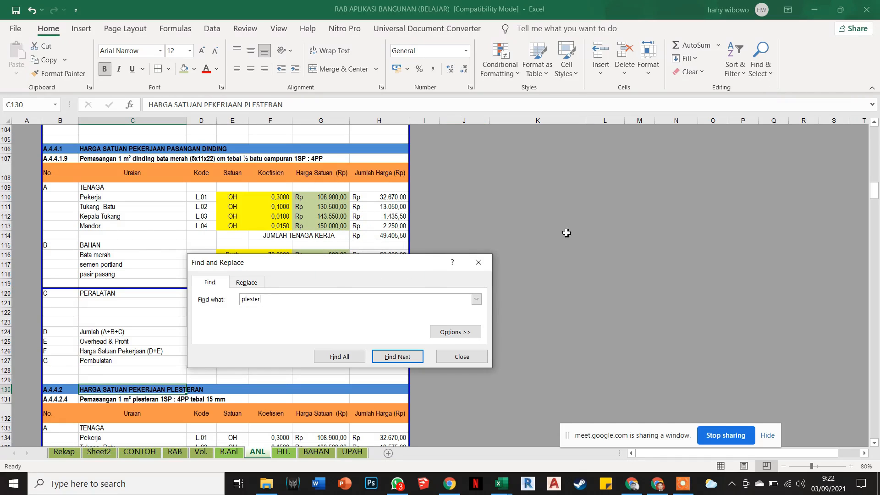
Examine the A.4.4.2.4 plastering analysis on the ANL sheet, from its labour and material rows to the Pembulatan price
click(483, 264)
scroll(216, 315, down, 3)
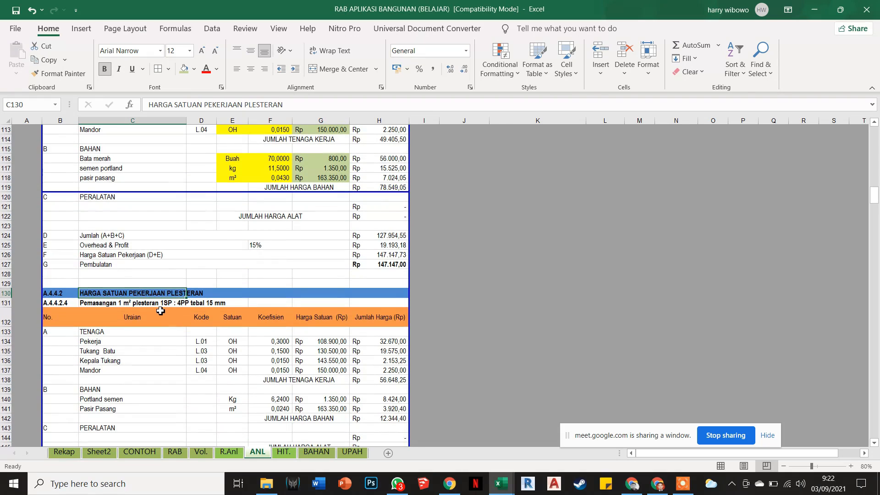
scroll(160, 312, down, 1)
click(149, 344)
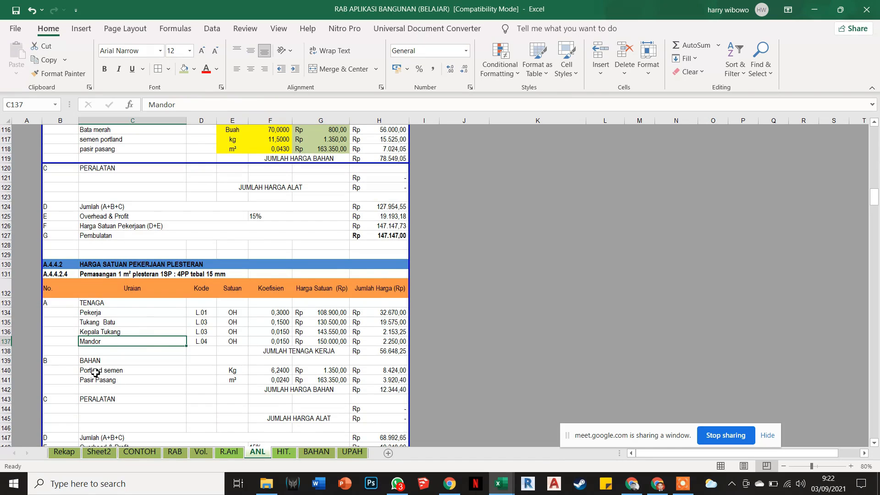
scroll(215, 325, down, 2)
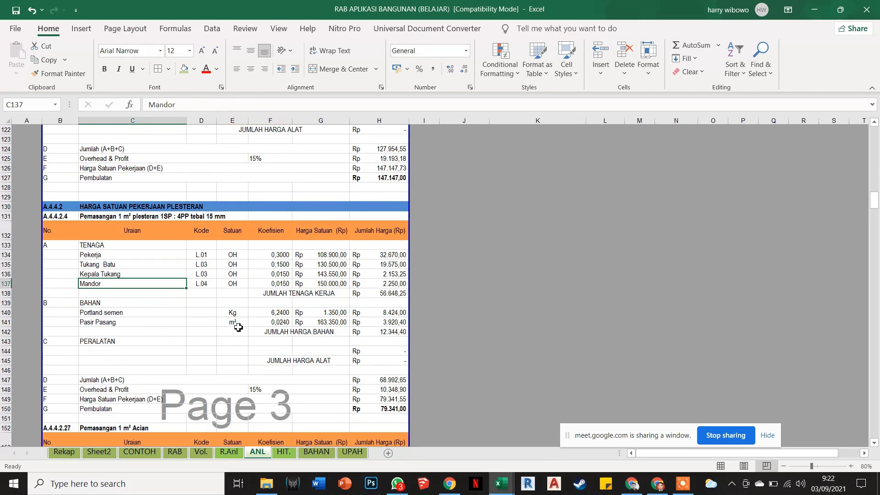
Copy the pupr entry from the PASANGAN BATU BATA row into the ANALISA of the PLASTERAN row on the CONTOH sheet
click(401, 411)
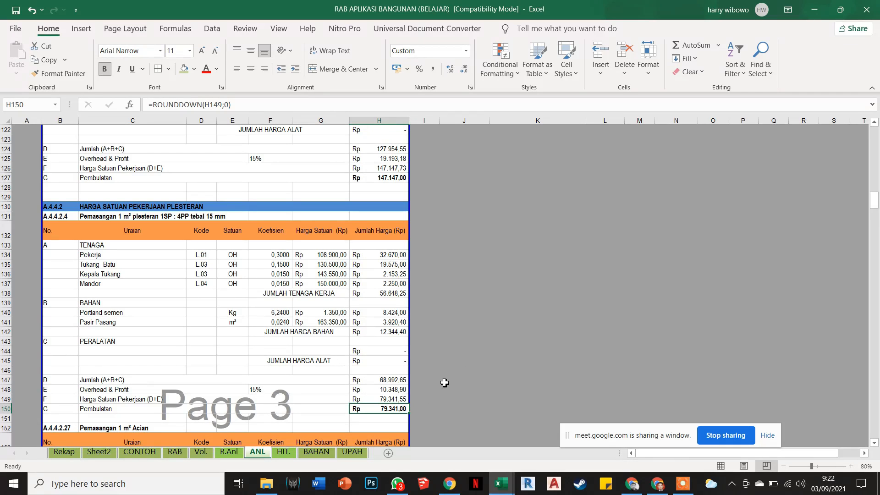
click(201, 453)
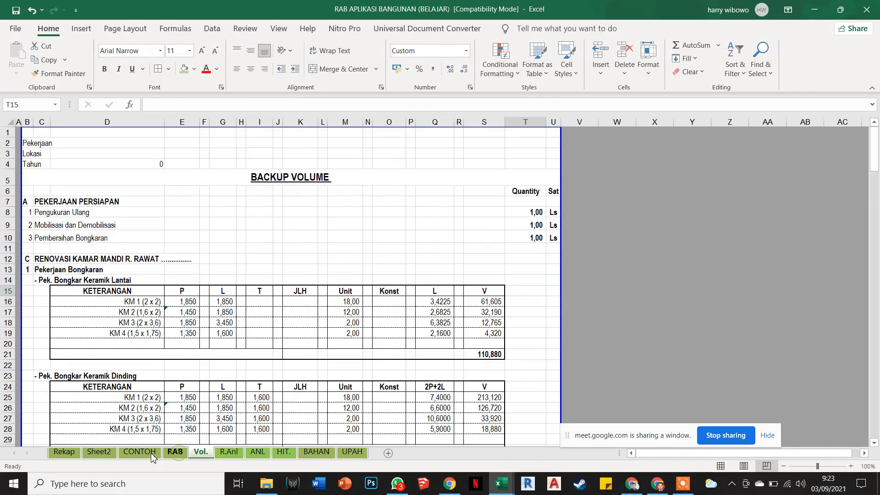
click(175, 453)
click(143, 453)
click(317, 368)
click(317, 355)
key(ctrl+c)
click(309, 365)
key(ctrl+v)
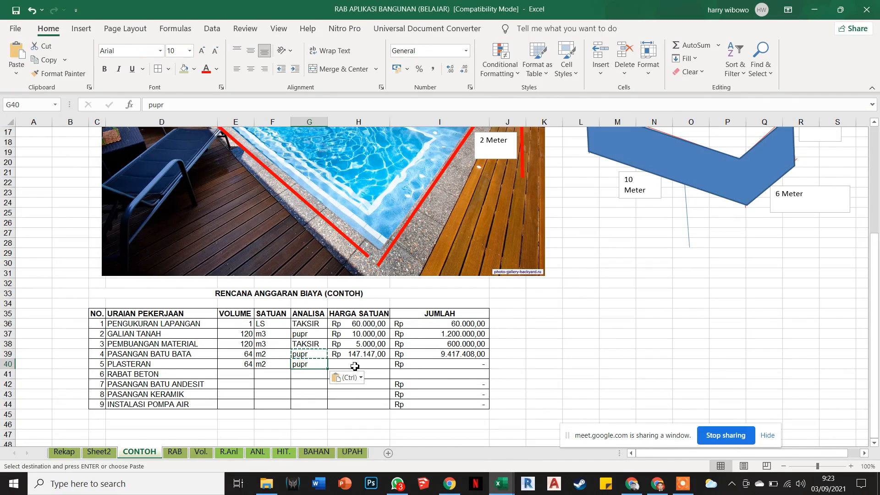
key(Escape)
Link the PLASTERAN HARGA SATUAN to the A.4.4.2.4 Pembulatan price with the formula =ANL!H150
click(356, 366)
text(=)
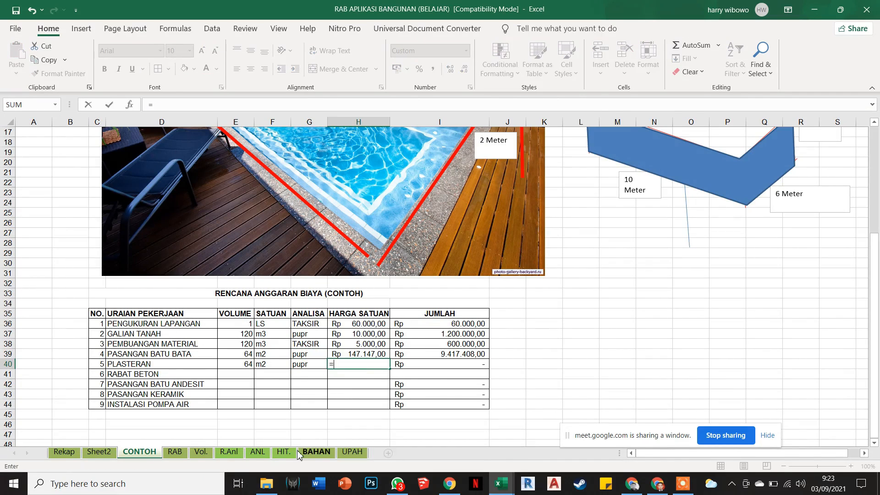
click(258, 452)
click(388, 409)
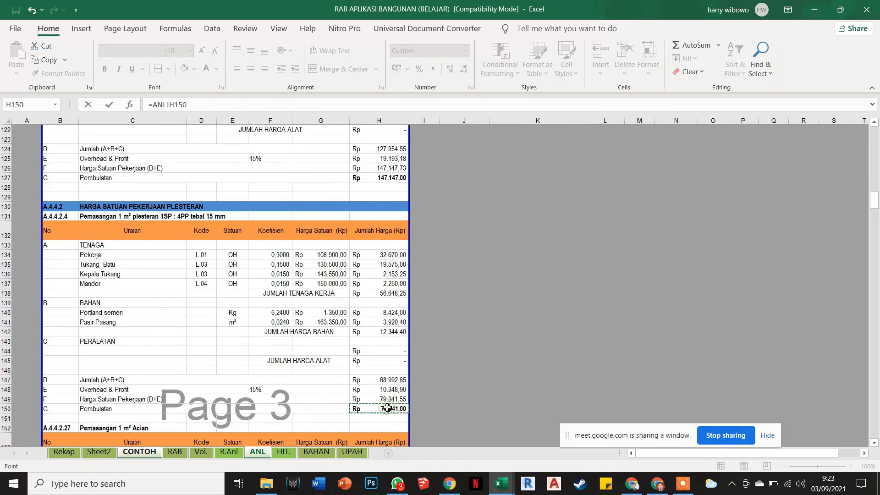
key(Return)
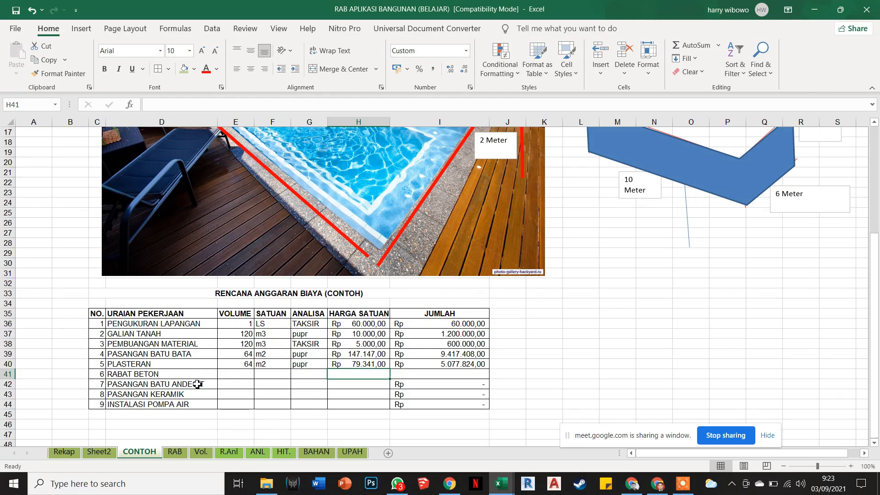
Copy the m3 unit from the PEMBUANGAN MATERIAL row into the SATUAN of the RABAT BETON row
scroll(321, 321, up, 3)
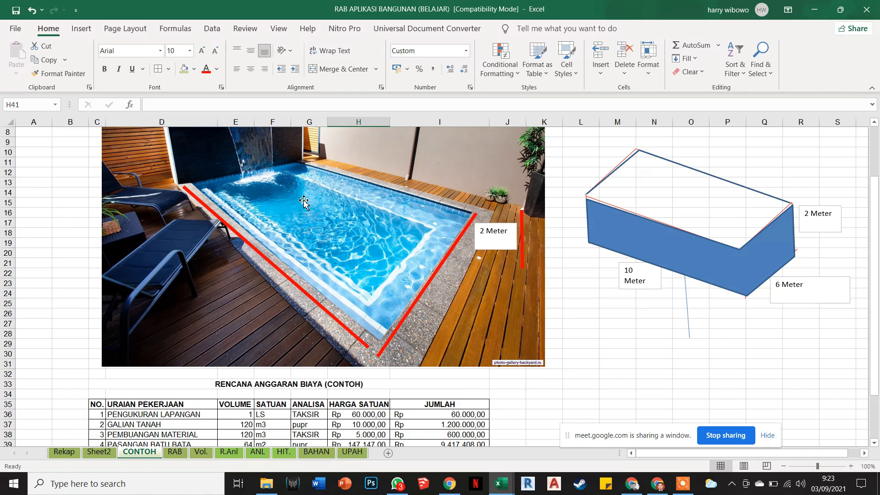
scroll(455, 230, down, 1)
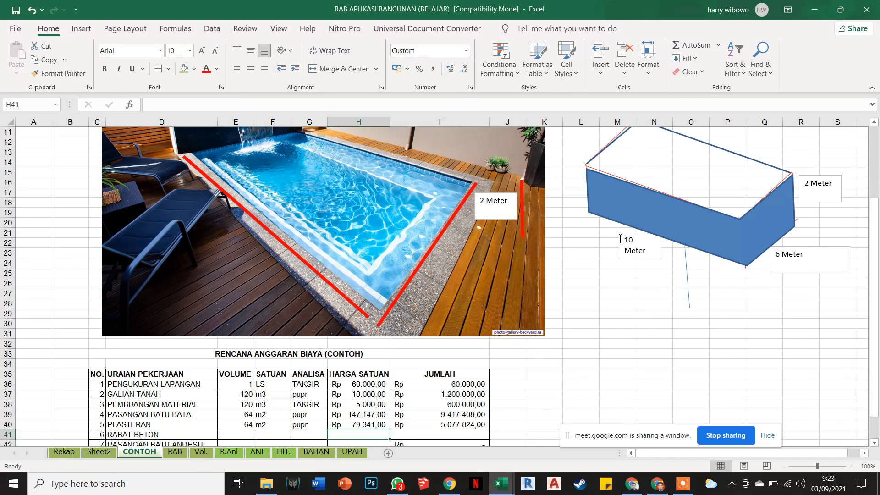
scroll(610, 243, down, 2)
click(245, 376)
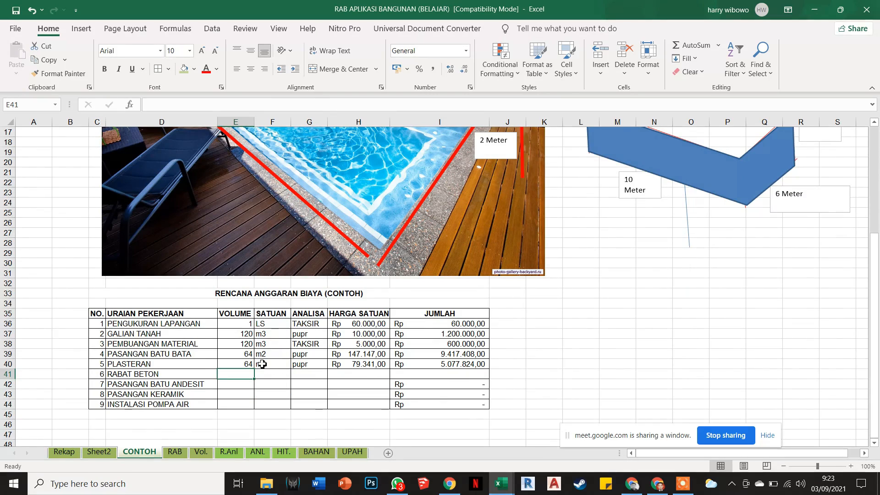
click(263, 364)
click(280, 343)
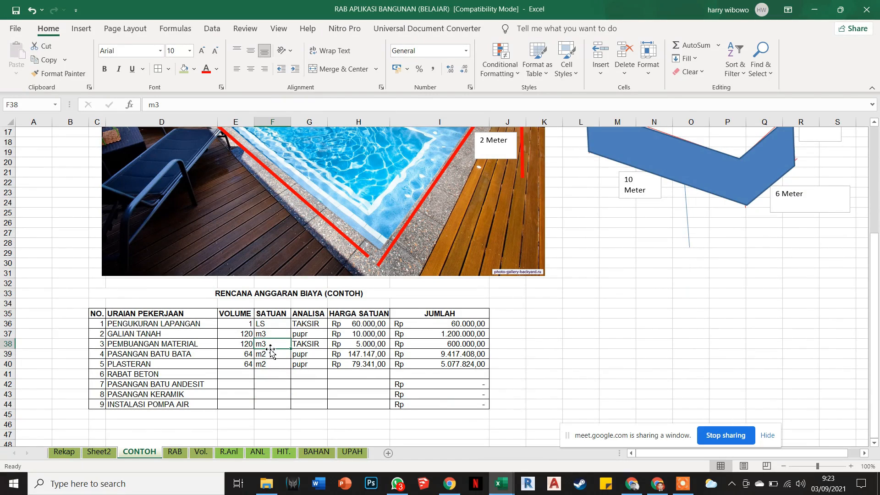
key(ctrl+c)
click(268, 374)
key(ctrl+v)
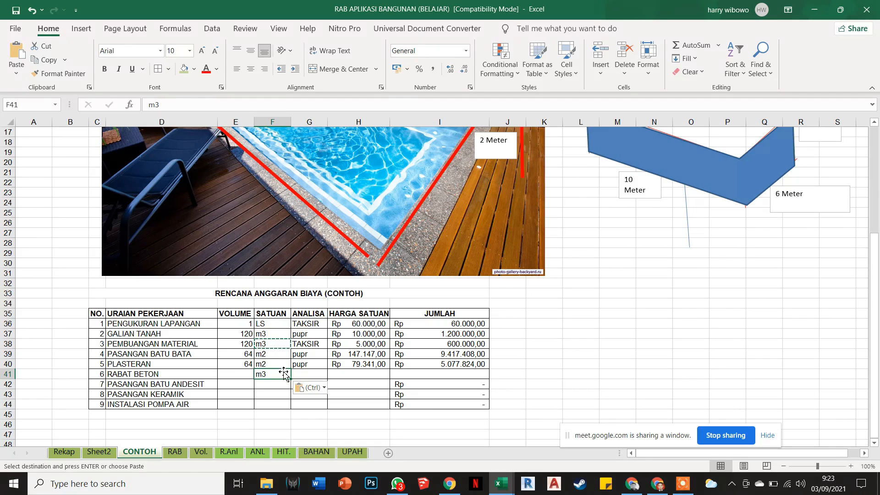
key(Escape)
Duplicate the 6 Meter label of the pool sketch below the original and change its text to 10 cm
click(691, 294)
scroll(754, 272, up, 1)
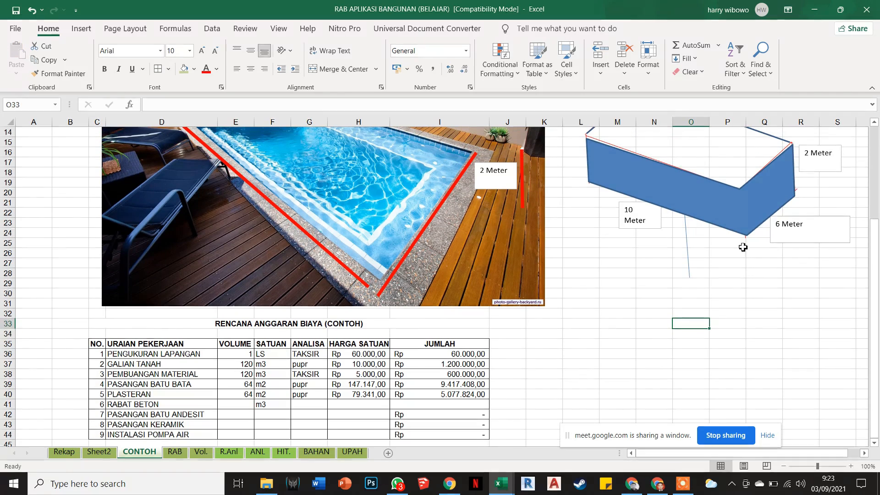
click(744, 252)
click(729, 263)
click(787, 241)
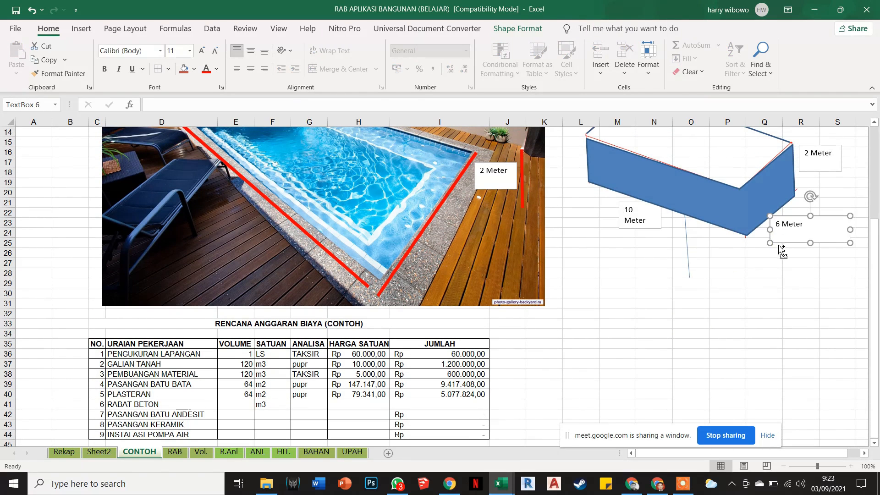
key(ctrl+c)
key(ctrl+v)
drag(780, 266, 750, 266)
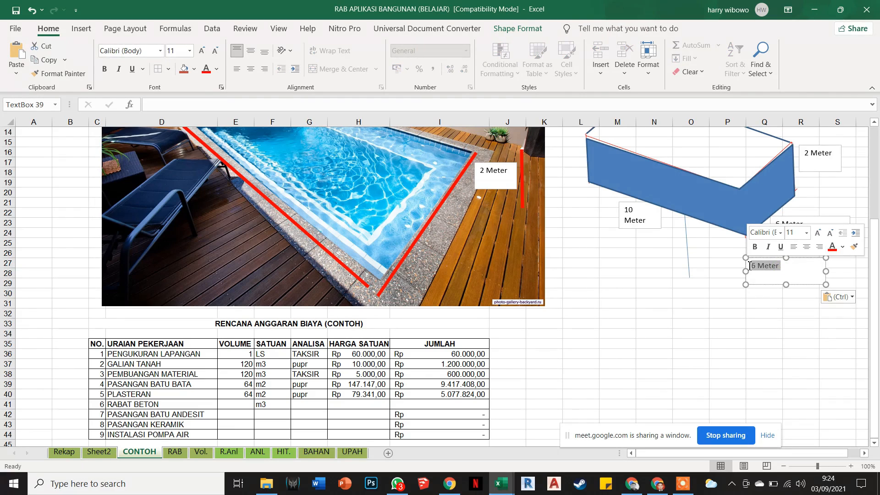
text(10)
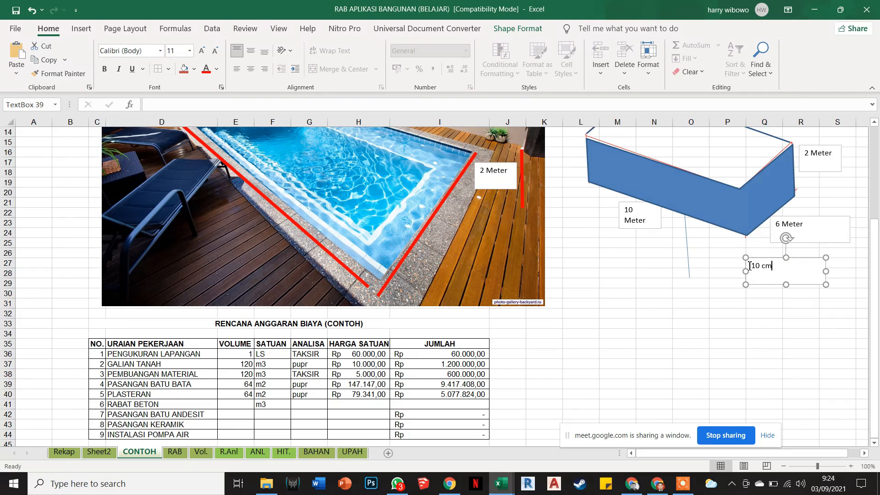
click(757, 312)
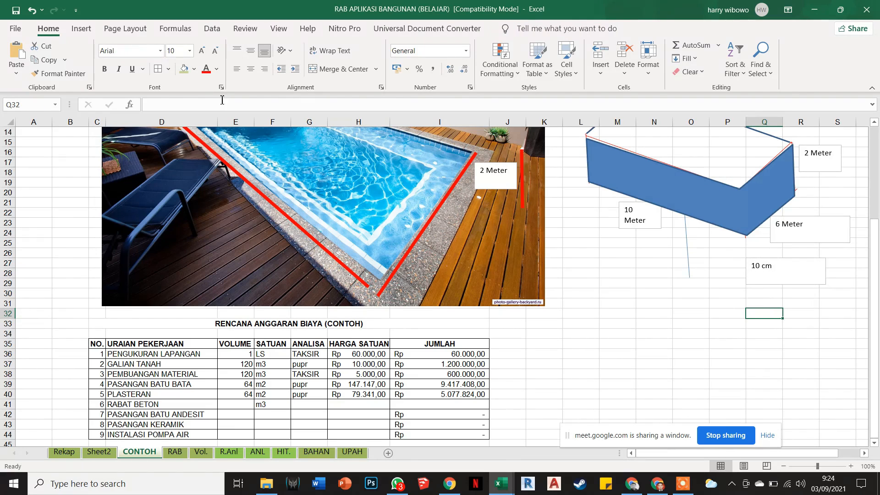
Draw an arrow from the 10 cm label to the bottom edge of the pool sketch
click(79, 29)
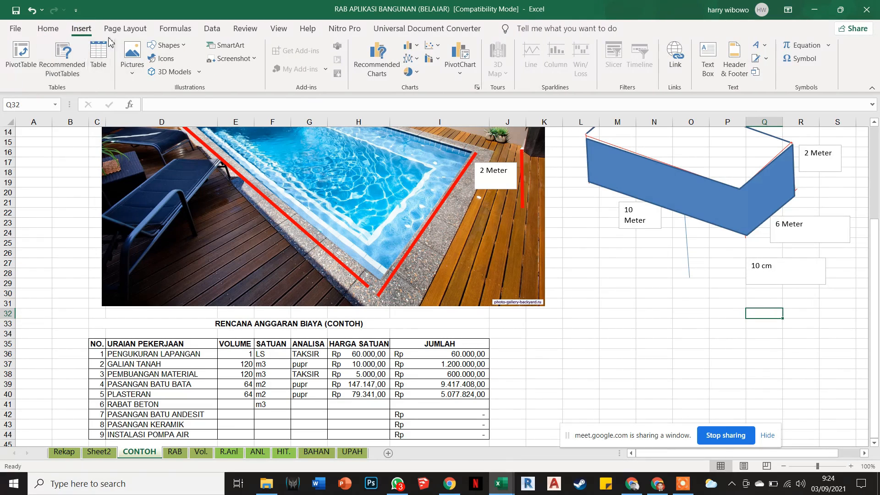
click(169, 45)
click(176, 87)
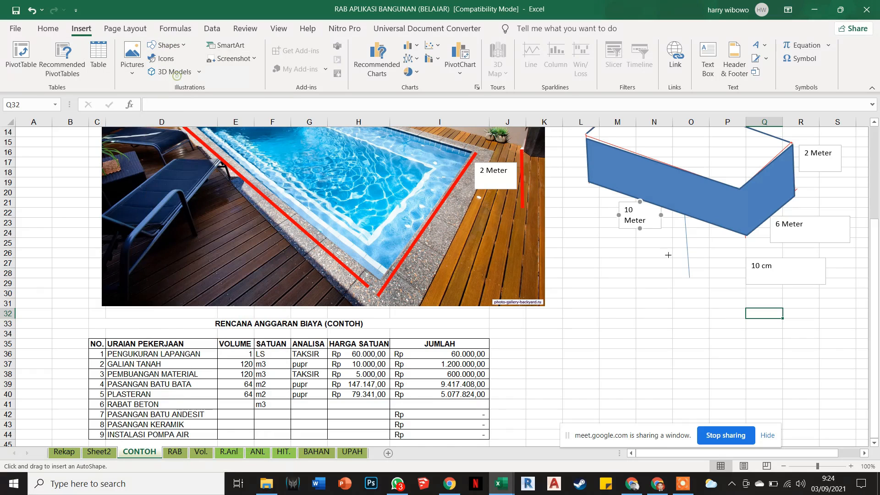
drag(747, 266, 729, 232)
click(701, 263)
click(690, 363)
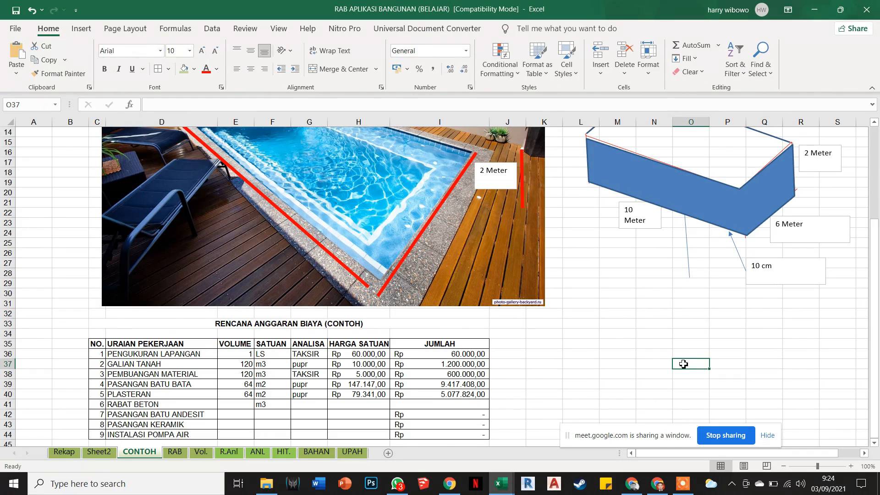
Rename work item 6 in the budget table to RABAT BETON LANTAI
click(237, 413)
click(243, 404)
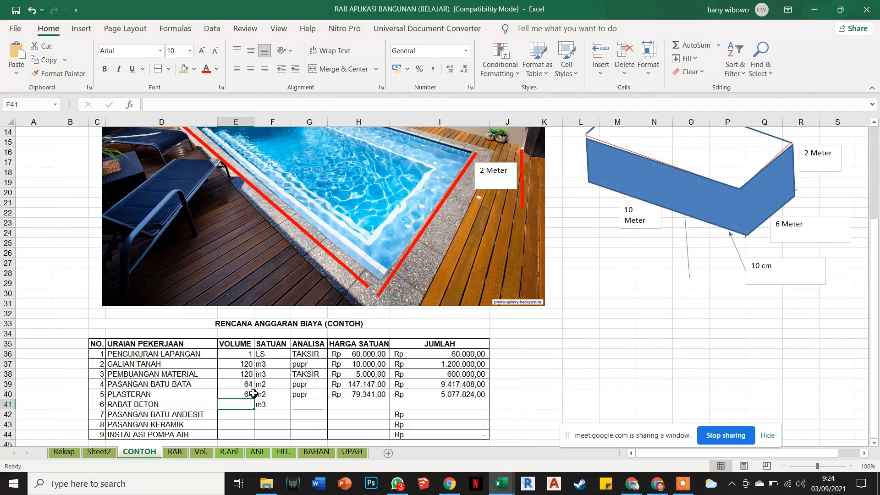
double_click(168, 403)
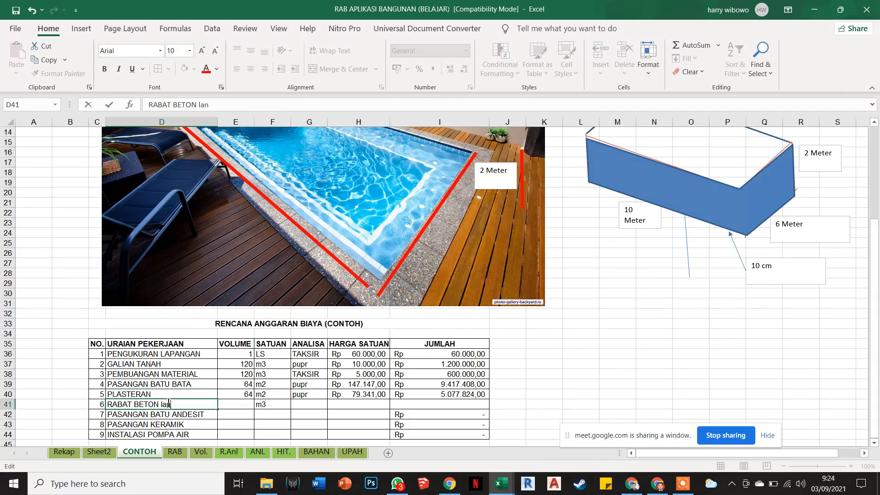
key(BackSpace)
key(BackSpace)
key(Caps_Lock)
text(LANTAI)
click(289, 422)
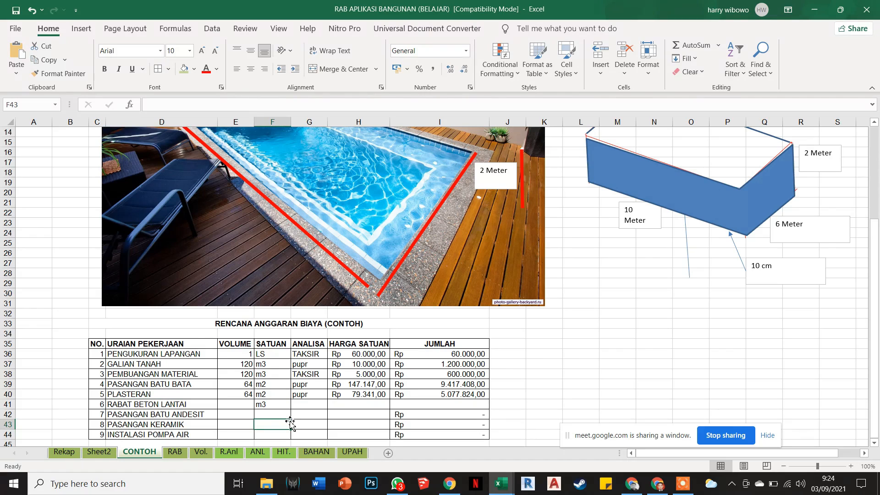
Enter 0,6 in cell K41 beside the RABAT BETON LANTAI row
click(244, 402)
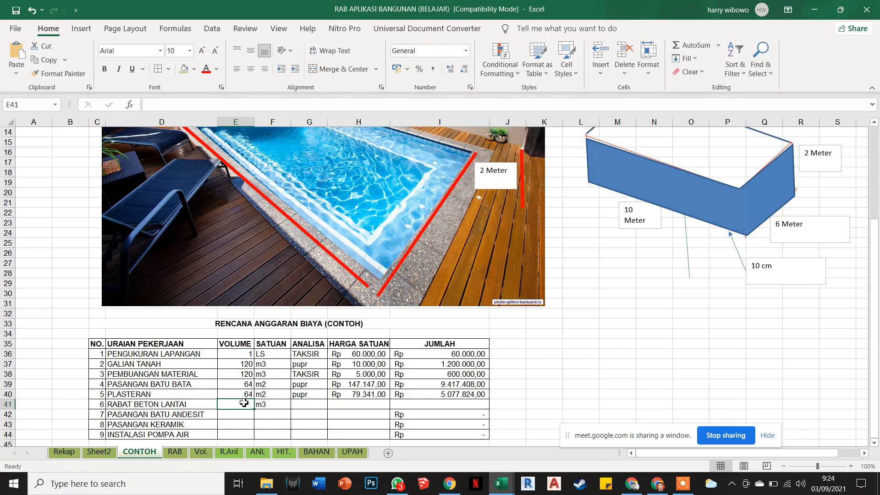
scroll(614, 329, up, 1)
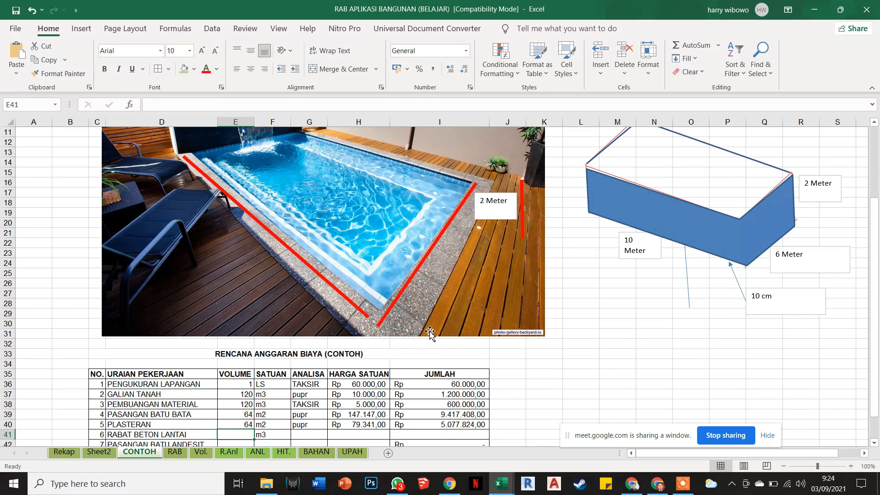
scroll(431, 333, down, 2)
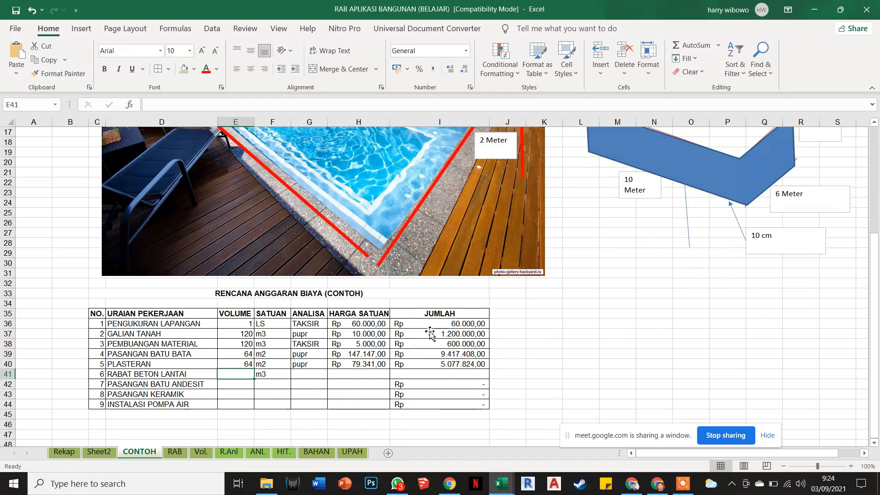
click(534, 376)
text(0)
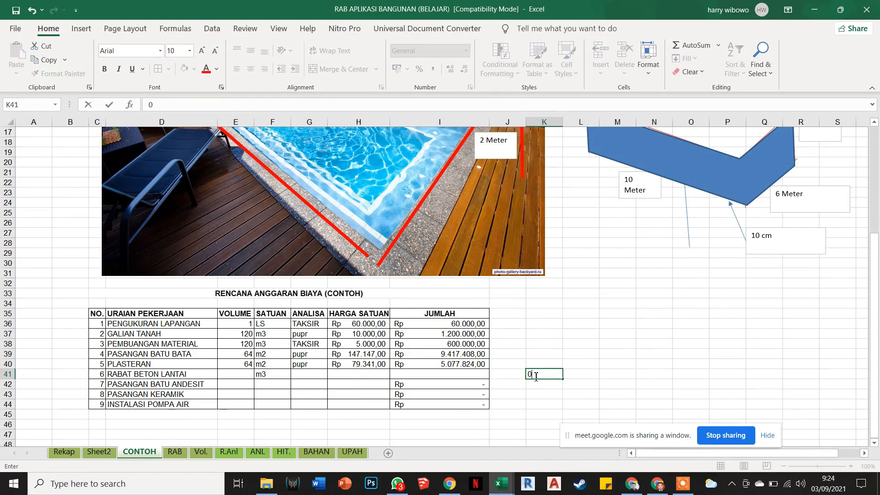
text(,6)
click(588, 378)
Copy the m3 unit from the RABAT BETON LANTAI row into L41 and apply borders to all cells of K40:L43
click(264, 375)
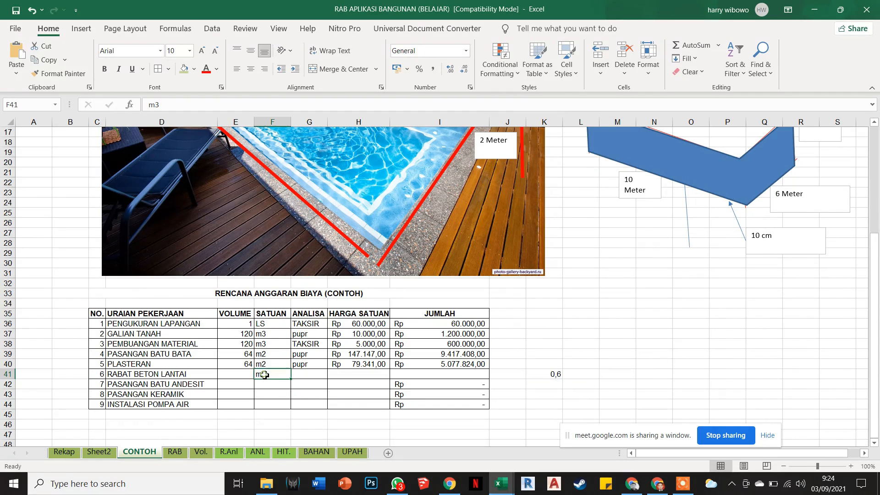
key(ctrl+c)
click(560, 392)
click(582, 375)
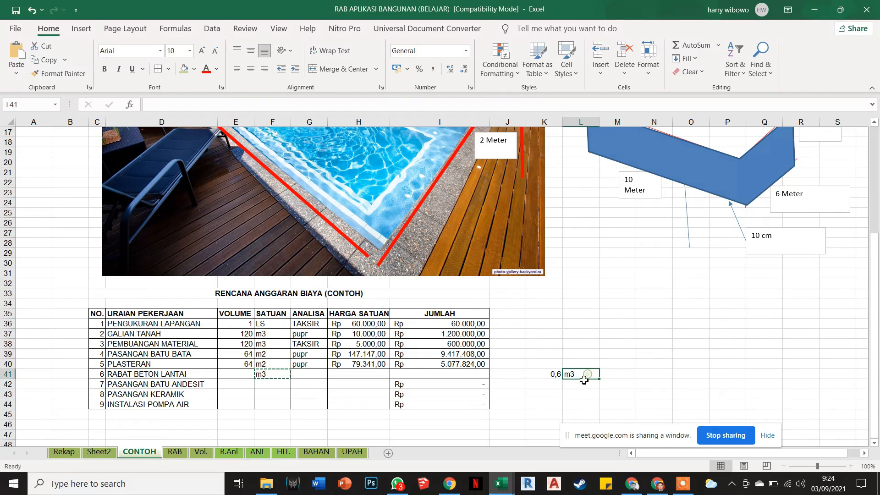
key(ctrl+v)
click(630, 335)
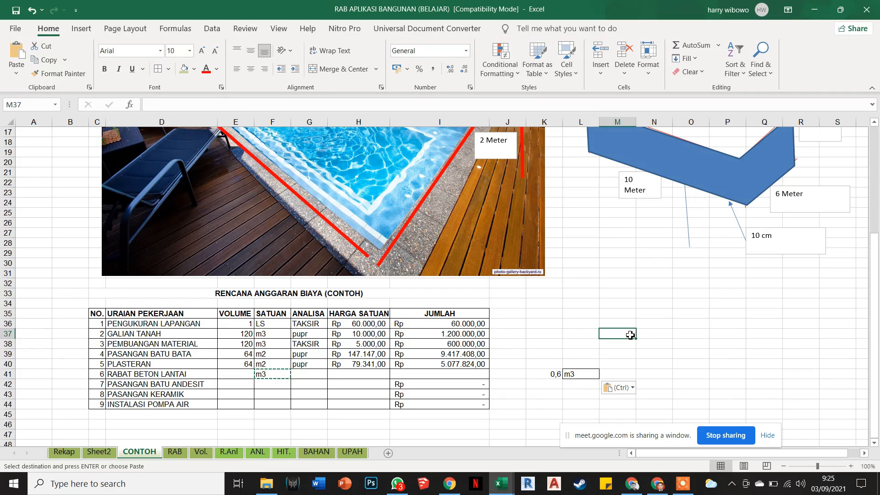
key(Escape)
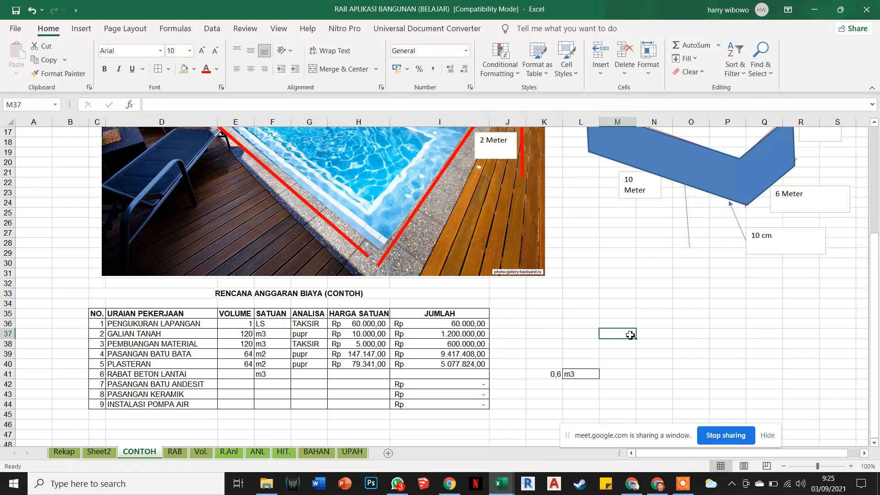
drag(552, 365, 573, 395)
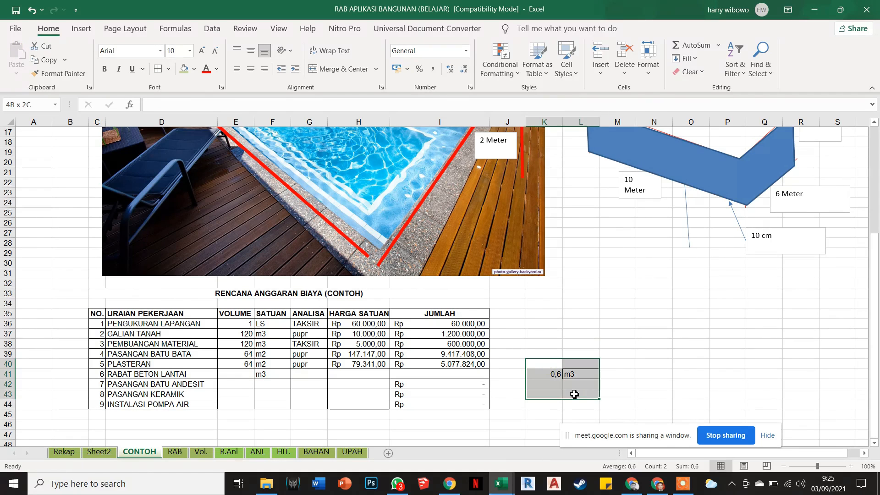
click(656, 297)
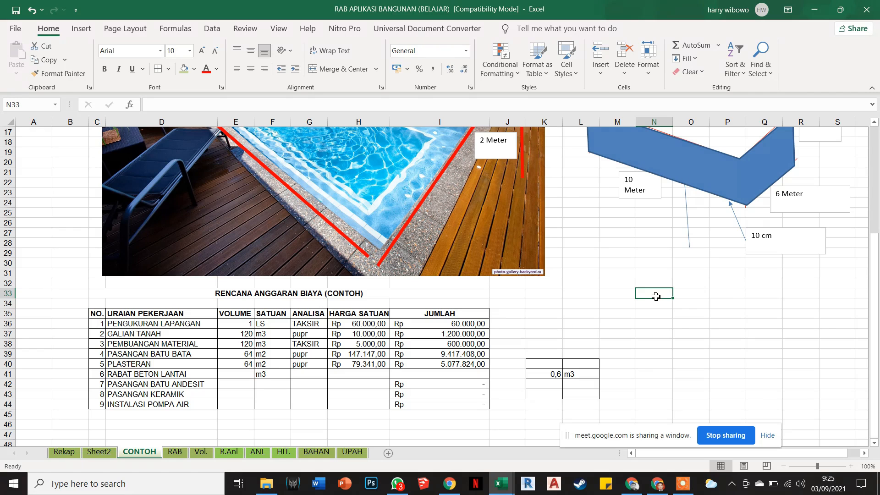
Change the value in cell K41 beside the RABAT BETON LANTAI row to 6
click(555, 373)
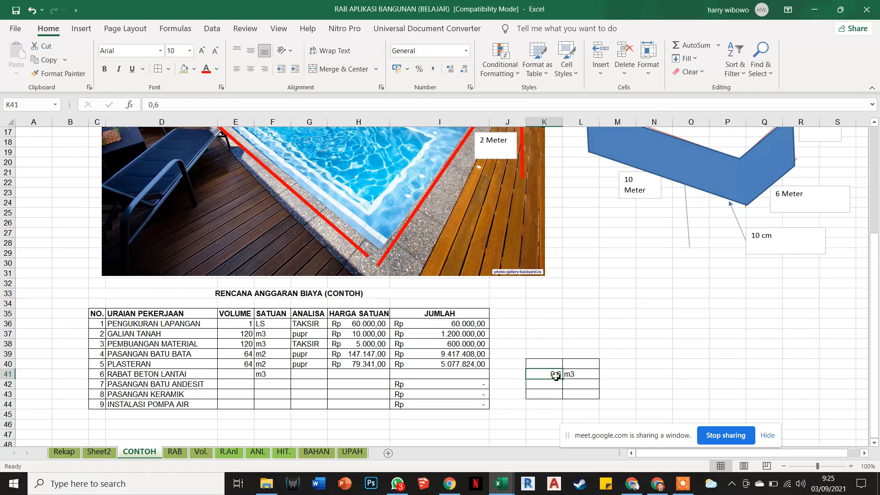
text(6)
click(620, 361)
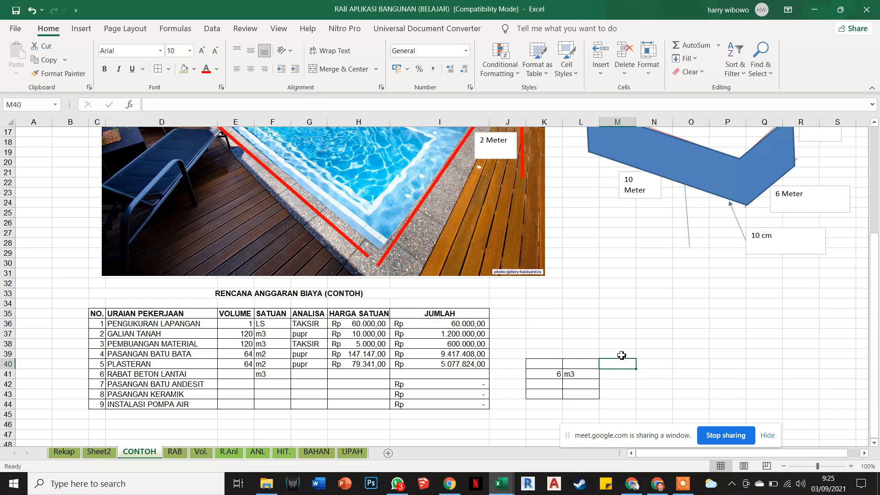
Enter 0,6 in cell K42 and copy the m3 unit from L41 into L42
click(556, 384)
text(0)
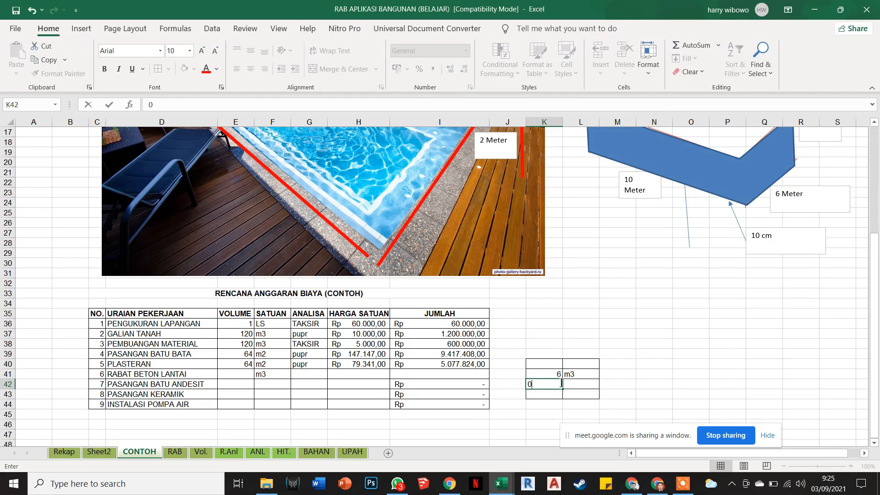
text(,6)
click(584, 376)
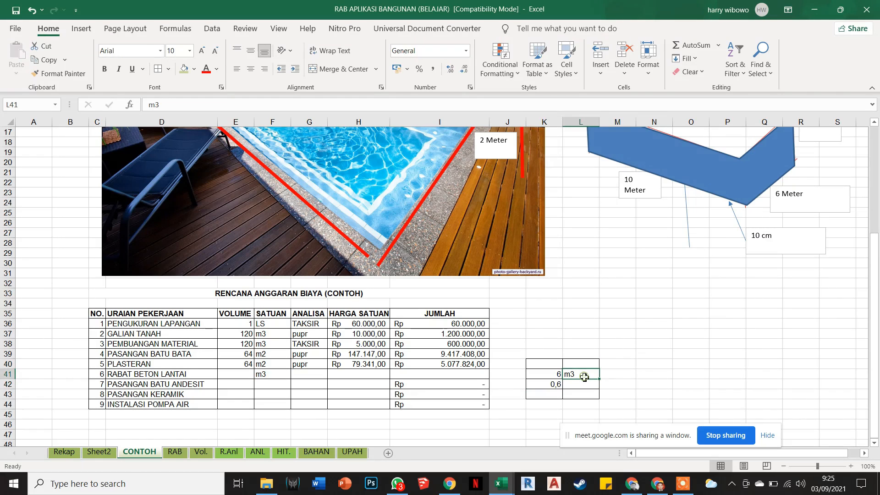
key(ctrl+c)
click(579, 384)
key(ctrl+v)
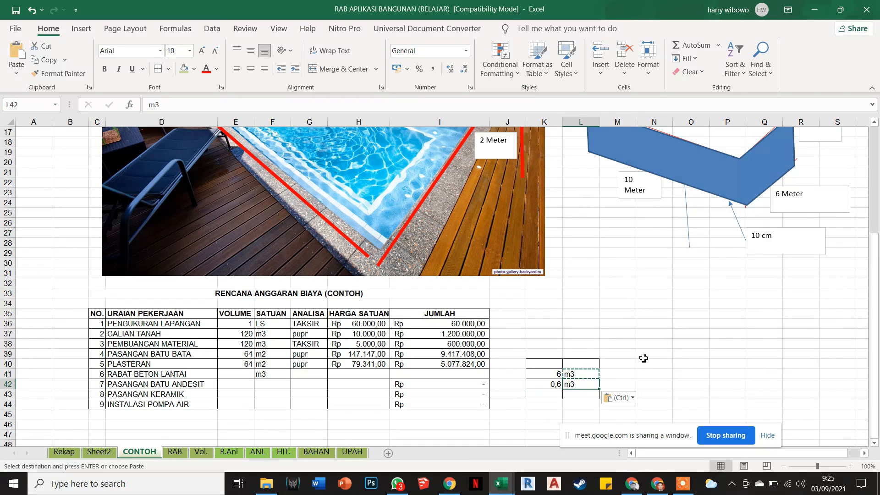
click(644, 357)
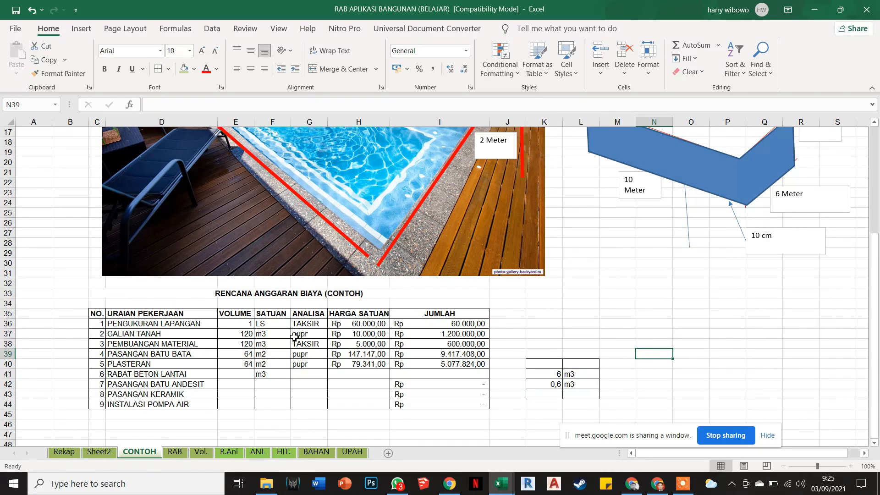
Calculate the RABAT BETON LANTAI volume in E41 with the formula =10*6*0,1 and check the entered formula
scroll(398, 299, up, 1)
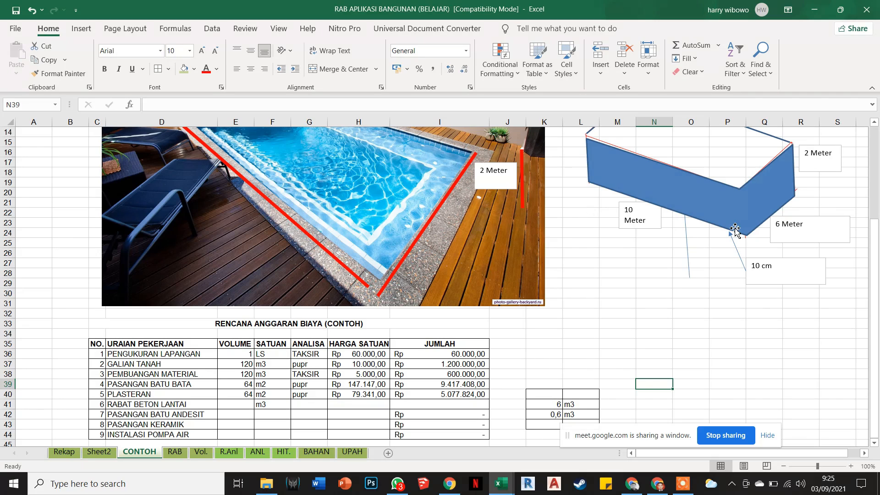
click(248, 415)
click(245, 404)
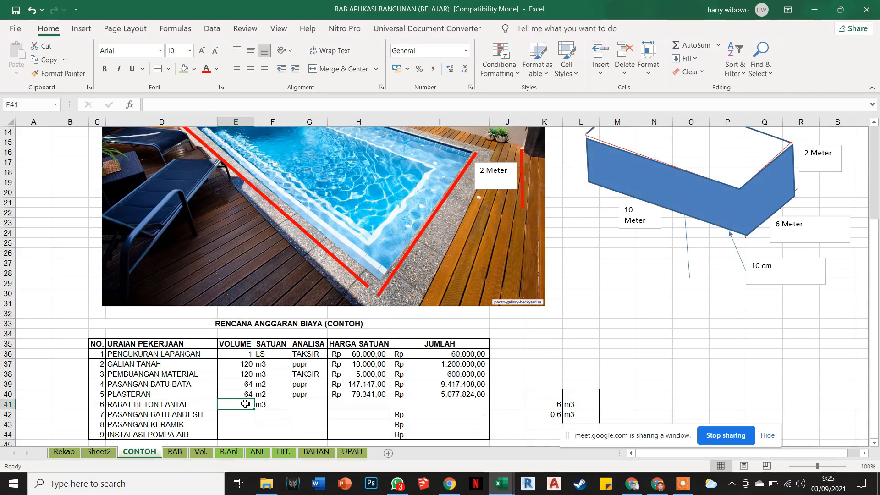
text(=10*6*)
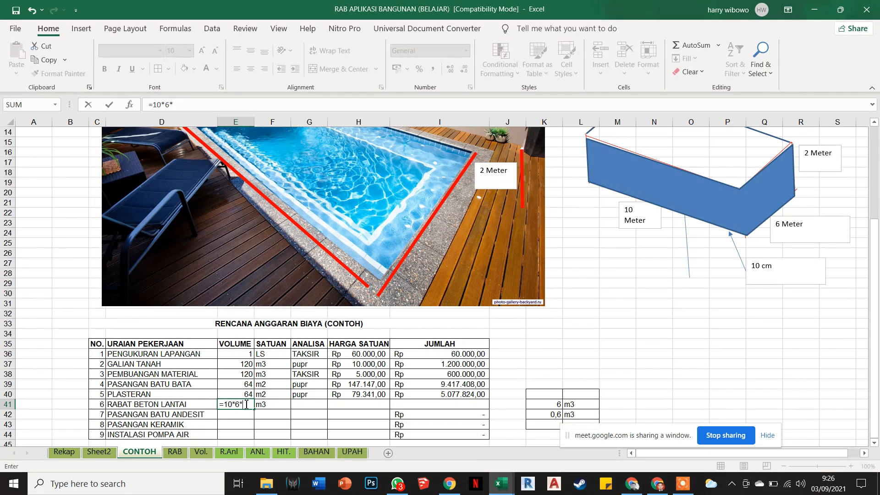
text(0,1)
key(Return)
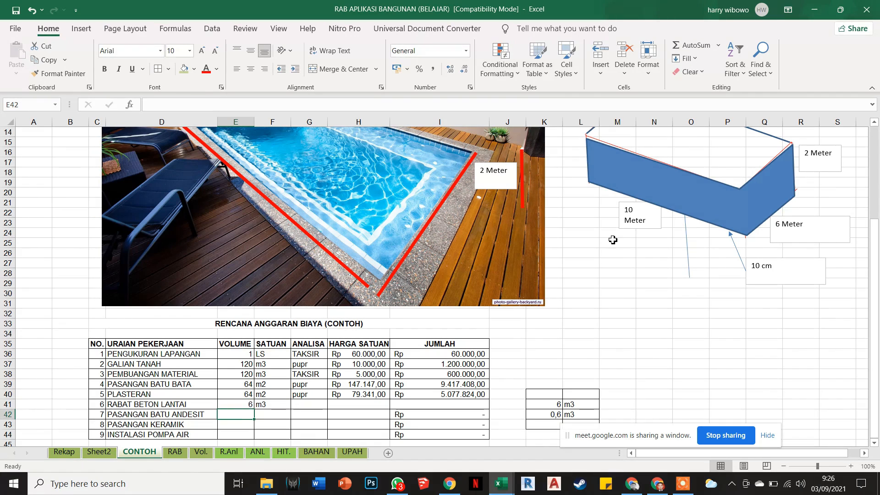
click(246, 405)
double_click(245, 404)
key(Escape)
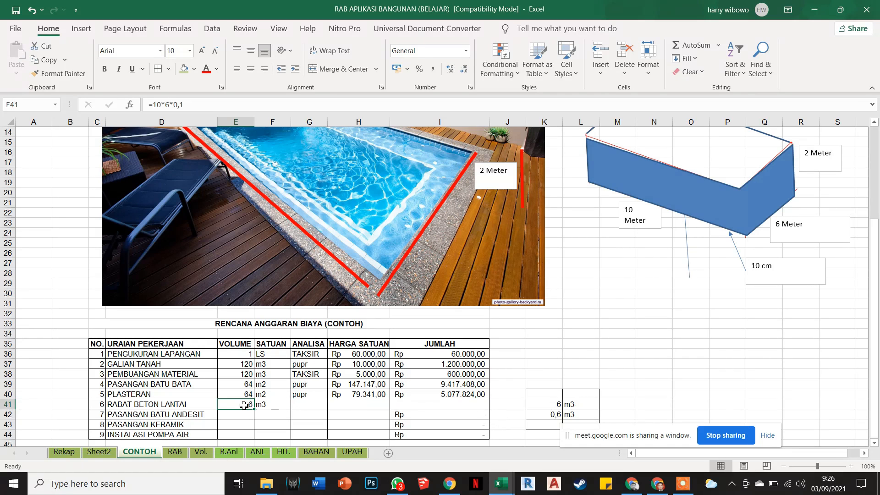
click(302, 433)
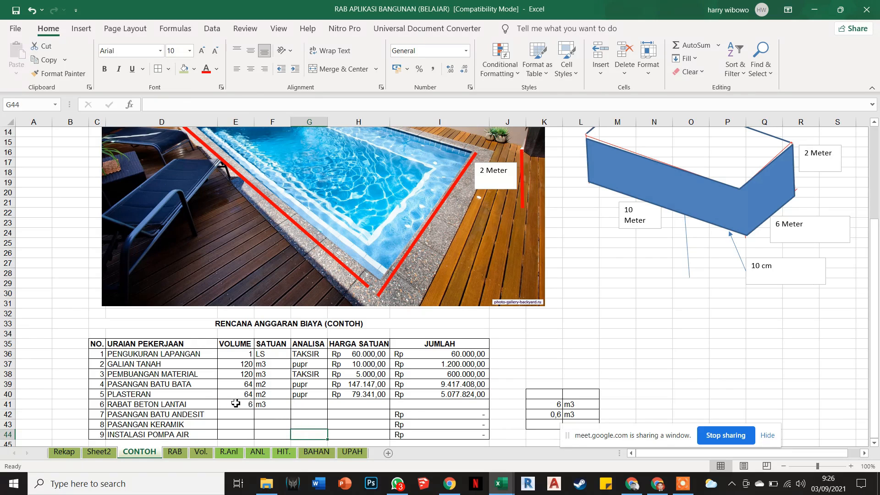
Look through the ANL sheet's unit price analyses for one that fits the RABAT BETON LANTAI item
click(262, 453)
scroll(362, 314, down, 3)
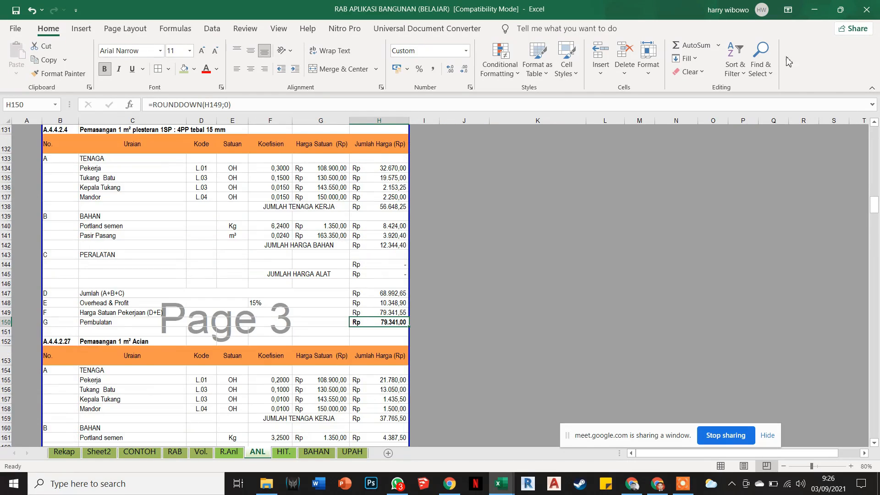
click(761, 60)
click(762, 92)
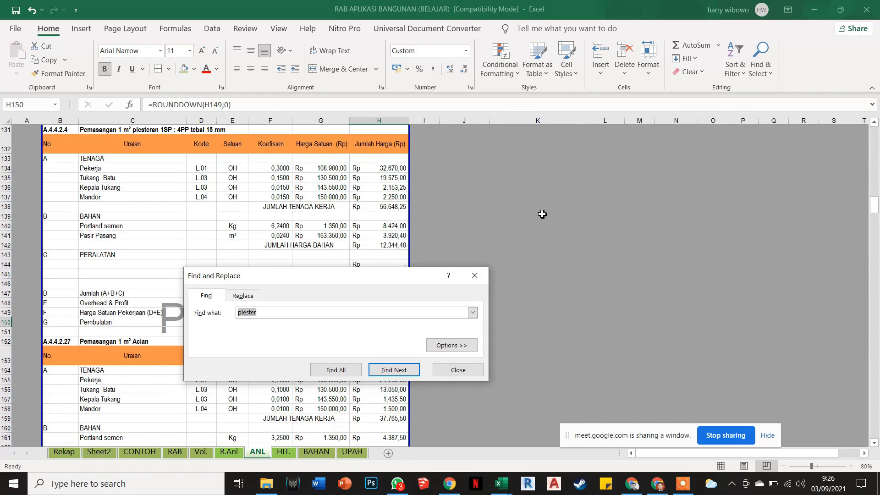
key(BackSpace)
key(Return)
key(Escape)
scroll(381, 290, down, 8)
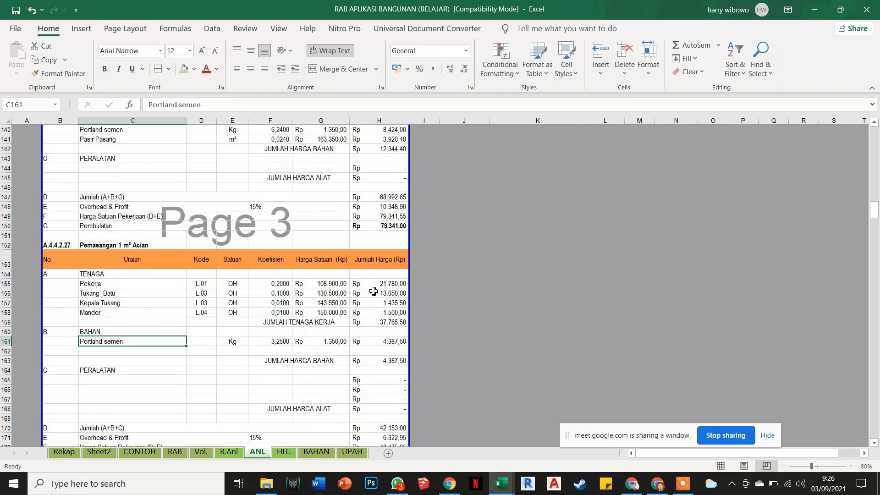
scroll(371, 292, down, 5)
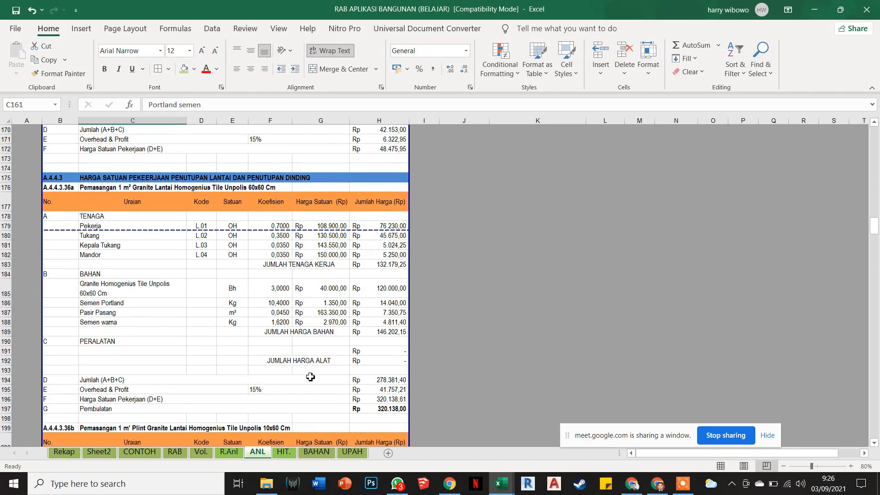
scroll(308, 379, down, 7)
scroll(229, 407, down, 3)
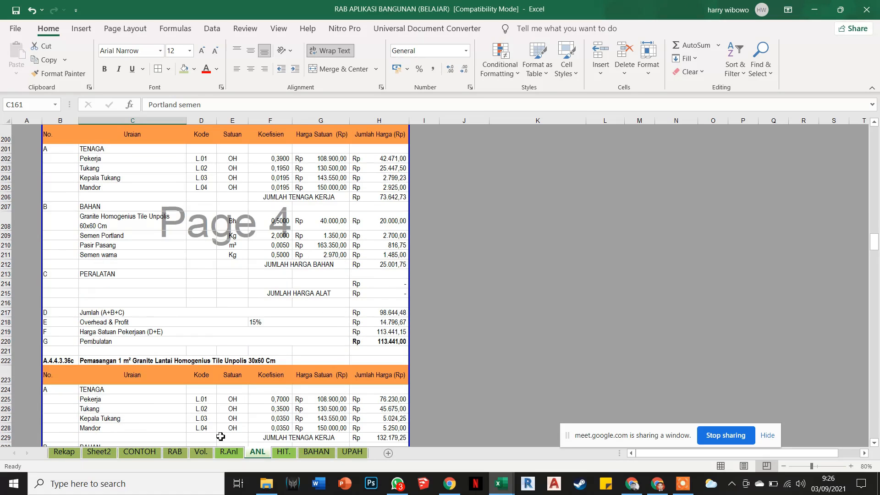
On the CONTOH sheet, copy the pupr analysis label into the RABAT BETON LANTAI row and set its unit price to 800000
click(201, 453)
click(145, 453)
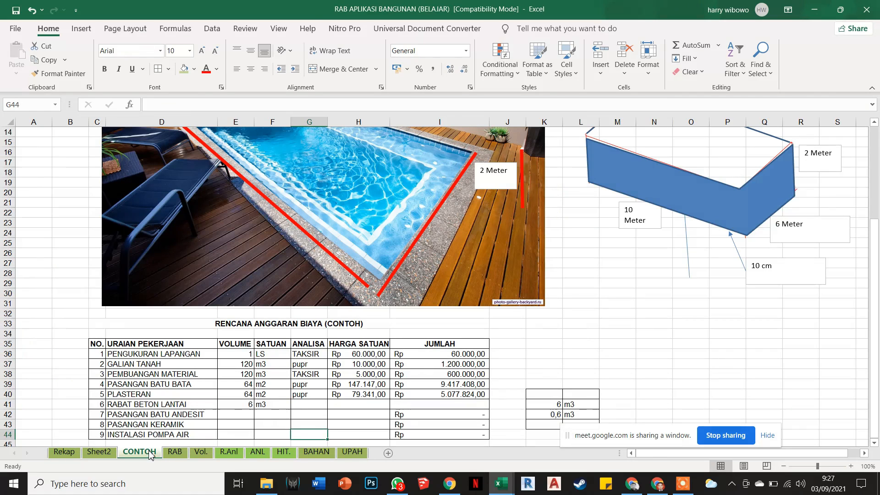
click(302, 395)
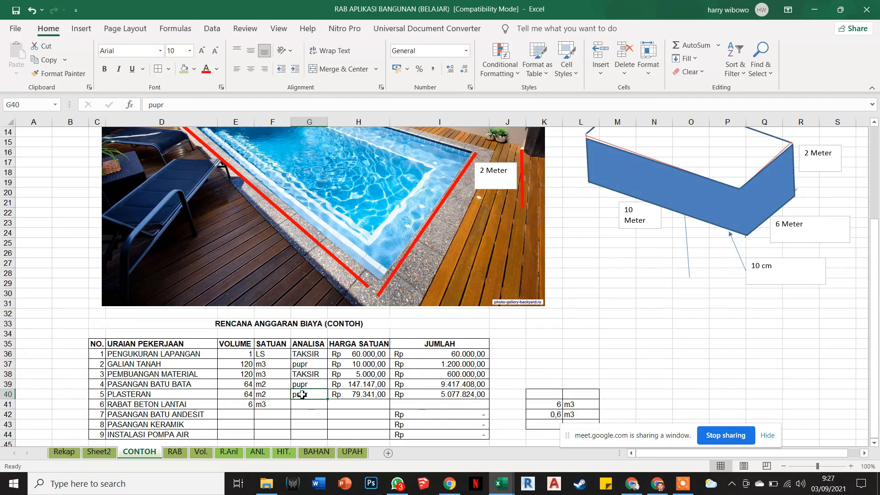
key(ctrl+c)
click(303, 405)
key(ctrl+v)
click(351, 405)
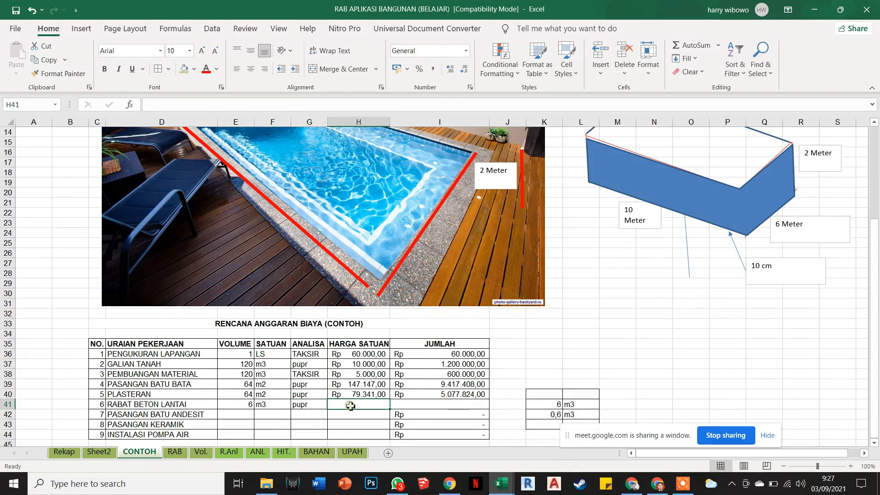
text(800000)
click(359, 418)
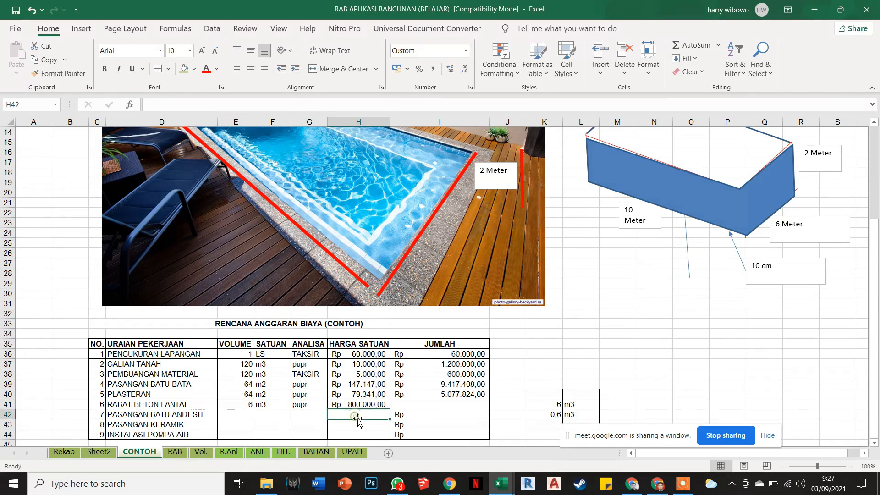
Fill the JUMLAH formula from the PLASTERAN row down to the RABAT BETON LANTAI row
click(426, 395)
drag(489, 400, 496, 403)
click(516, 383)
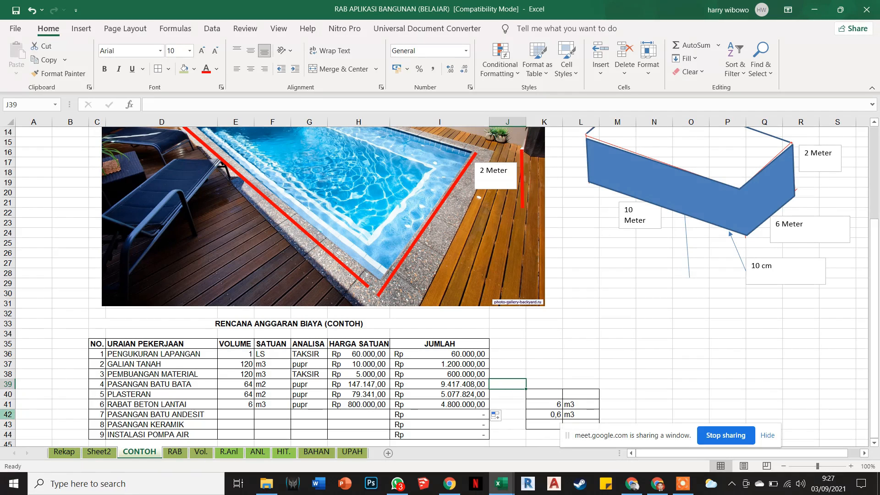
Delete the entire PASANGAN BATU ANDESIT row from the sheet
click(8, 414)
right_click(8, 414)
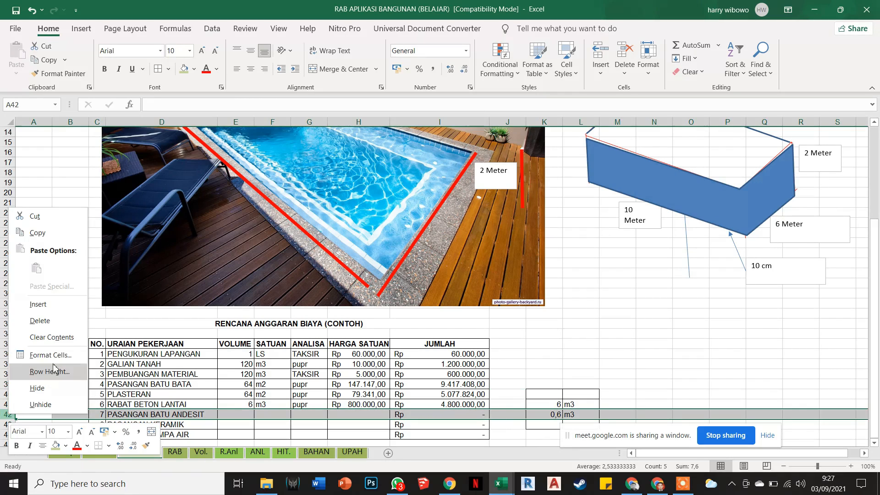
click(75, 321)
click(404, 312)
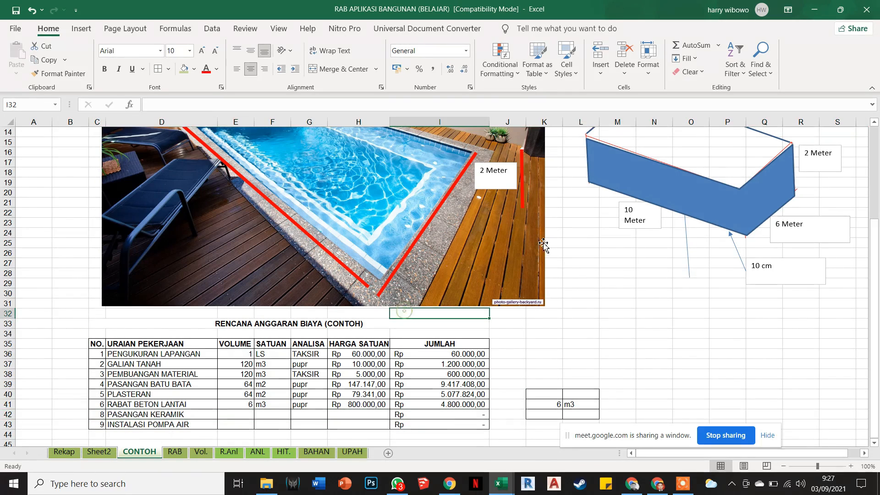
Fill in the INSTALASI POMPA AIR row with volume 1, unit LS and analysis TAKSIR
scroll(543, 245, up, 1)
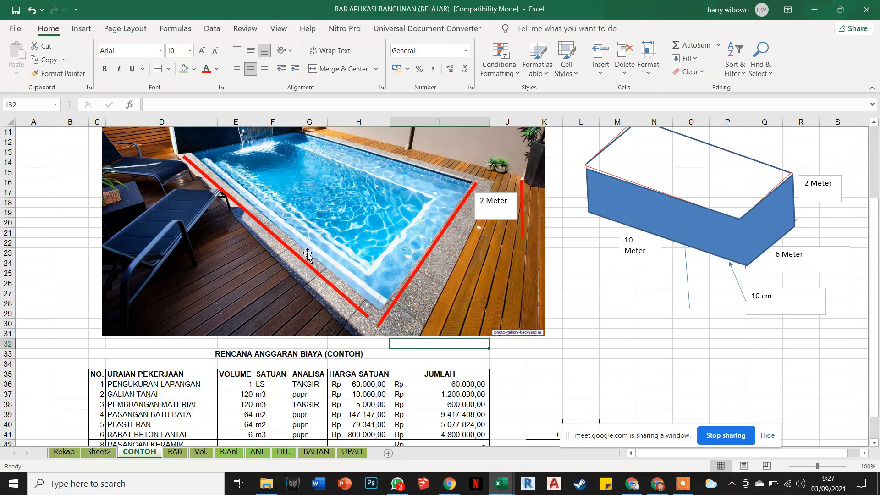
scroll(303, 257, down, 1)
click(248, 426)
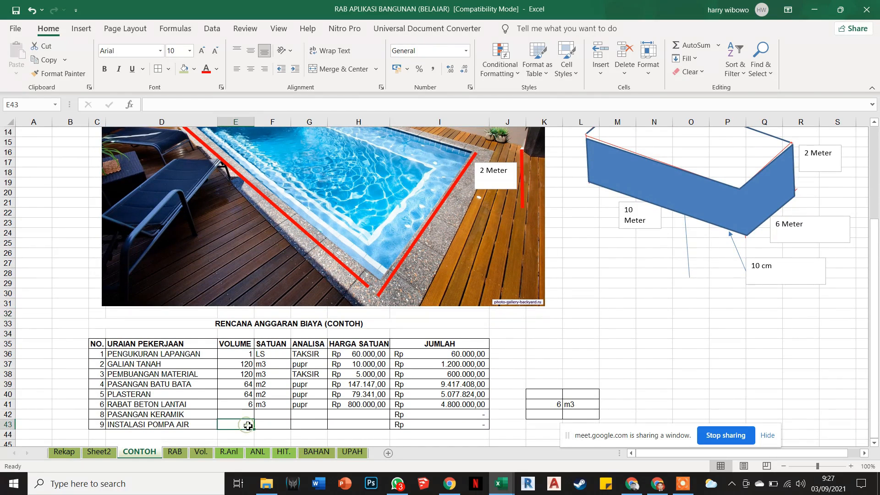
text(1)
key(Tab)
scroll(550, 289, up, 2)
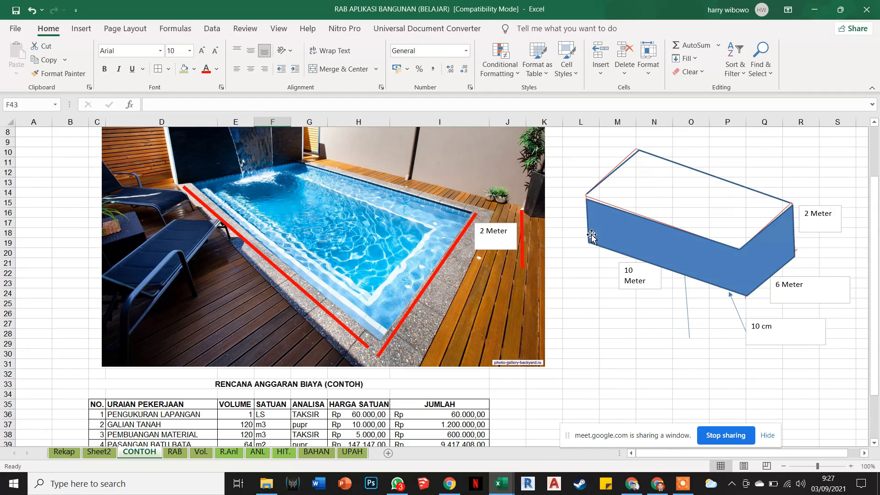
scroll(534, 287, down, 2)
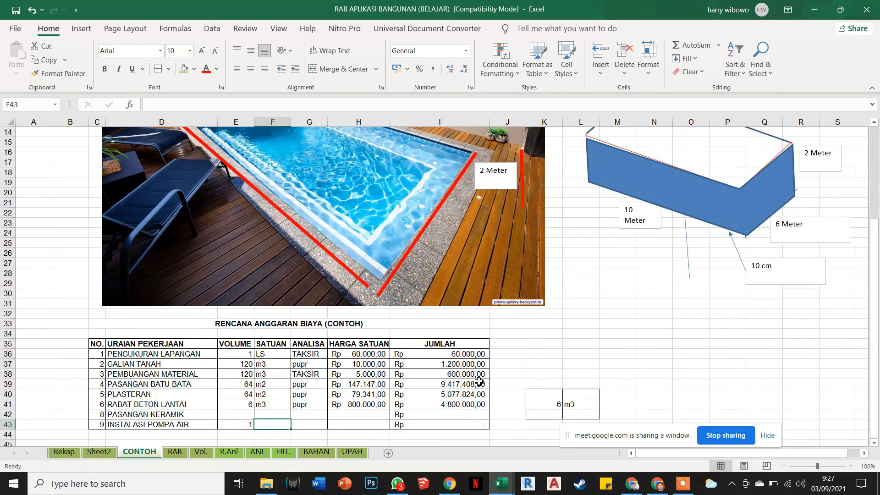
click(479, 373)
click(282, 423)
text(LS)
scroll(307, 366, down, 1)
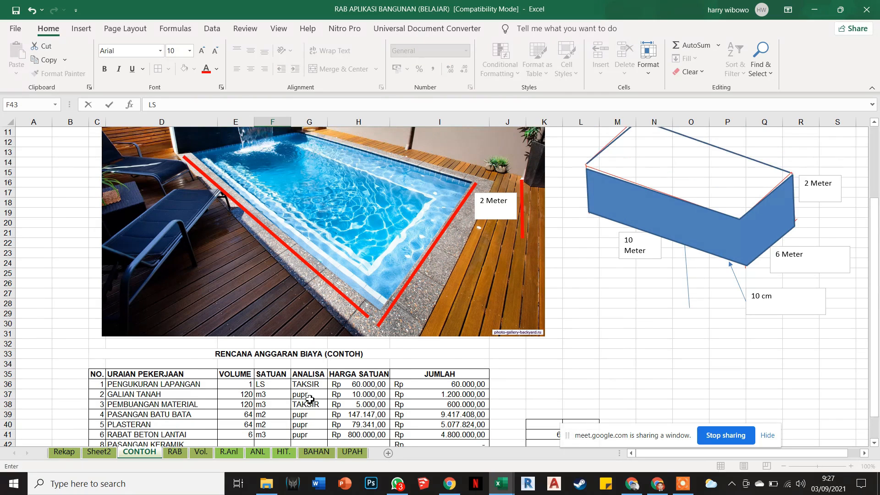
click(305, 396)
text(TA)
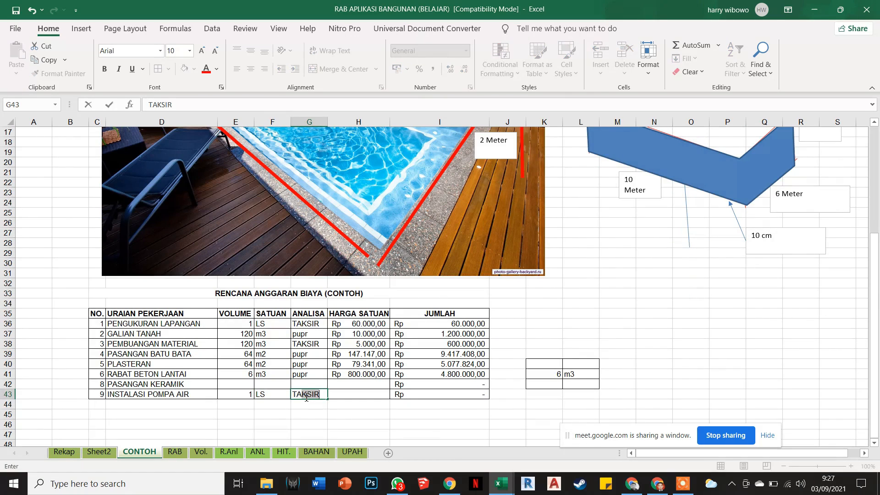
text(K)
Enter 124 in cell K41 of the small bordered table beside the budget
click(555, 372)
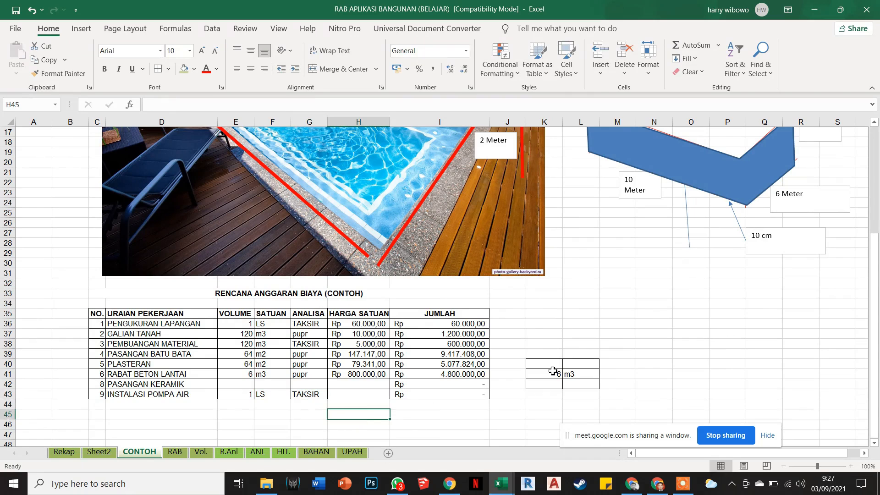
text(124)
click(550, 406)
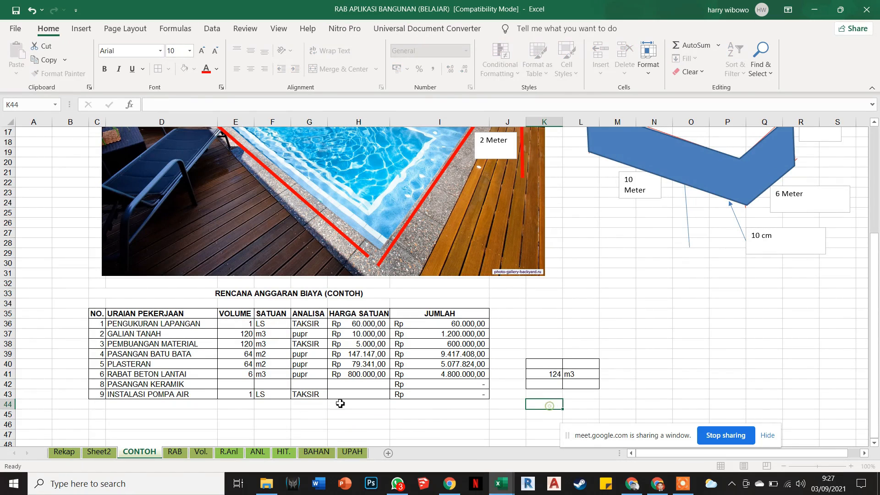
Copy the m2 unit from the PASANGAN BATU BATA row into the PASANGAN KERAMIK row
click(269, 354)
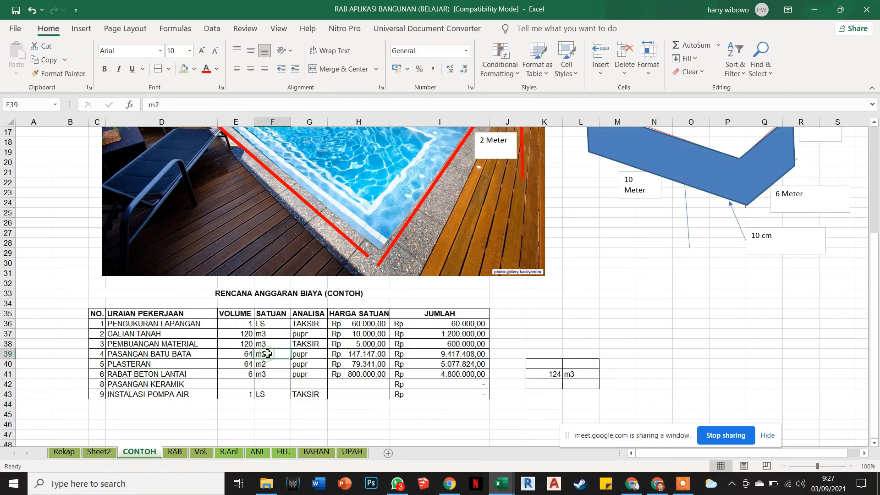
key(ctrl+c)
click(269, 384)
key(Return)
click(572, 373)
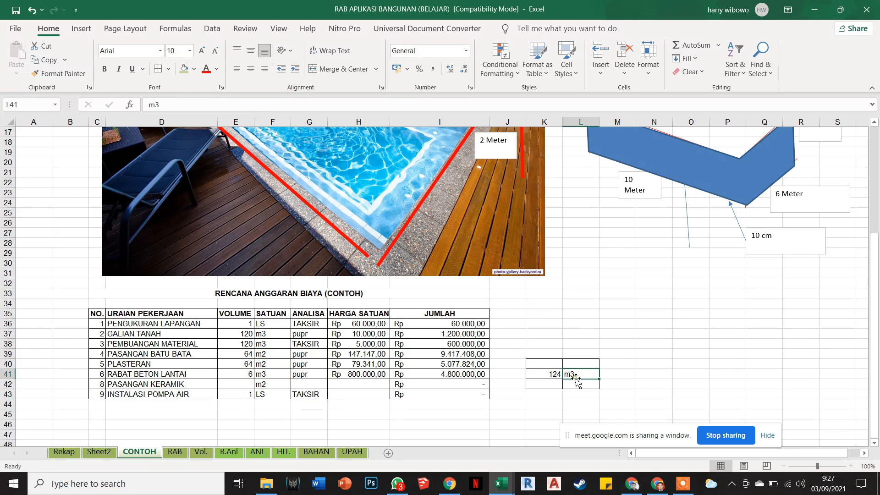
click(269, 385)
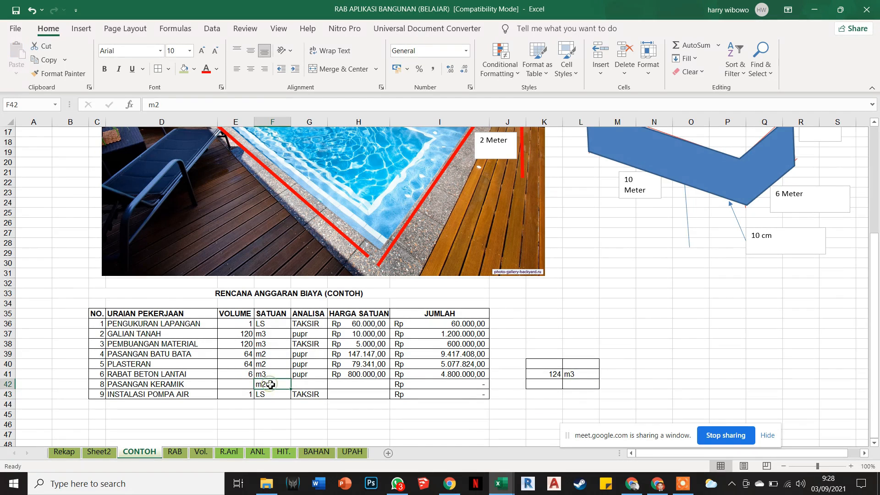
Copy the m2 unit from the PASANGAN KERAMIK row into L41, beside the 124 value
key(ctrl+c)
click(577, 377)
key(ctrl+v)
click(532, 406)
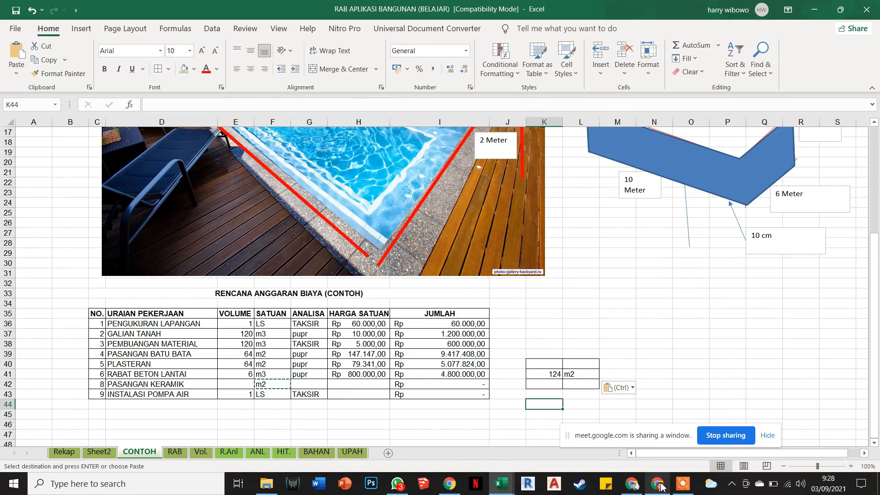
Check the Google Meet call and the WhatsApp group chat, and return to the budget sheet in Excel
mouse_move(661, 486)
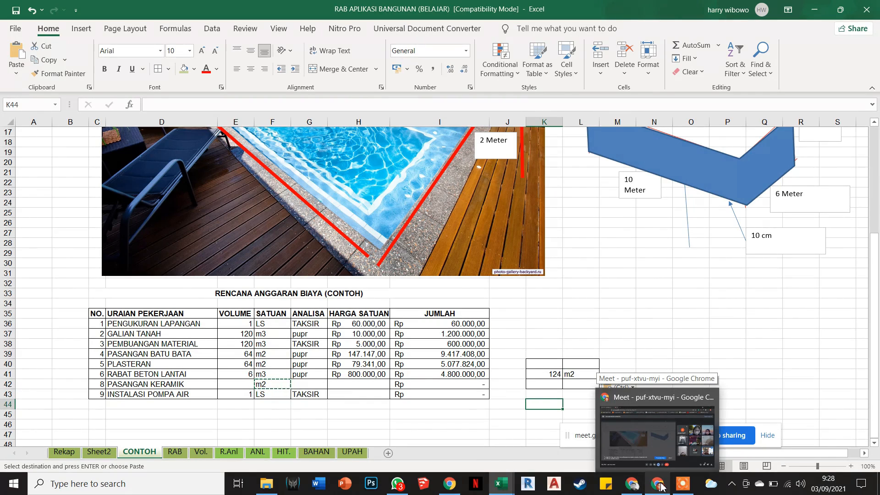
click(661, 486)
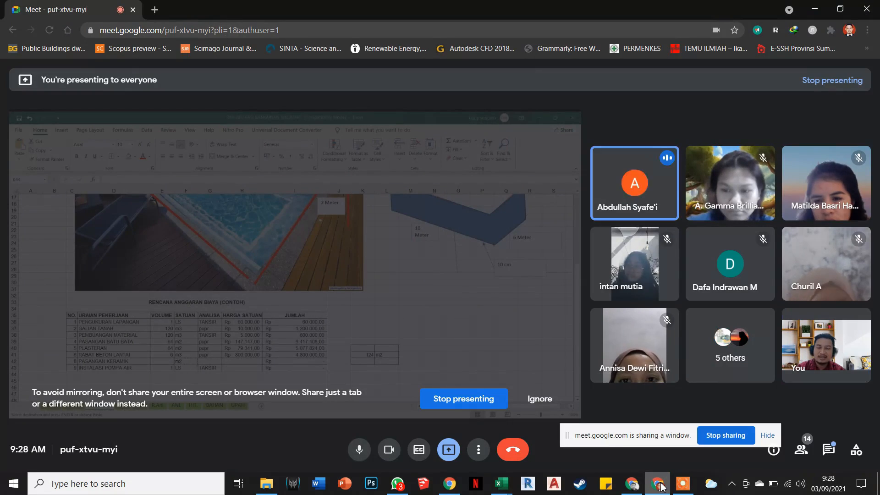
click(661, 486)
click(661, 486)
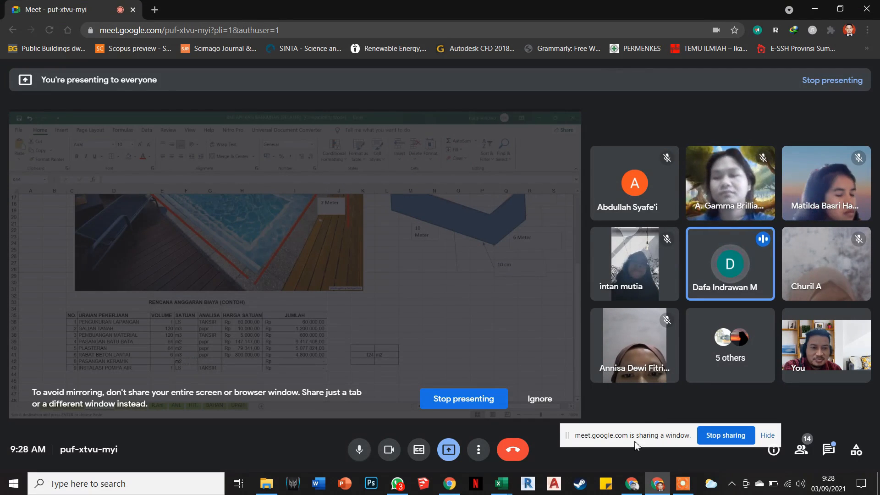
key(alt+Tab)
click(588, 324)
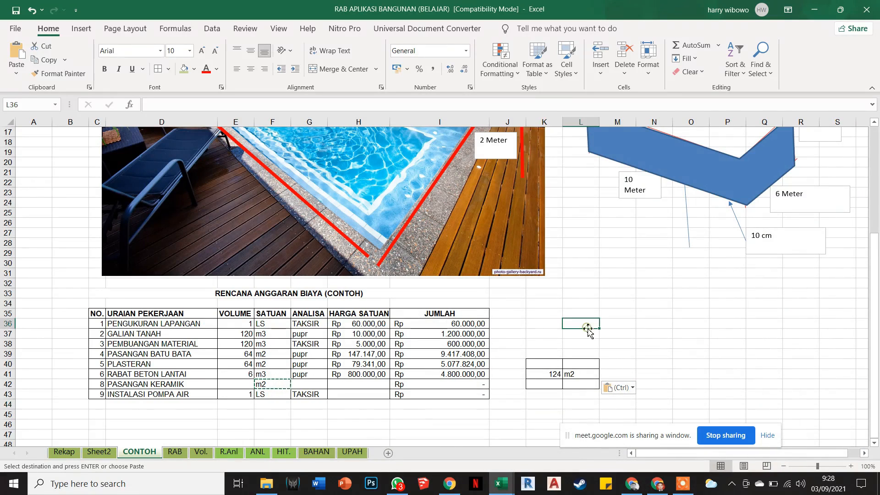
key(Escape)
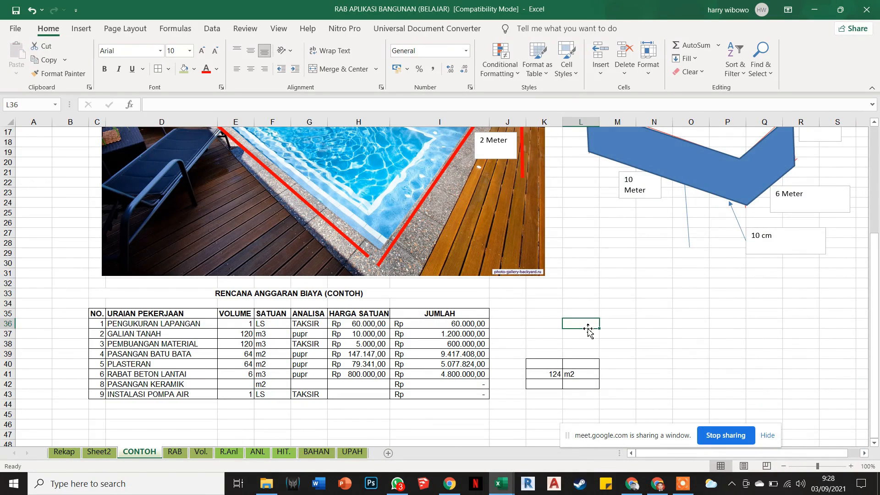
click(393, 488)
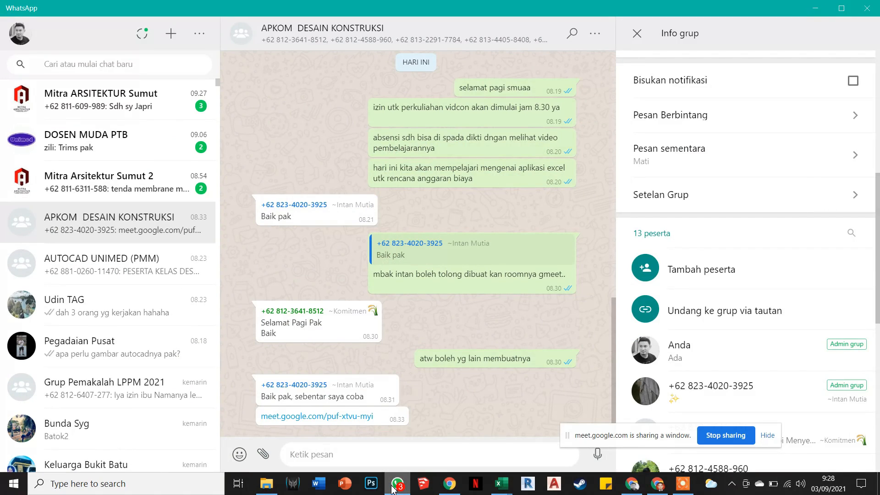
click(394, 488)
click(436, 394)
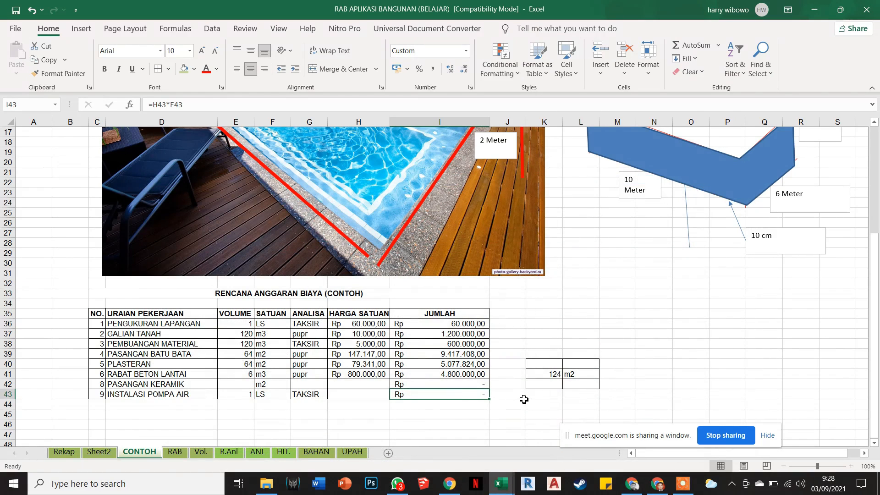
scroll(503, 394, up, 1)
scroll(500, 402, down, 1)
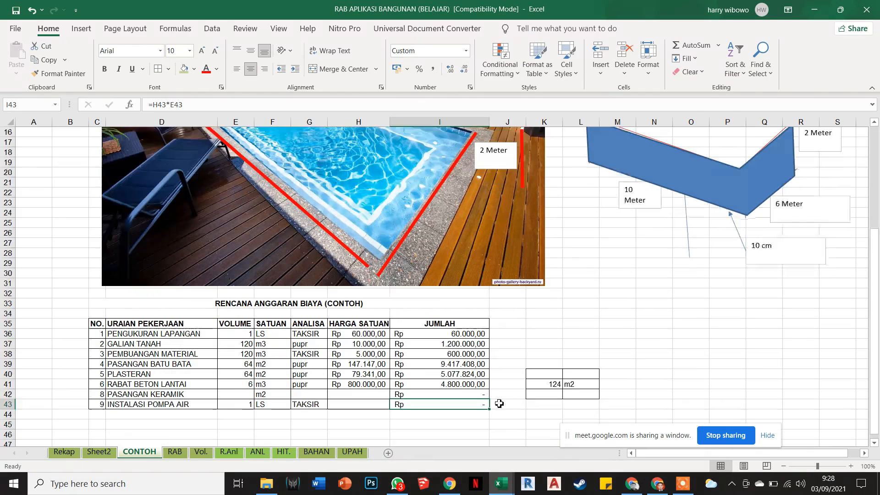
Enter the floor area formula =10*6 as the volume of PASANGAN KERAMIK
click(246, 383)
scroll(430, 340, up, 1)
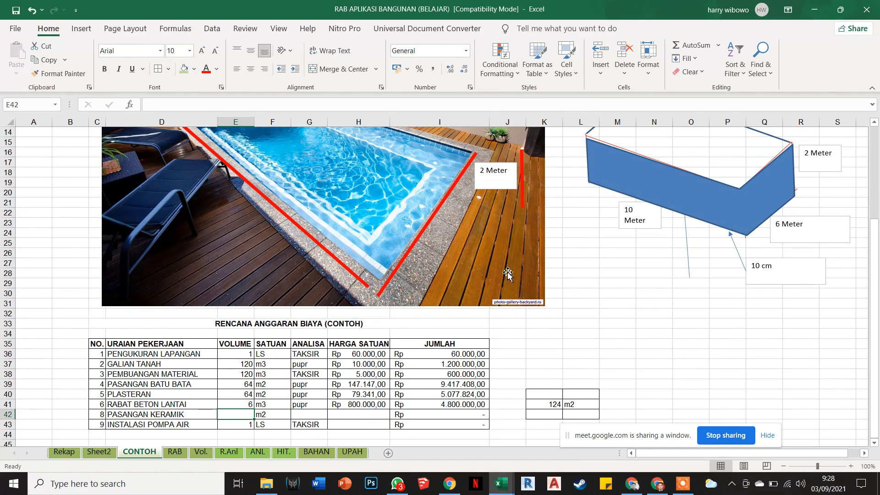
scroll(505, 273, down, 1)
text(=)
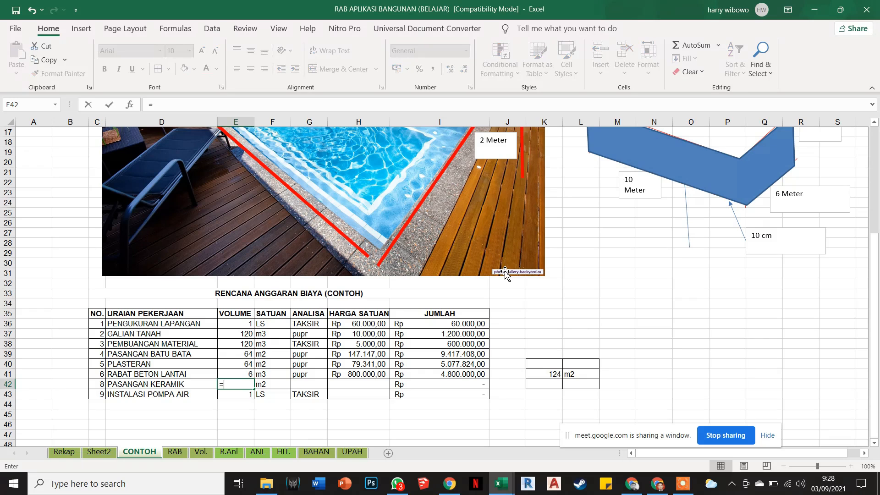
text(10*6)
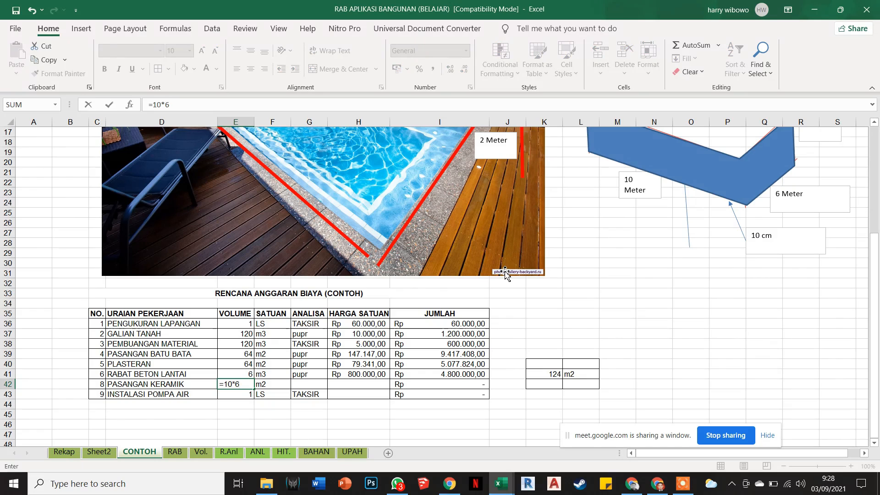
scroll(587, 252, up, 1)
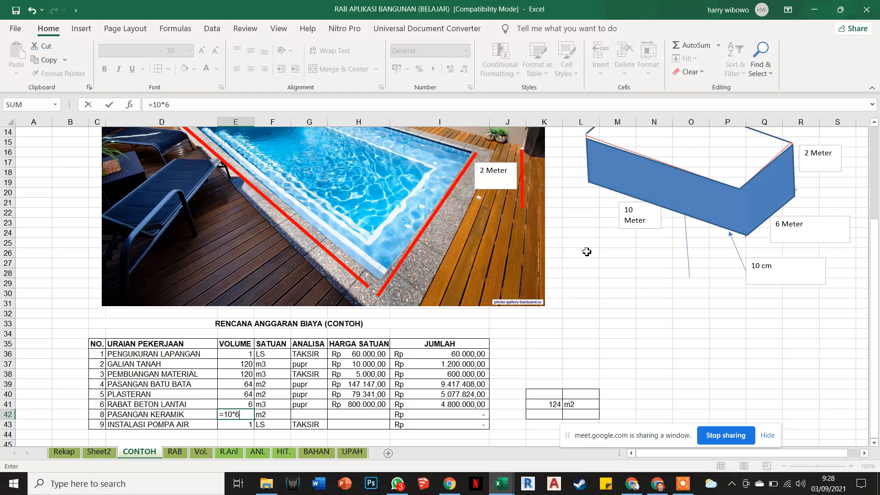
key(Return)
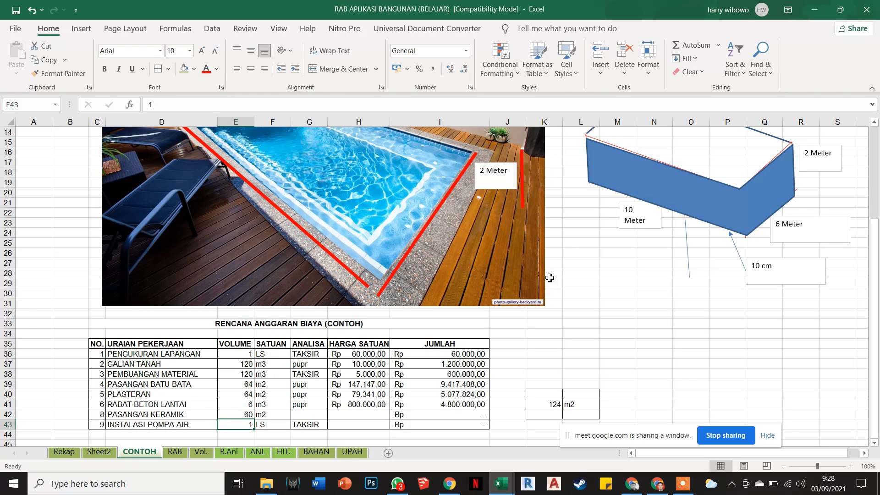
Extend the PASANGAN KERAMIK volume formula to =(10*6)+E40 to add the PLASTERAN wall area
click(248, 414)
click(184, 104)
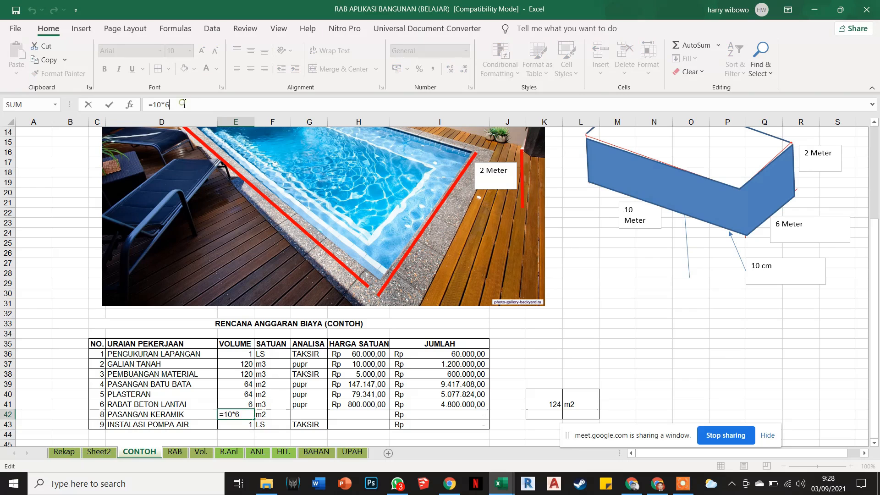
text())
click(152, 105)
text(()
click(247, 396)
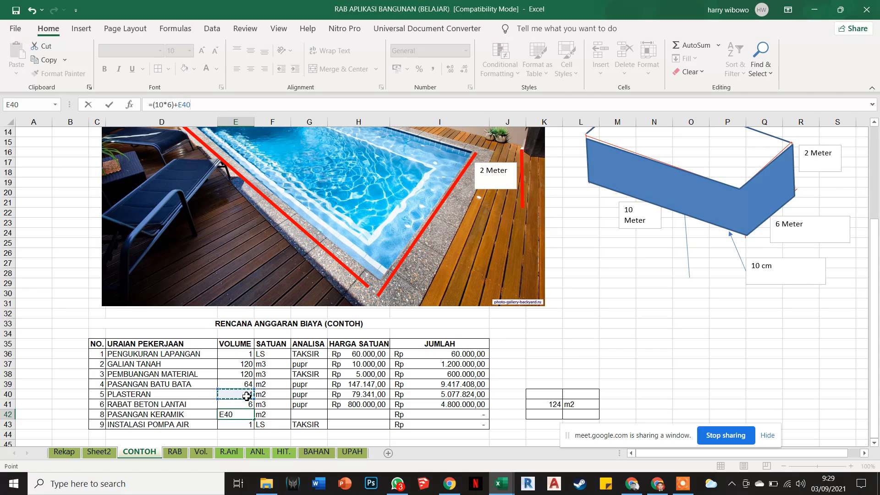
key(Return)
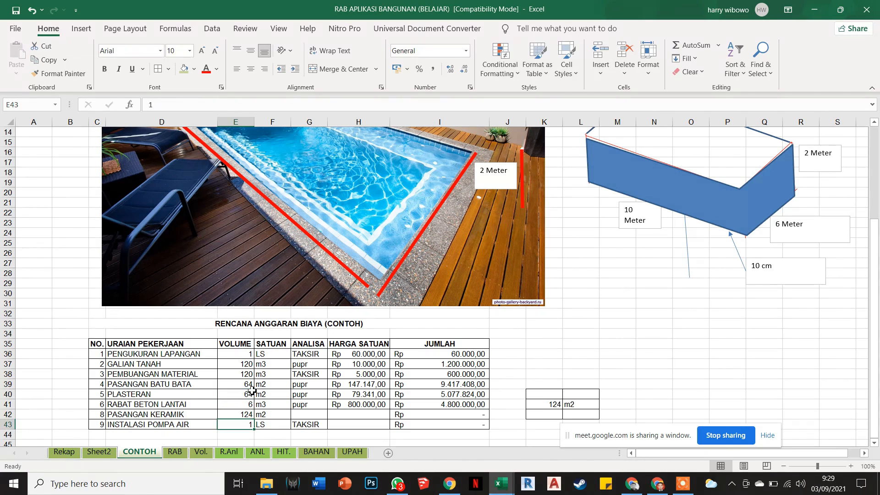
Examine the PASANGAN KERAMIK and PLASTERAN volume formulas against the pool sketch's dimensions and the small side table
click(243, 415)
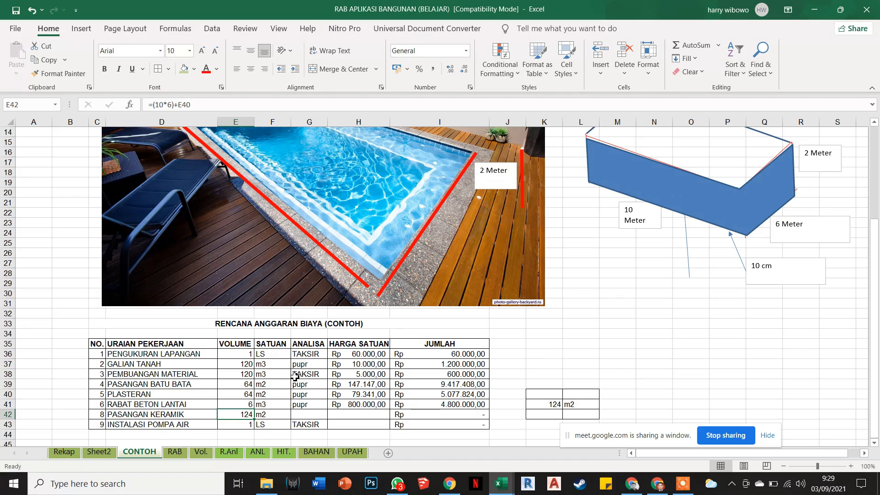
double_click(246, 393)
key(Escape)
scroll(664, 249, up, 1)
scroll(664, 249, up, 2)
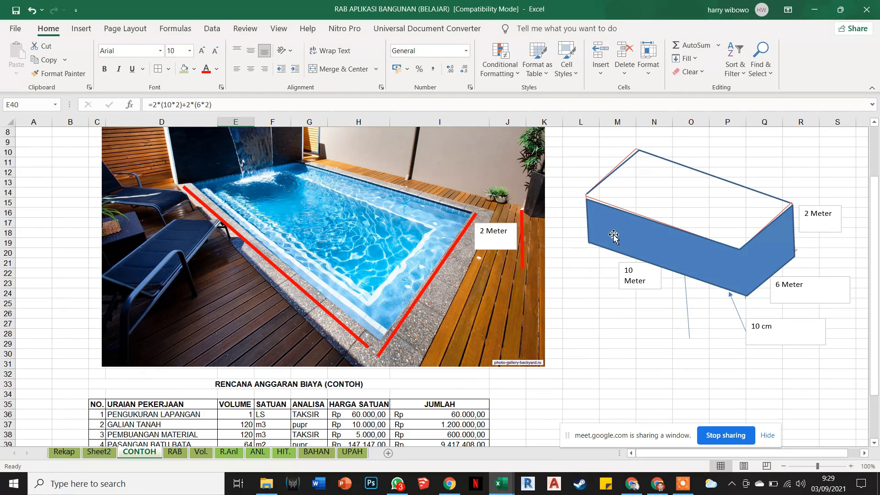
scroll(591, 263, down, 1)
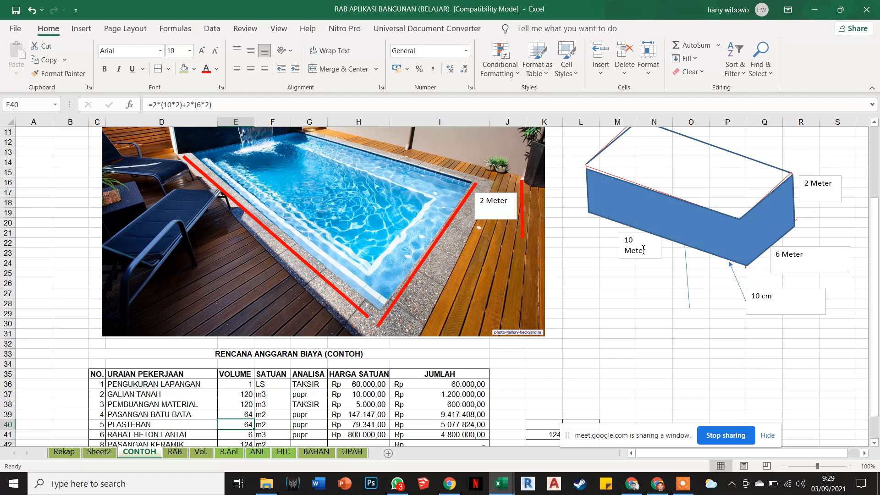
scroll(422, 310, down, 1)
click(244, 416)
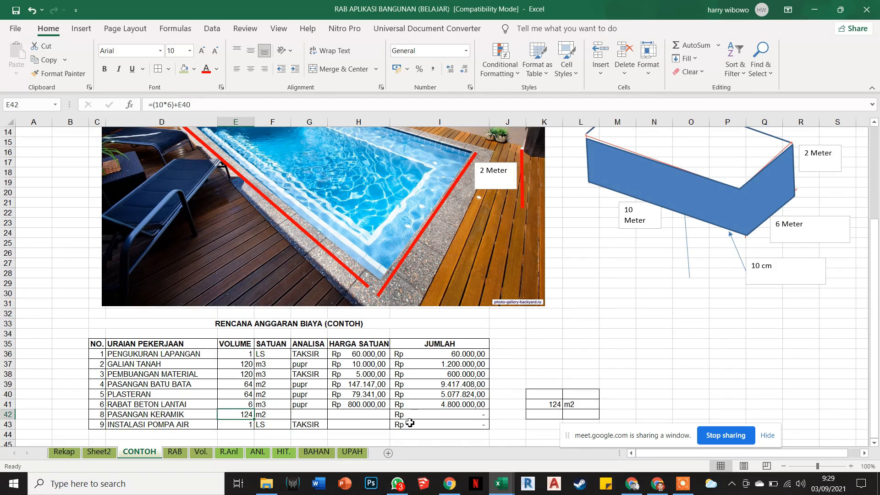
click(480, 415)
drag(541, 384, 578, 405)
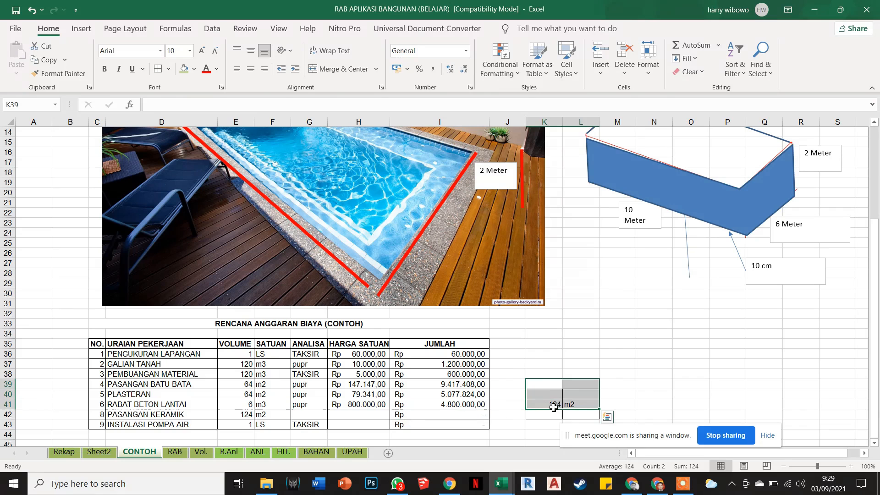
Copy the pupr analysis source from the RABAT BETON LANTAI row into the PASANGAN KERAMIK row
click(318, 408)
key(ctrl+c)
click(315, 415)
key(ctrl+v)
key(Escape)
Set the PASANGAN KERAMIK unit price to 250.000
click(350, 414)
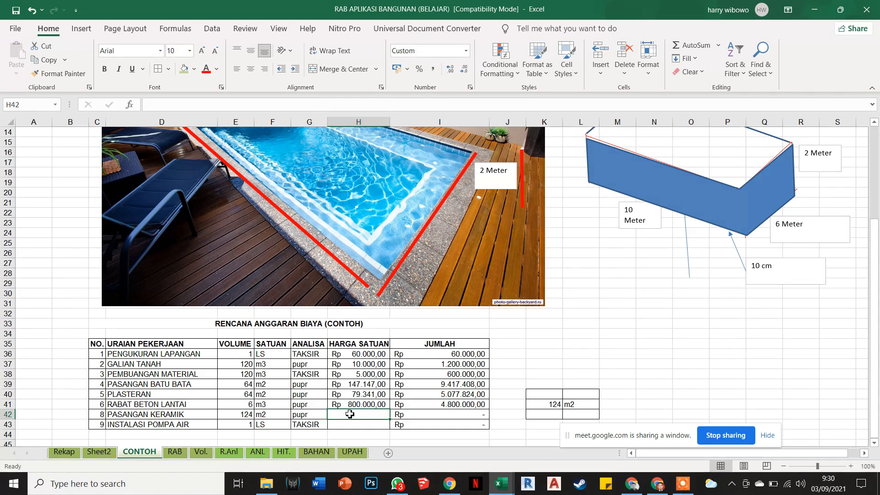
text(2)
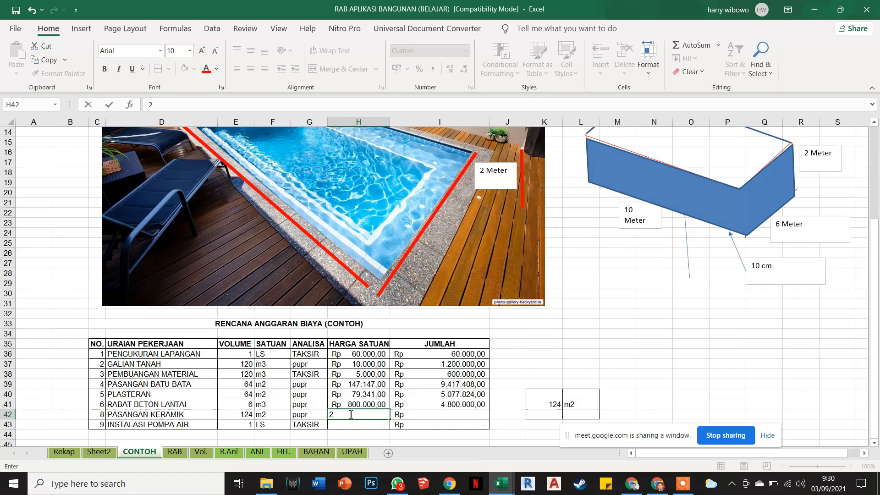
text(50.000)
click(374, 427)
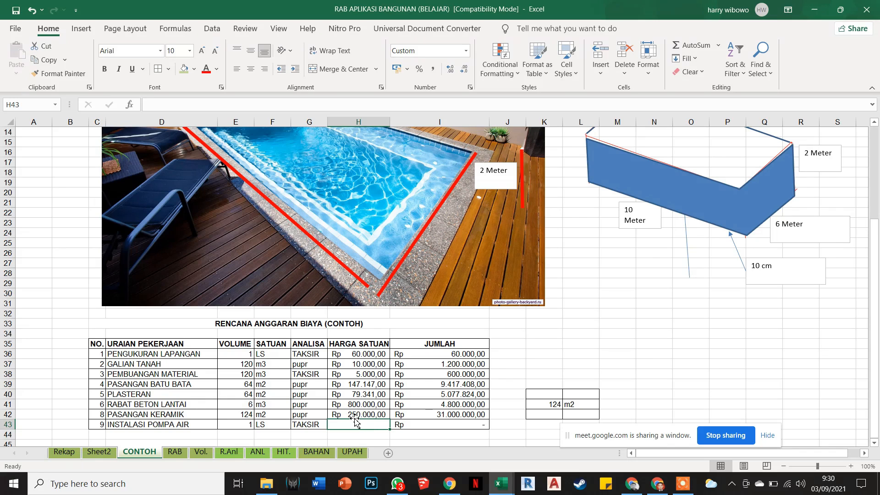
Set the INSTALASI POMPA AIR unit price to 5000000
double_click(426, 417)
click(370, 422)
text(5000000)
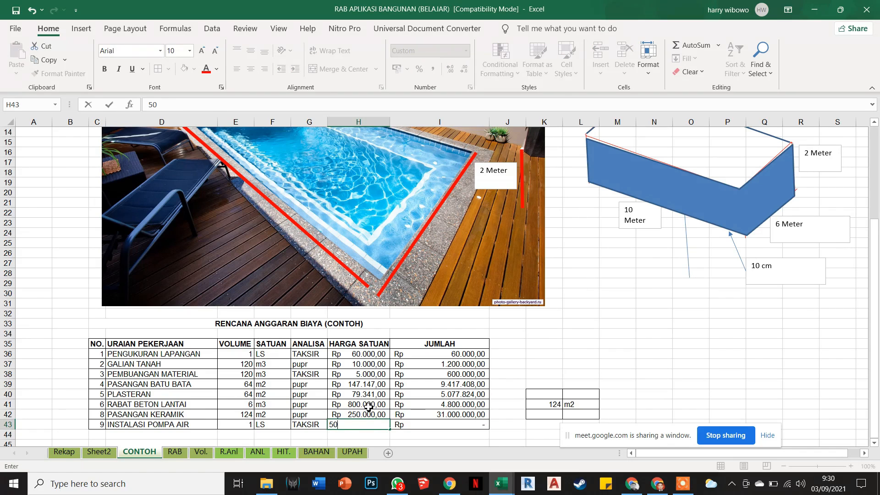
key(Return)
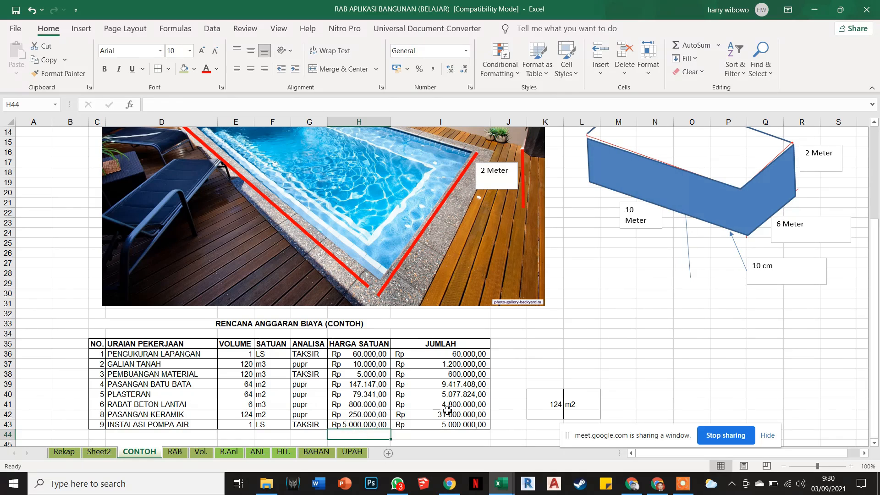
Add a TOTAL label in H44, below the HARGA SATUAN column
scroll(447, 408, down, 1)
click(428, 406)
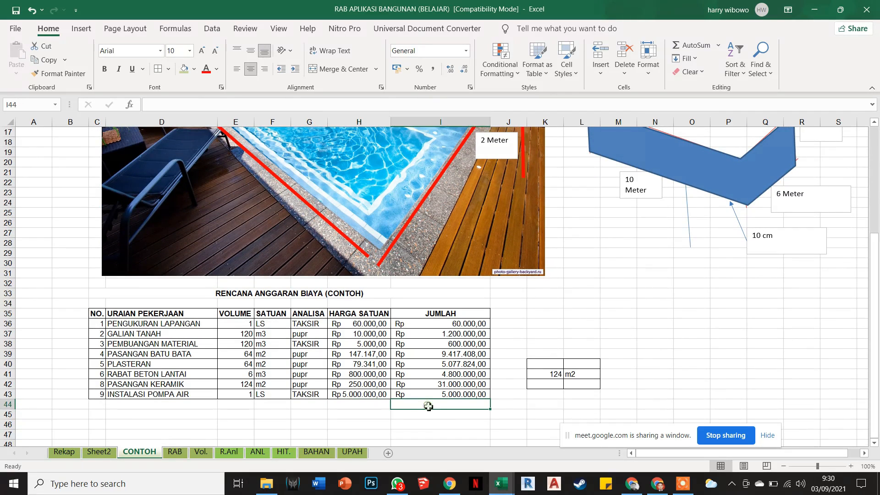
click(353, 406)
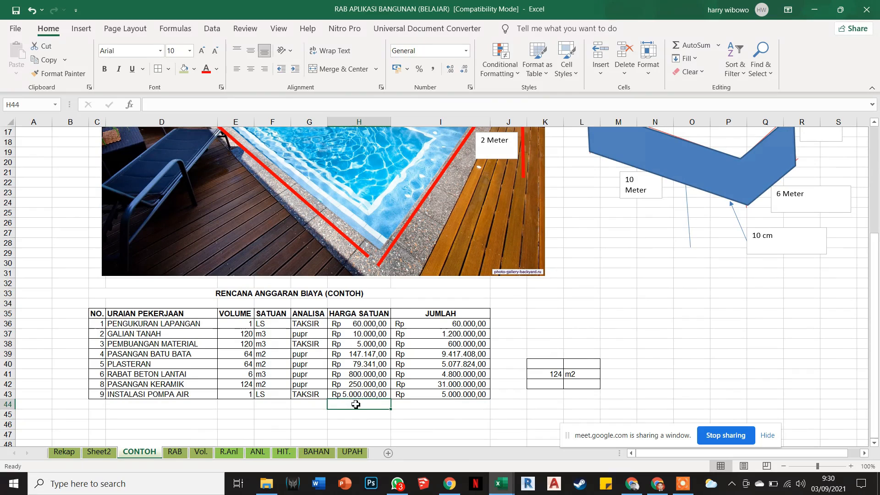
text(TOTAAL)
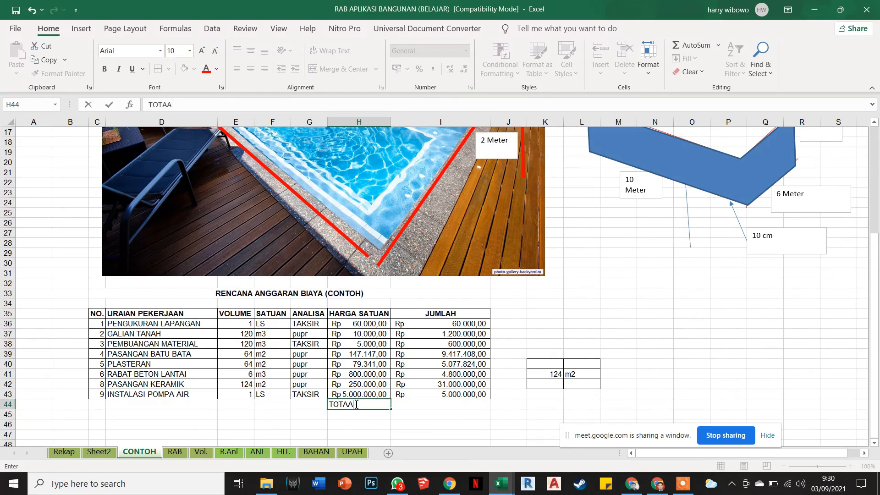
click(411, 417)
Total the JUMLAH column in I44 with =SUM(I36:I43) and make that cell bold
double_click(427, 403)
text(=S)
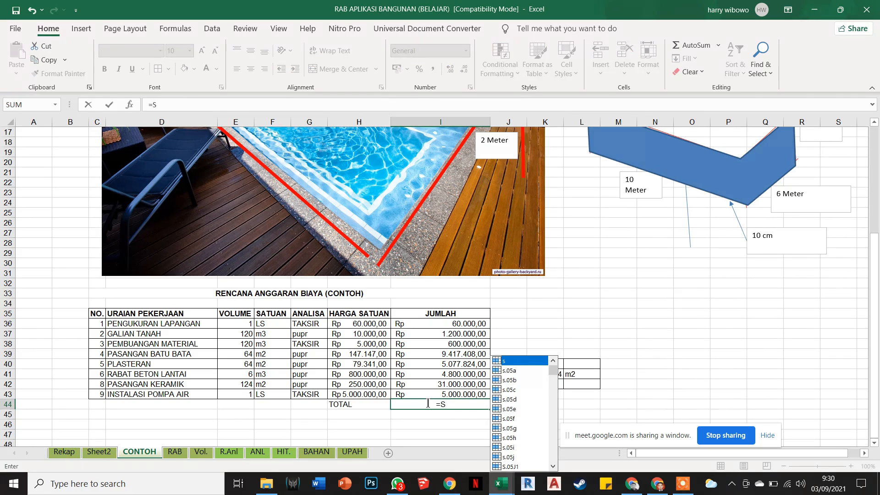
key(Escape)
text(=)
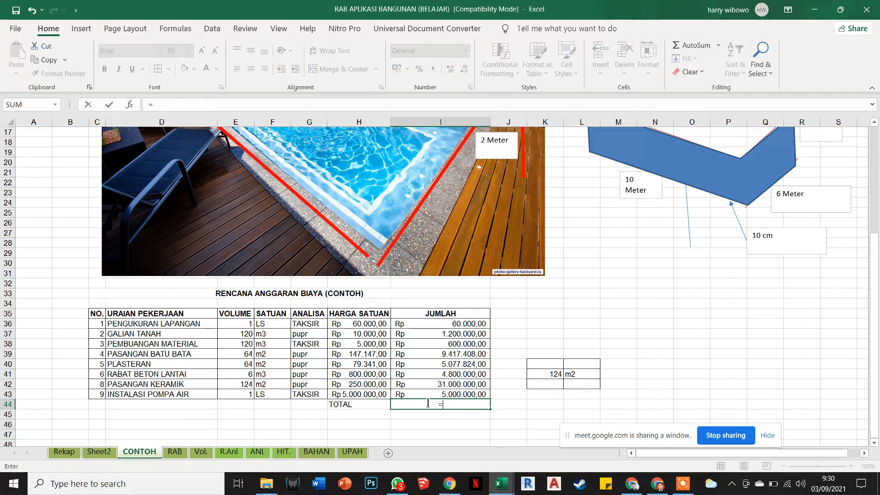
text(SUM)
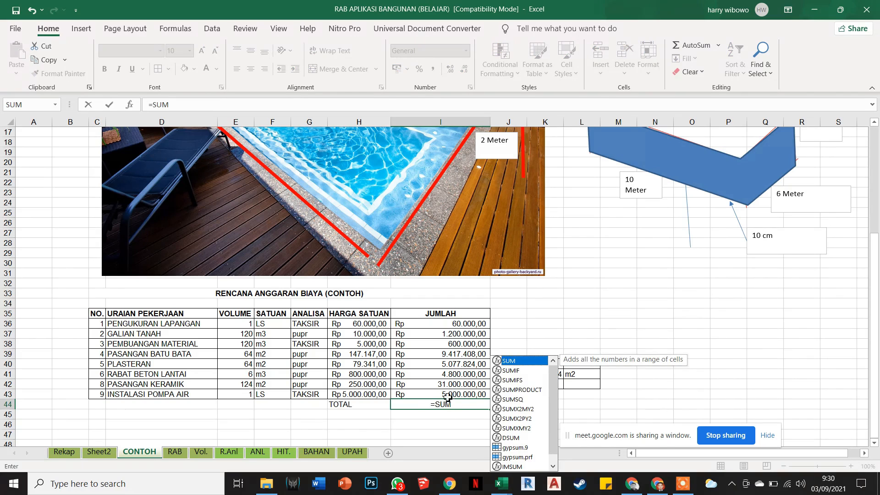
click(462, 404)
text(()
drag(467, 326, 464, 397)
key(Return)
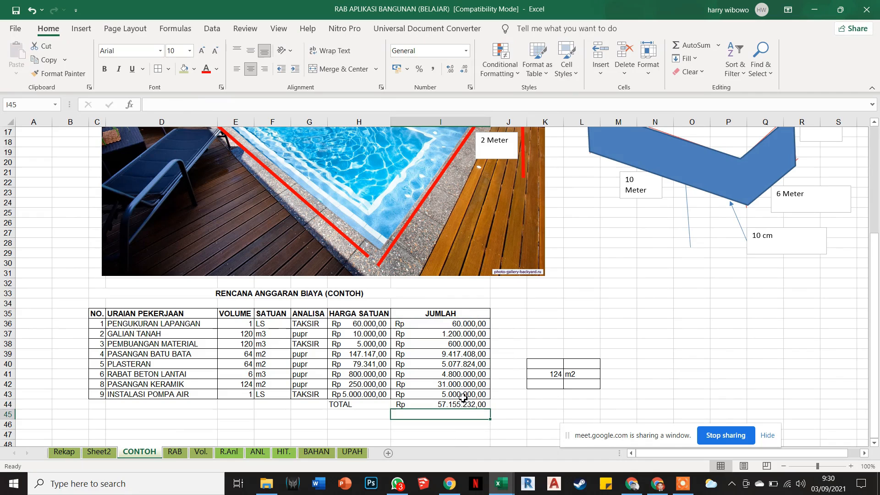
click(474, 405)
click(104, 69)
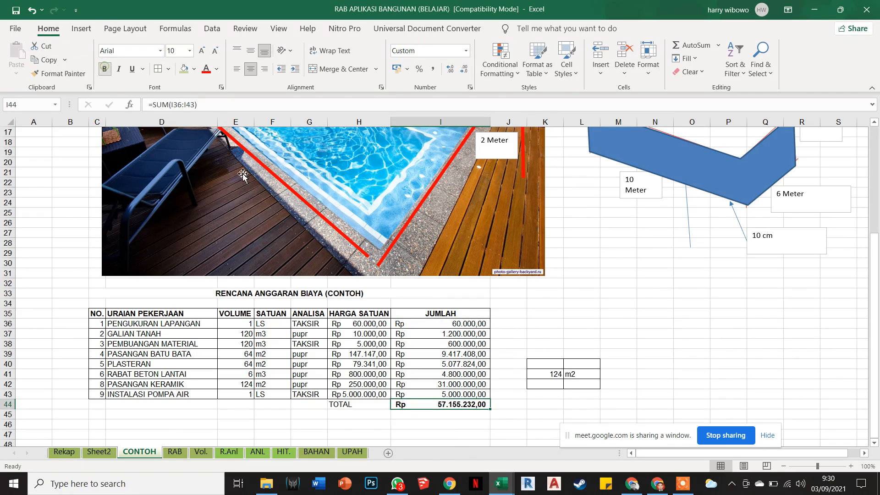
Make the TOTAL label in H44 bold
click(588, 274)
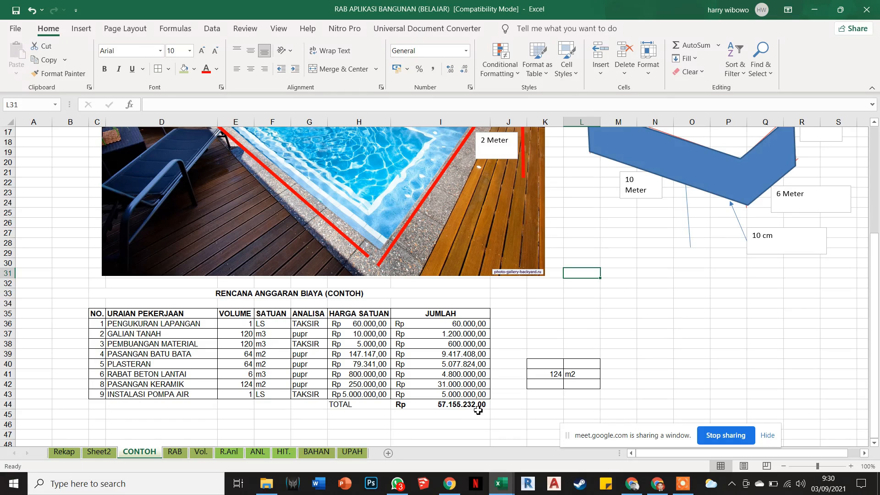
click(362, 405)
click(105, 69)
drag(378, 233, 381, 233)
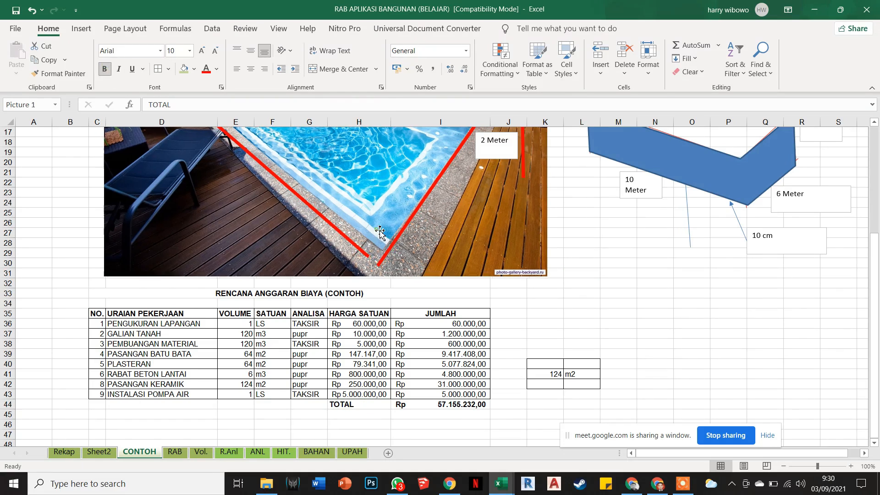
Add a PPN 10% label in H45, below the TOTAL label
click(372, 415)
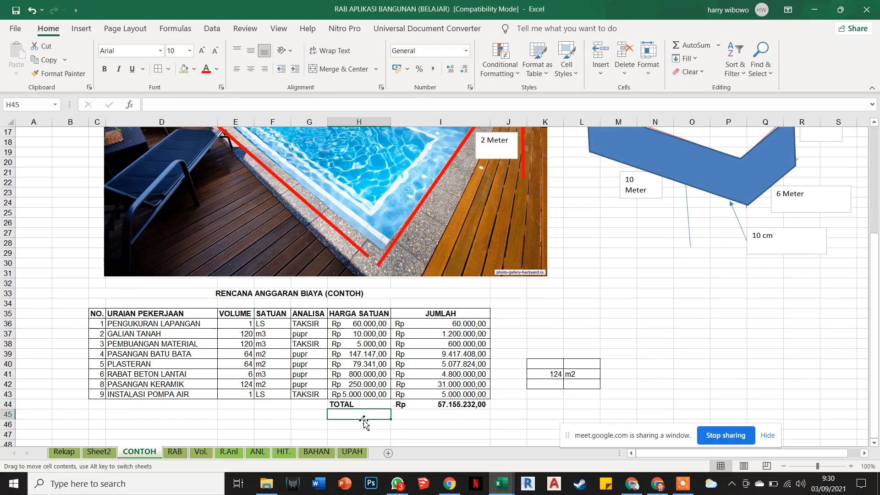
double_click(366, 413)
text(PPN 1)
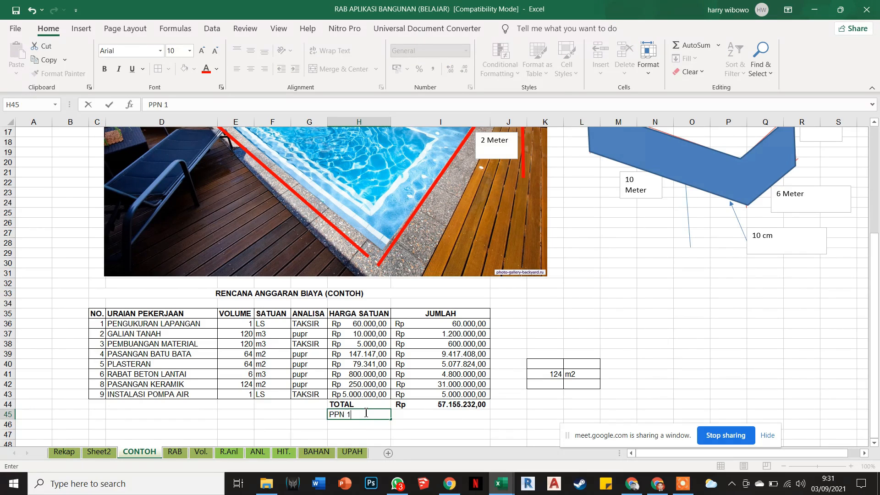
text(0%)
key(Tab)
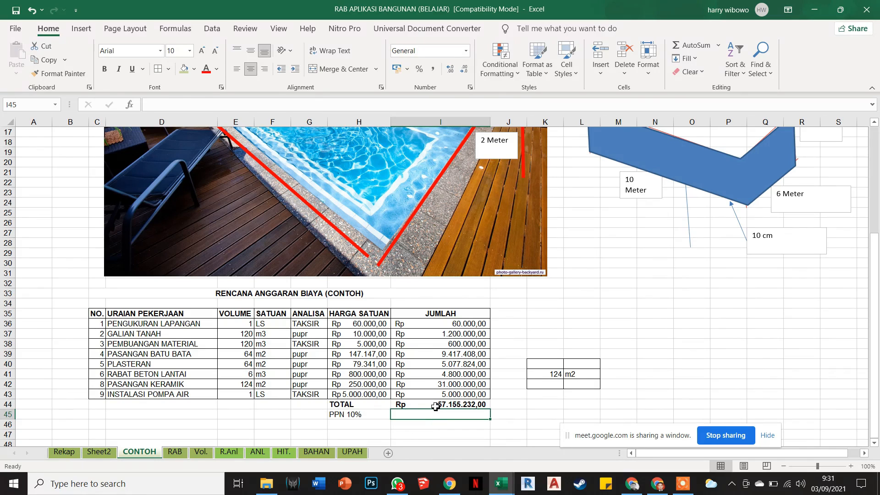
Calculate the PPN amount in I45 as 10% of the total with =10%*I44
text(=)
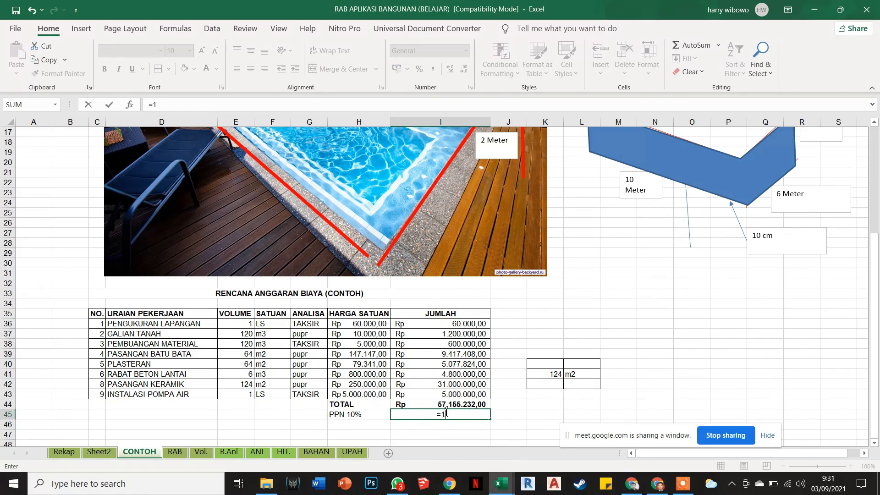
text(10%*)
click(464, 401)
key(Return)
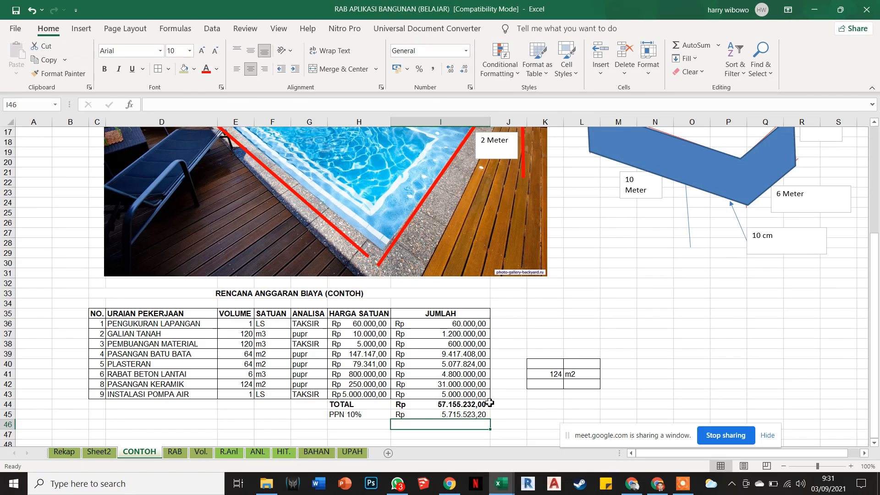
Add a TOTAL KESELURUHAN label in H46 and widen column H to fit it
click(361, 425)
text(TOTAL )
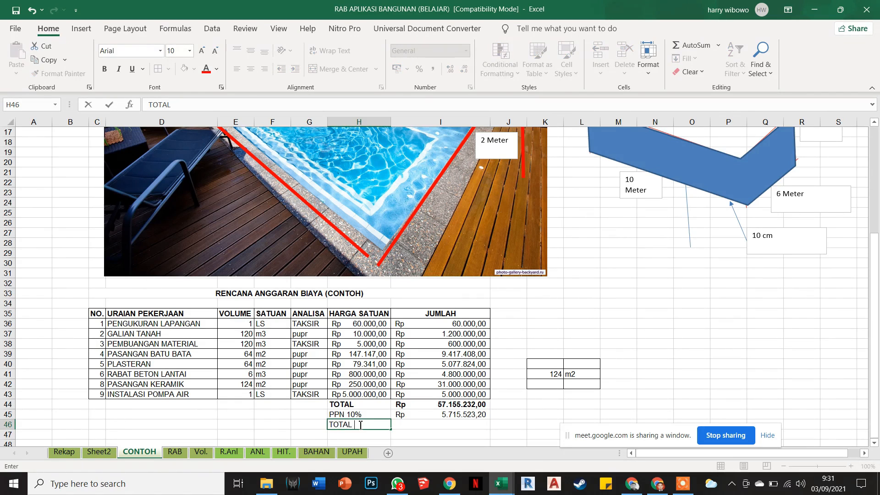
text(KESELURUHAN)
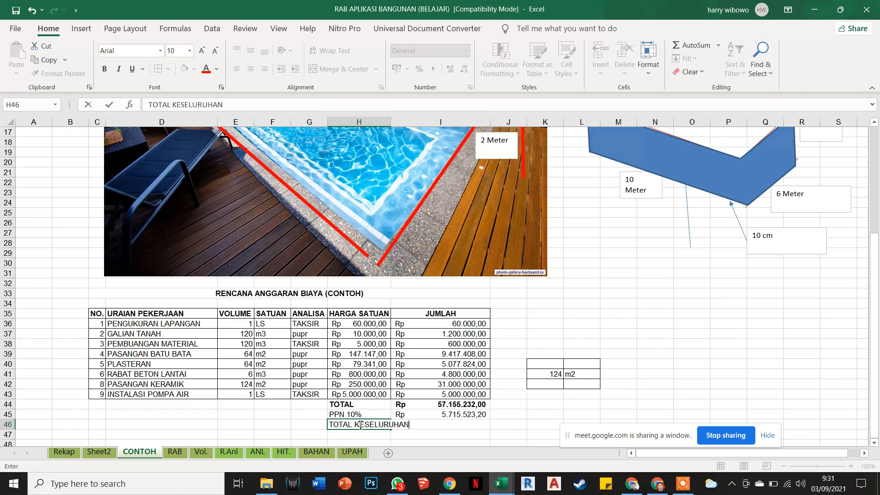
click(440, 434)
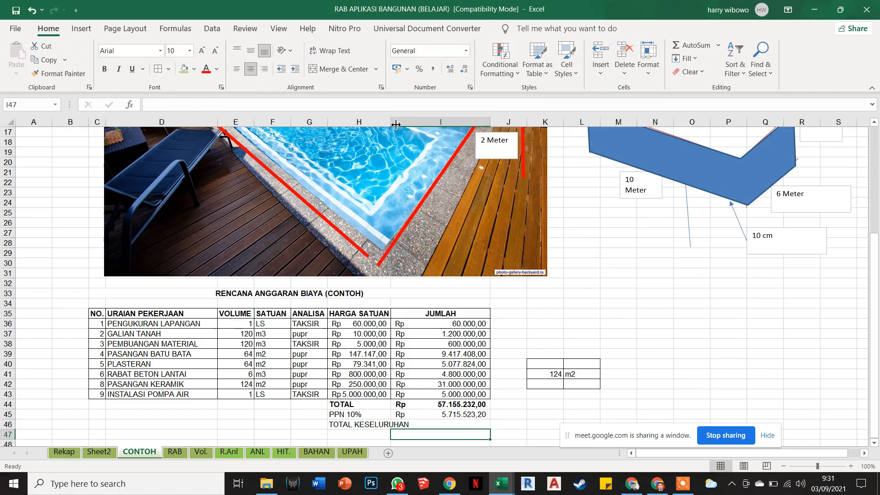
drag(396, 123, 418, 123)
Calculate the grand total in I46 by adding the total and the PPN with =I44+I45
click(448, 424)
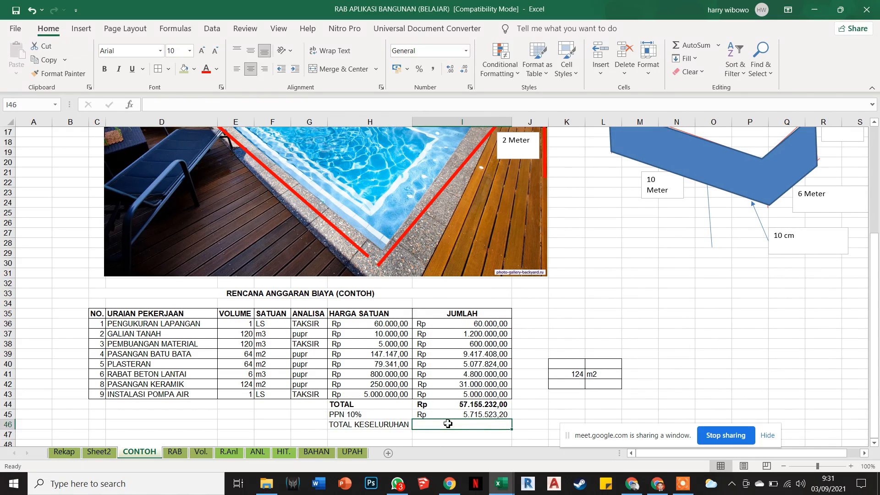
text(=)
click(456, 406)
text(+)
click(451, 414)
key(Return)
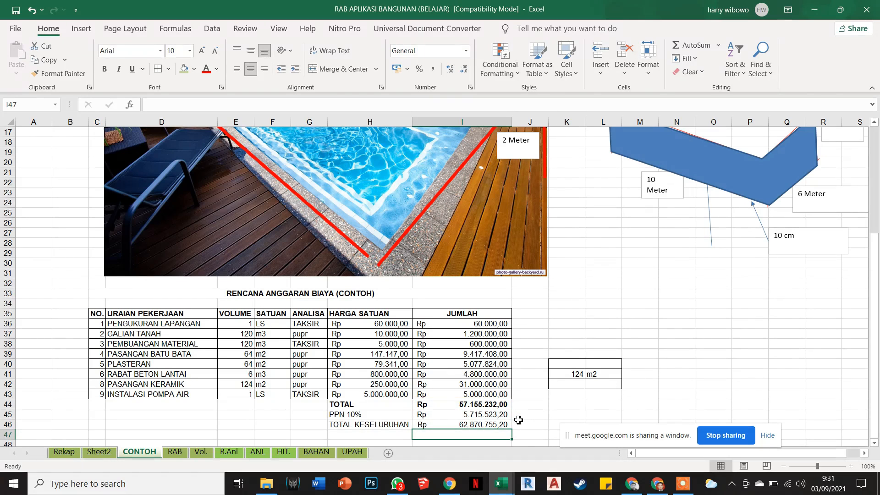
Add a PEMBULATAN label in H47, below TOTAL KESELURUHAN
scroll(394, 420, down, 1)
click(360, 407)
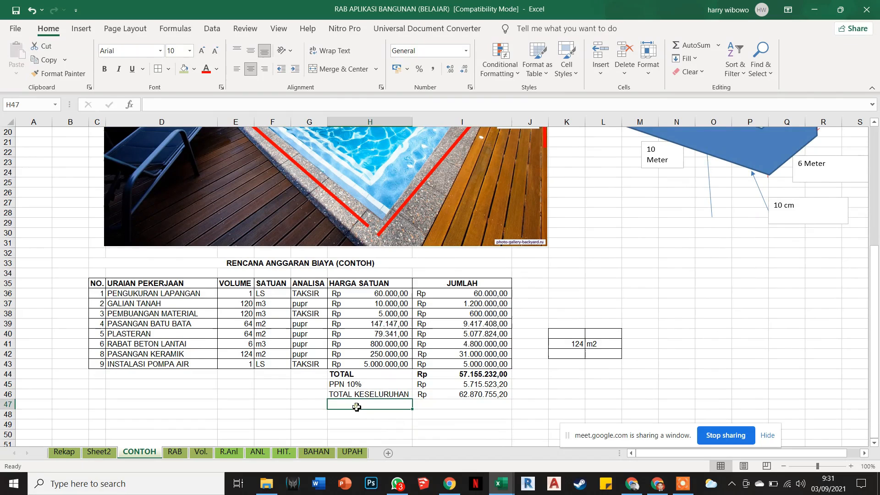
scroll(354, 407, up, 1)
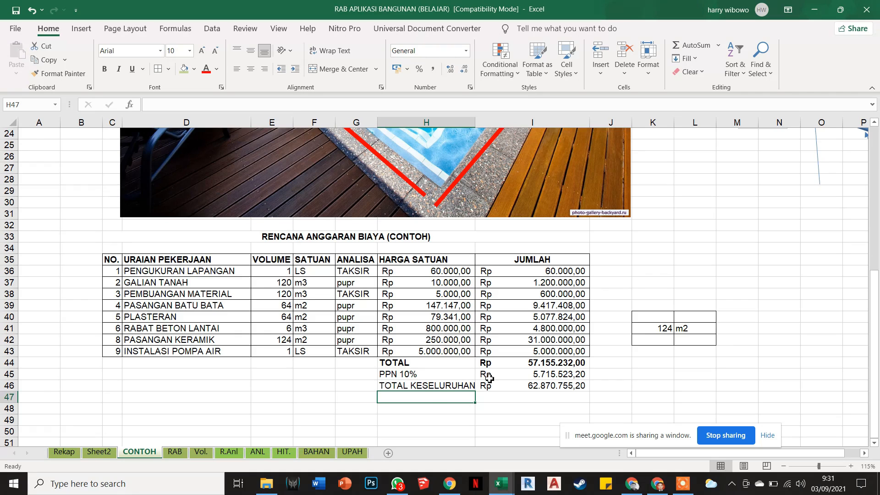
text(PEMBULA)
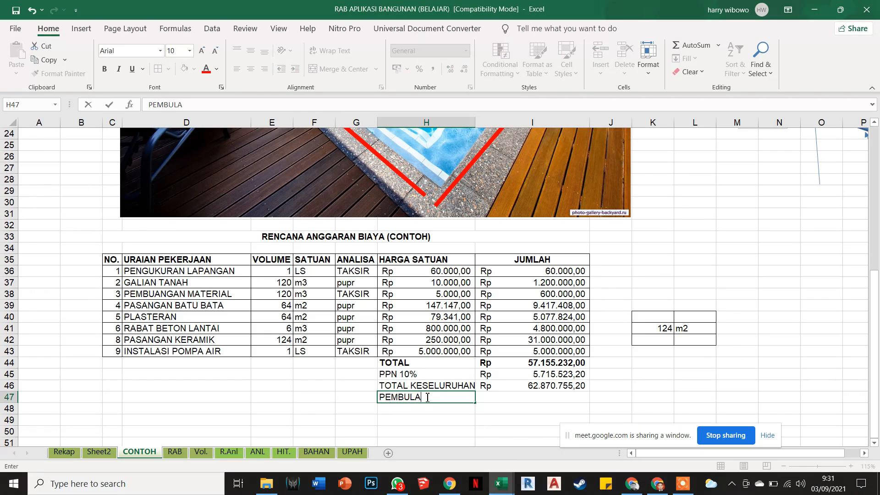
text(TAN)
key(Return)
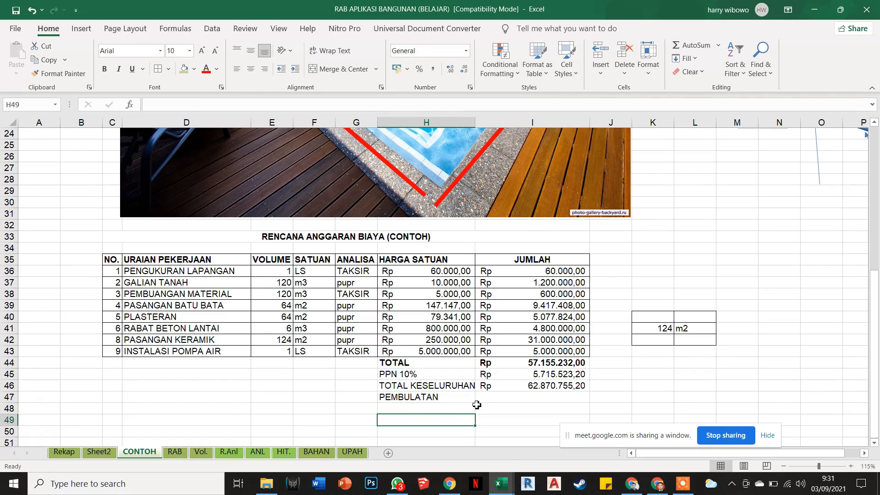
Round the grand total in I46 down to whole thousands in I47 using the ROUNDDOWN function
click(507, 398)
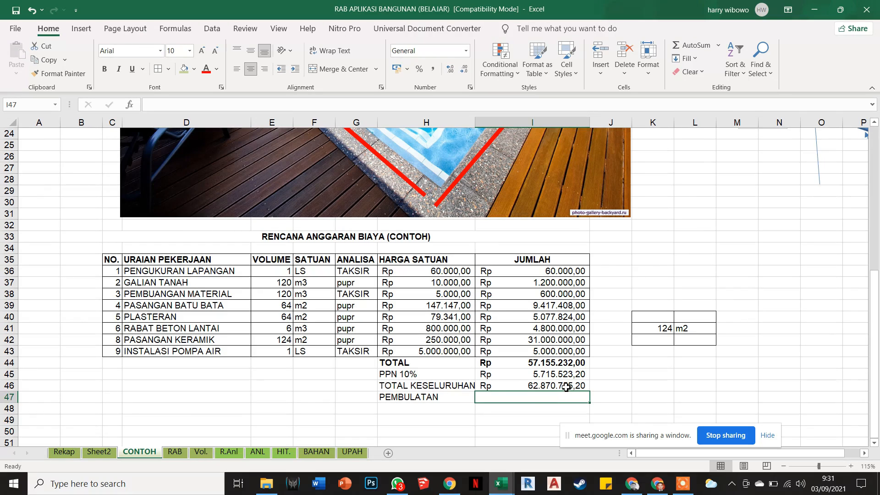
double_click(523, 395)
key(Escape)
text(=ROU)
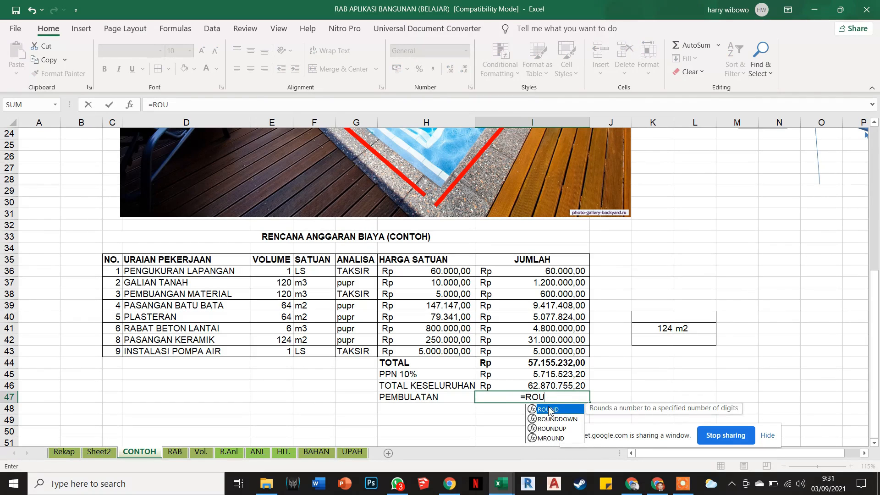
click(544, 420)
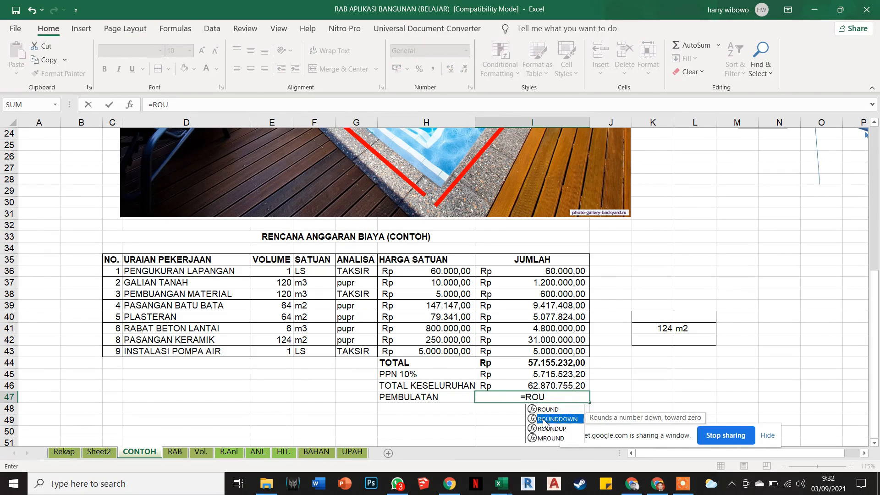
double_click(545, 420)
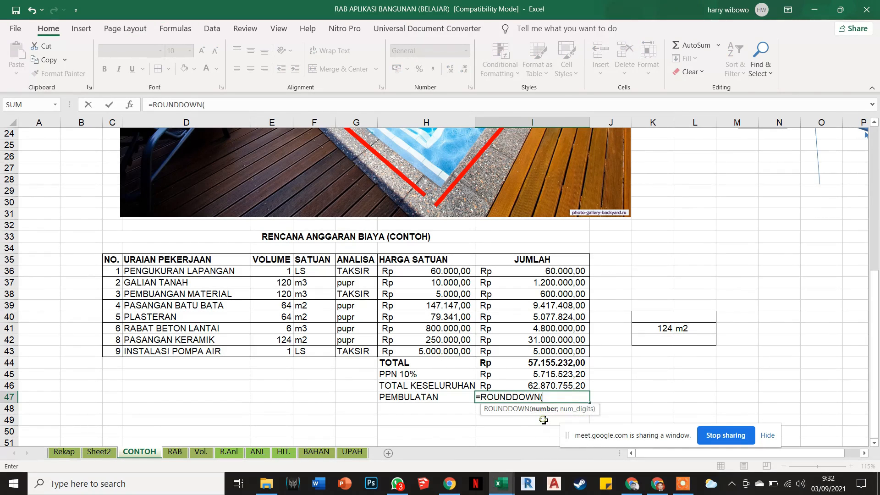
click(556, 385)
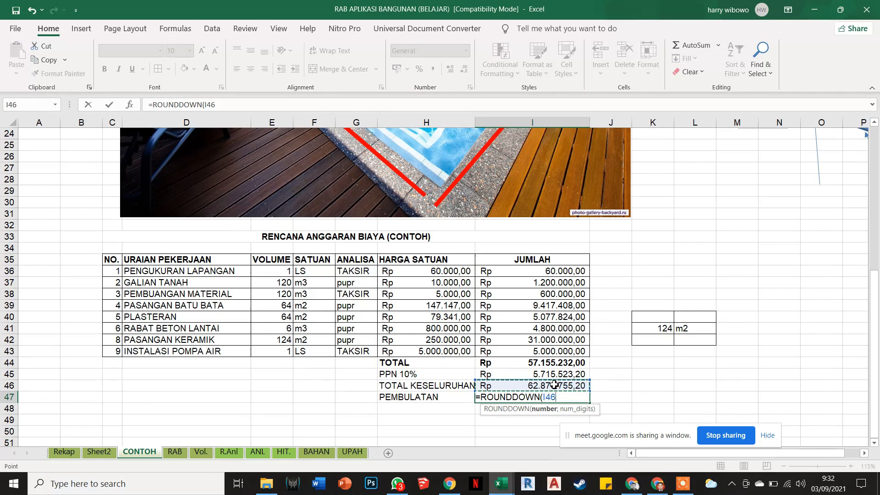
text(;)
text())
key(Return)
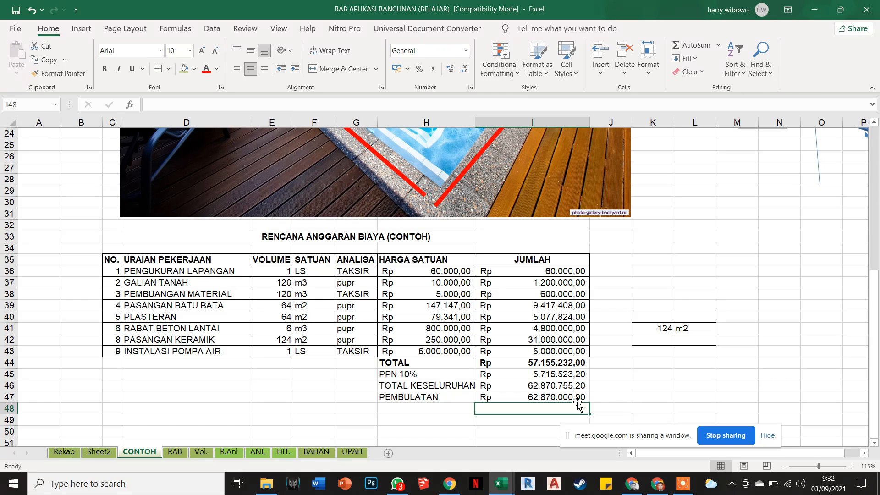
Format the PEMBULATAN label and its amount in H47:I47 as italic and bold
click(600, 388)
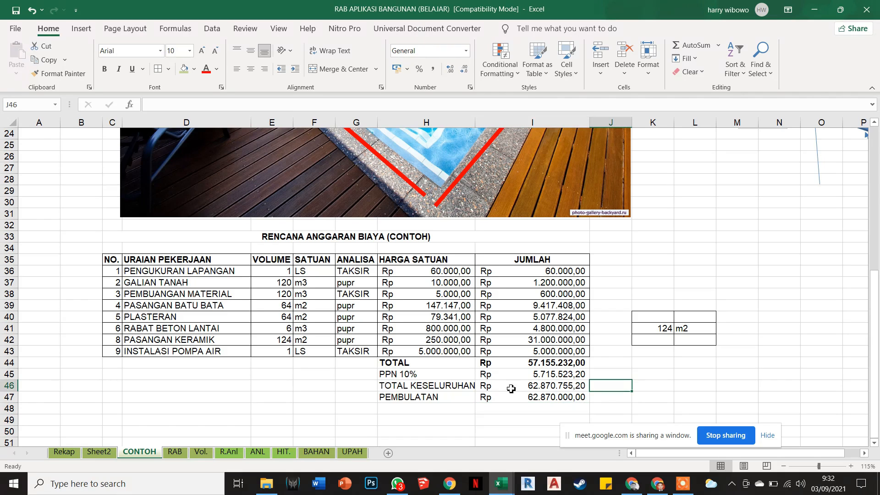
drag(417, 398, 532, 398)
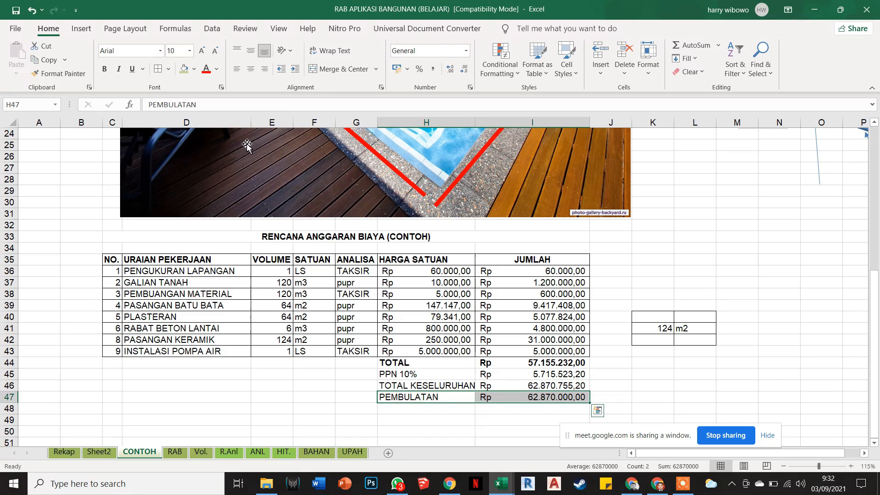
click(118, 68)
click(104, 69)
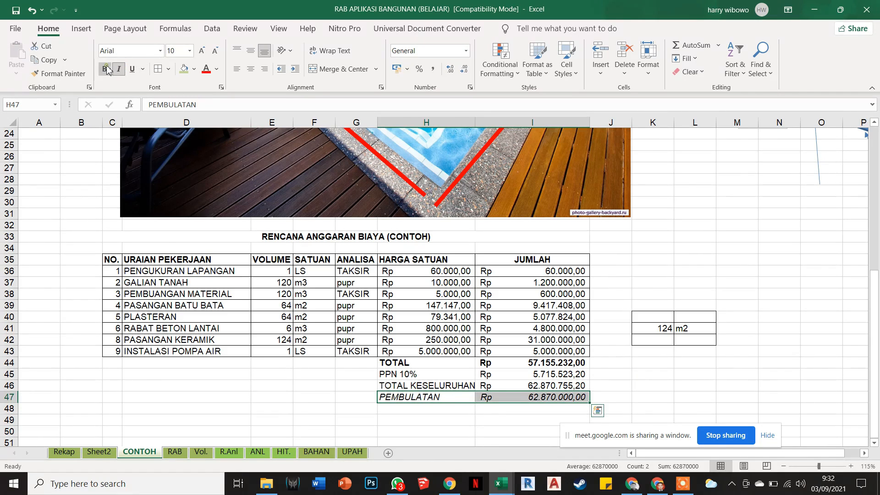
click(269, 362)
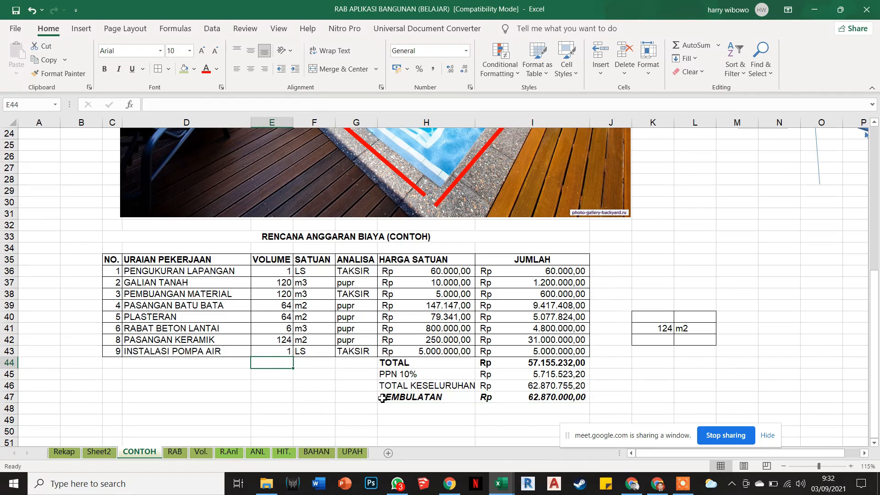
Review the finished cost table together with the pool photo and the dimensioned pool sketch above it
click(412, 398)
drag(412, 399, 532, 398)
scroll(460, 294, up, 3)
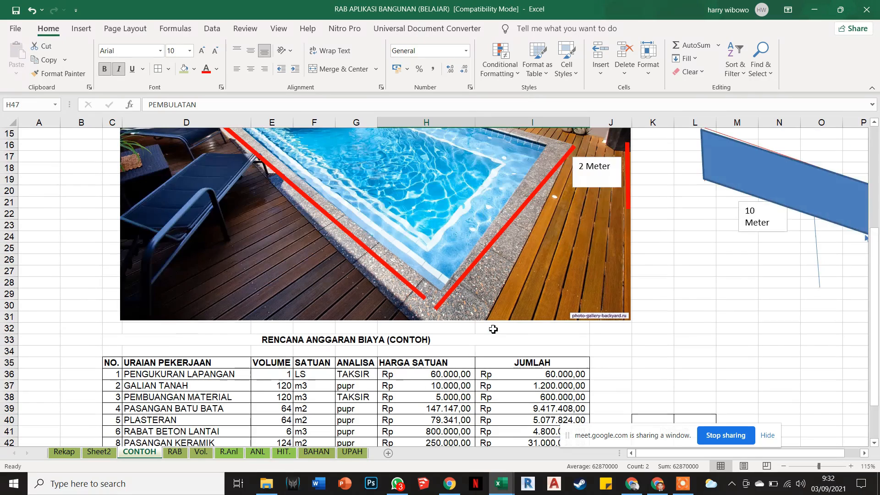
scroll(412, 303, up, 1)
scroll(321, 340, down, 2)
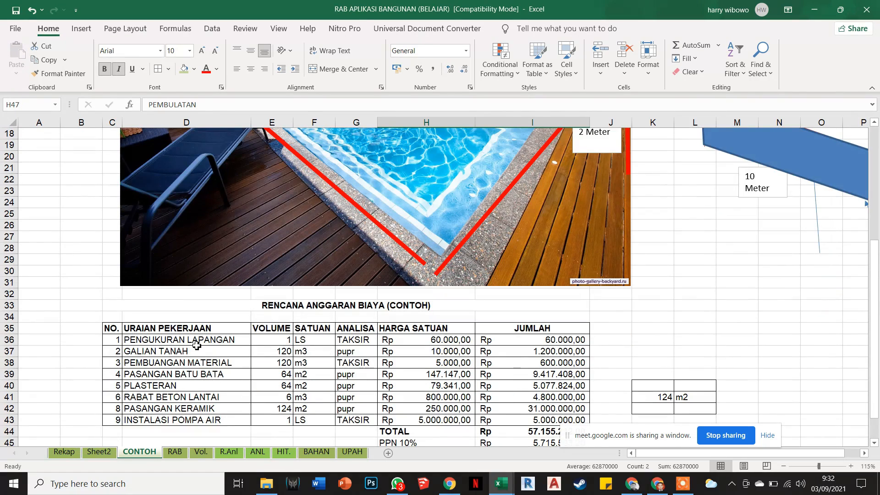
scroll(189, 362, down, 2)
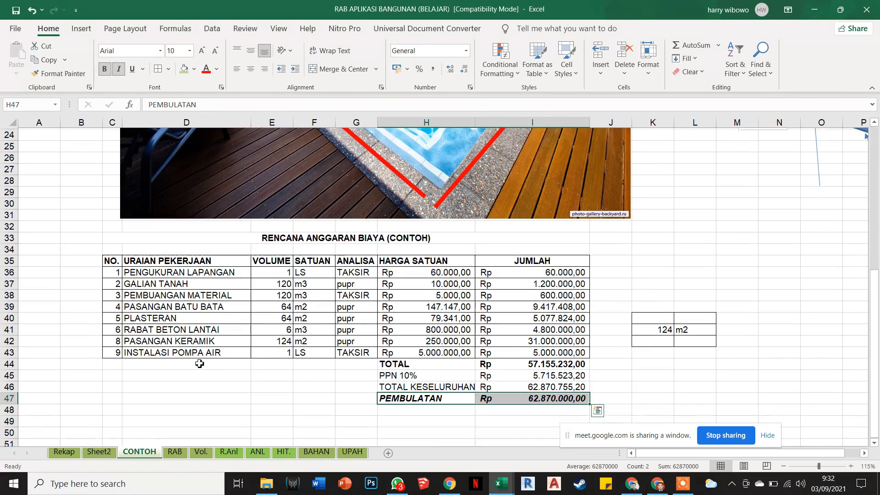
click(274, 411)
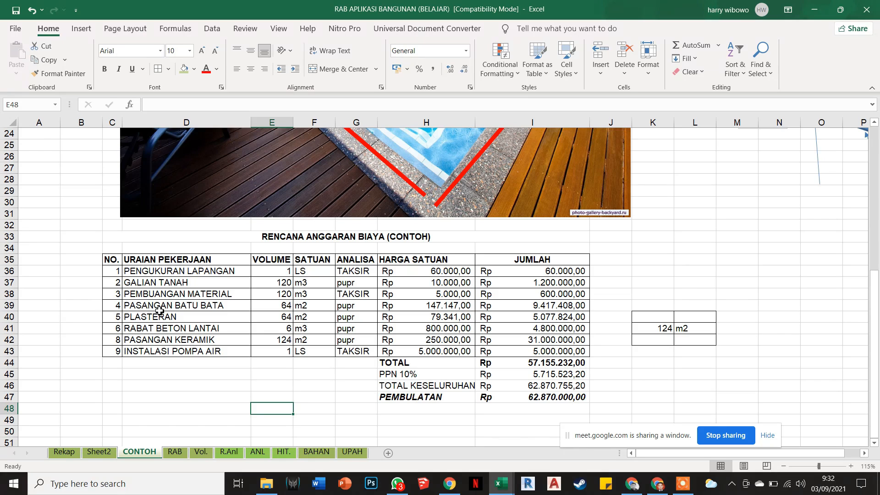
scroll(160, 310, up, 4)
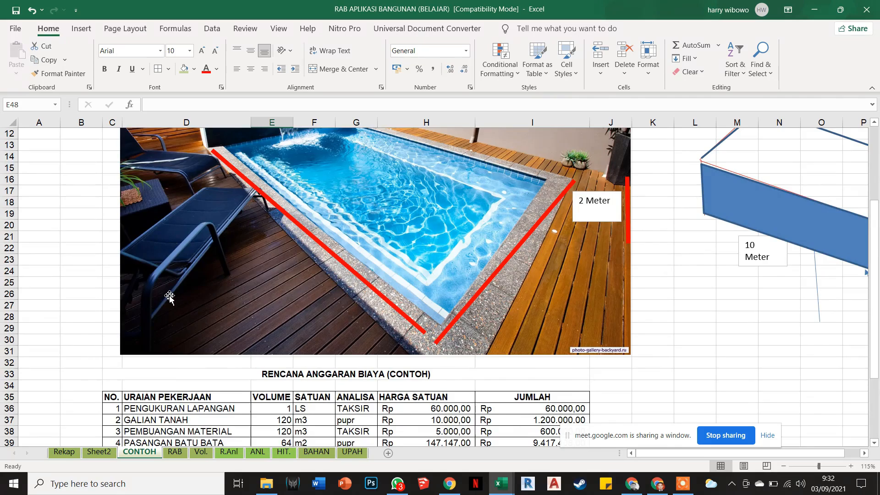
scroll(170, 297, down, 3)
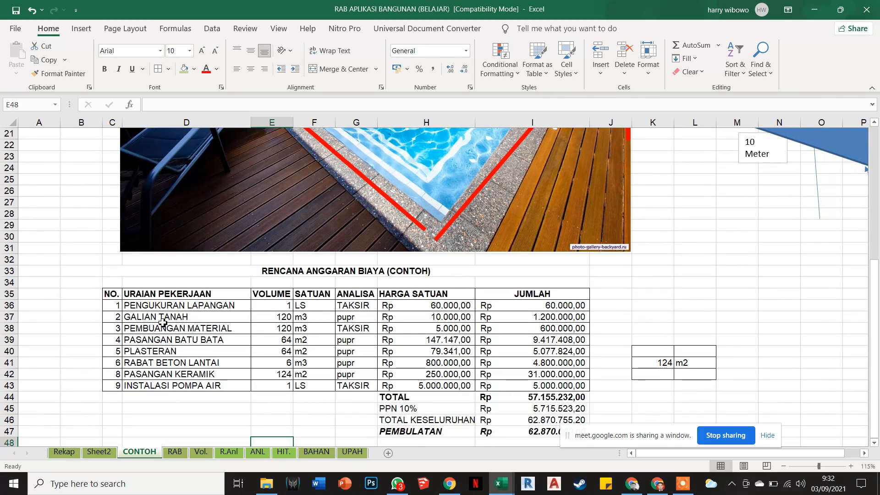
scroll(161, 314, up, 5)
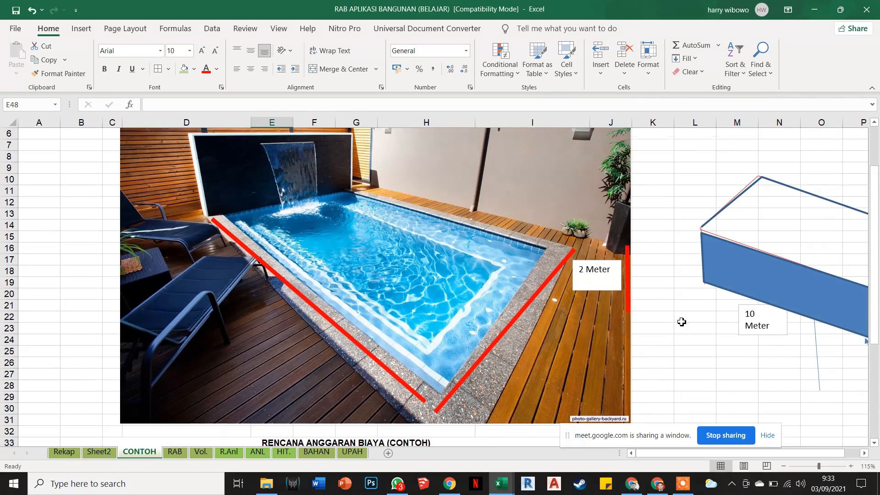
drag(705, 451, 716, 449)
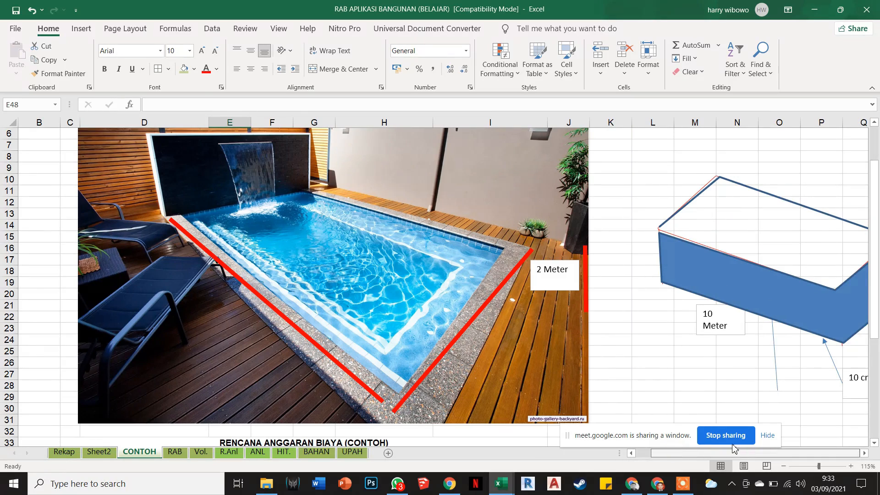
scroll(430, 335, down, 6)
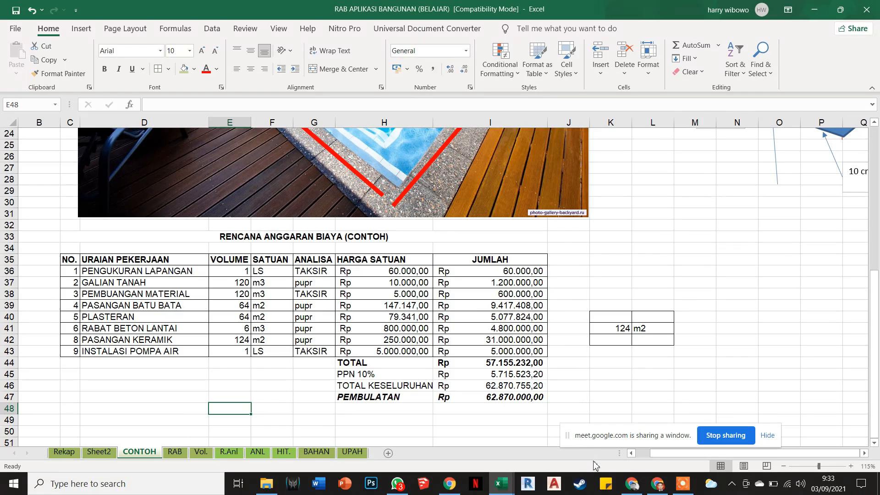
Switch to the Google Meet call and stop presenting the workbook window
mouse_move(656, 476)
click(629, 459)
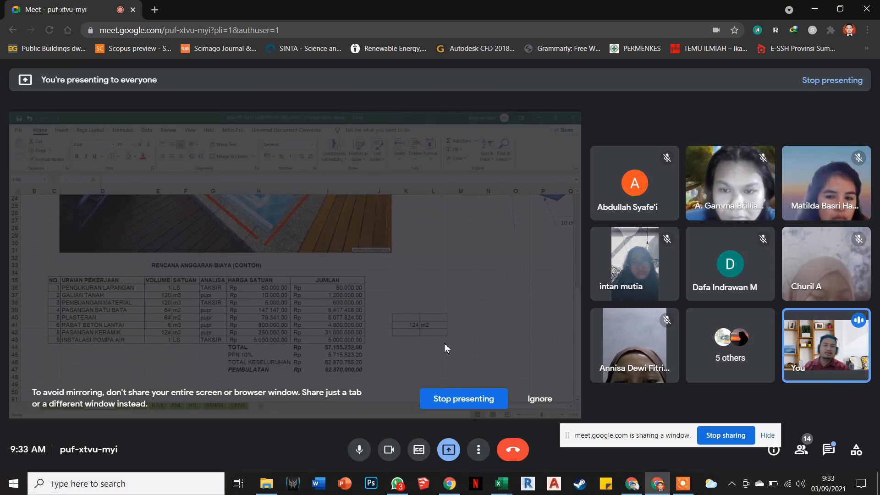
click(469, 398)
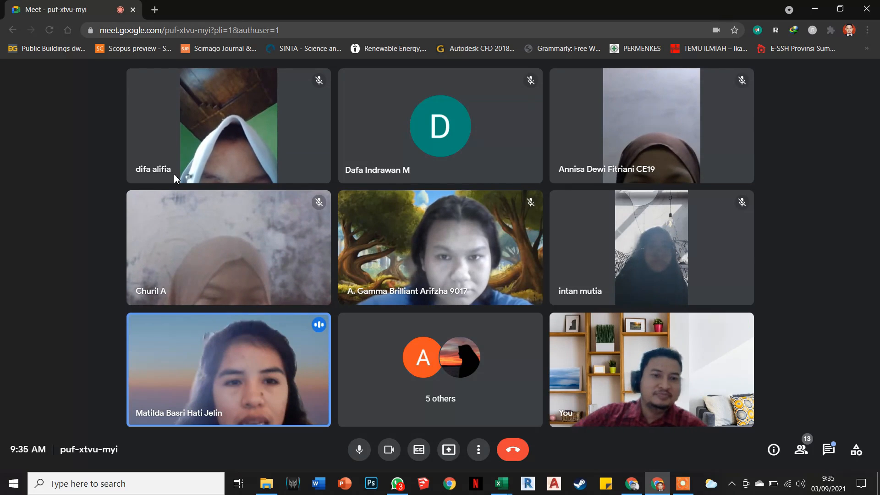
Read the in-call messages of the meeting and close the chat again
click(831, 451)
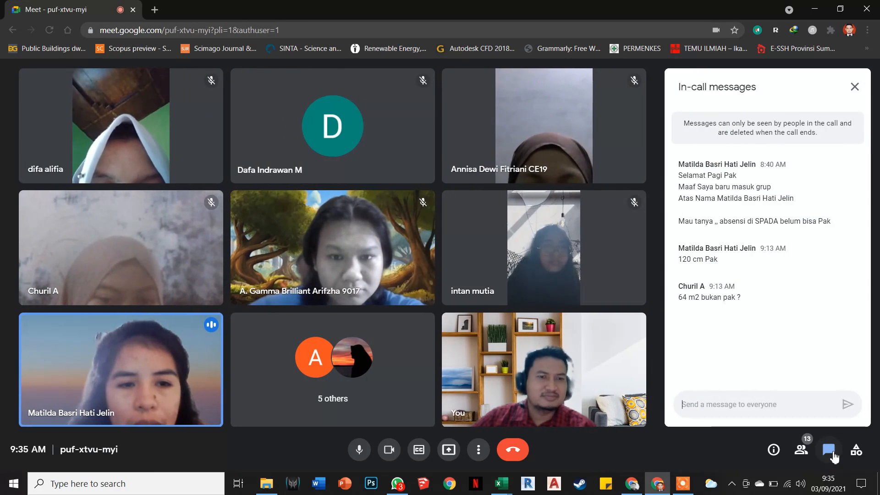
click(832, 454)
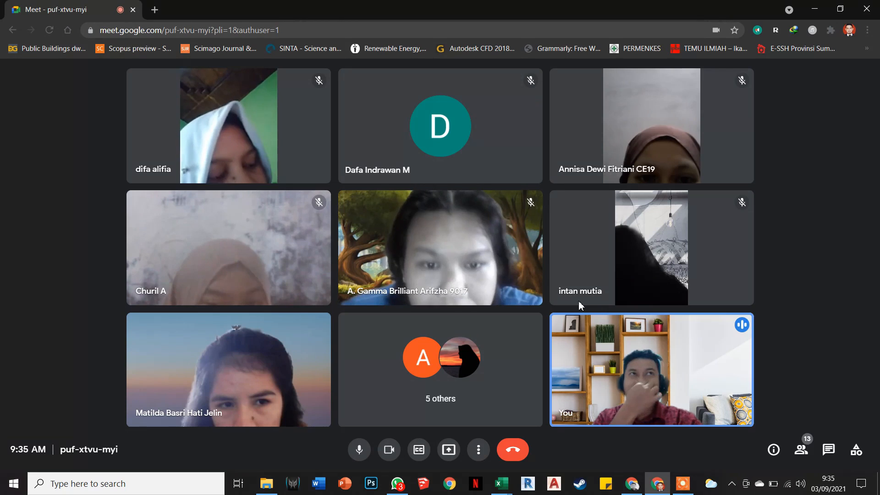
mouse_move(393, 105)
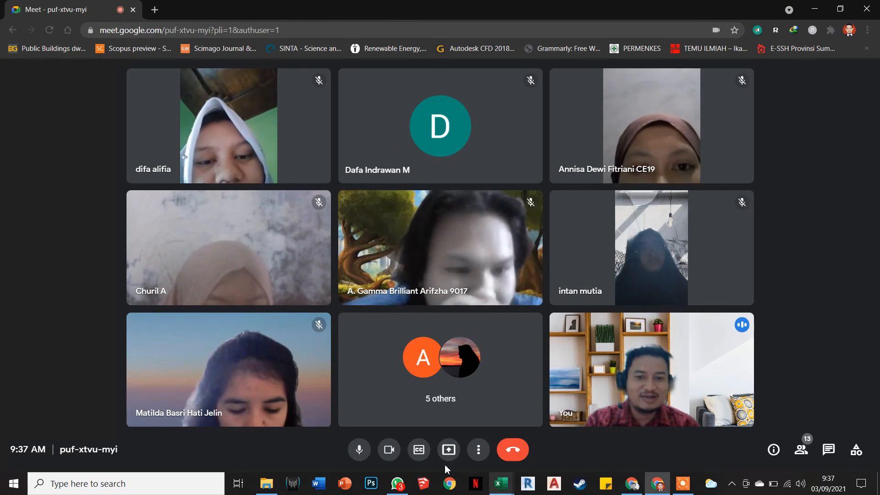
Present the RAB APLIKASI BANGUNAN Excel window to the meeting
click(449, 450)
click(500, 395)
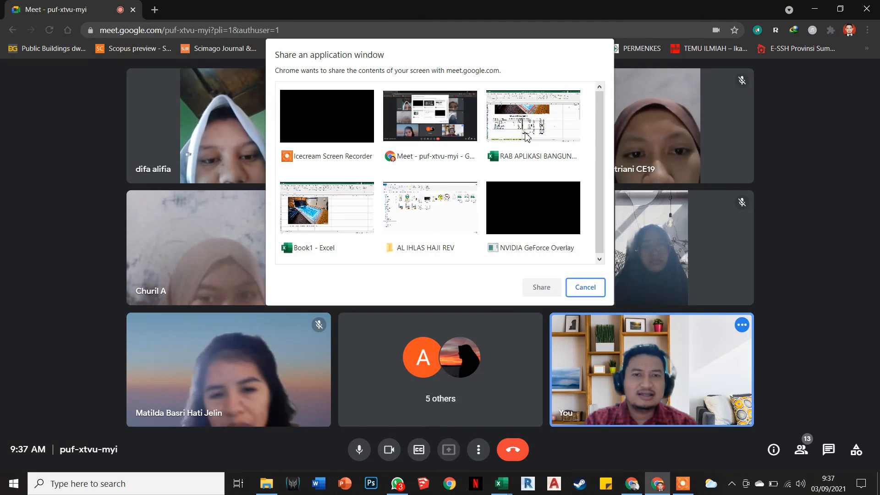
click(527, 136)
click(541, 287)
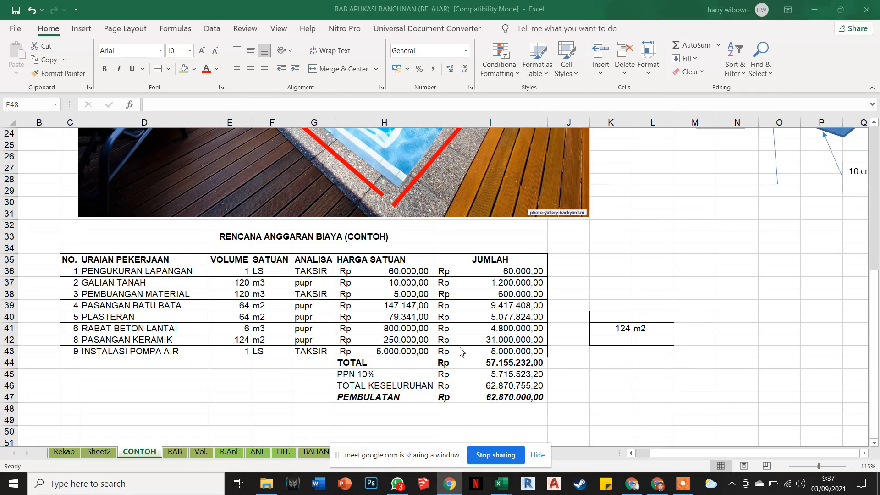
Clear the four summary amounts in I44:I47, from TOTAL down to PEMBULATAN
click(395, 409)
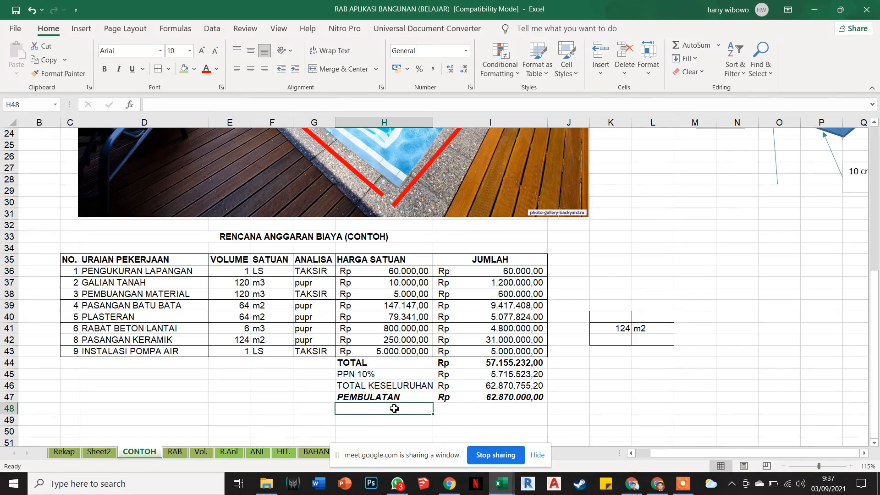
drag(492, 363, 495, 394)
key(Delete)
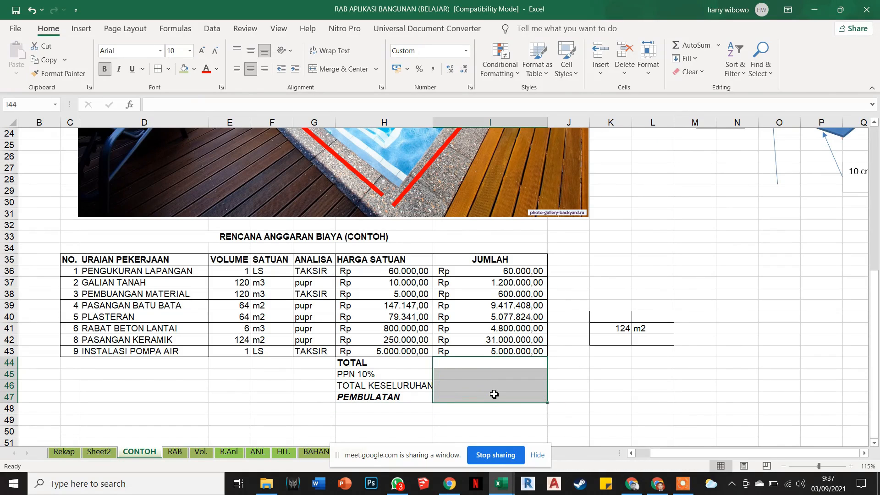
click(611, 374)
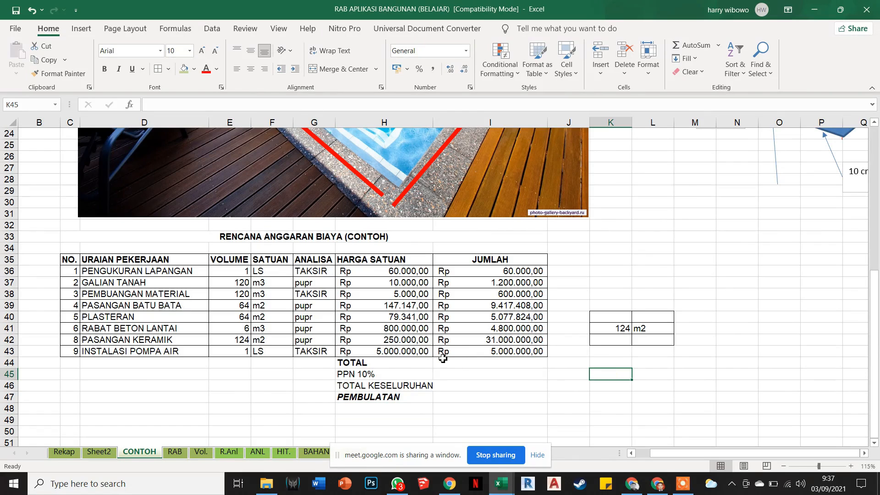
Calculate the TOTAL in I44 as the SUM of the JUMLAH amounts in I36:I43
click(466, 362)
text(=)
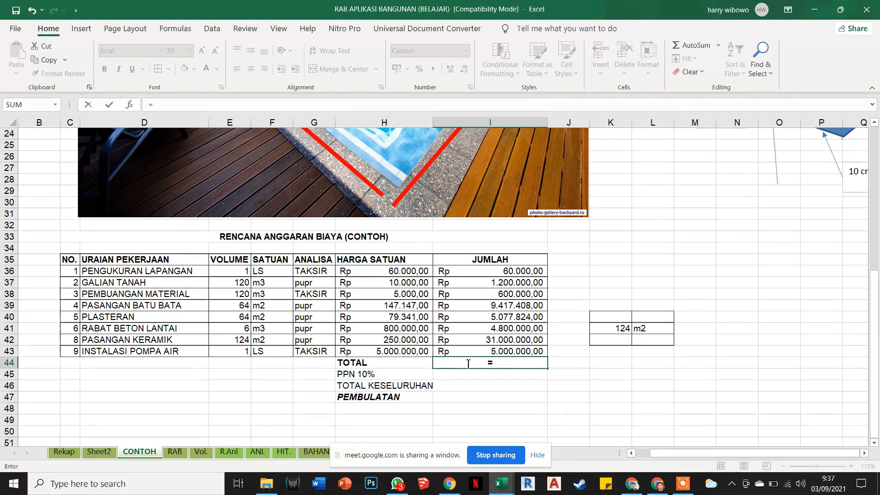
text(SUM)
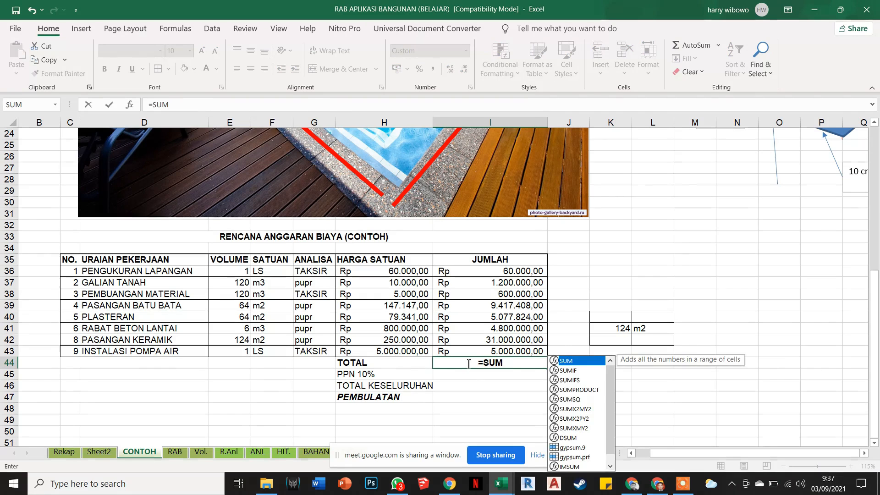
text(()
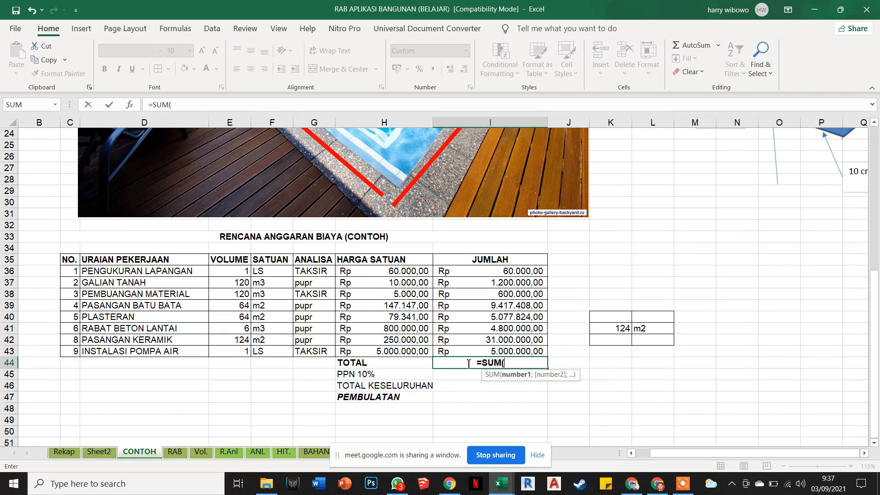
drag(519, 272, 515, 352)
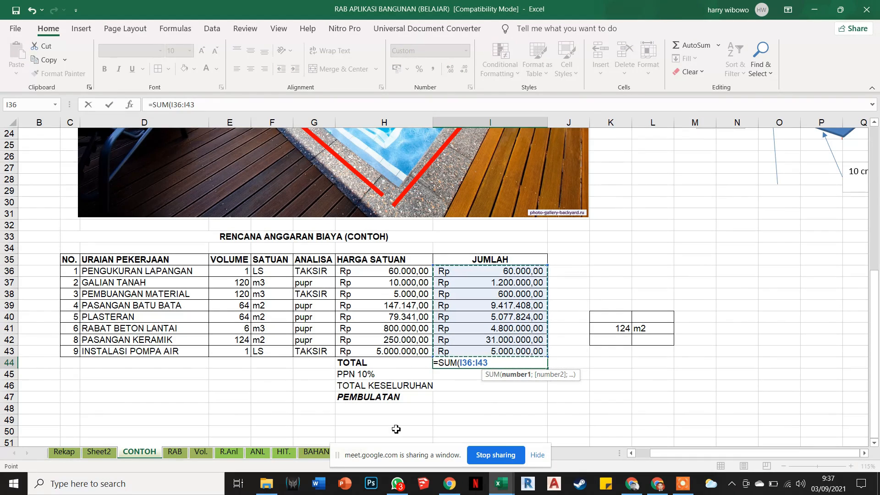
key(Return)
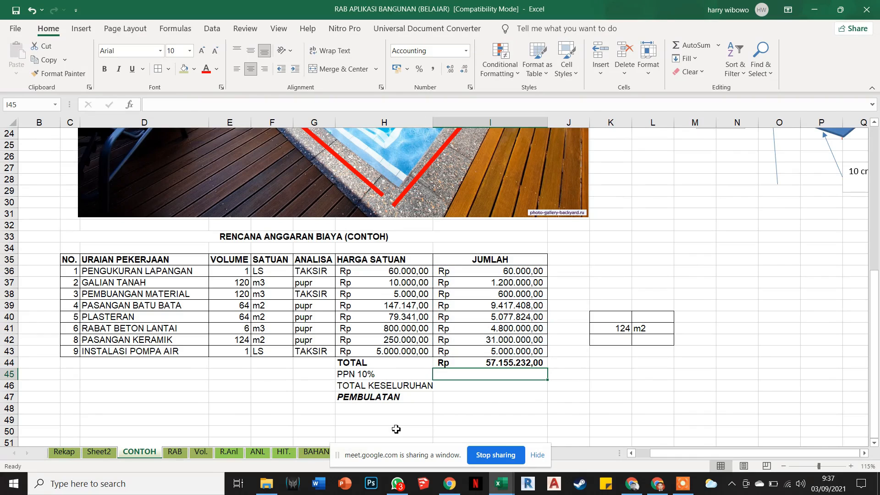
double_click(520, 360)
click(508, 389)
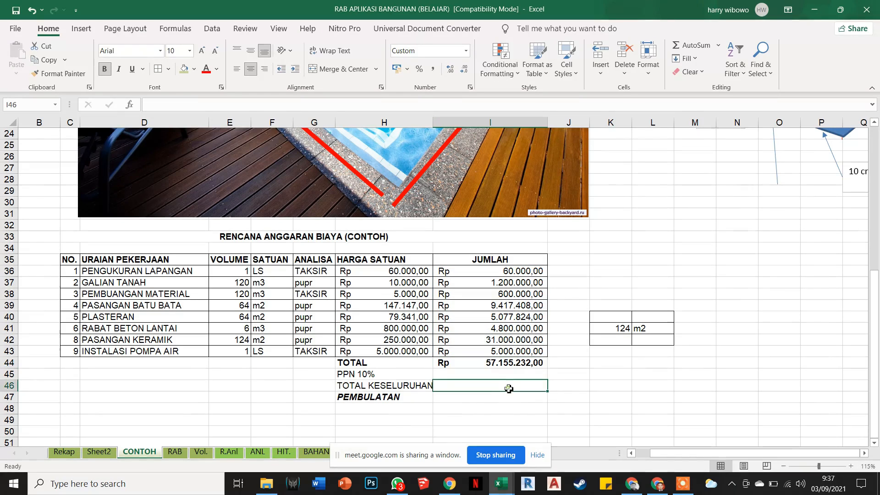
Calculate PPN 10% in I45 with the formula =10%*I44
click(497, 373)
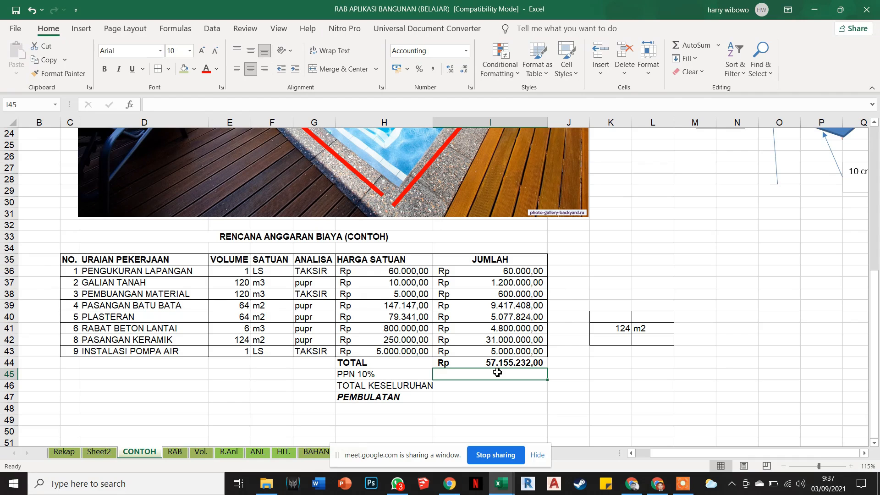
text(=10%*)
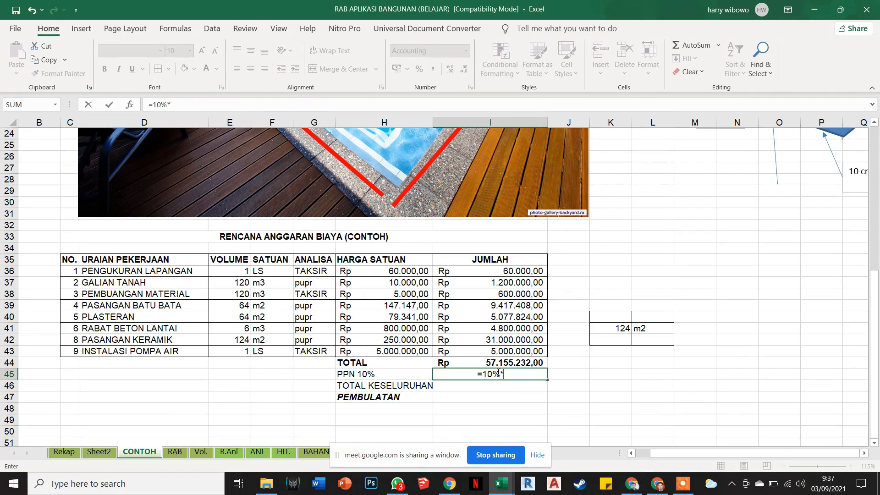
click(492, 364)
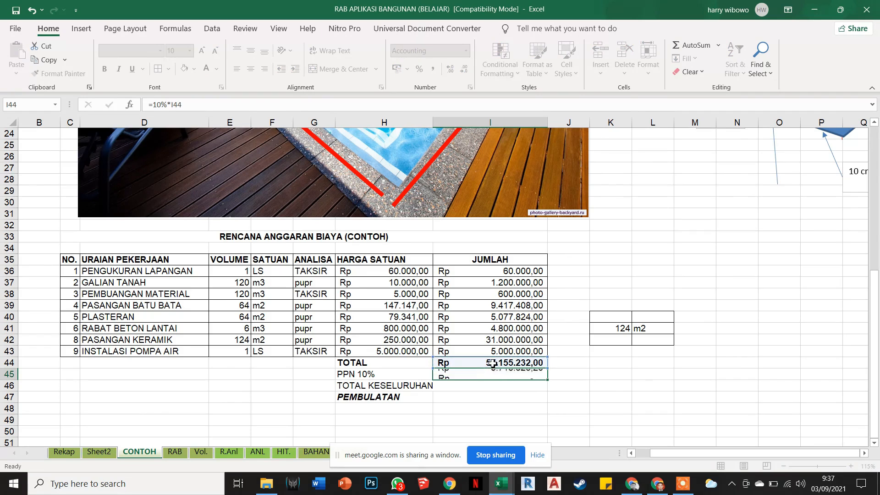
key(Return)
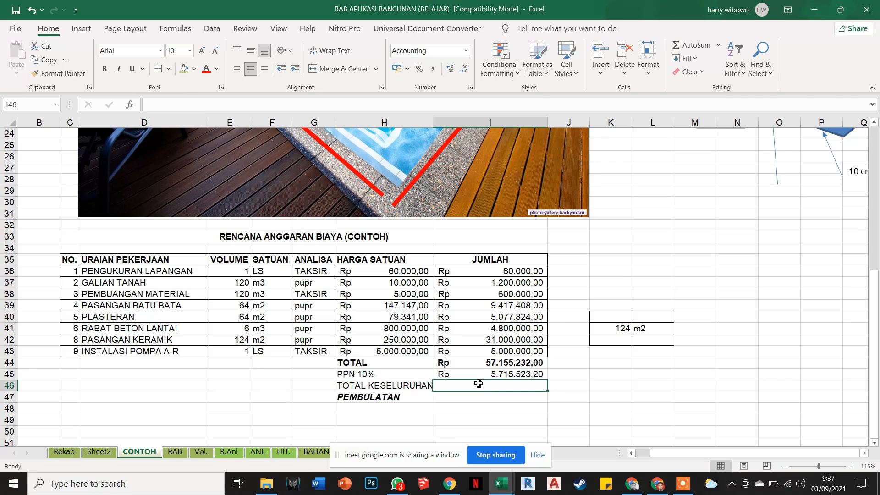
Calculate TOTAL KESELURUHAN in I46 by adding the tax and the total with =I45+I44
text(=)
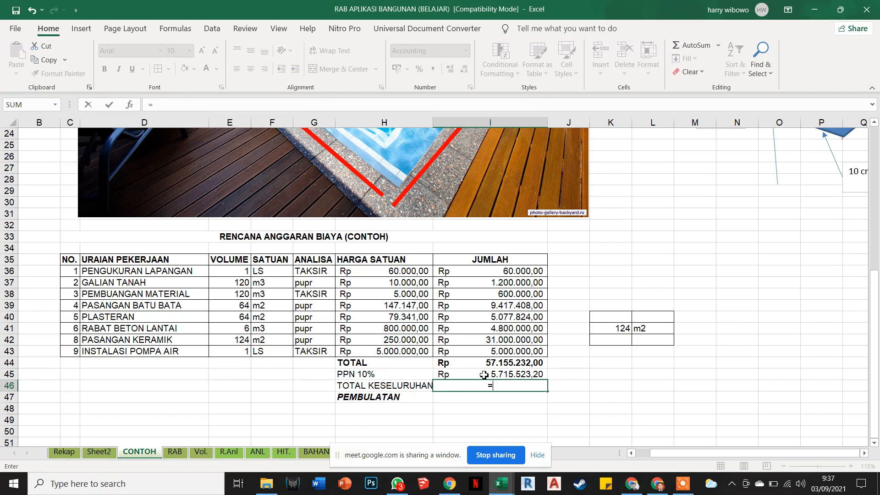
click(483, 375)
text(+)
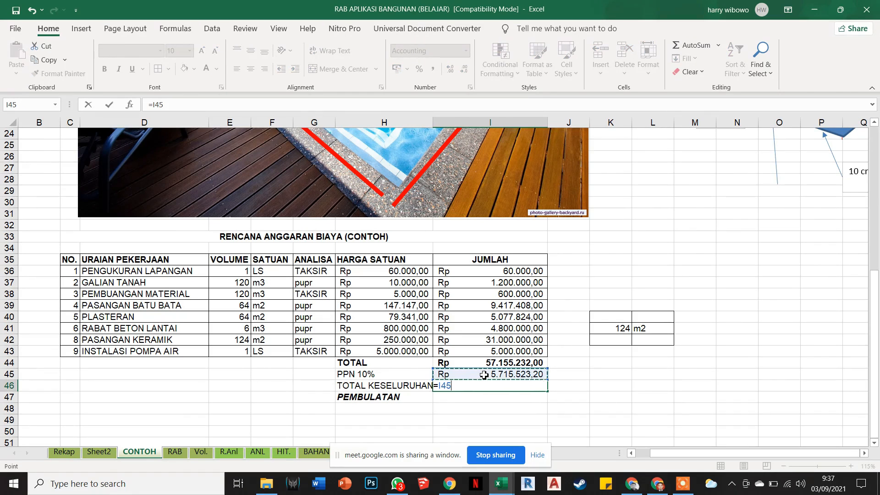
click(489, 363)
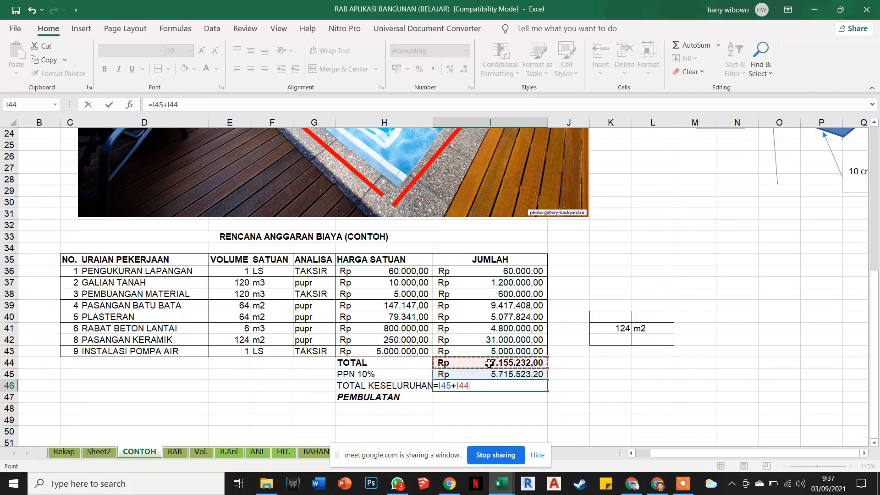
key(Return)
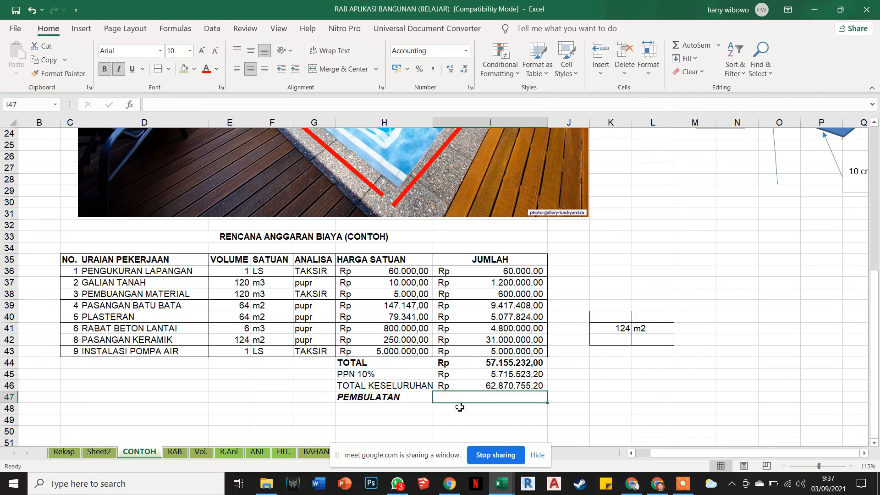
Round the grand total down to whole thousands in I47 with =ROUNDDOWN(I46;-3)
text(=)
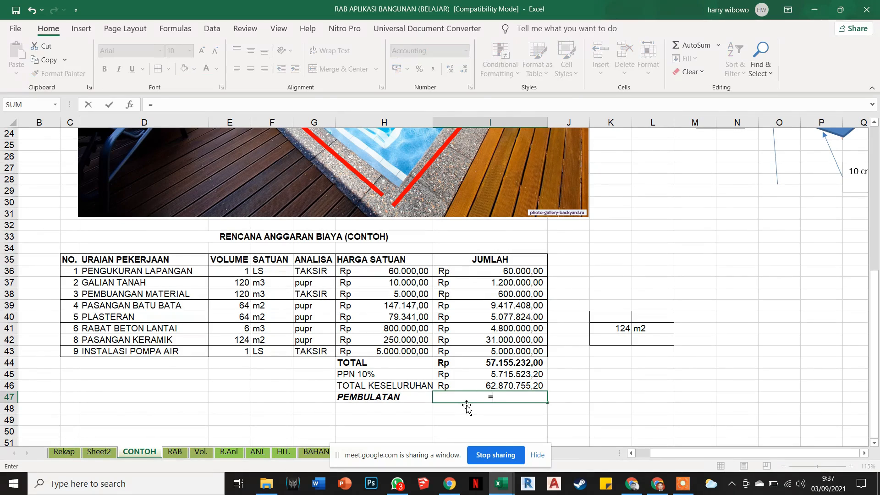
text(ROU)
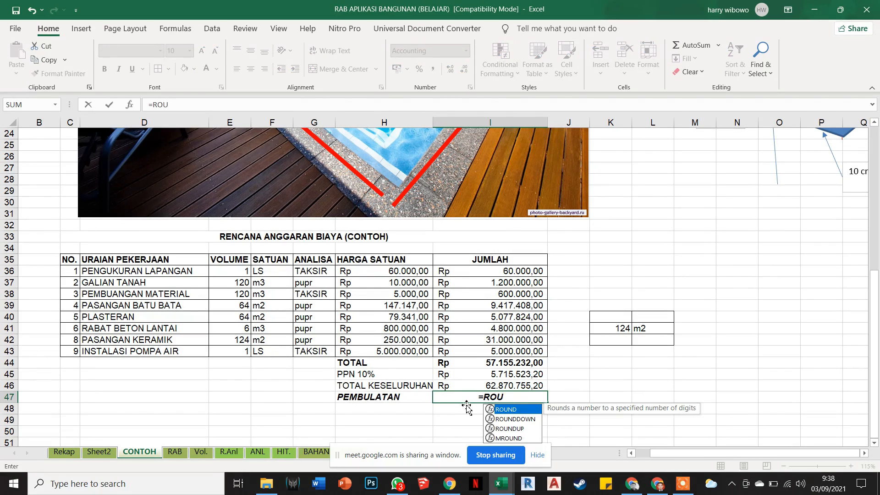
text(ND)
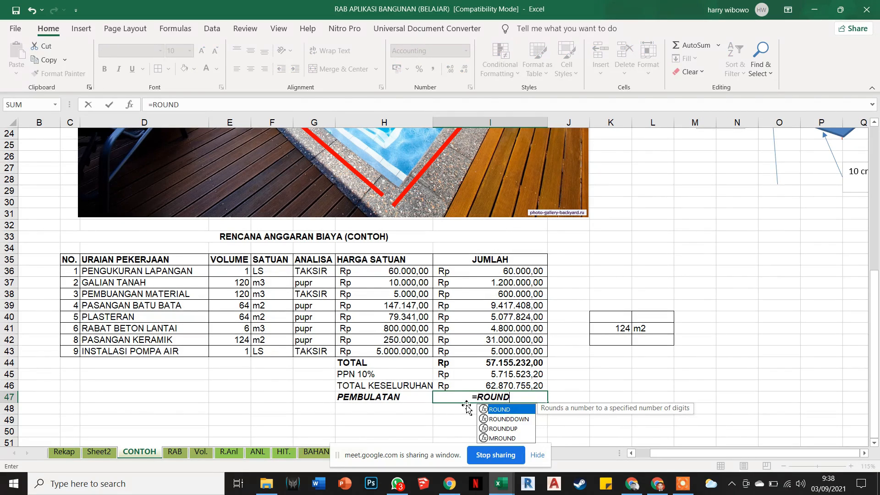
click(499, 420)
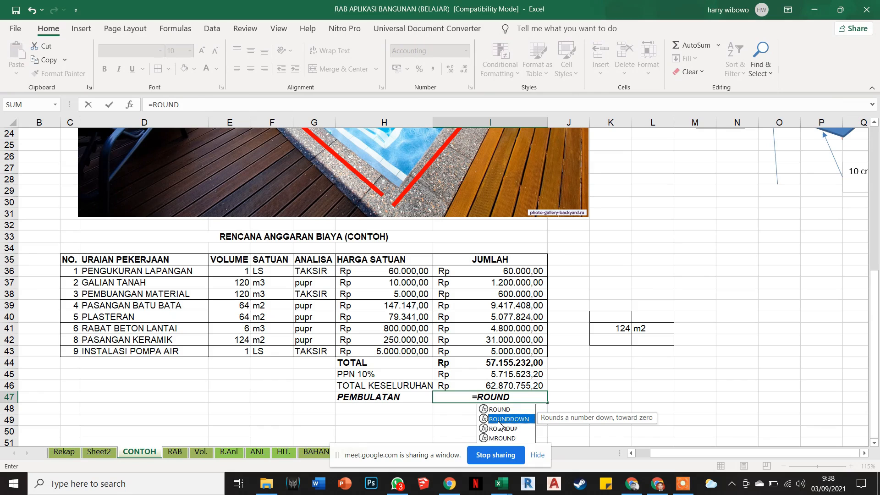
double_click(499, 420)
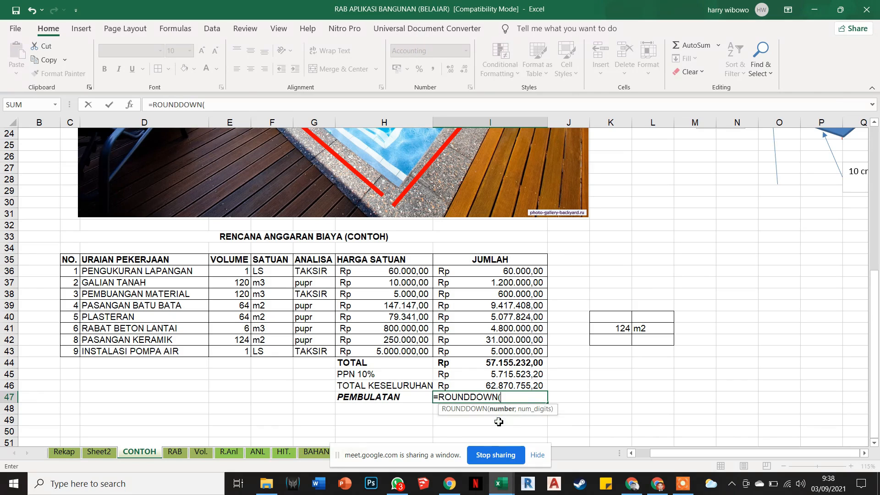
click(518, 388)
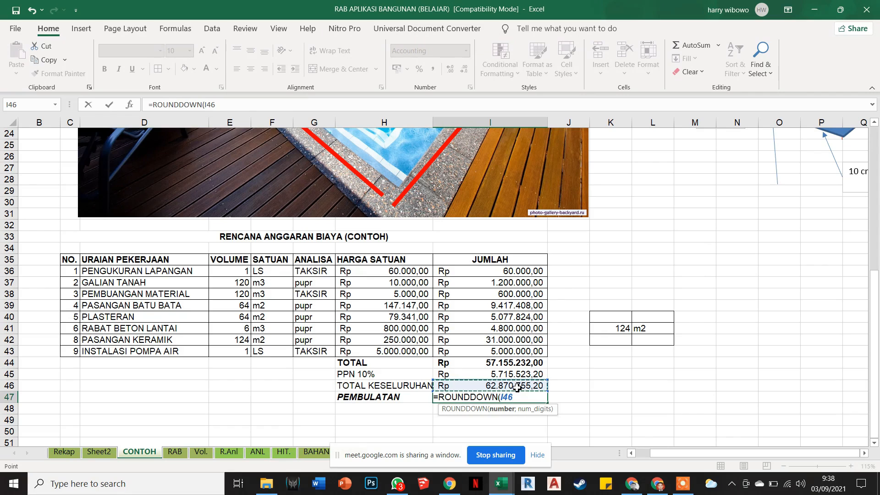
text(;-3)
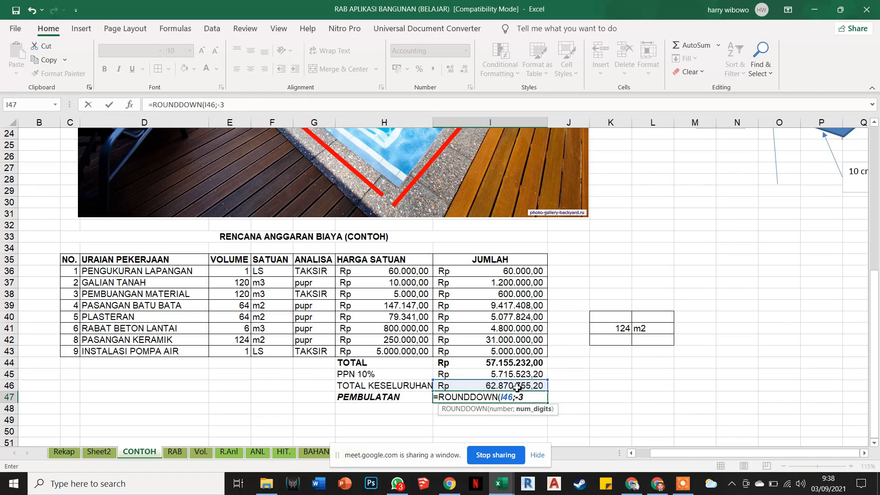
text())
key(Return)
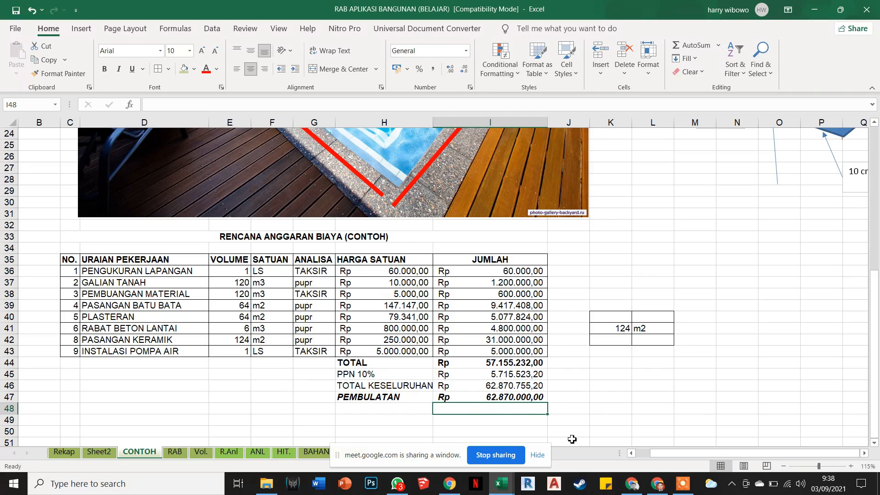
Return to the Google Meet call and end the presentation of the Excel window
click(658, 484)
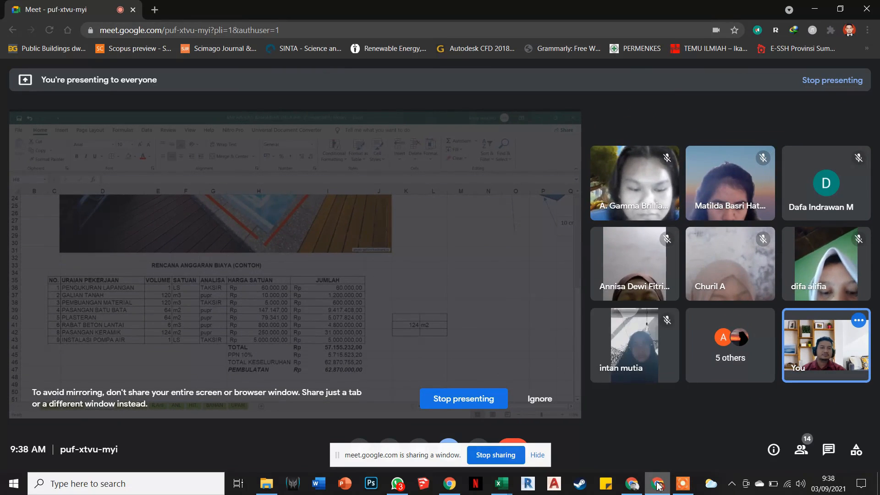
click(478, 410)
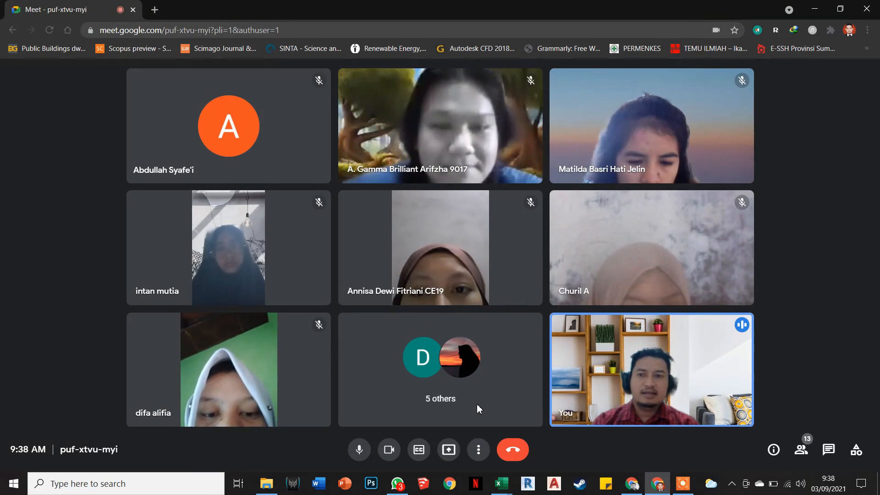